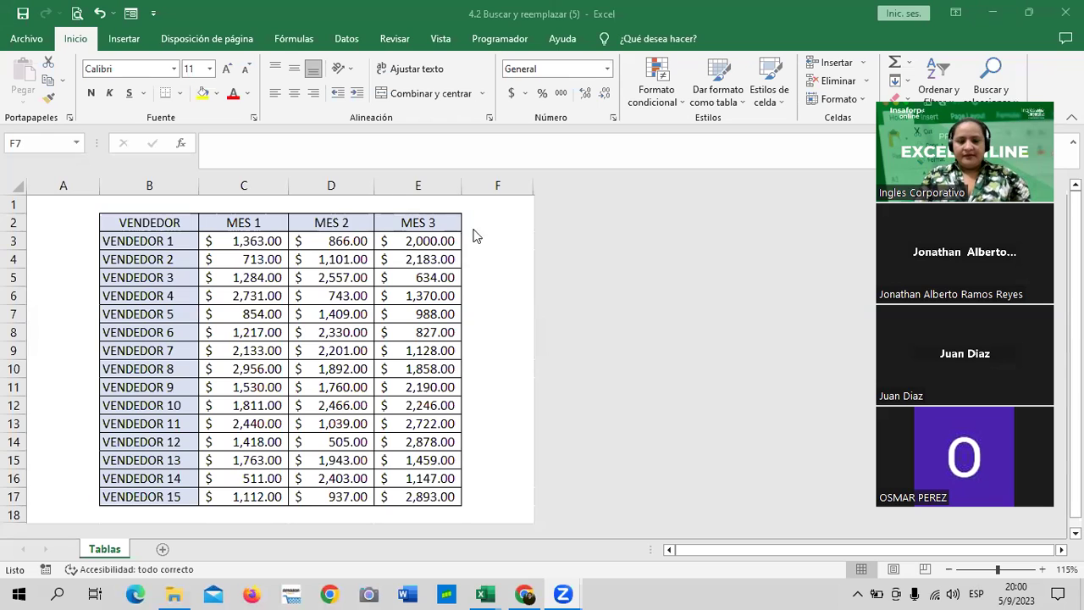
Bring the 4.2 Buscar y reemplazar (5) VENDEDOR sales sheet into focus.
left_click(513, 312)
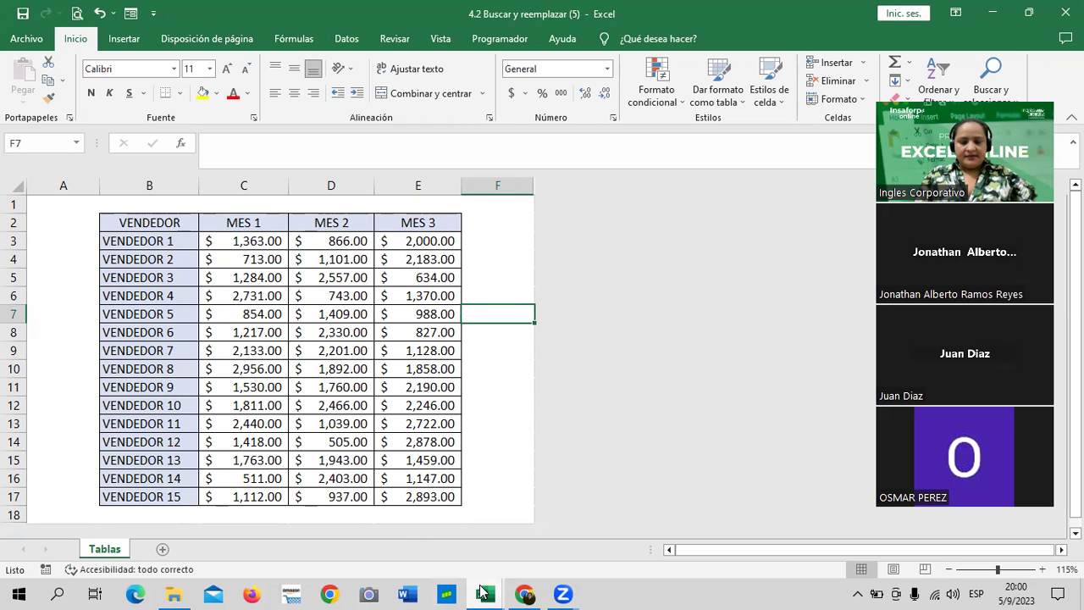
mouse_move(484, 594)
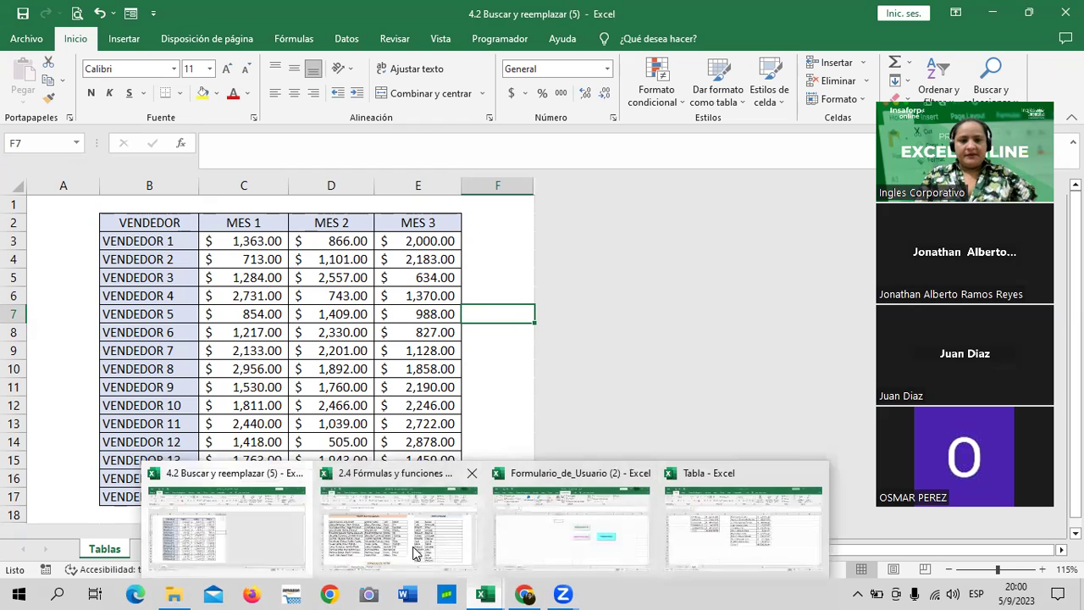
Open 2.4 Fórmulas y funciones básicas (3) and clear split-name cells C6:E18 on Funciones de texto.
left_click(415, 545)
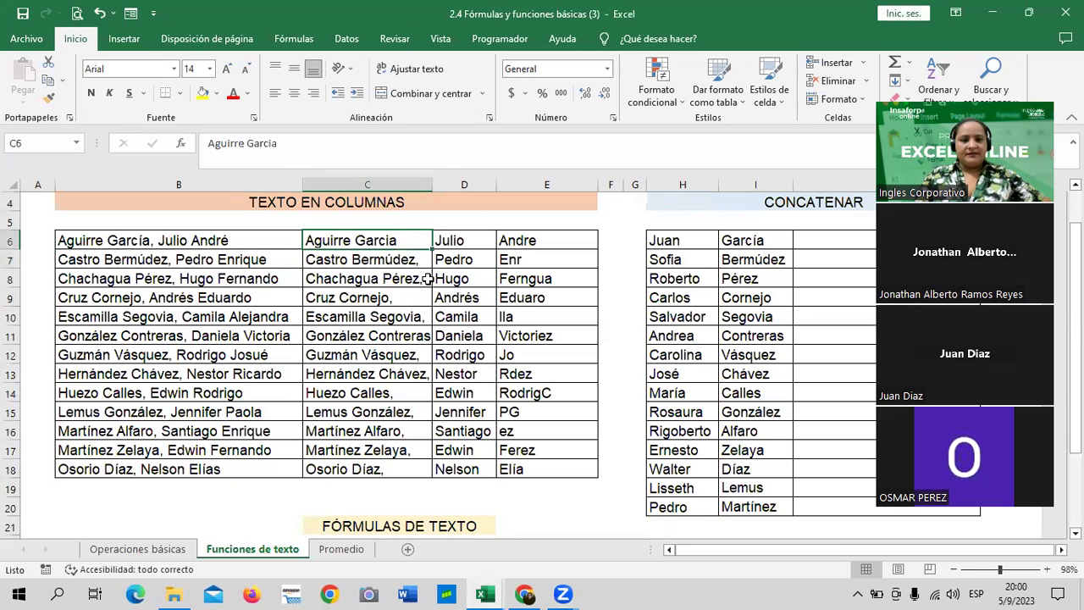
left_click_drag(385, 240, 551, 471)
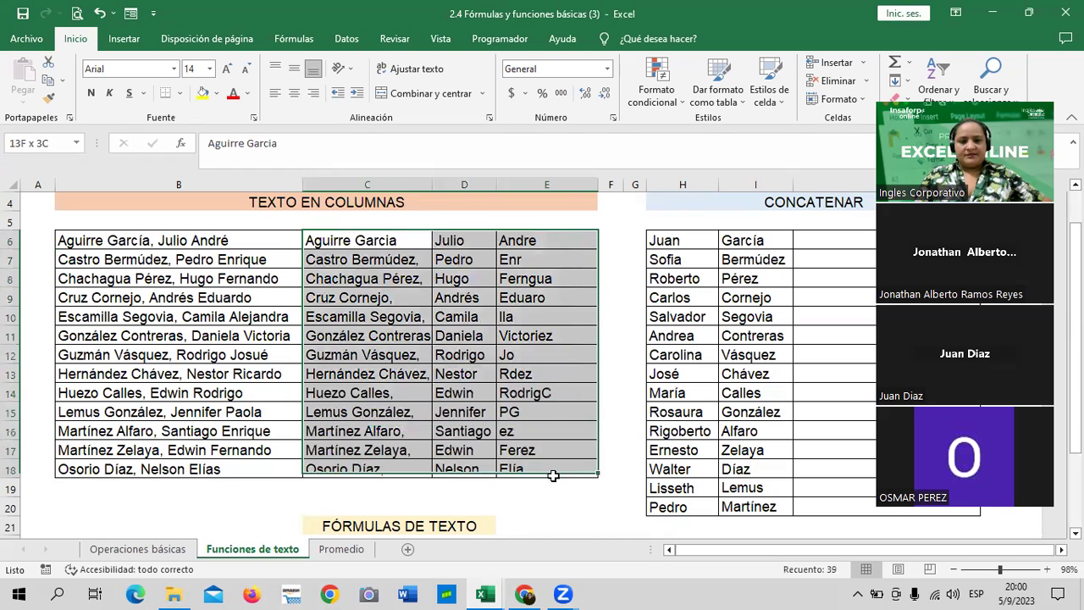
key("Delete")
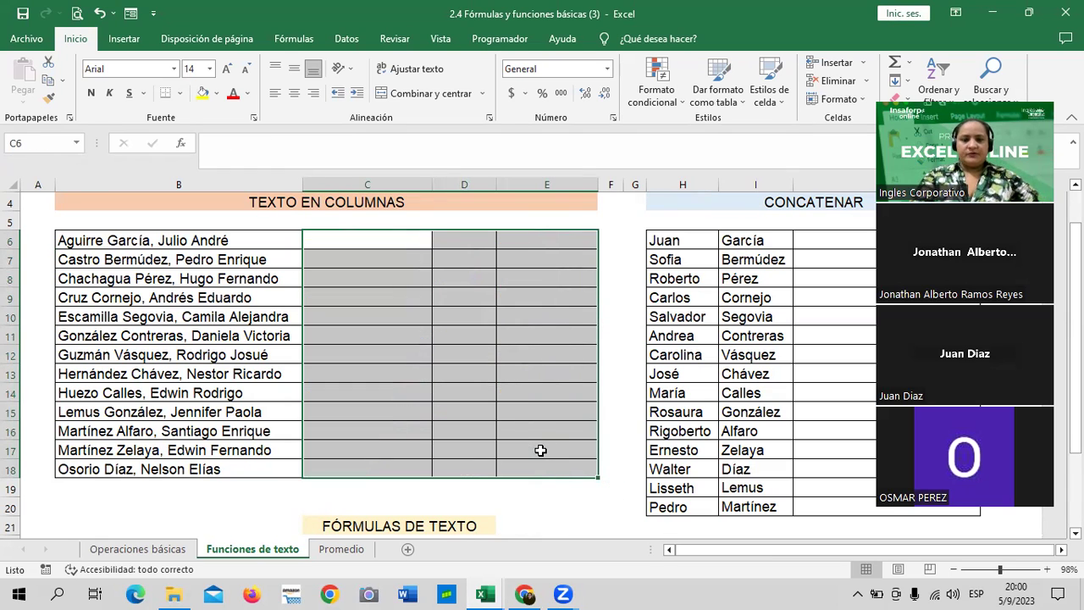
left_click(491, 370)
left_click(556, 234)
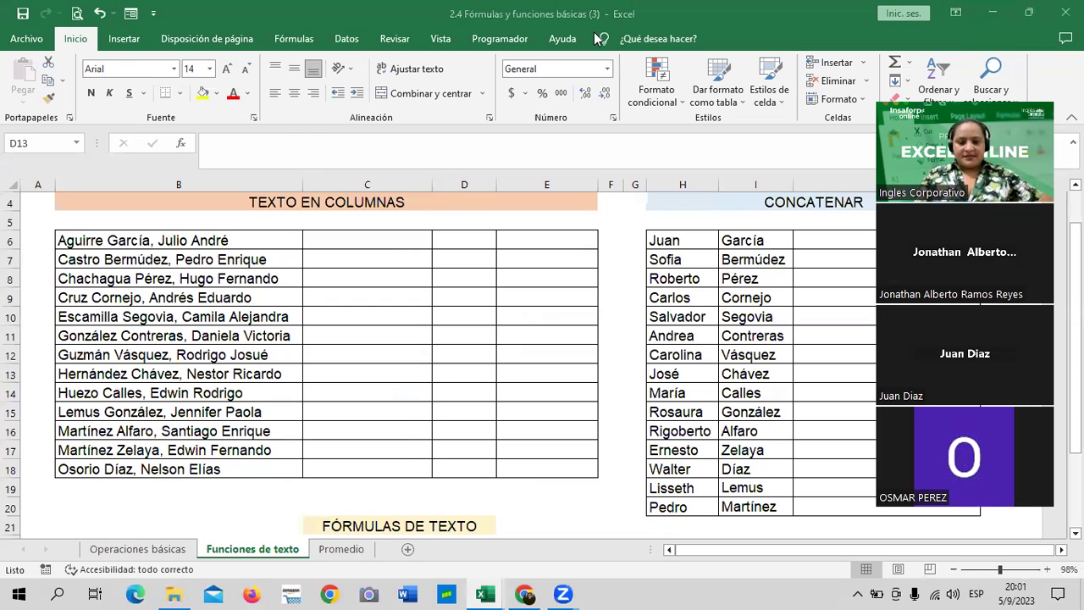
left_click(488, 590)
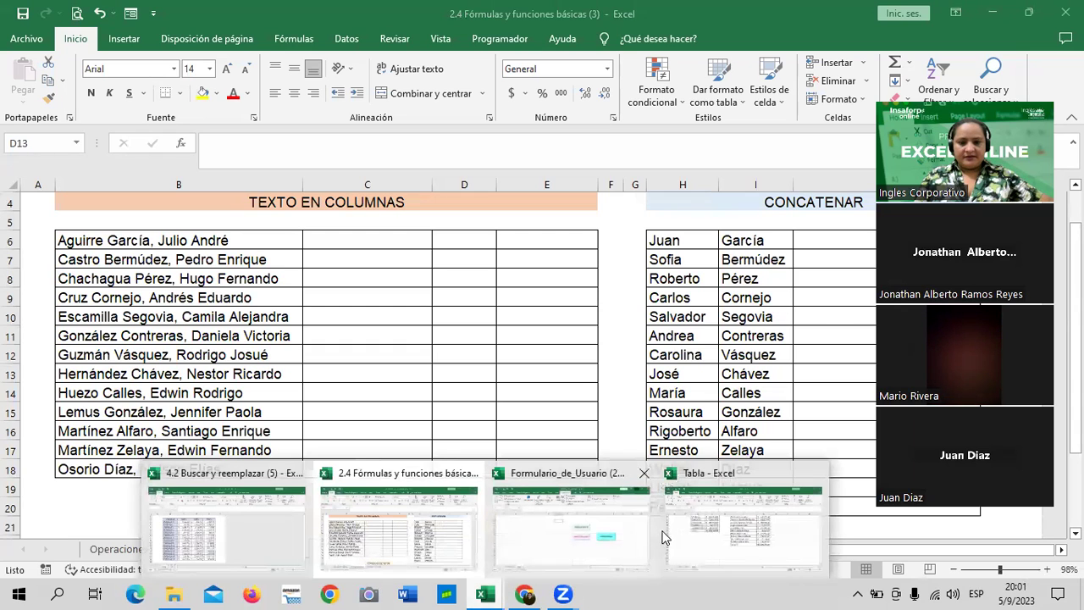
Switch to the Tabla workbook and show its Filtros sheet.
left_click(723, 541)
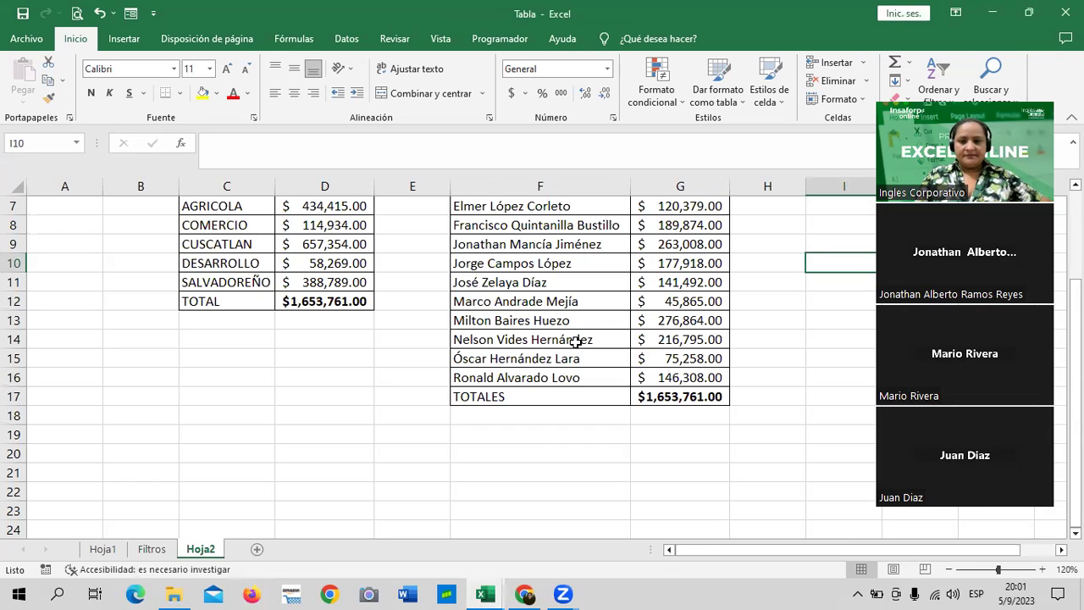
scroll(520, 356, "up", 2)
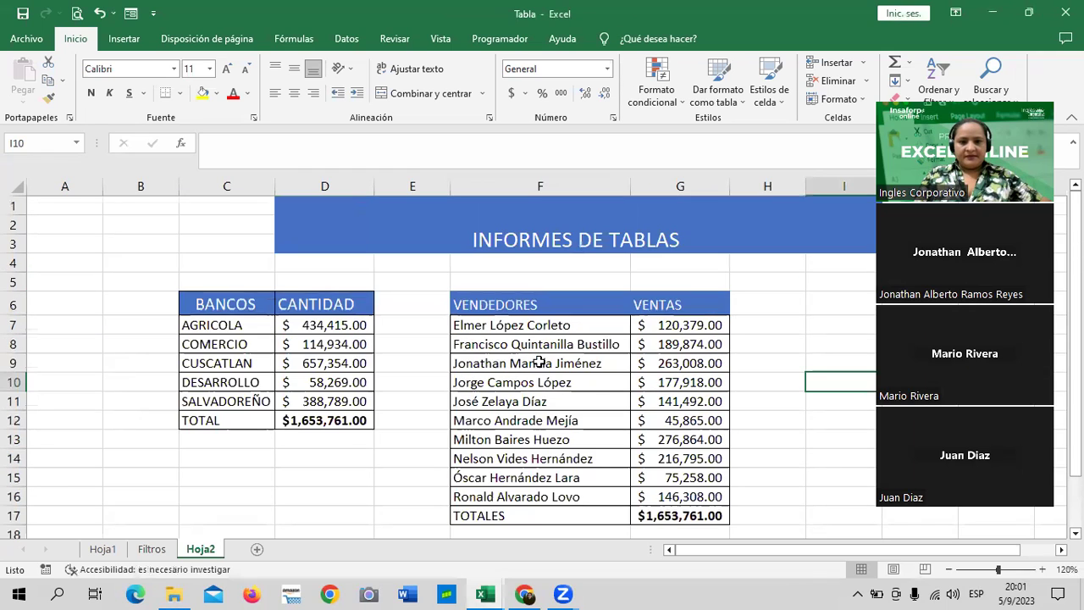
scroll(518, 372, "down", 2)
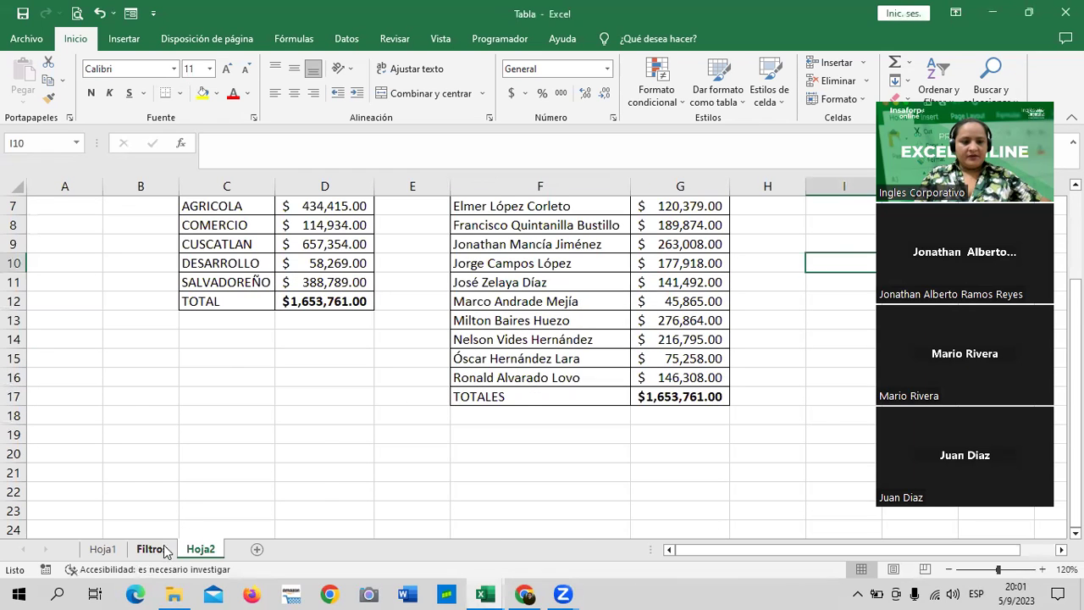
left_click(150, 548)
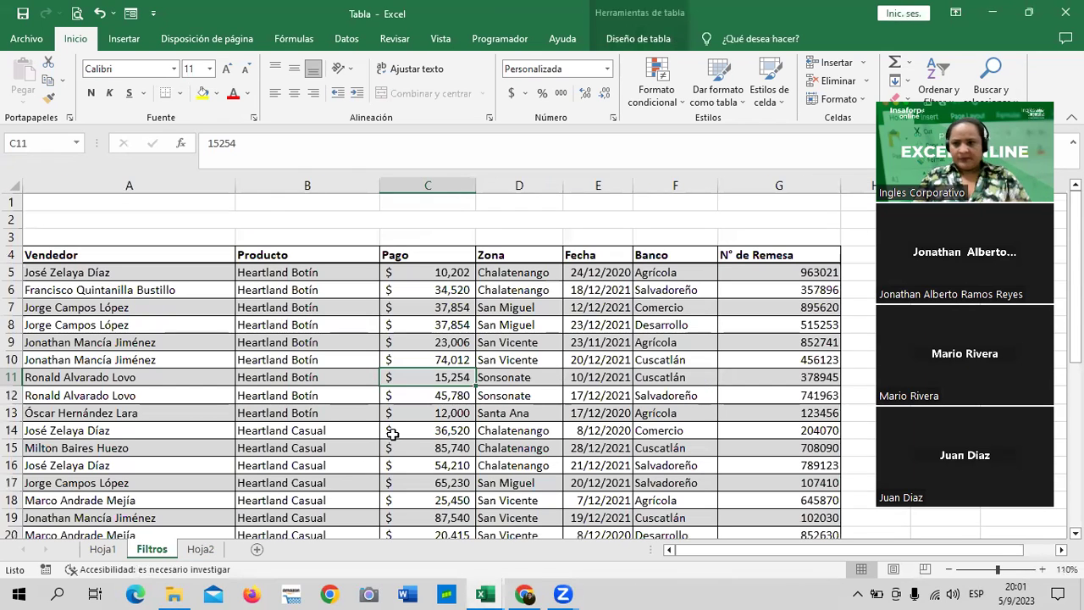
Look over Hoja2, then return to Filtros and select the Producto header cell B4.
left_click(207, 552)
scroll(514, 349, "up", 2)
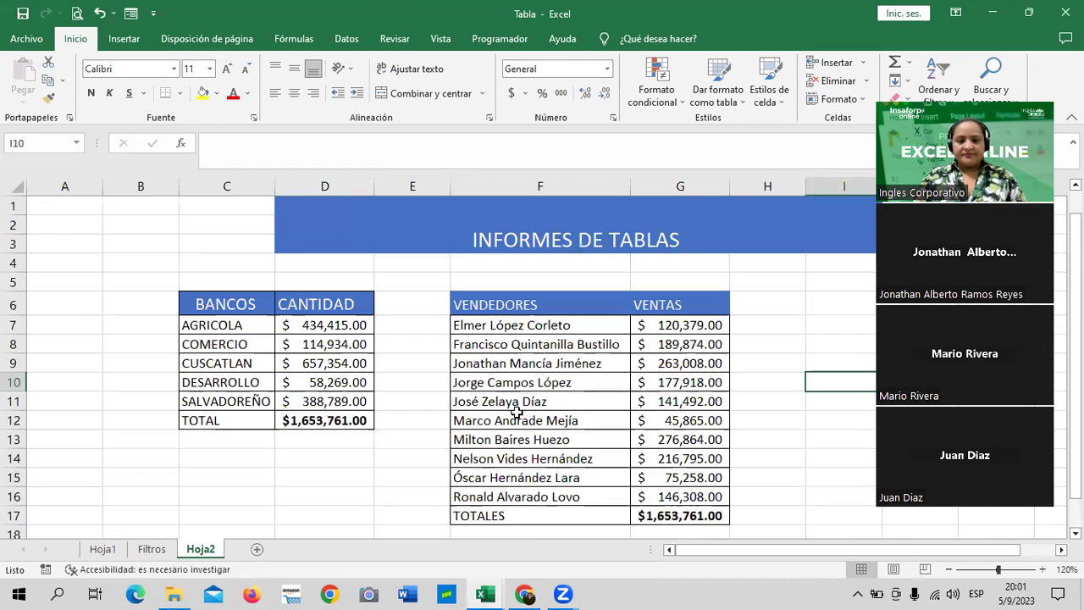
scroll(518, 413, "down", 1)
scroll(518, 413, "down", 1)
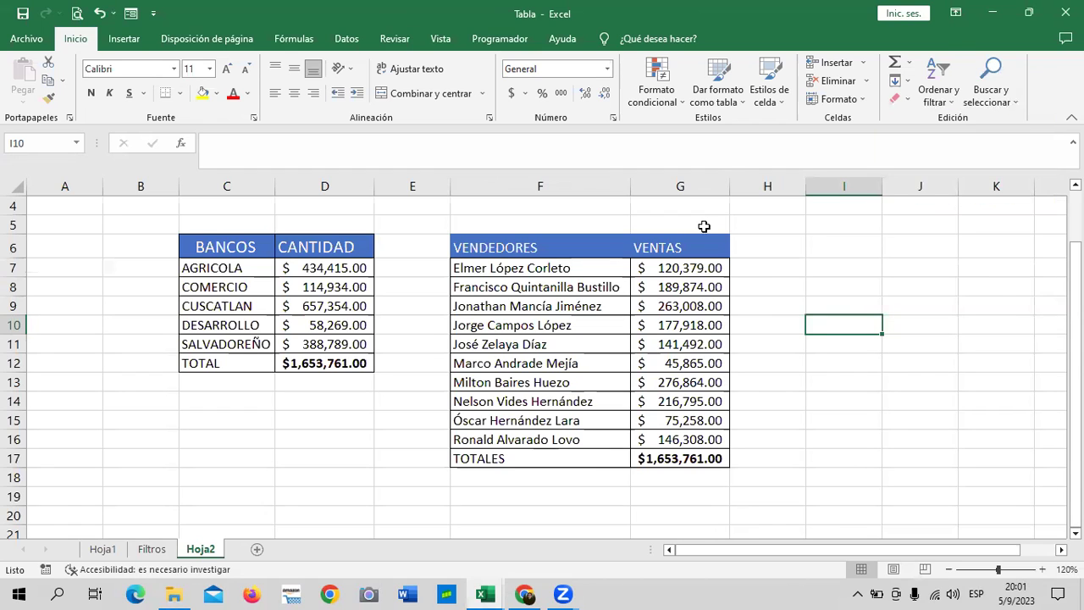
scroll(704, 226, "up", 1)
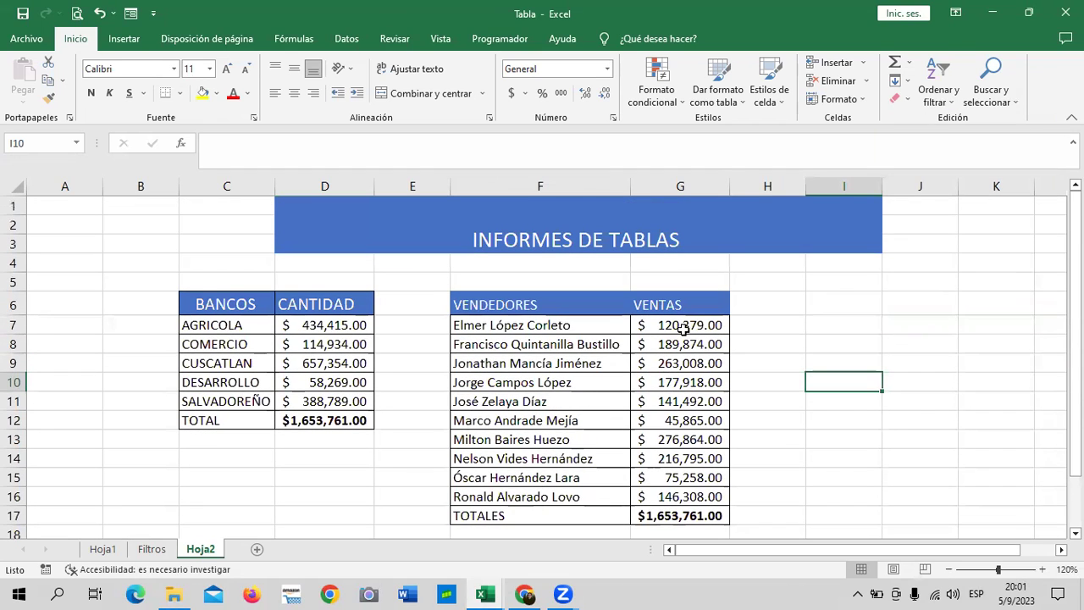
scroll(686, 329, "down", 2)
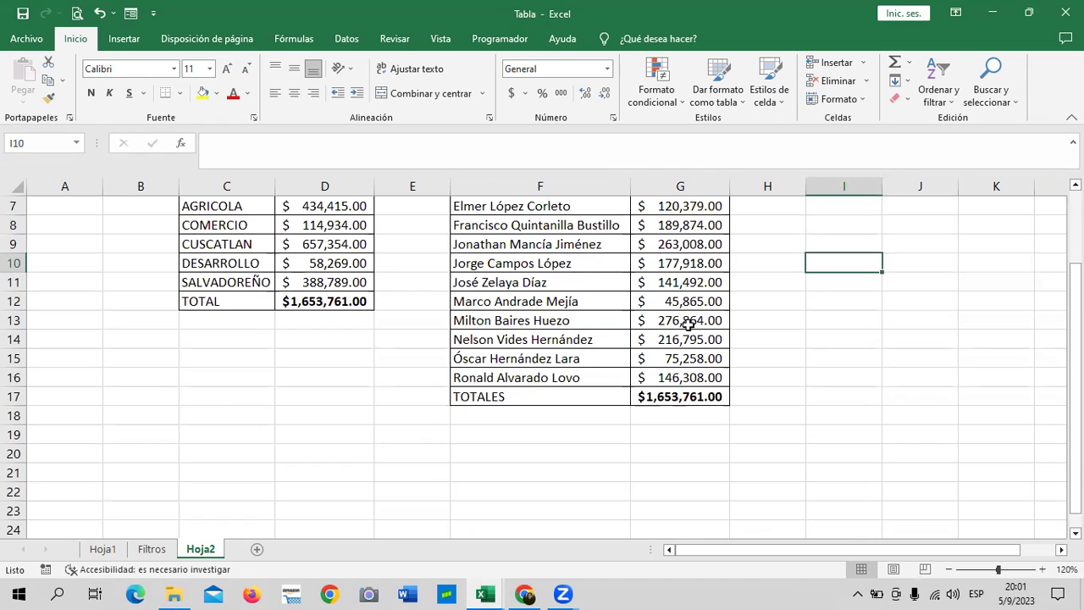
left_click(152, 550)
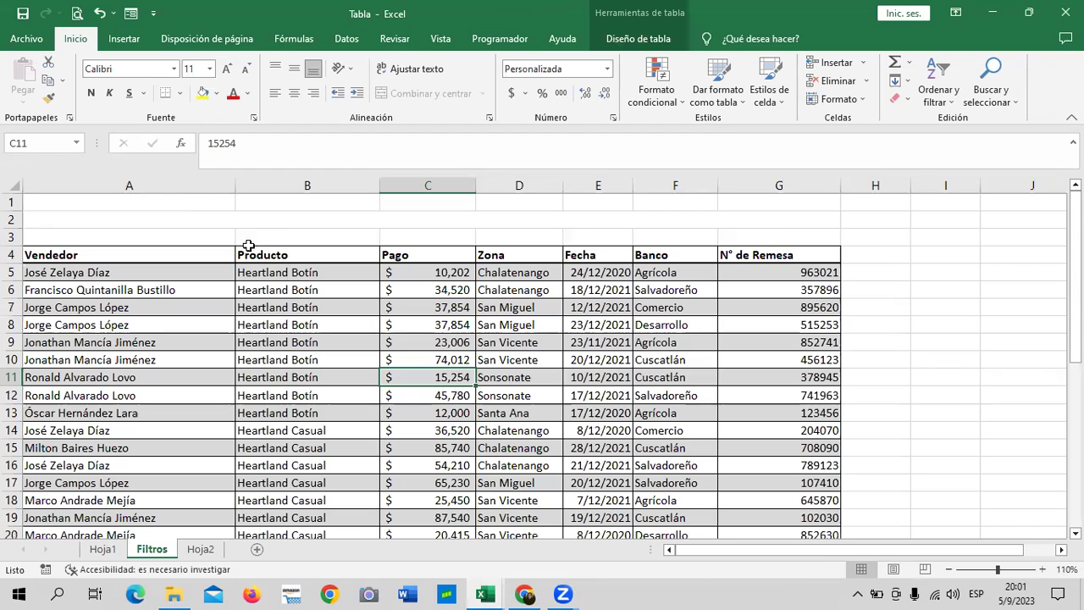
left_click(316, 251)
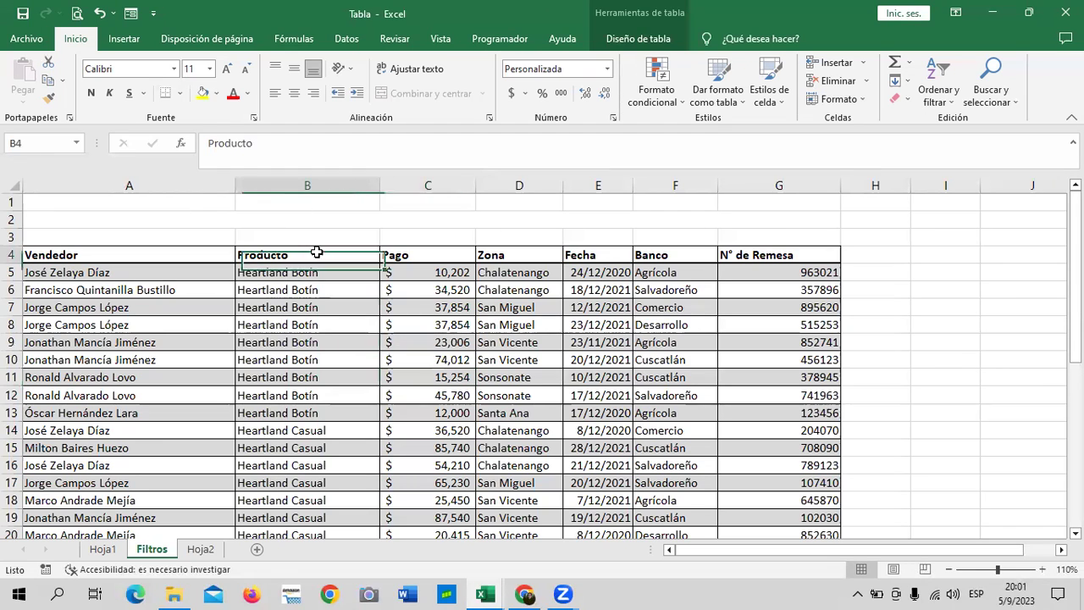
left_click(540, 248)
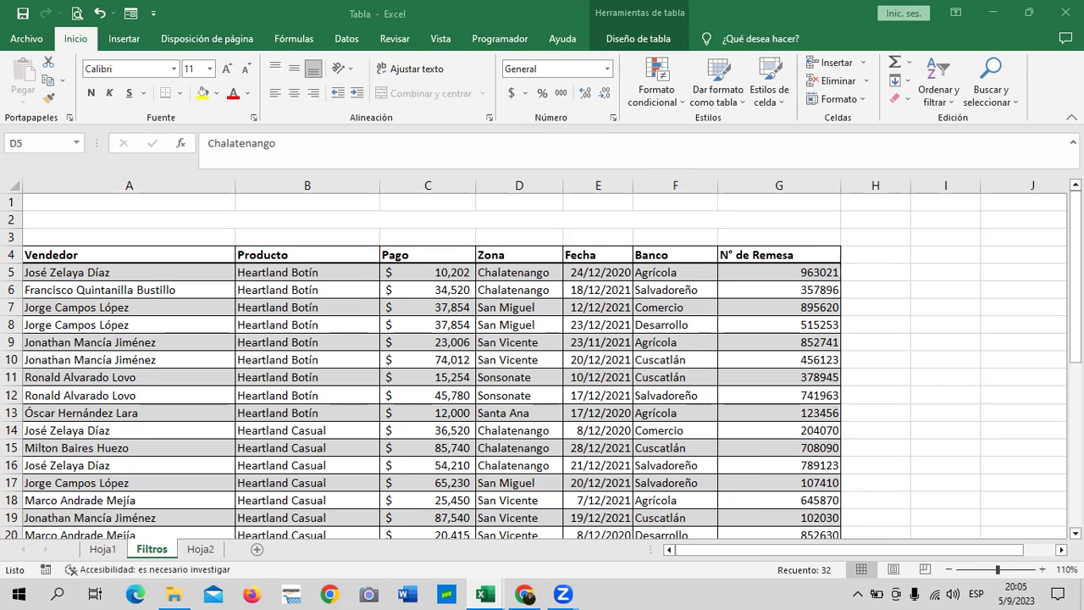
Deselect the Zona column data by selecting an empty cell beside the Filtros table.
left_click(921, 261)
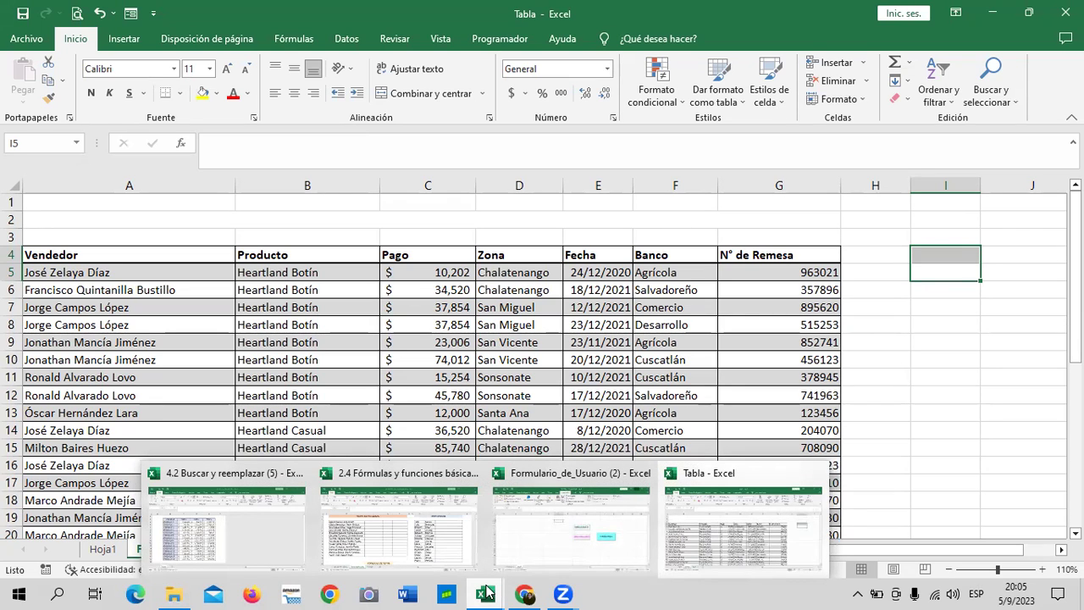
left_click(914, 239)
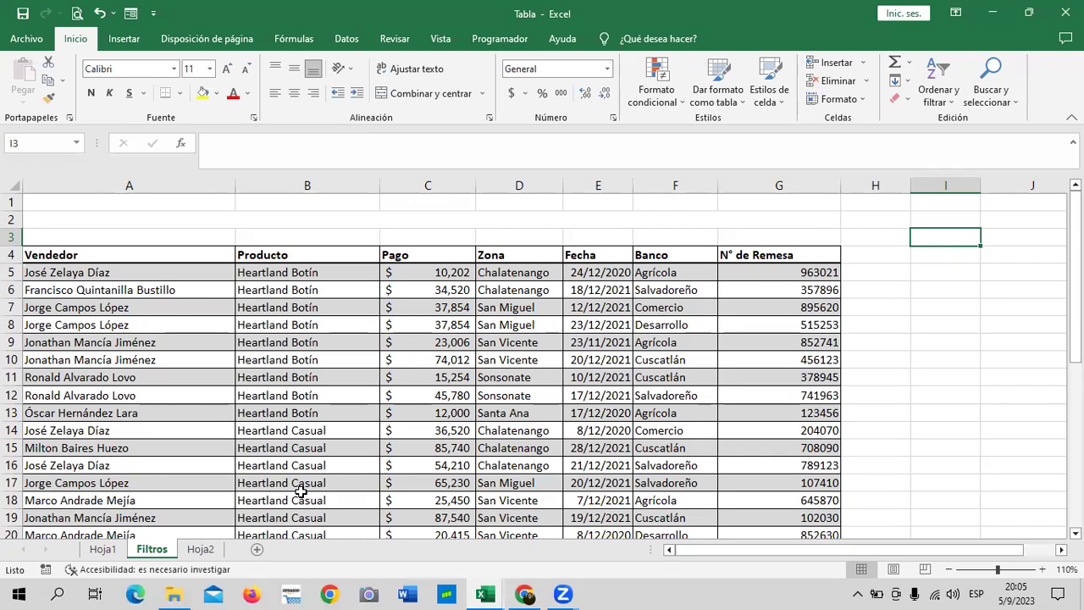
mouse_move(483, 594)
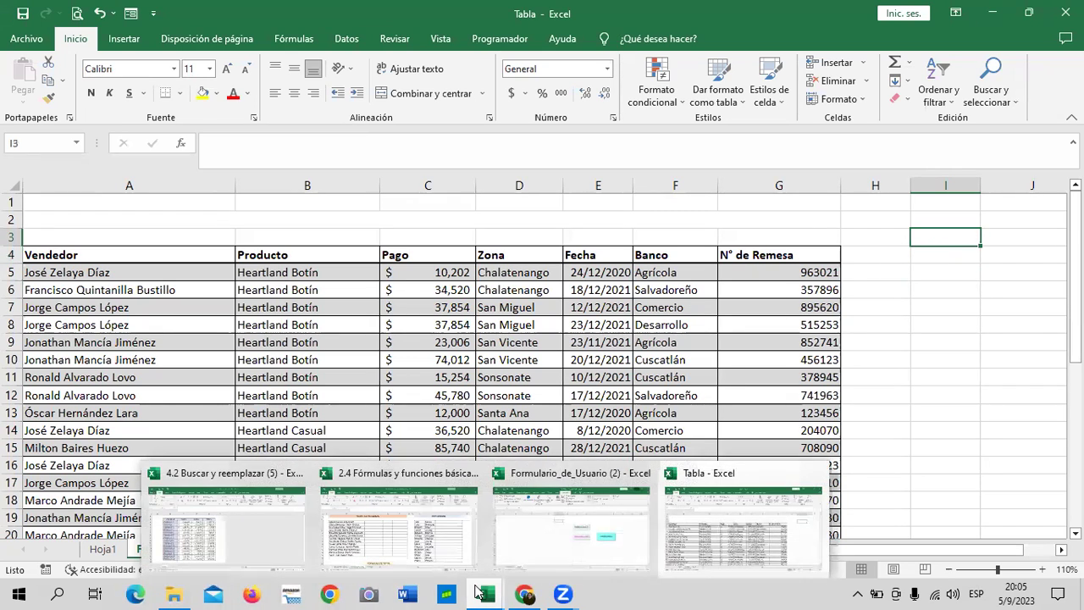
Return to the 4.2 Buscar y reemplazar (5) workbook's Tablas sheet.
left_click(192, 530)
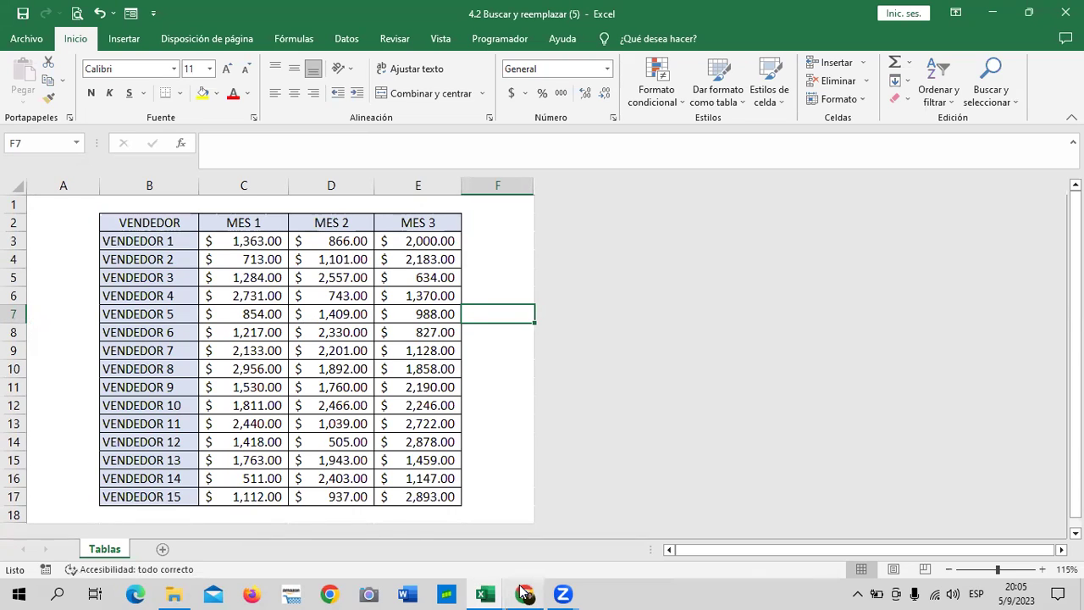
mouse_move(524, 594)
left_click(542, 521)
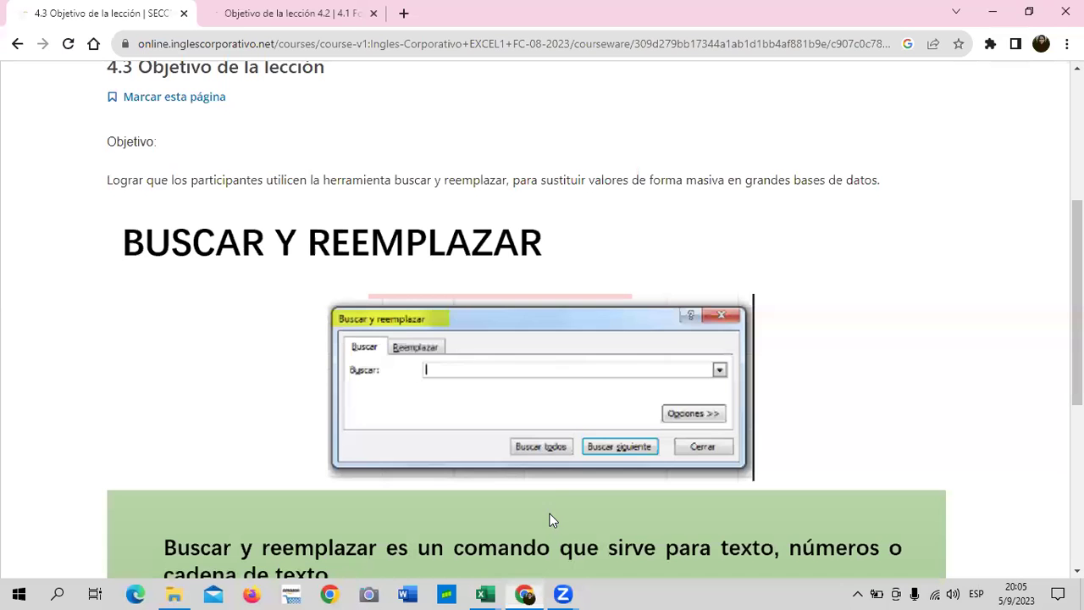
scroll(613, 308, "up", 4)
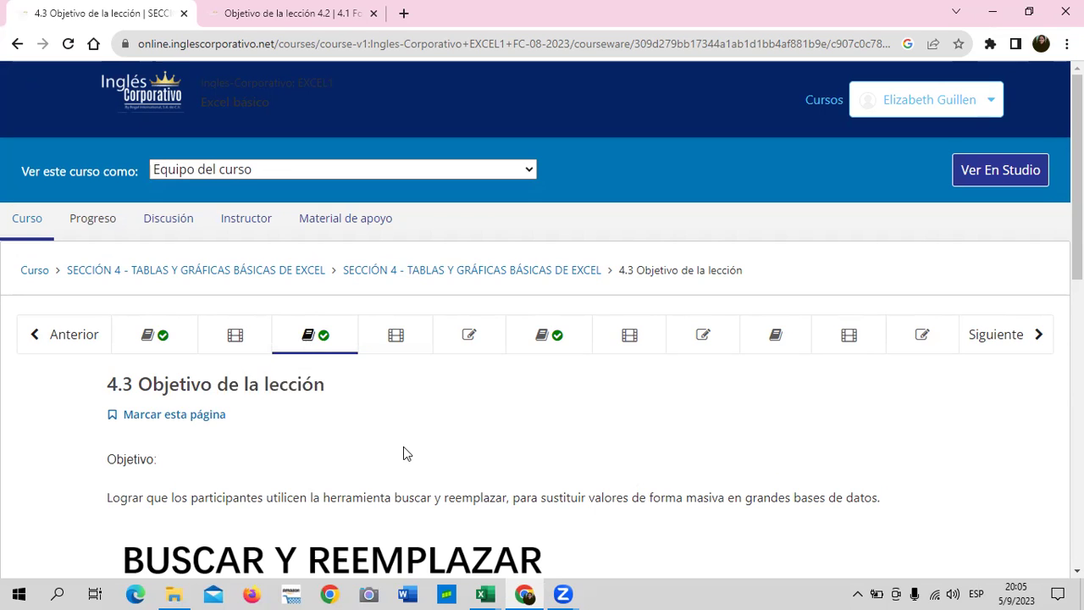
scroll(403, 446, "down", 1)
scroll(403, 446, "down", 2)
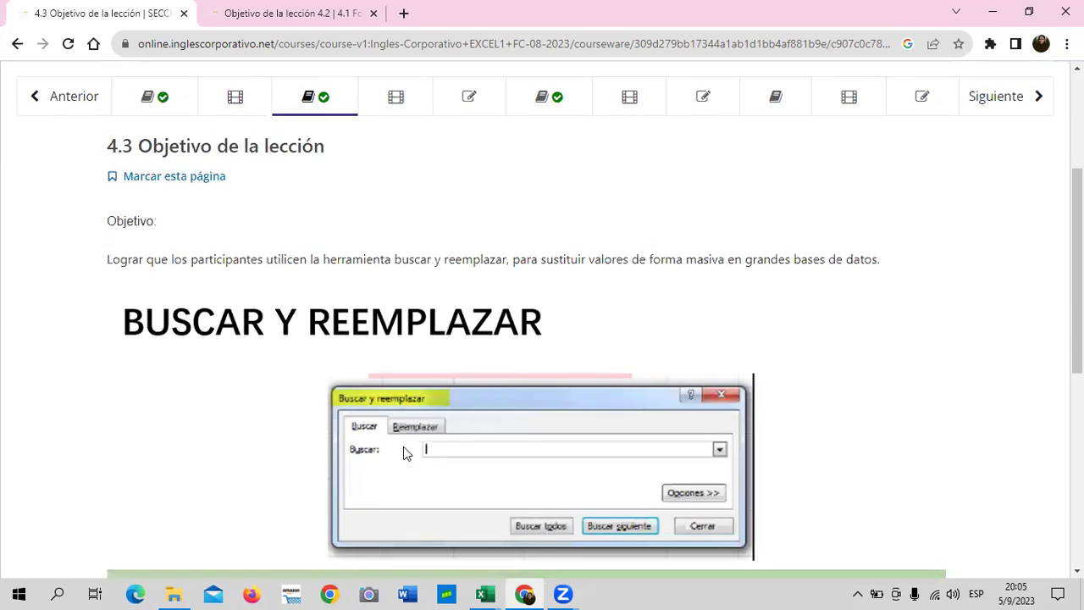
scroll(403, 449, "down", 3)
scroll(403, 446, "up", 2)
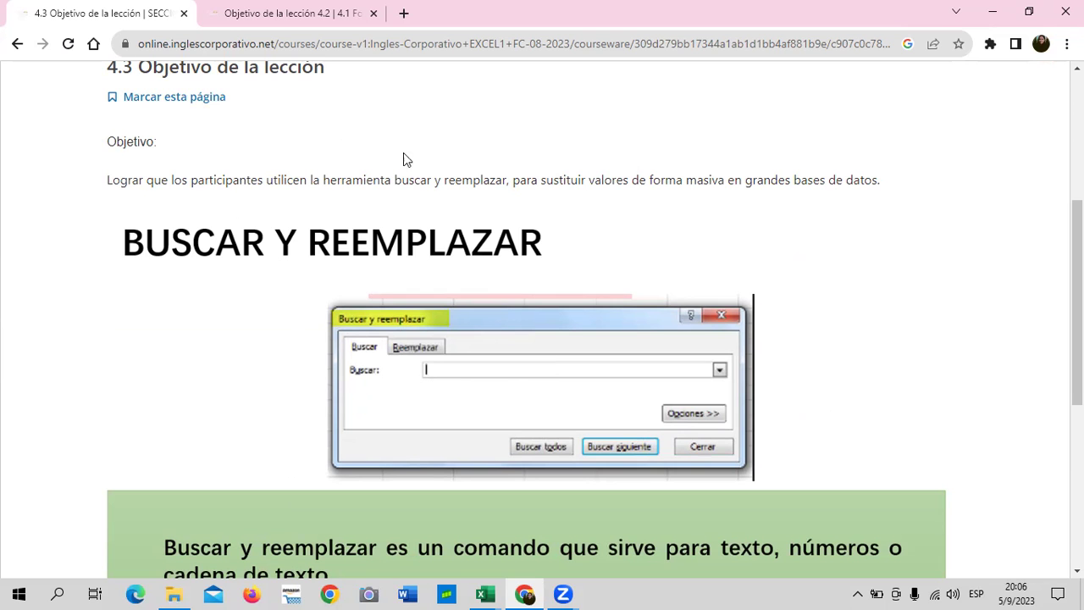
scroll(549, 336, "up", 4)
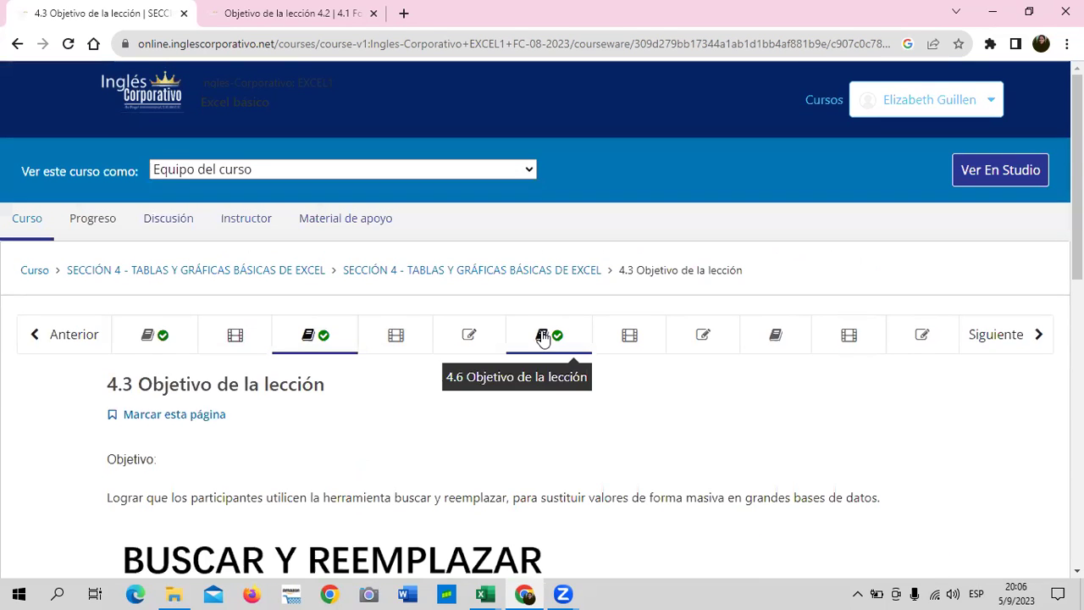
left_click(255, 333)
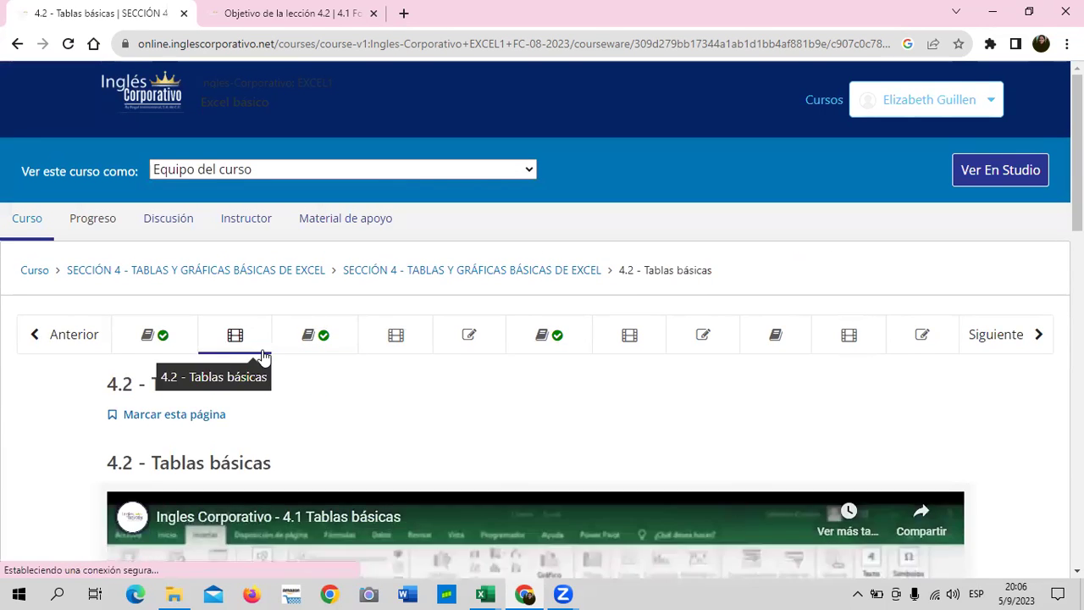
scroll(519, 372, "down", 2)
scroll(519, 379, "down", 2)
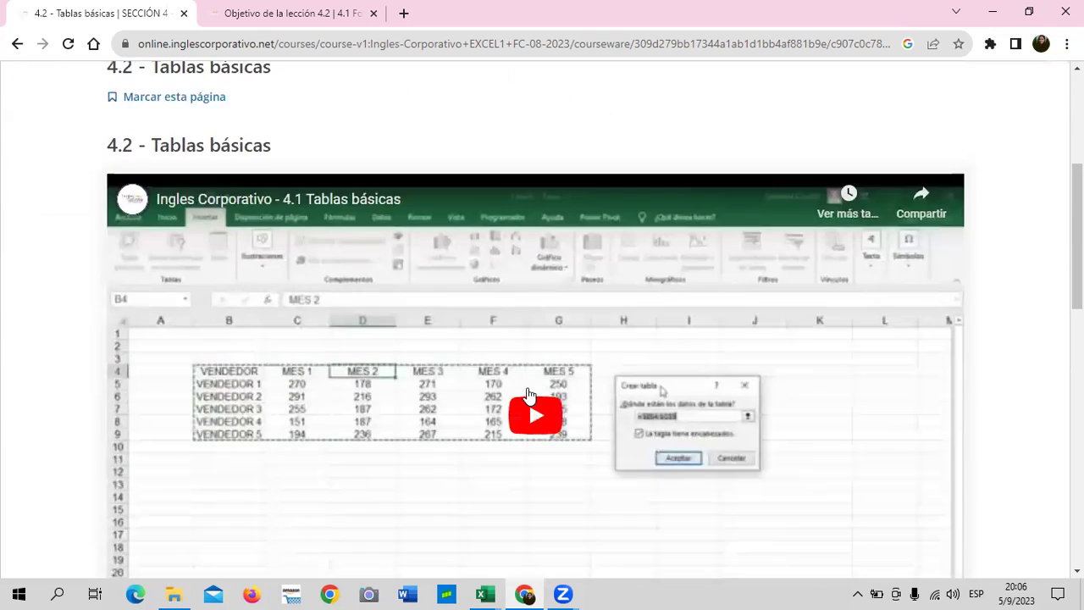
scroll(525, 390, "down", 2)
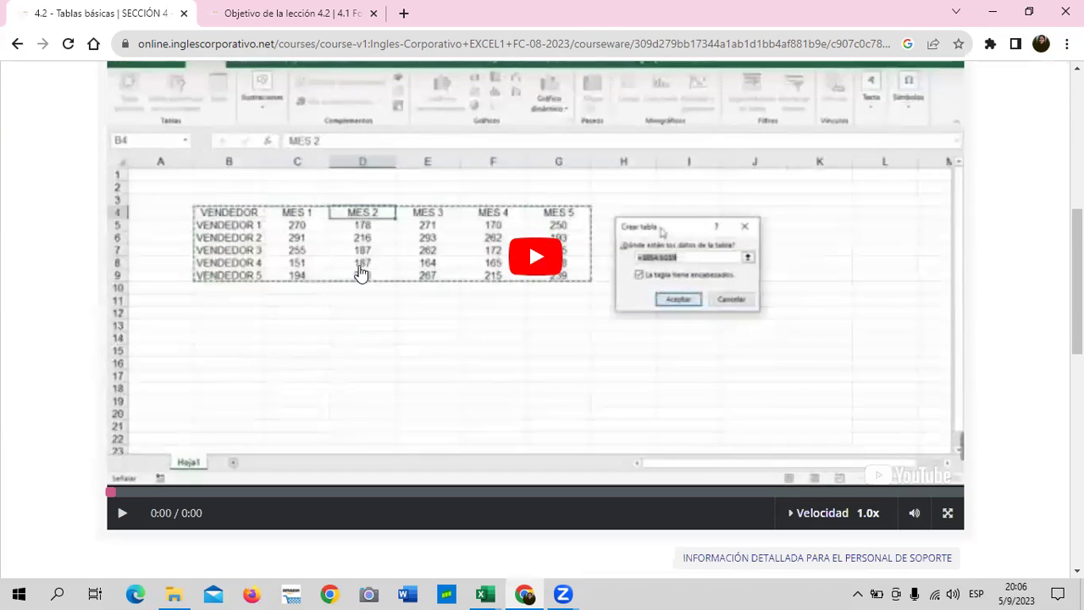
scroll(385, 338, "down", 1)
scroll(387, 403, "down", 3)
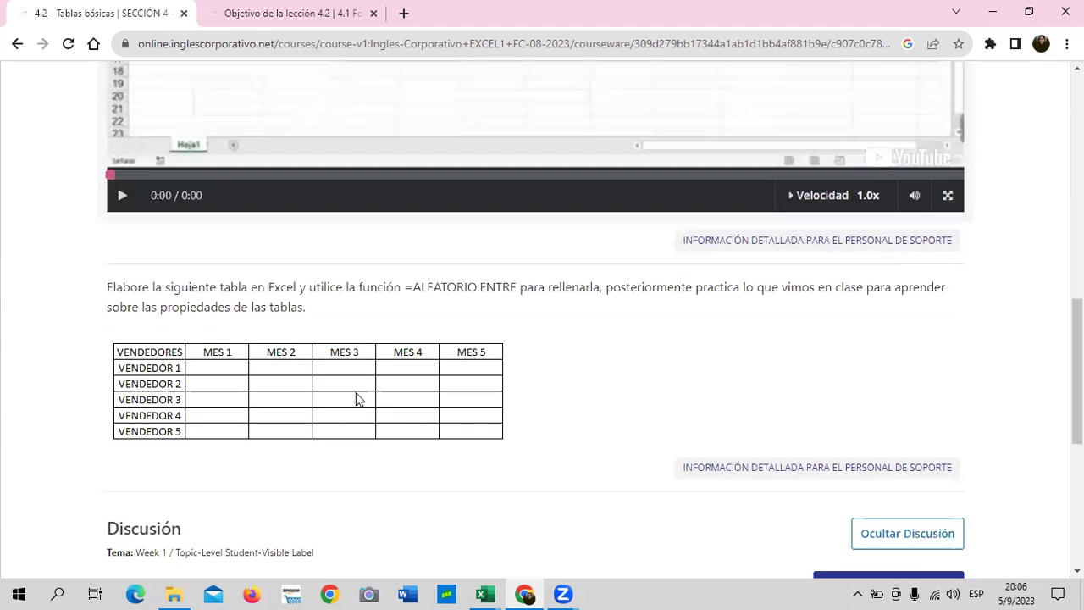
scroll(358, 394, "up", 3)
scroll(430, 383, "up", 2)
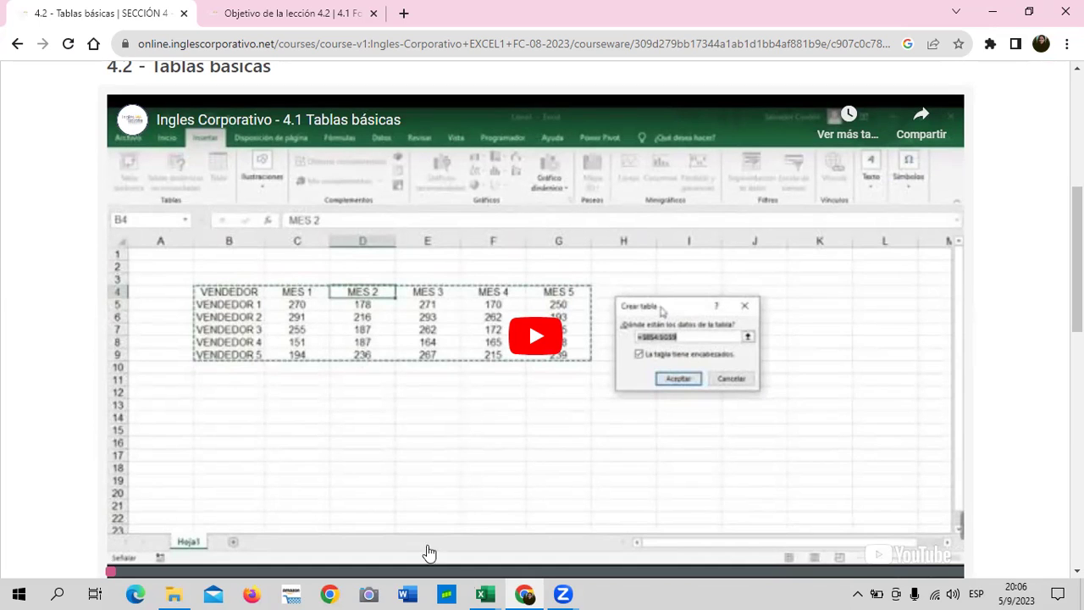
mouse_move(484, 593)
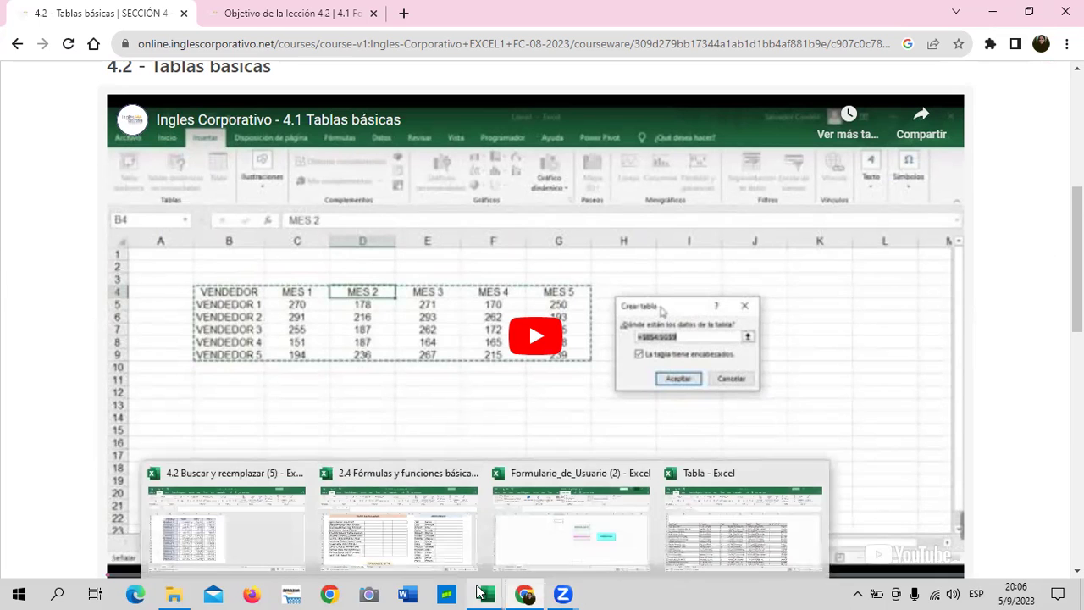
left_click(720, 542)
scroll(481, 403, "down", 1)
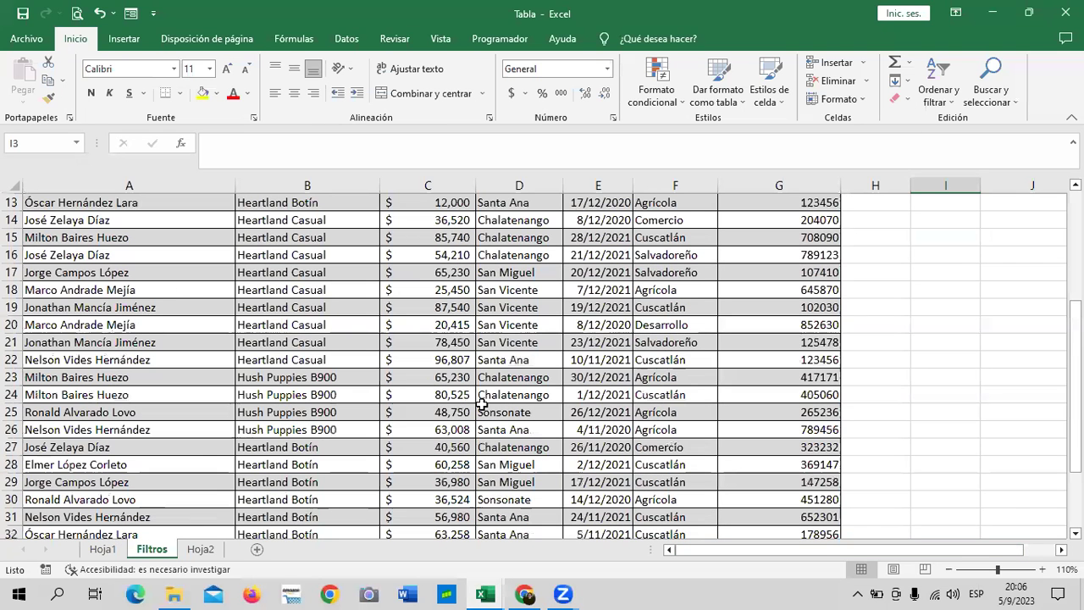
mouse_move(525, 594)
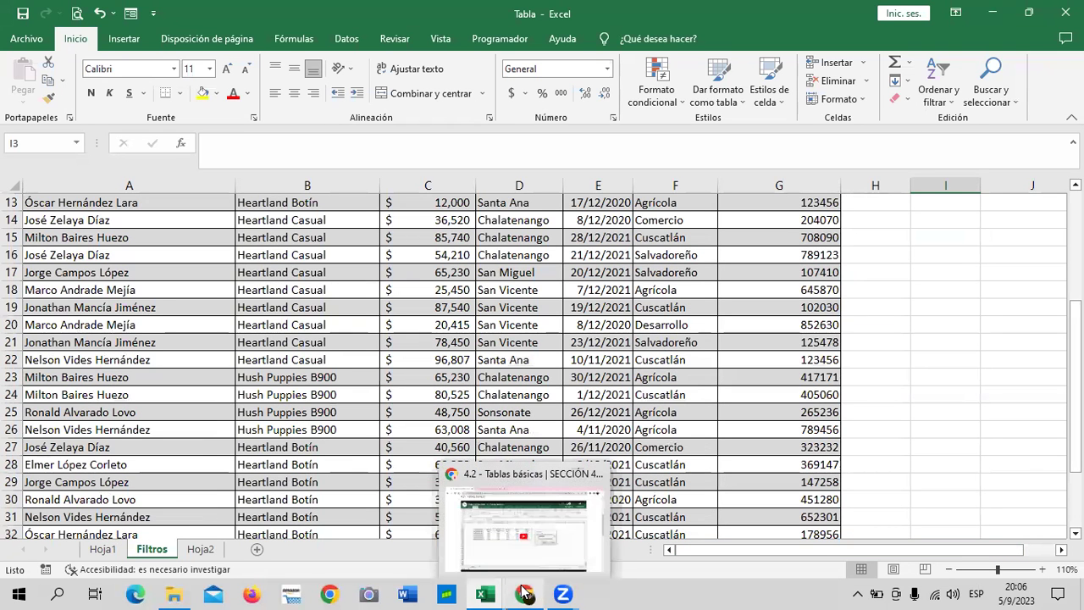
left_click(574, 544)
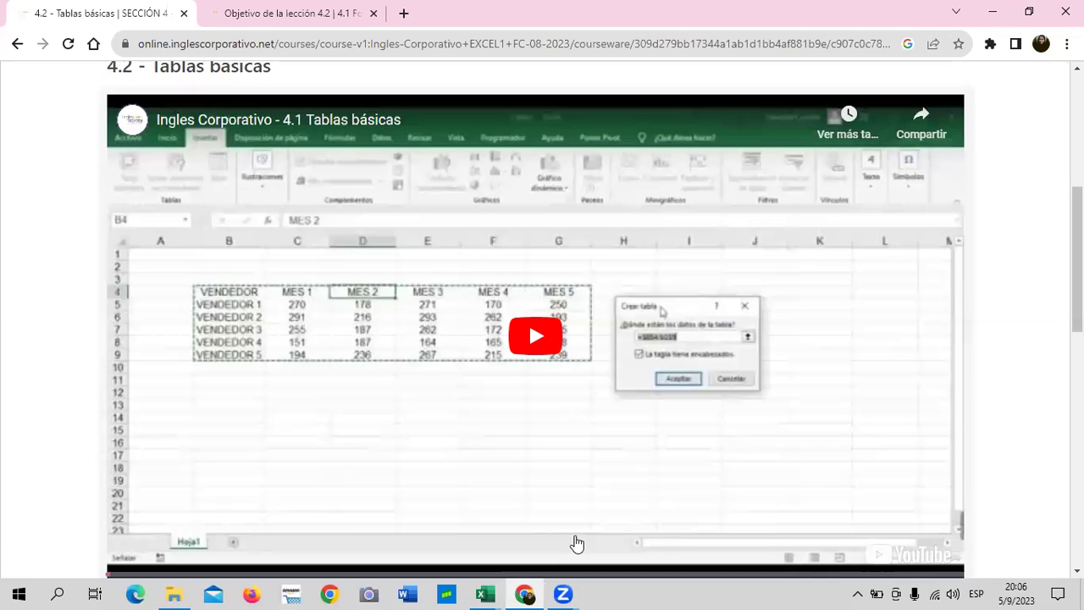
scroll(552, 373, "up", 2)
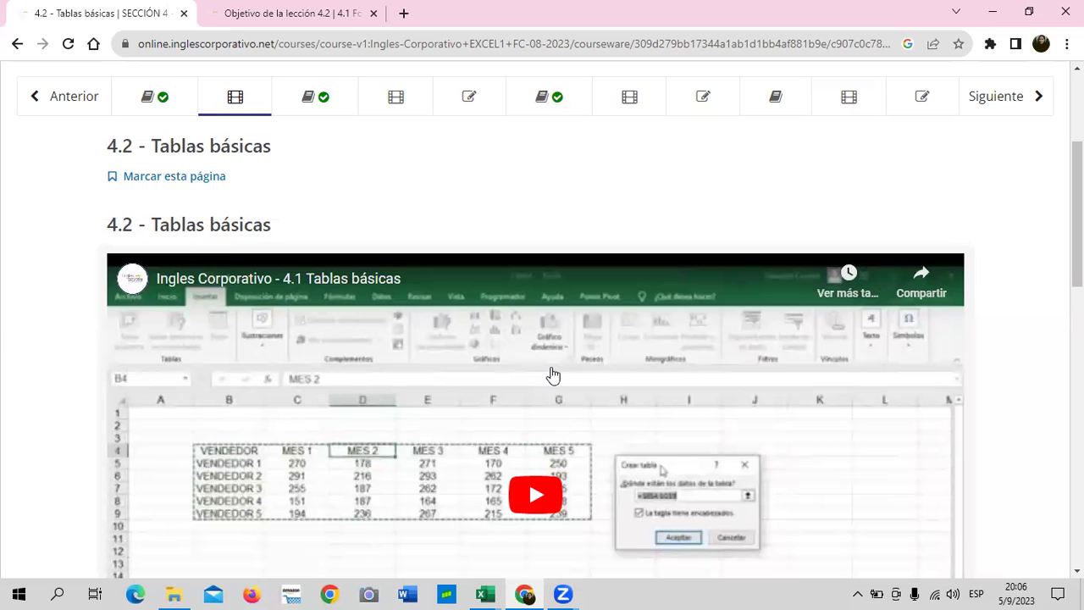
Go to lesson 4.3 Objetivo de la lección in the course navigation bar.
left_click(337, 100)
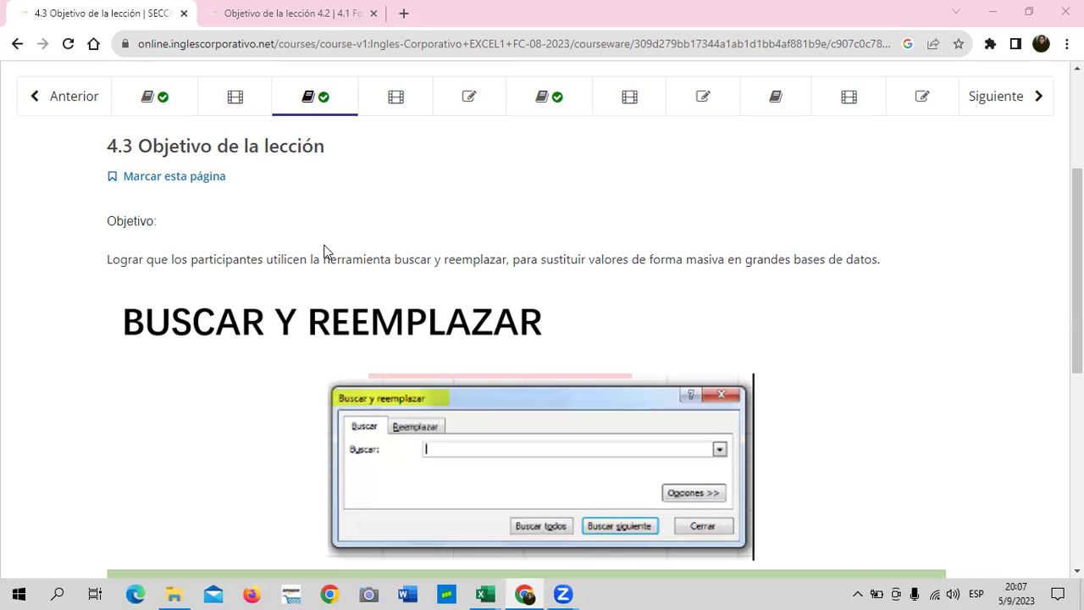
scroll(326, 233, "down", 2)
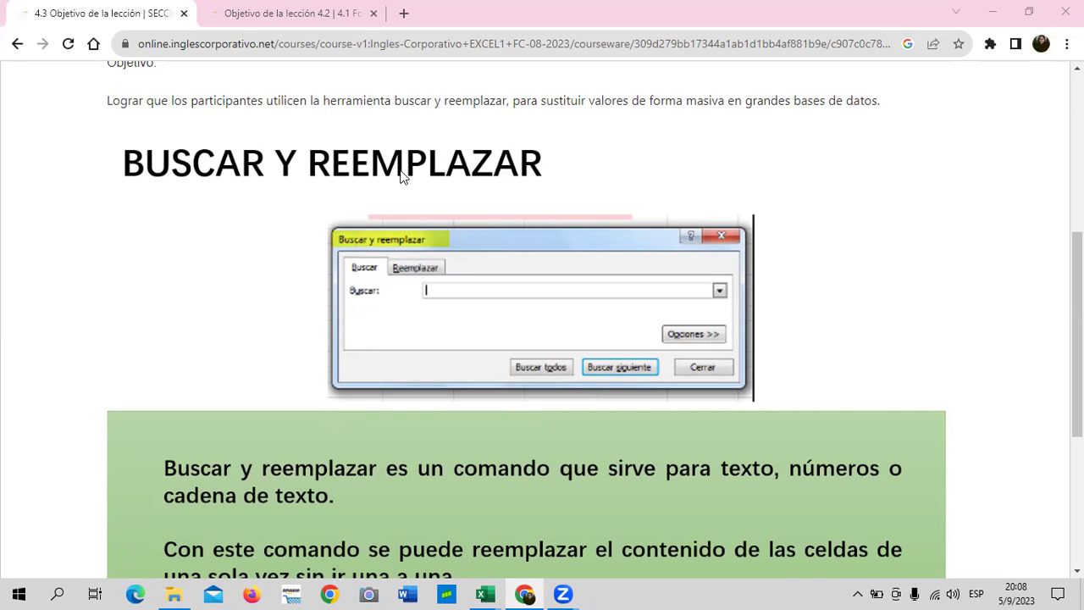
scroll(598, 340, "down", 2)
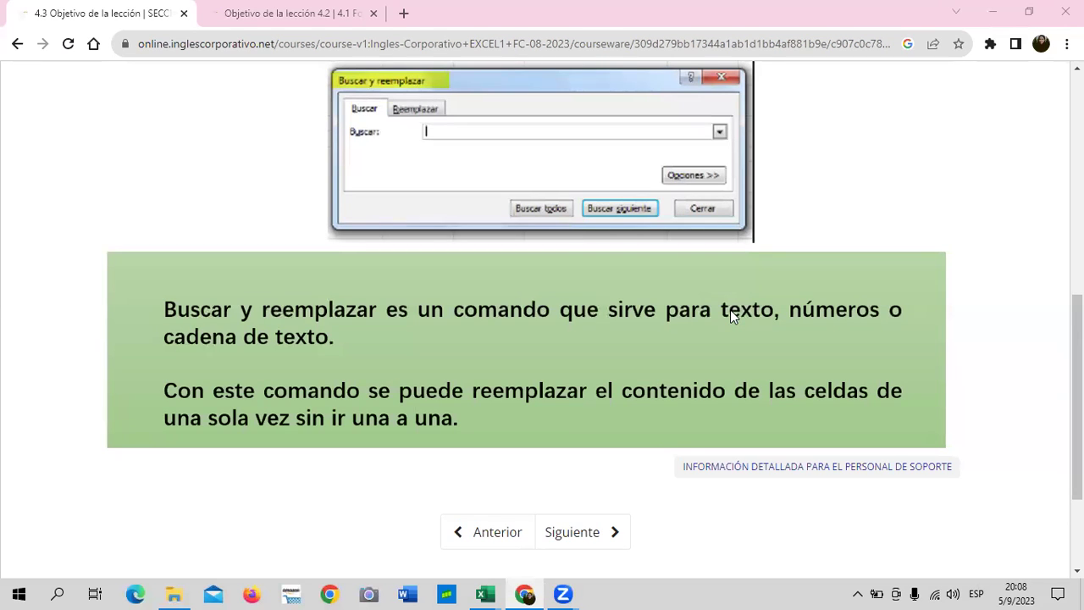
mouse_move(484, 594)
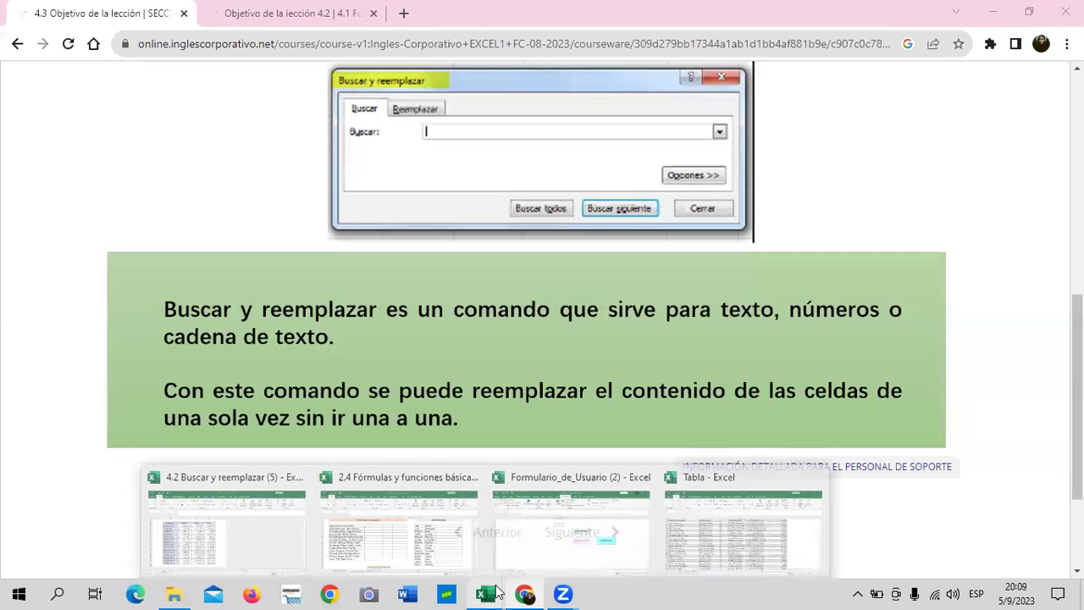
Switch to 4.2 Buscar y reemplazar (5) and check MES 1–3 values for VENDEDOR 1, 5, 10, 12–15.
left_click(216, 534)
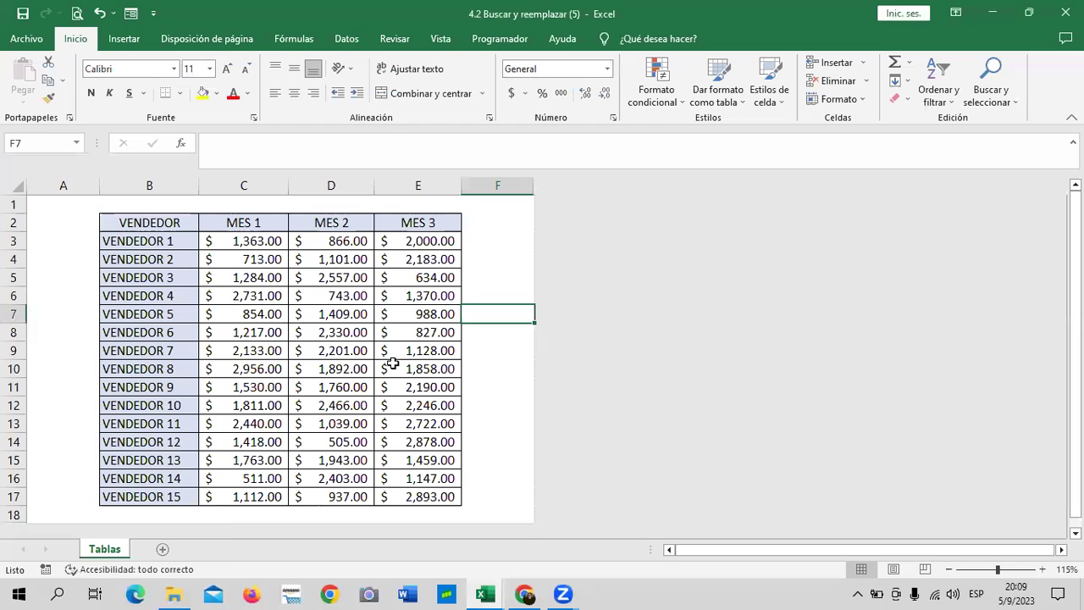
left_click_drag(320, 310, 320, 300)
left_click(259, 478)
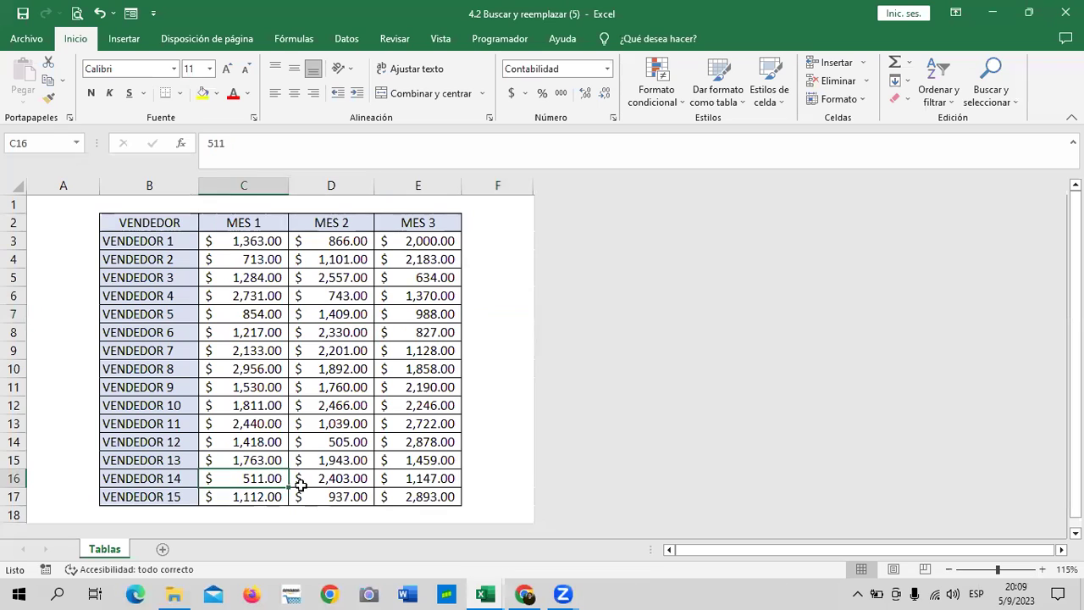
left_click(387, 491)
left_click(415, 404)
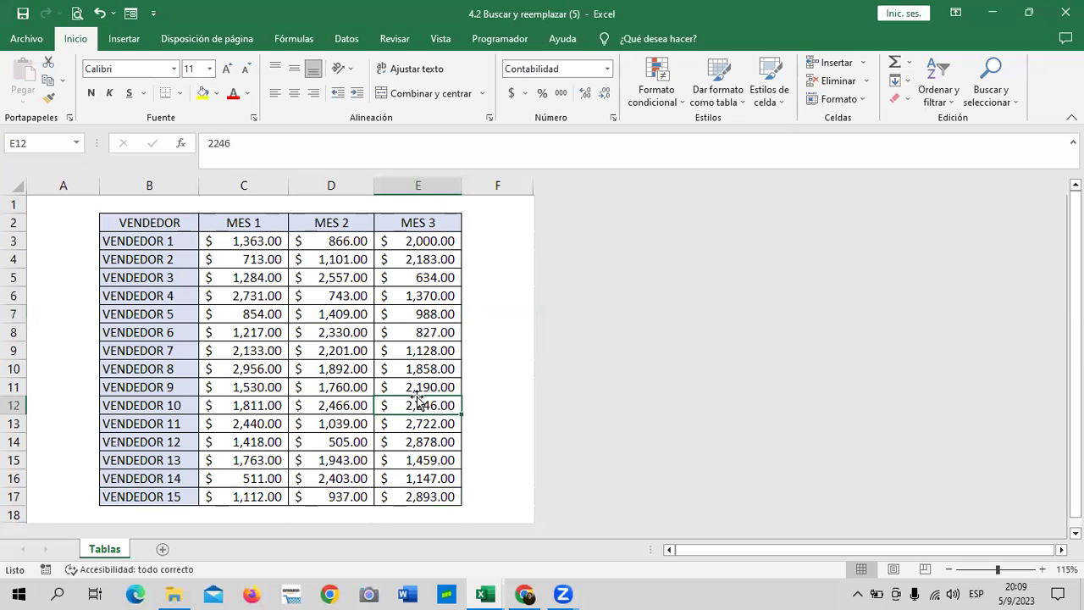
left_click(241, 242)
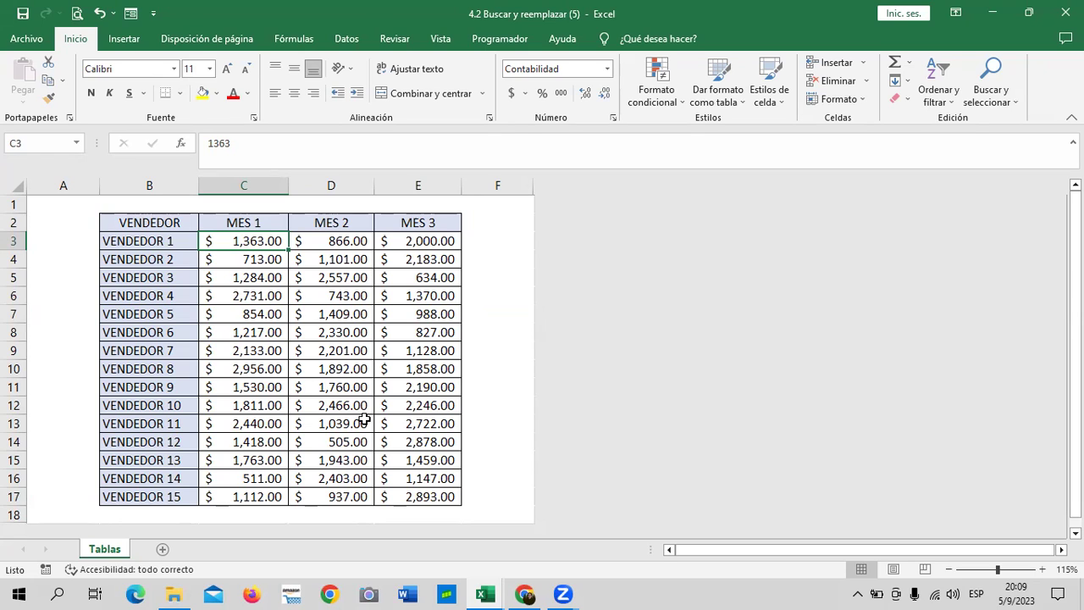
left_click(219, 311)
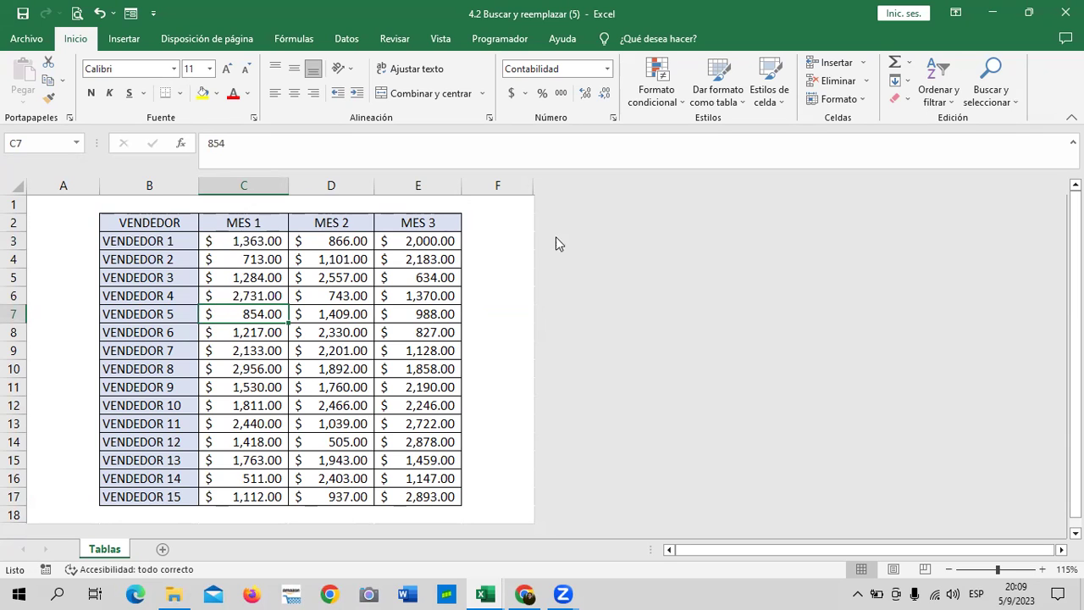
left_click(449, 494)
left_click(434, 444)
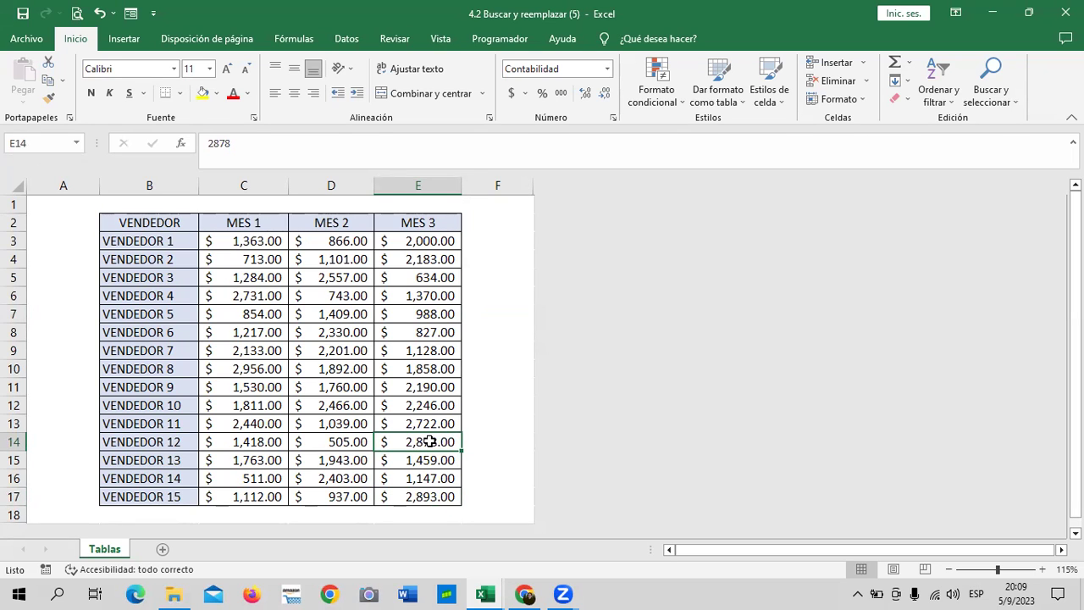
left_click(248, 312)
left_click(430, 460)
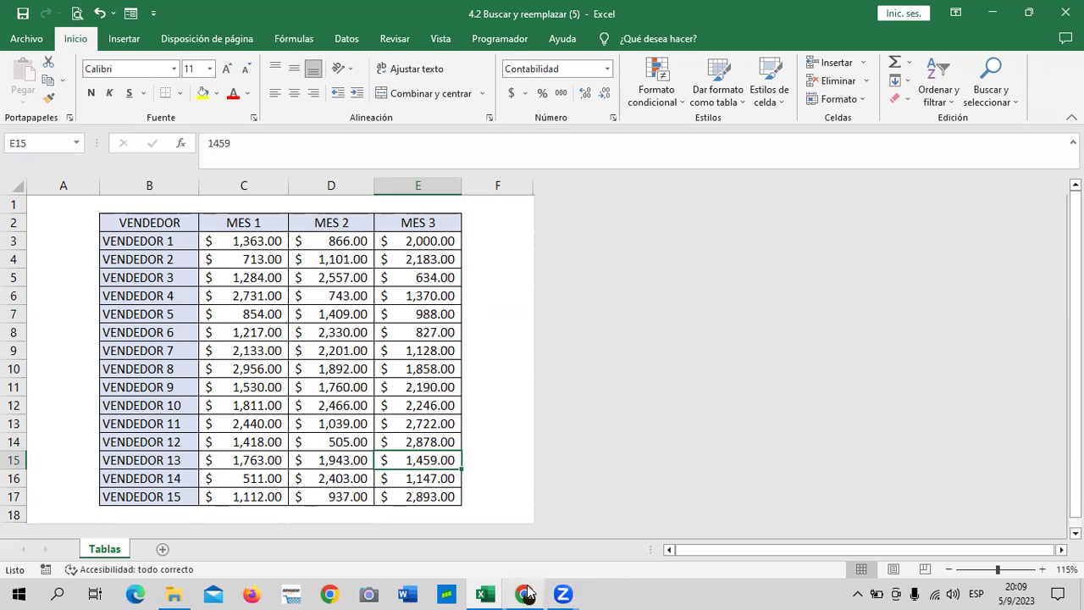
Return to Chrome and read through the lesson 4.3 page on buscar y reemplazar.
left_click(518, 523)
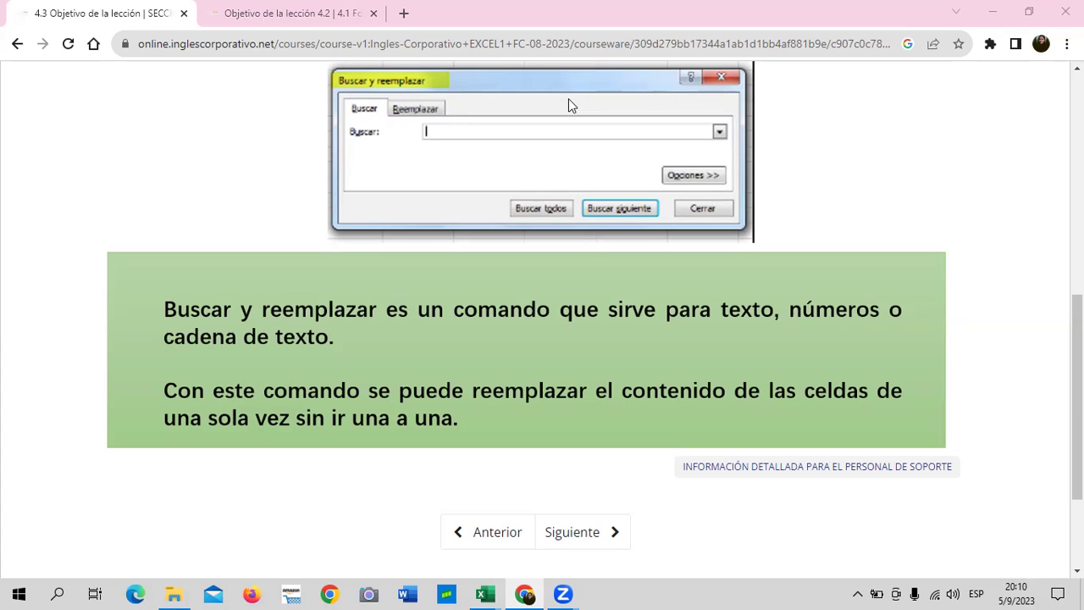
scroll(558, 242, "up", 4)
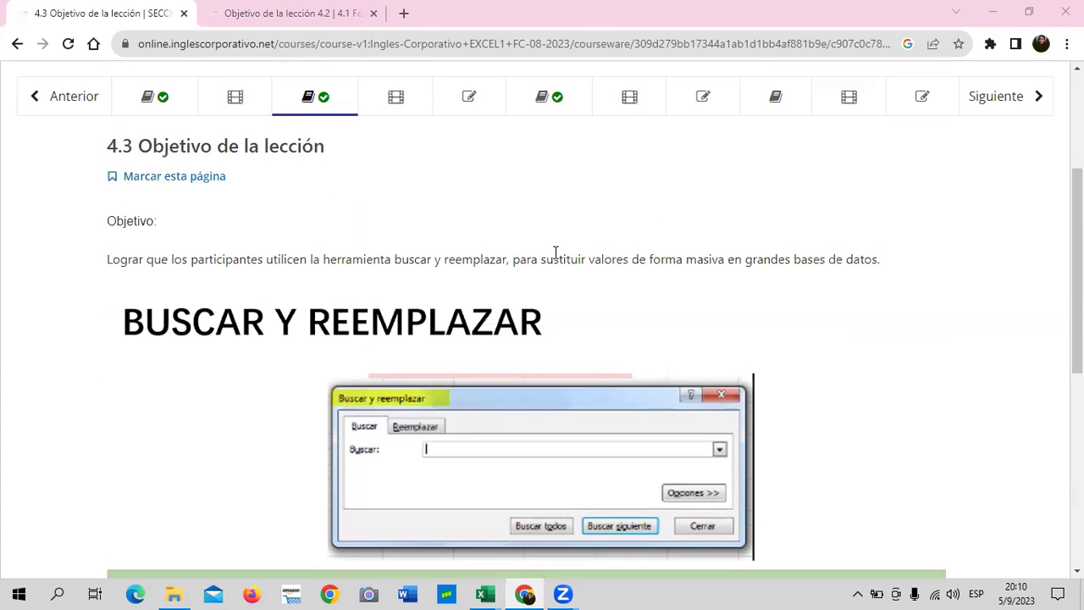
scroll(555, 250, "up", 2)
scroll(530, 387, "down", 4)
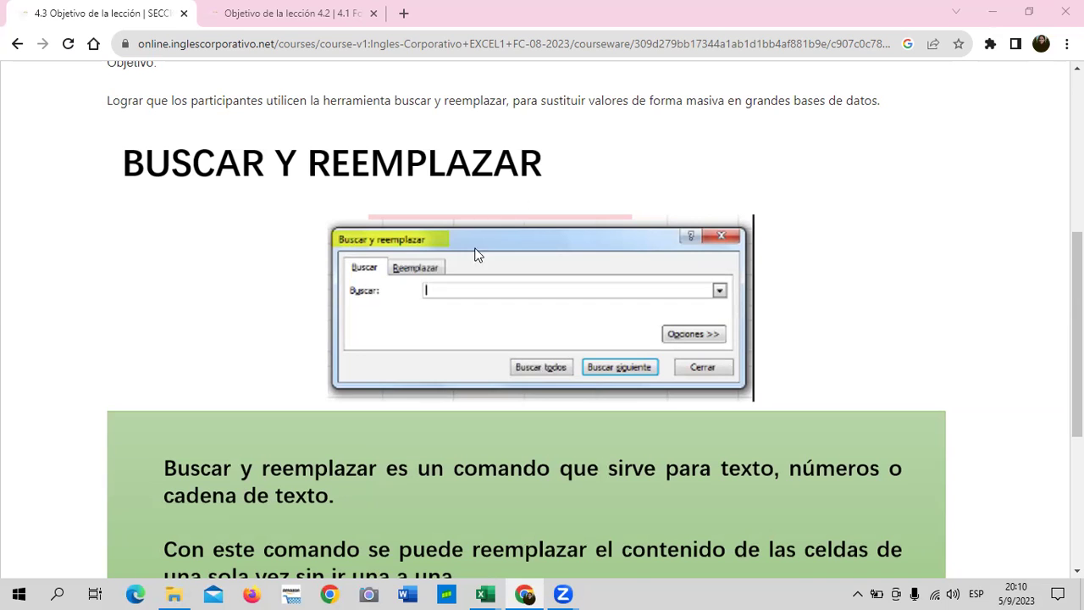
scroll(472, 268, "up", 2)
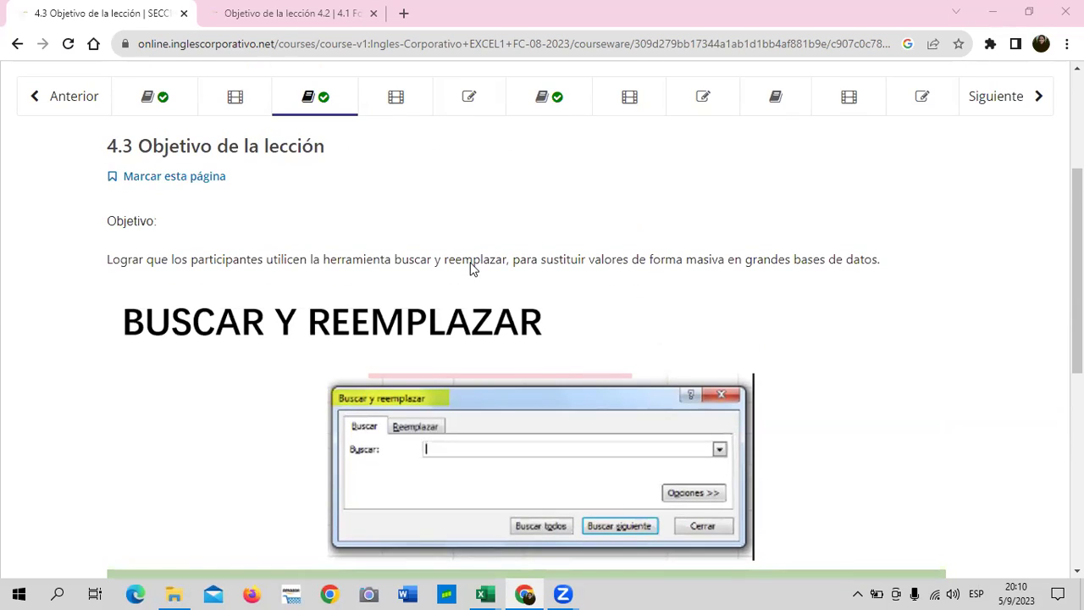
scroll(472, 268, "up", 1)
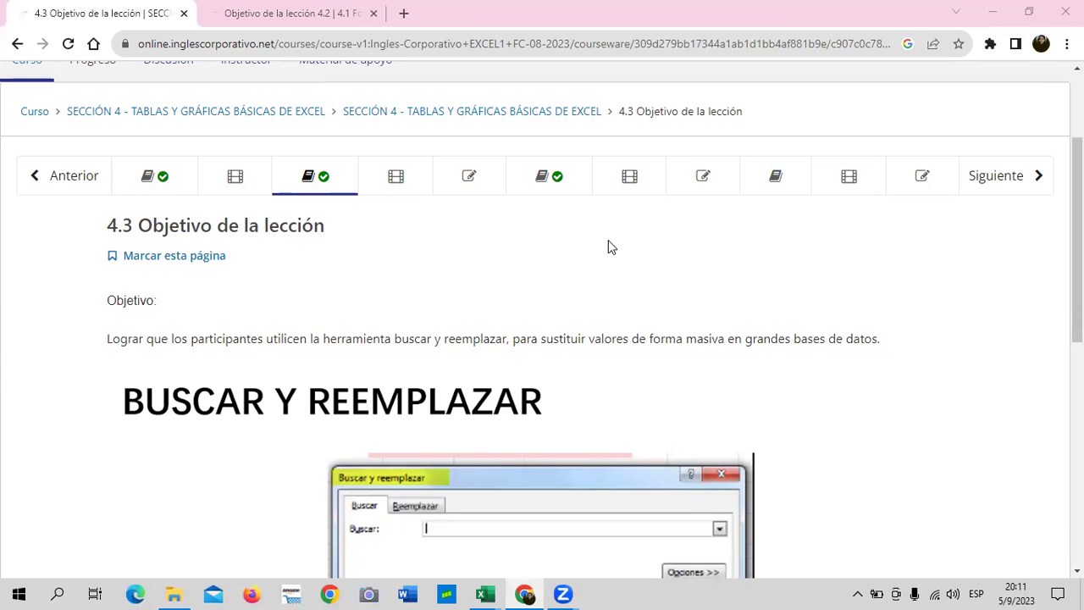
scroll(533, 246, "down", 2)
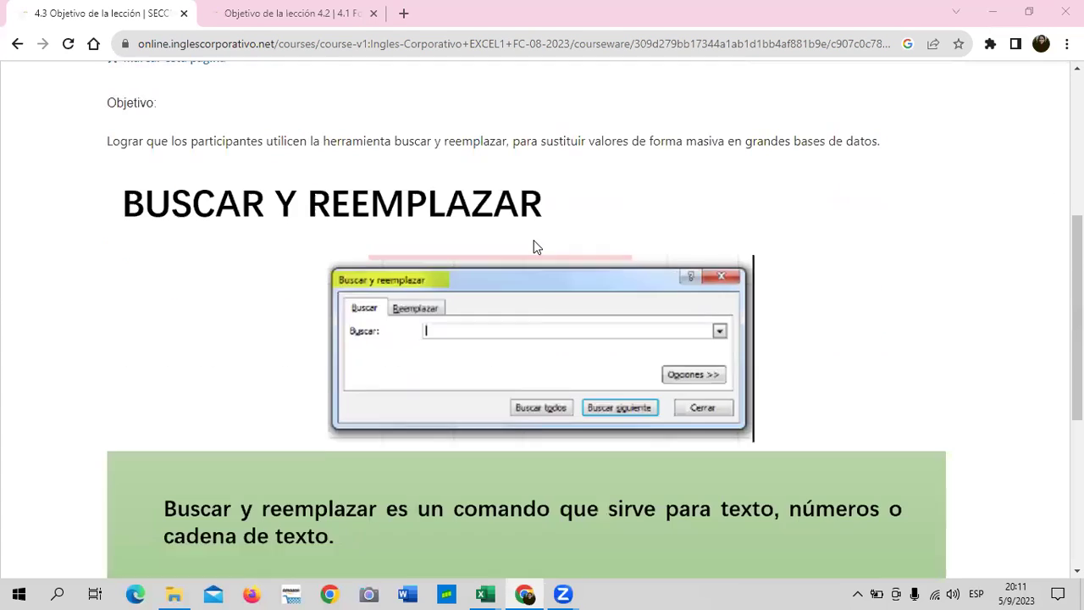
scroll(533, 247, "down", 3)
Advance to lesson 4.4, scroll to its video, then return to the 4.2 Buscar y reemplazar workbook.
left_click(604, 468)
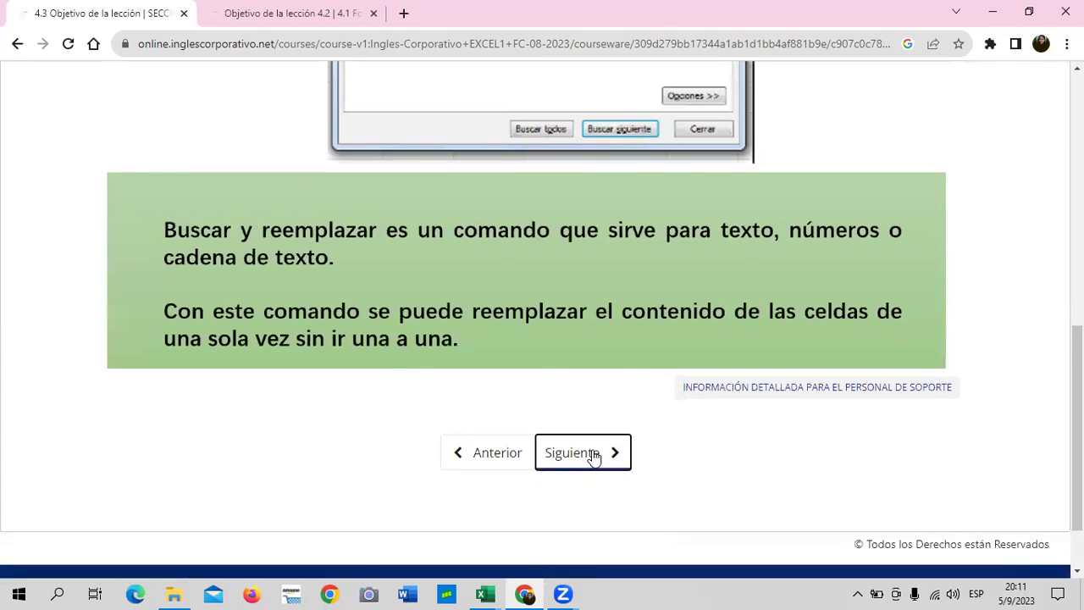
scroll(580, 447, "down", 3)
scroll(572, 446, "down", 3)
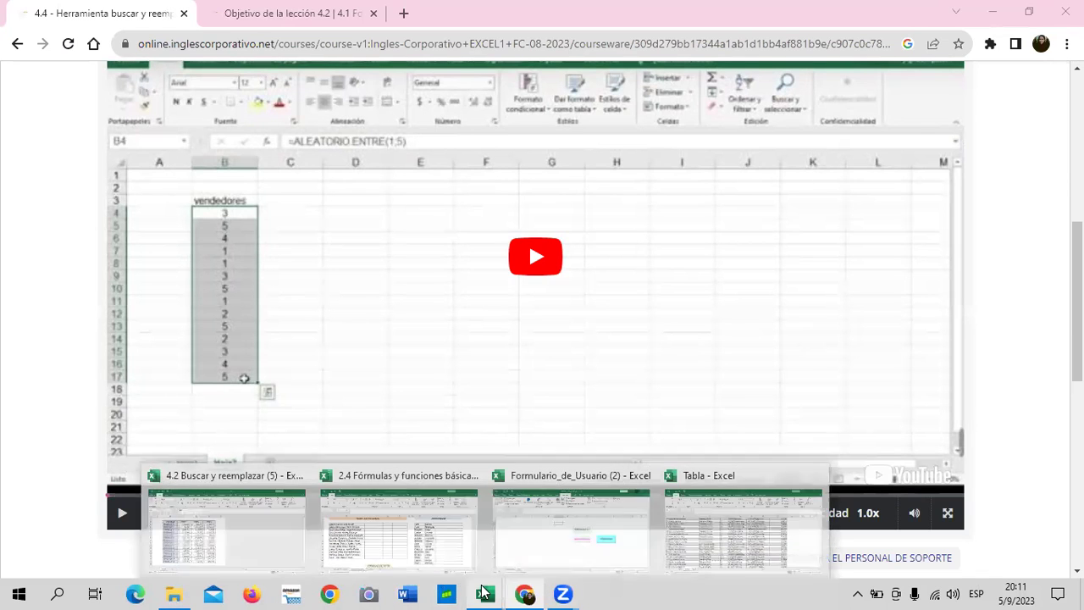
mouse_move(485, 594)
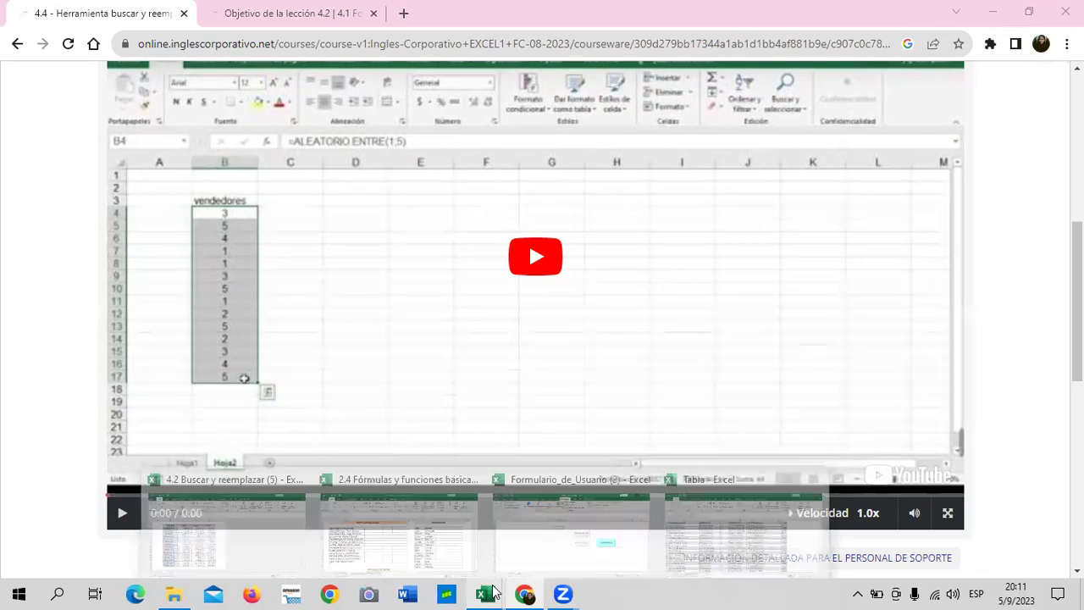
left_click(203, 540)
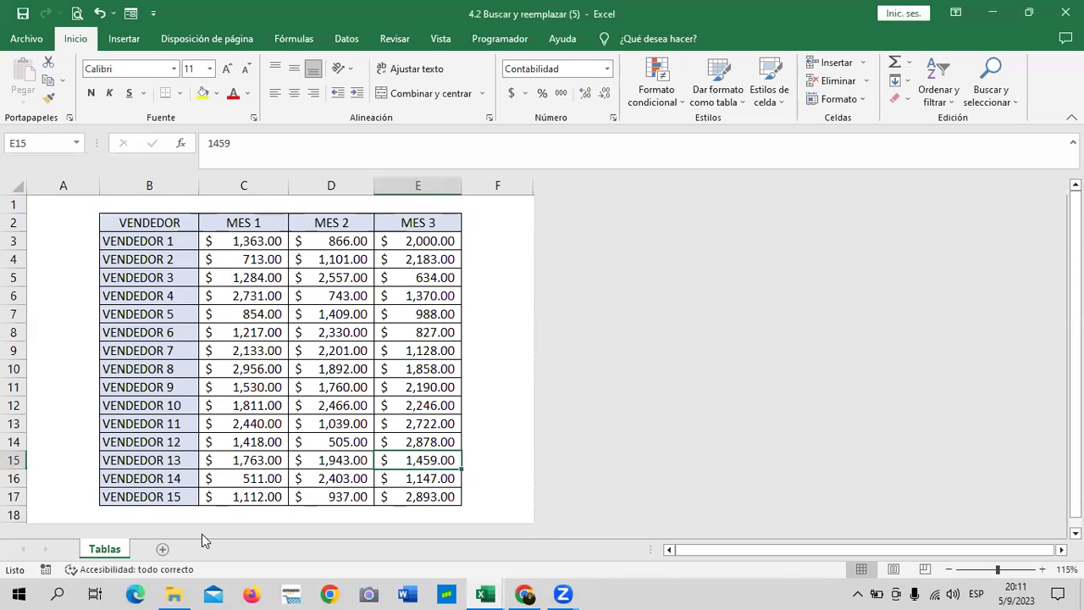
Select an empty cell and explore the Buscar y seleccionar menu, closing and reopening it.
left_click(515, 242)
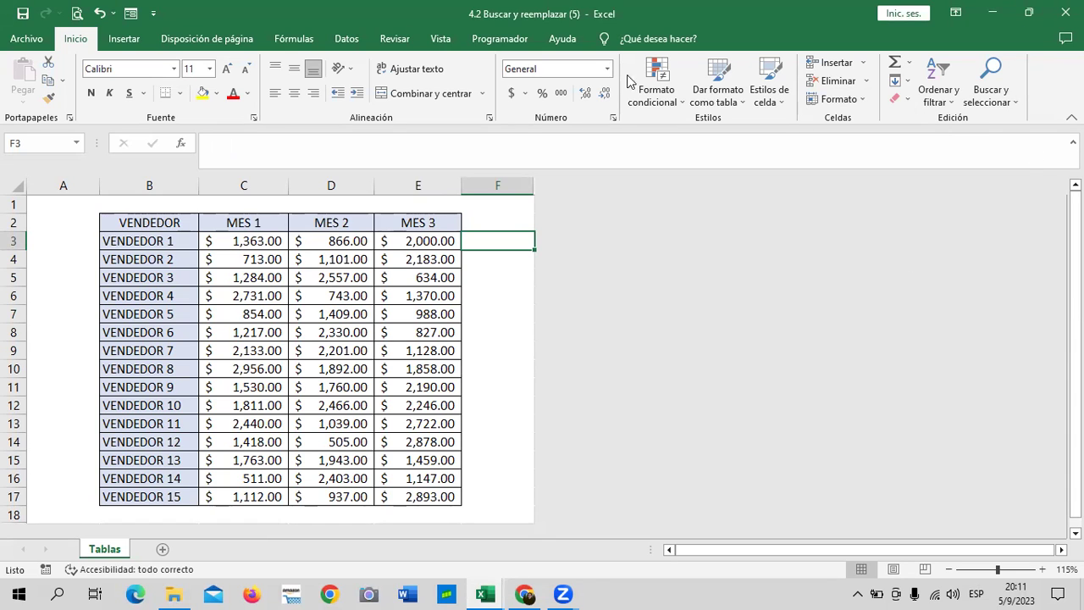
left_click(1019, 106)
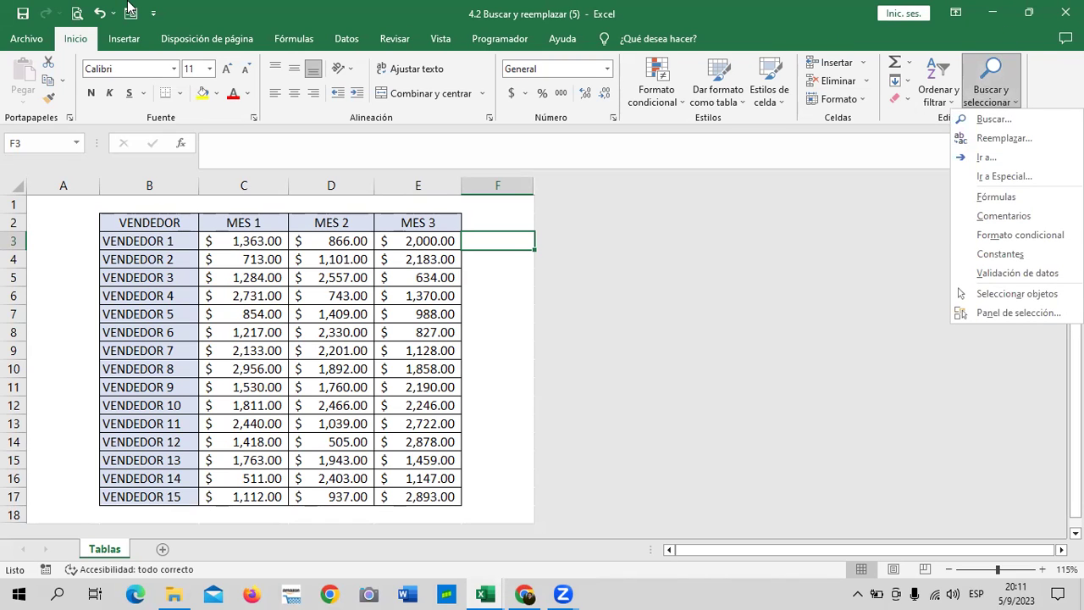
left_click(1047, 78)
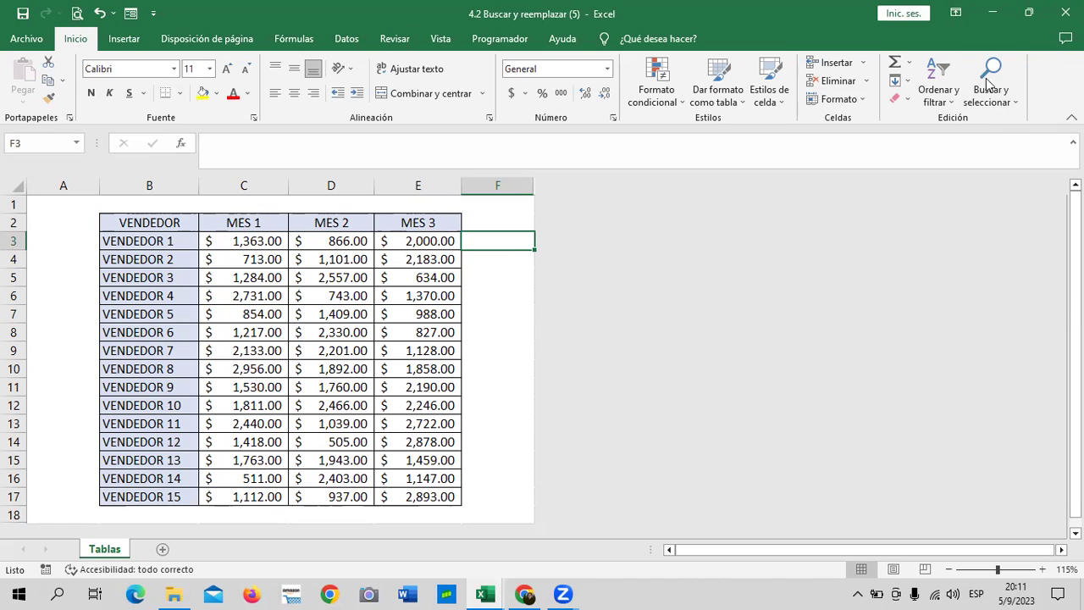
left_click(1018, 106)
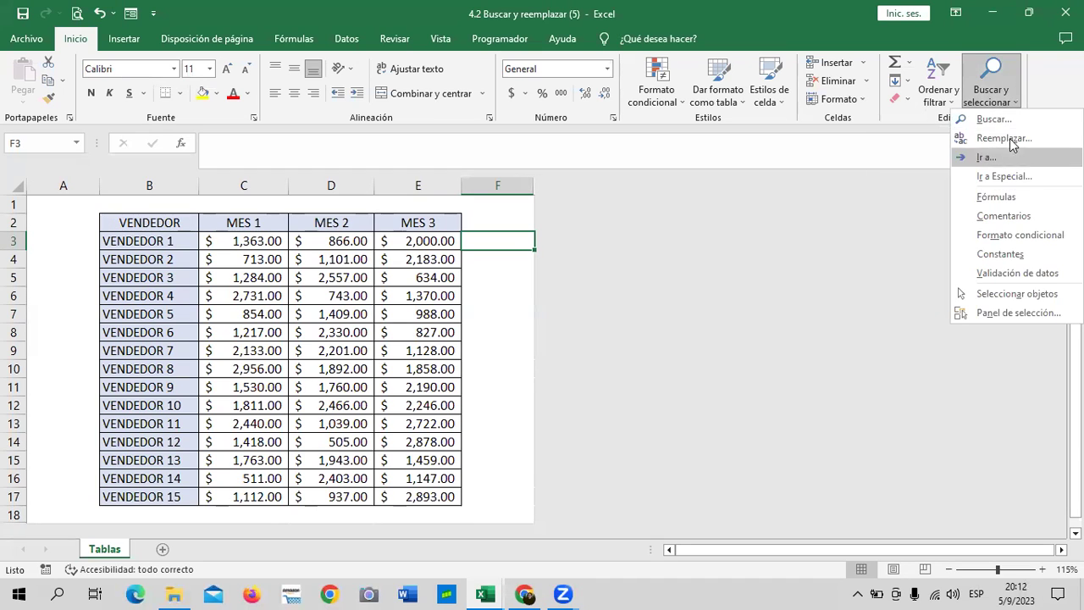
left_click(994, 120)
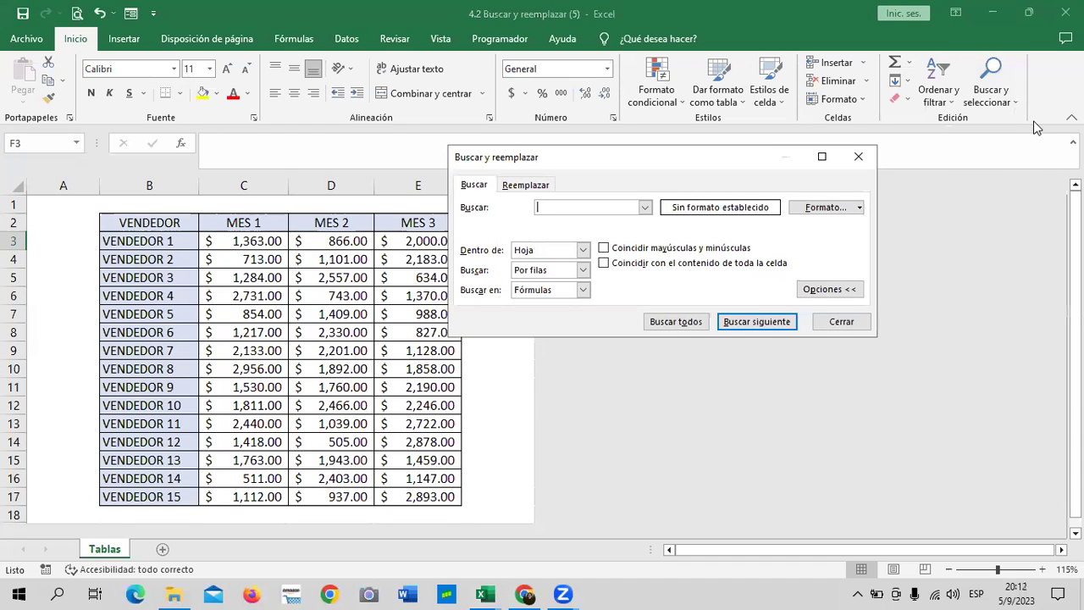
Open Buscar y reemplazar, switch to the Buscar tab, close it, and select C10.
left_click(856, 156)
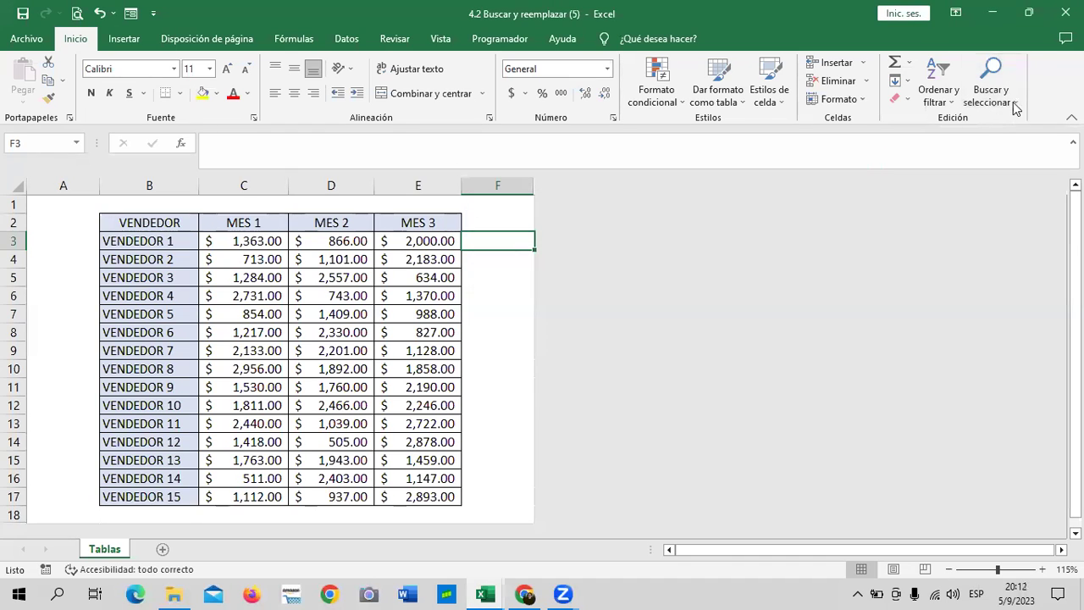
left_click(1012, 102)
left_click(1029, 139)
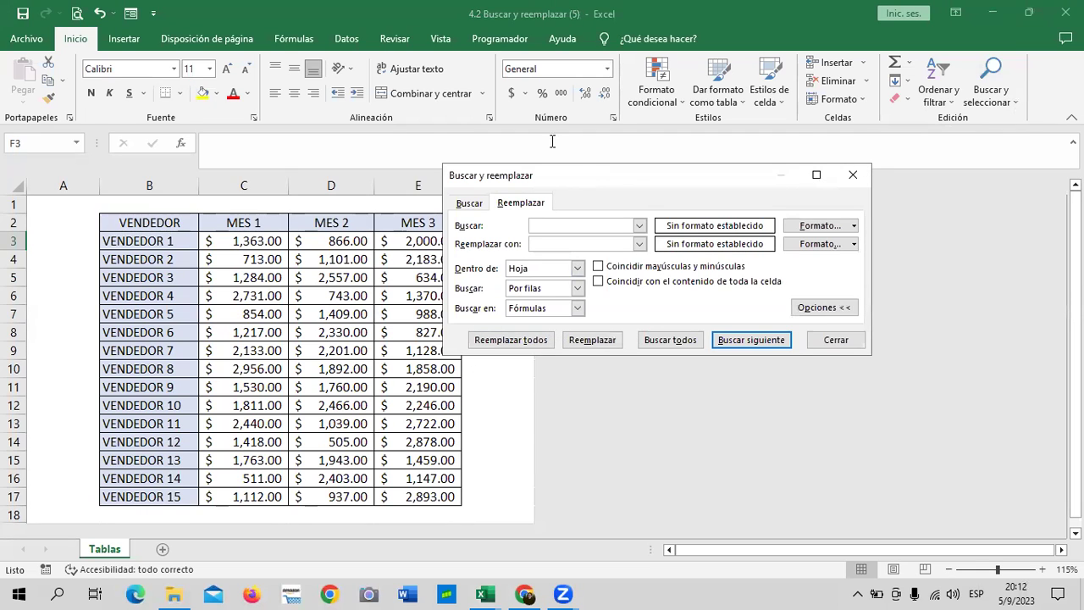
left_click_drag(623, 178, 581, 178)
left_click(426, 204)
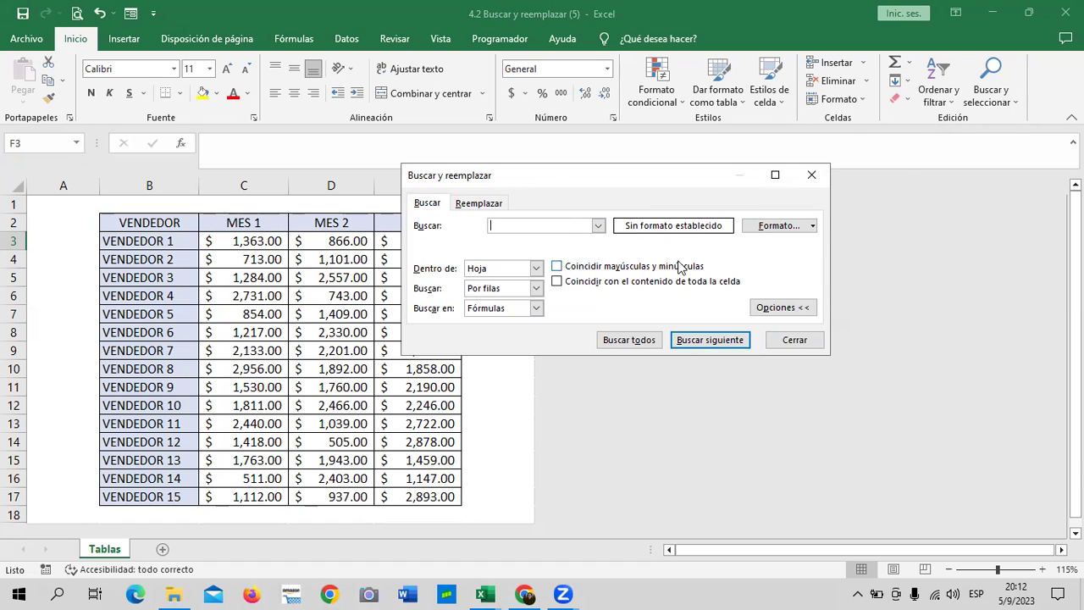
left_click(811, 174)
left_click(248, 374)
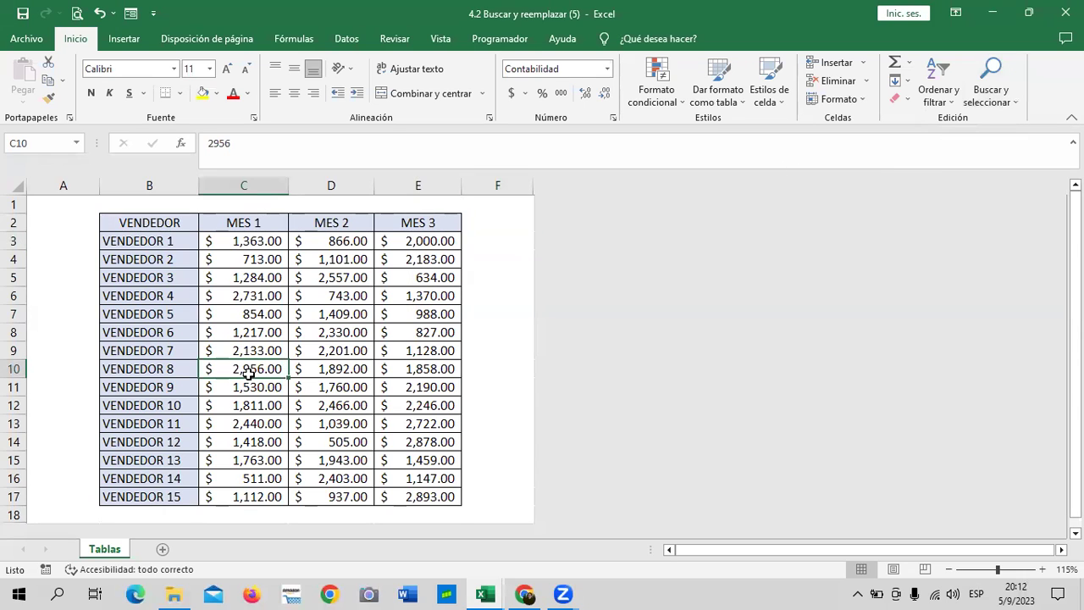
mouse_move(173, 594)
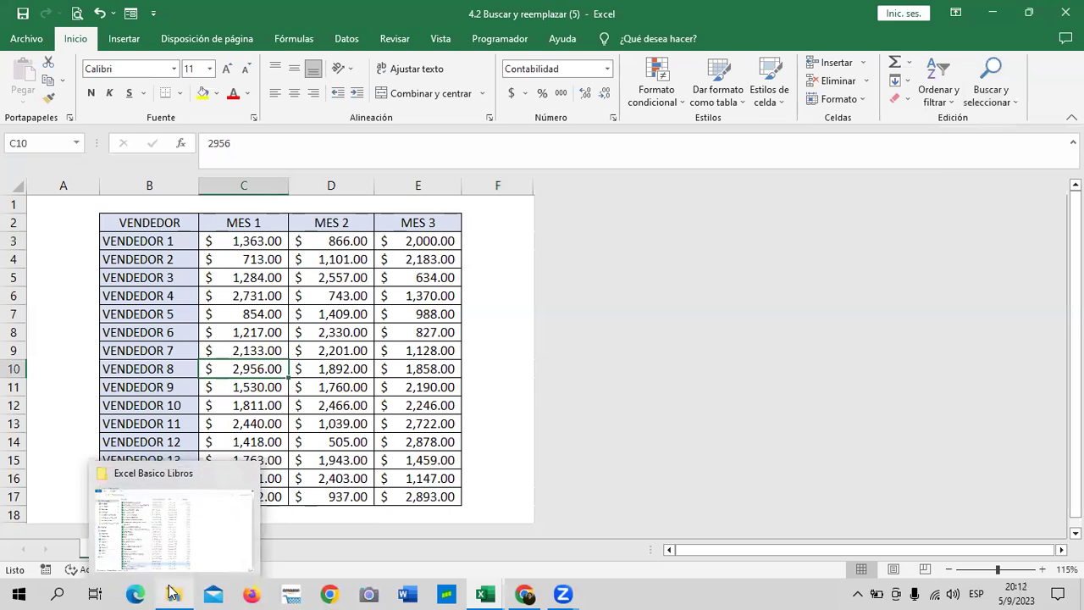
Browse Descargas and the Excel Basico Libros folder and open the Filtro workbook.
left_click(141, 524)
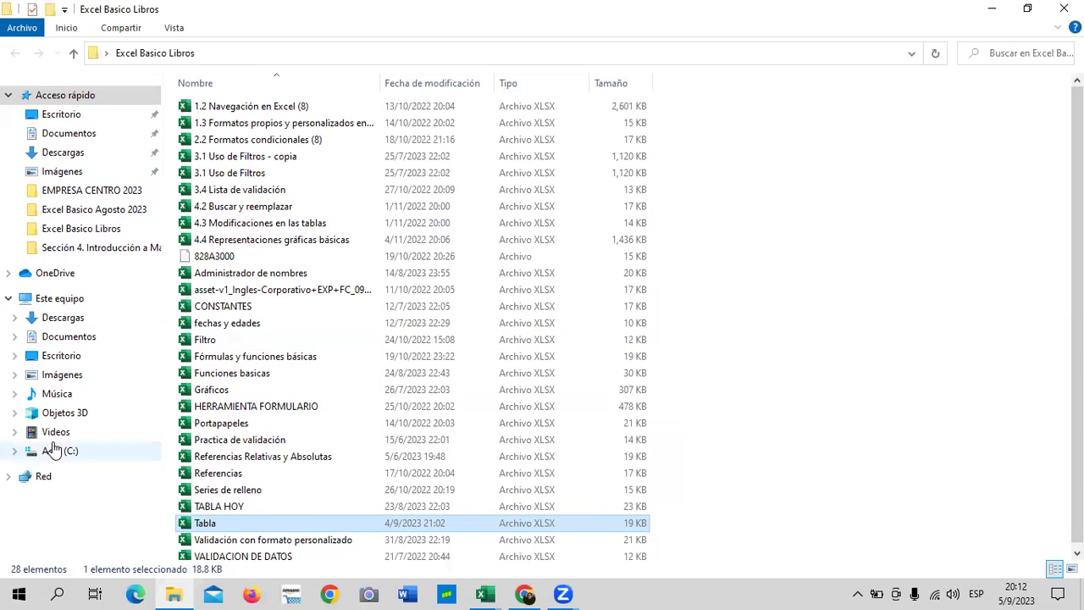
left_click(72, 154)
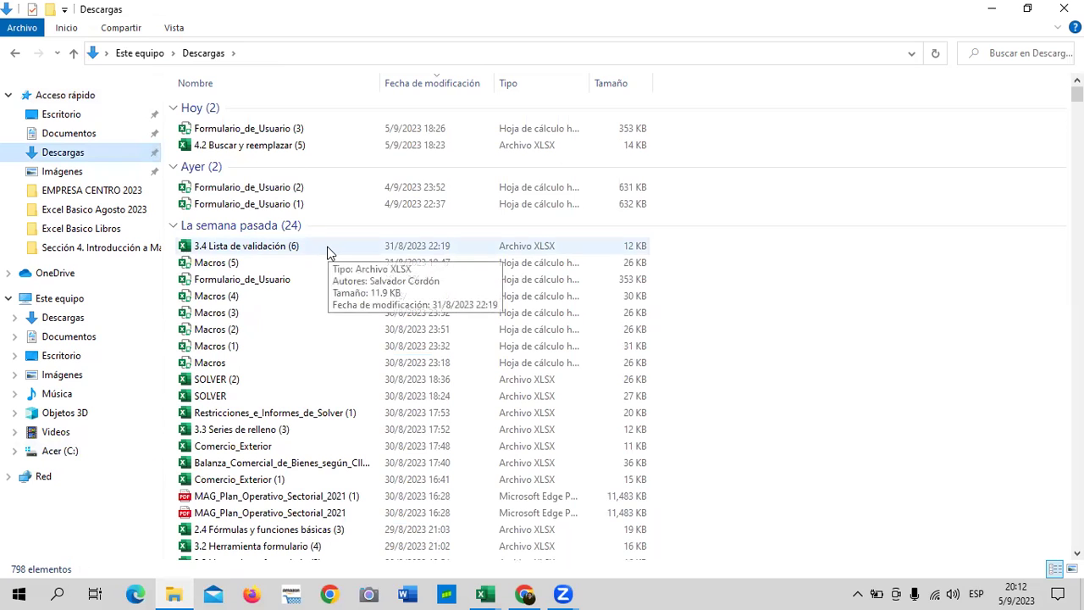
scroll(330, 252, "down", 1)
scroll(329, 252, "down", 2)
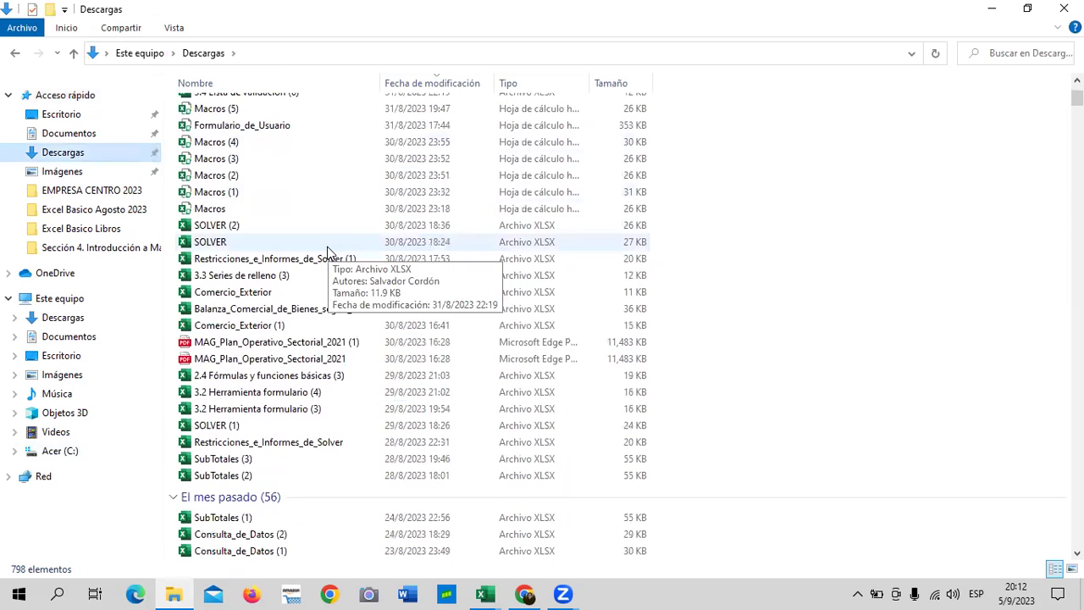
scroll(330, 252, "down", 3)
scroll(329, 252, "down", 3)
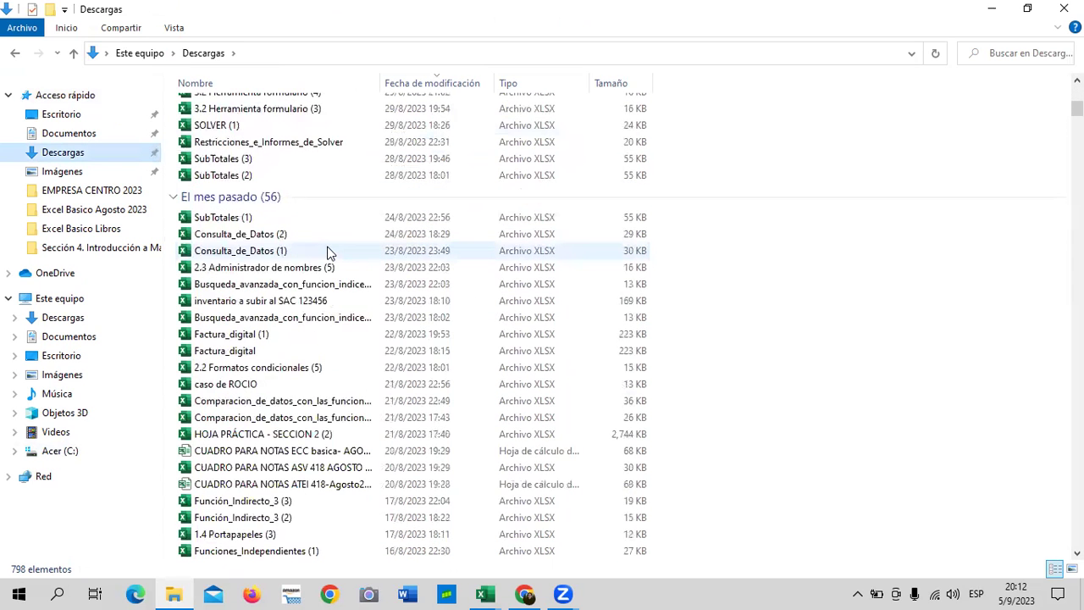
scroll(329, 252, "down", 2)
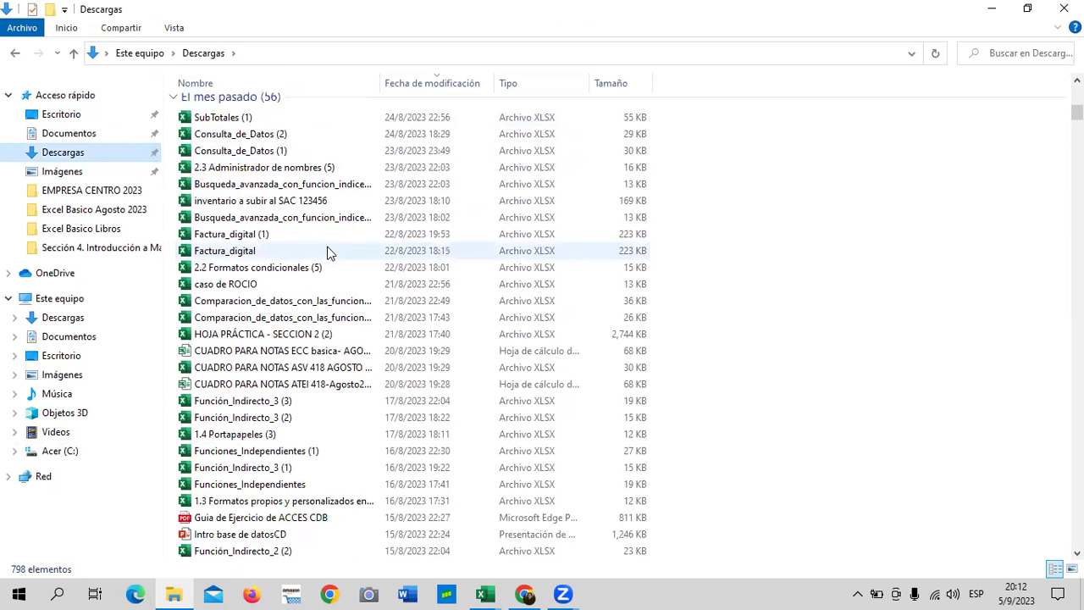
scroll(328, 248, "down", 3)
scroll(328, 249, "down", 2)
scroll(328, 248, "down", 2)
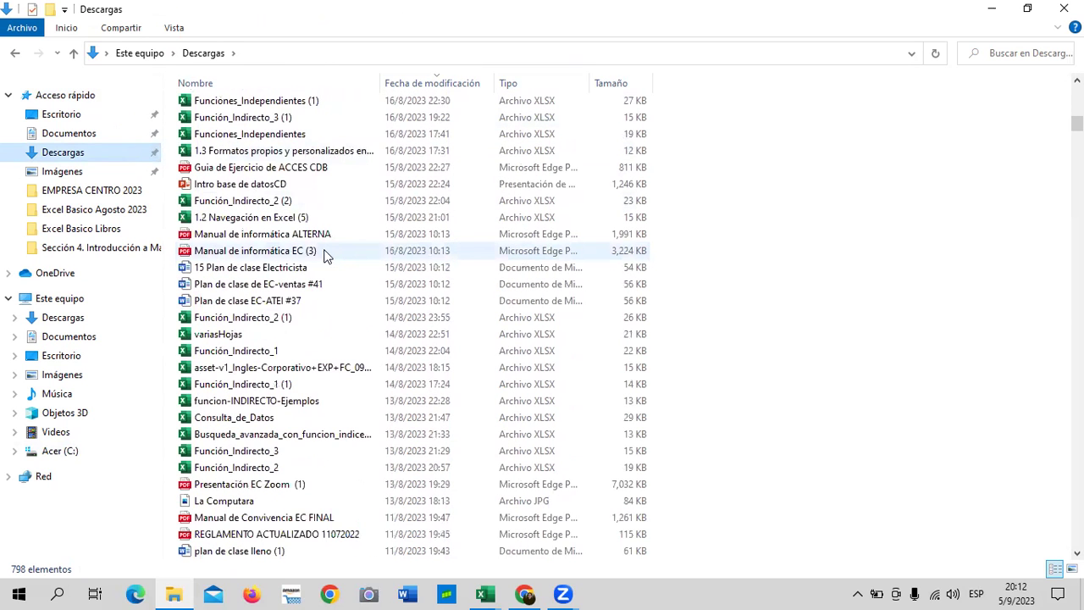
left_click(88, 235)
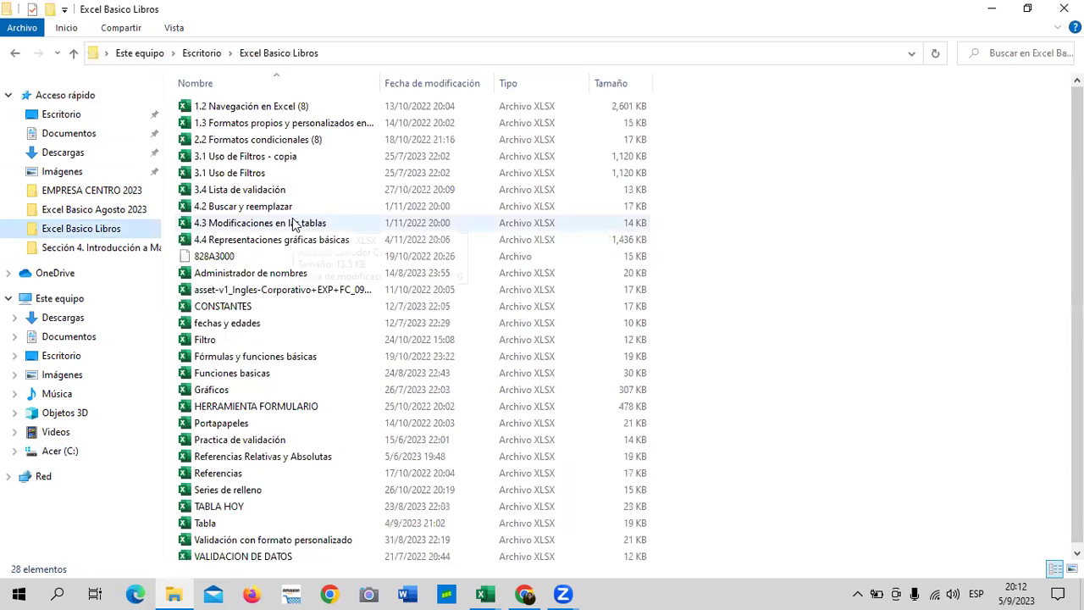
double_click(211, 342)
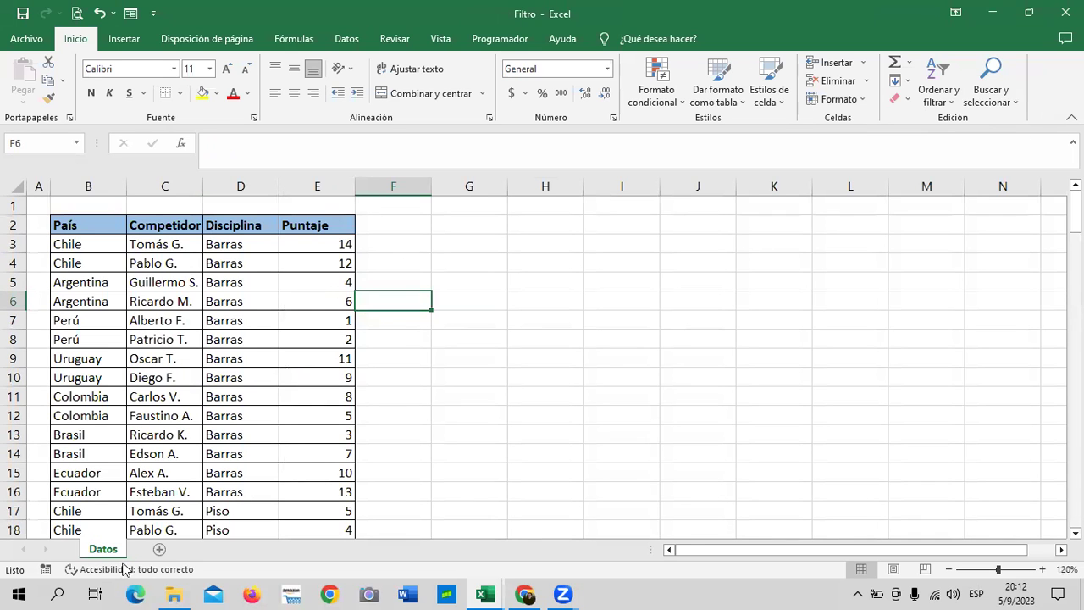
Return to the Excel Basico Libros folder and open 3.1 Uso de Filtros.
scroll(126, 414, "down", 5)
scroll(124, 460, "down", 12)
scroll(124, 465, "down", 6)
scroll(122, 468, "down", 4)
scroll(122, 468, "up", 4)
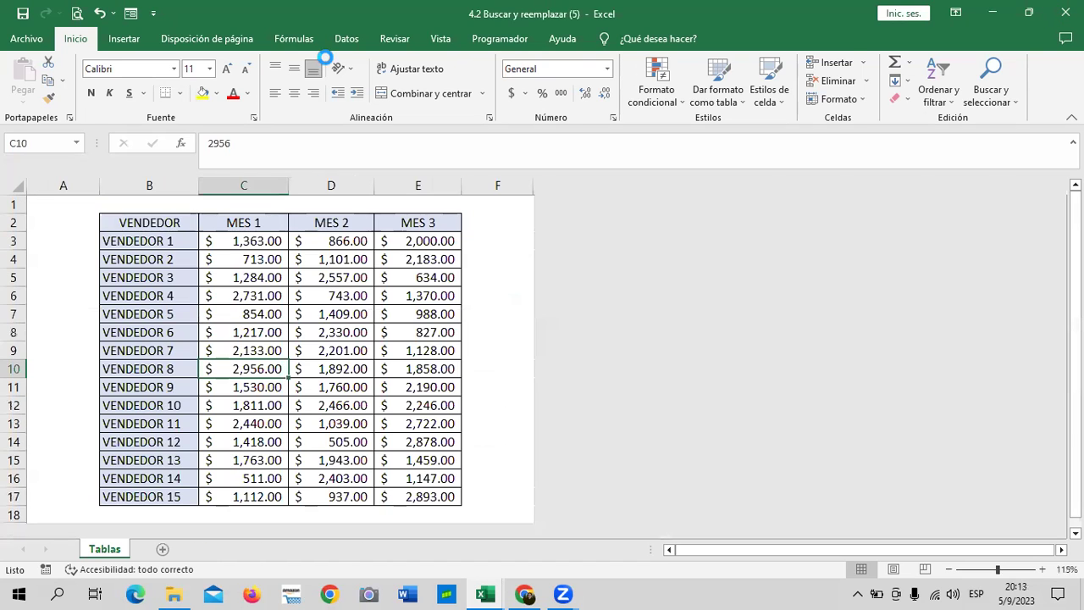
left_click(184, 590)
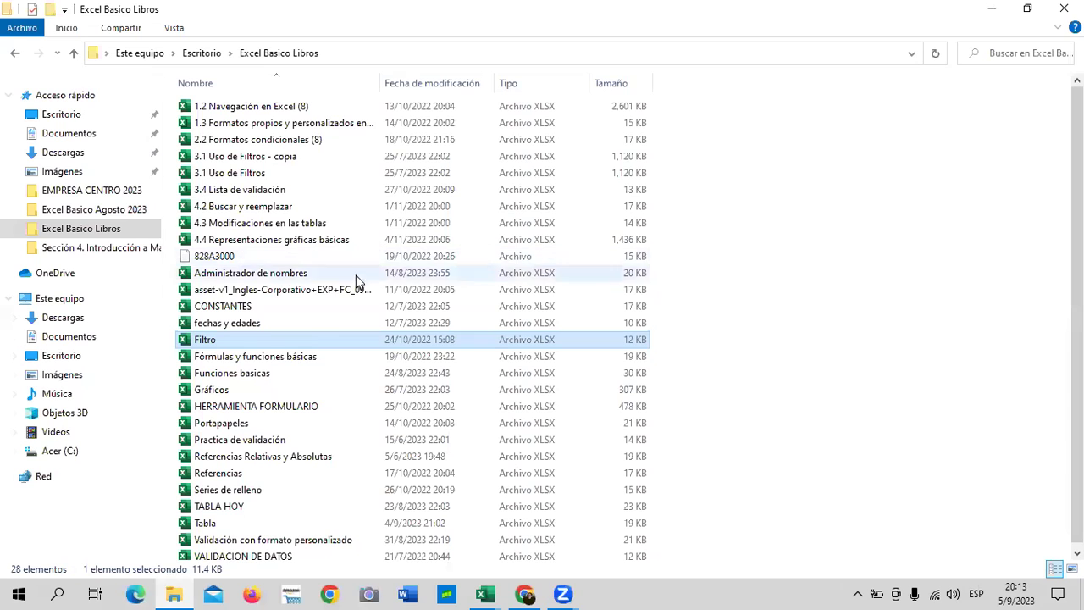
double_click(243, 173)
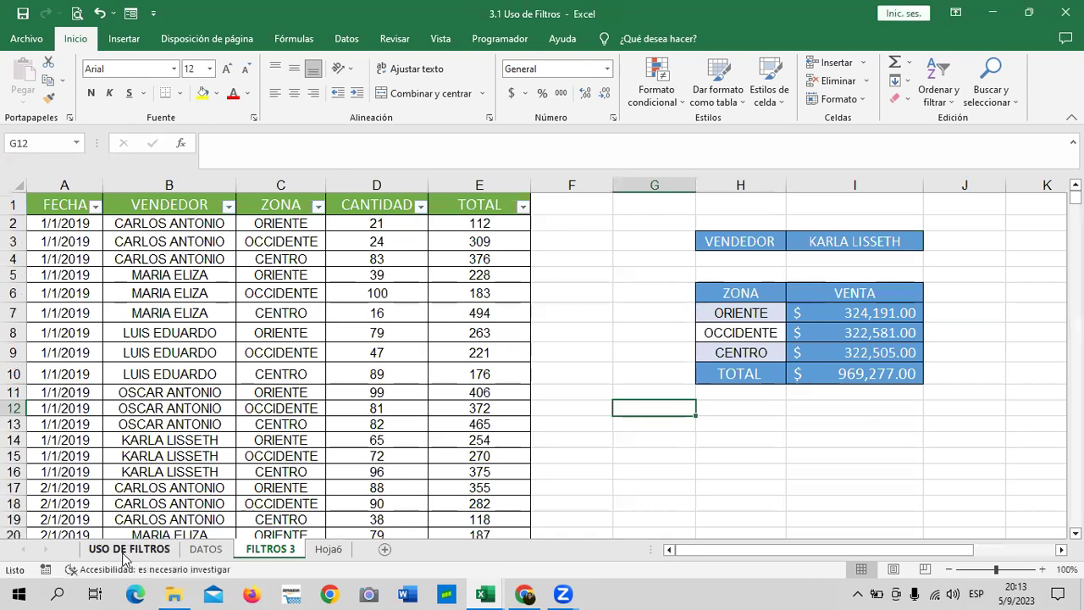
On the USO DE FILTROS sheet, delete H2:I9's contents and reset those cells to Normal style.
left_click(206, 550)
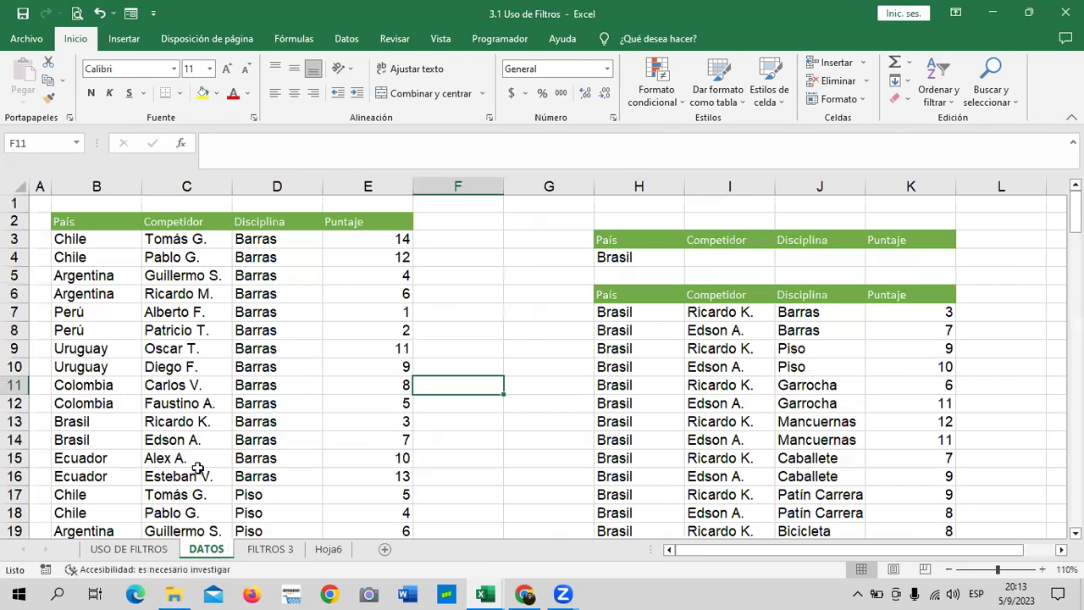
scroll(196, 469, "down", 8)
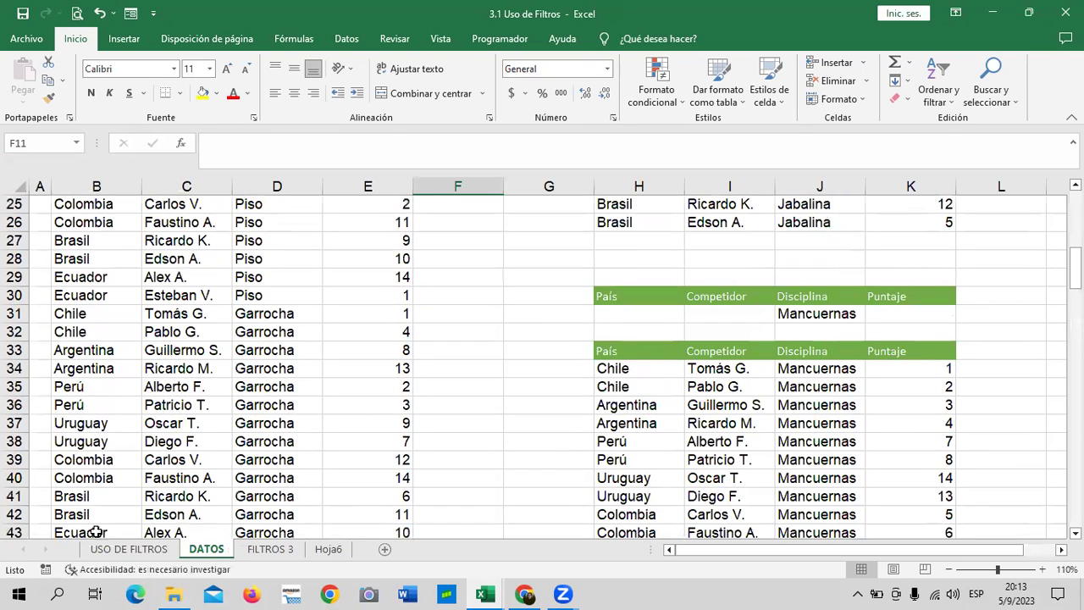
left_click(127, 550)
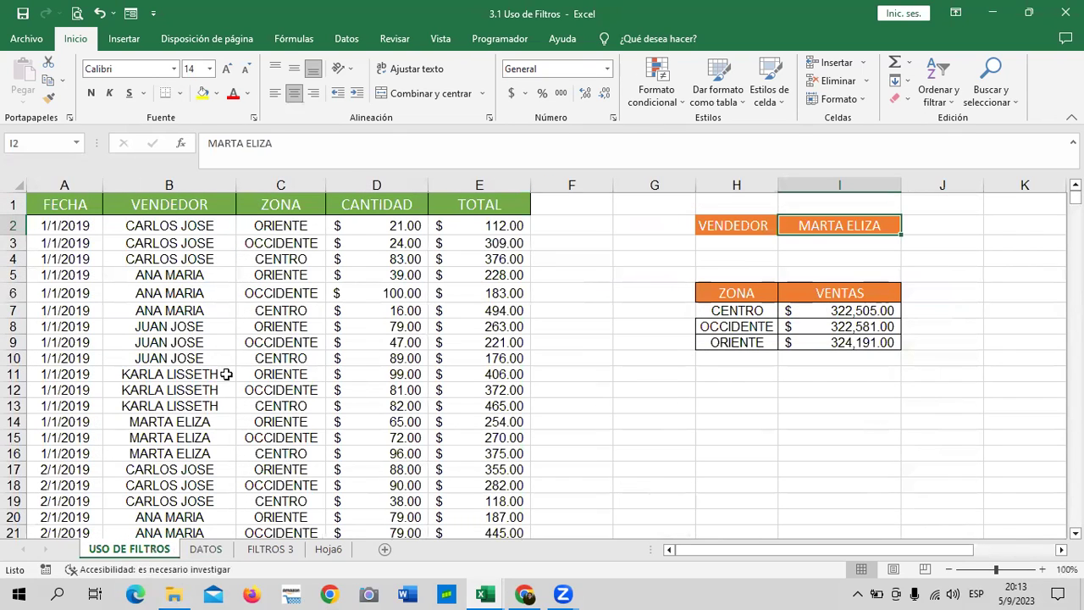
left_click(847, 413)
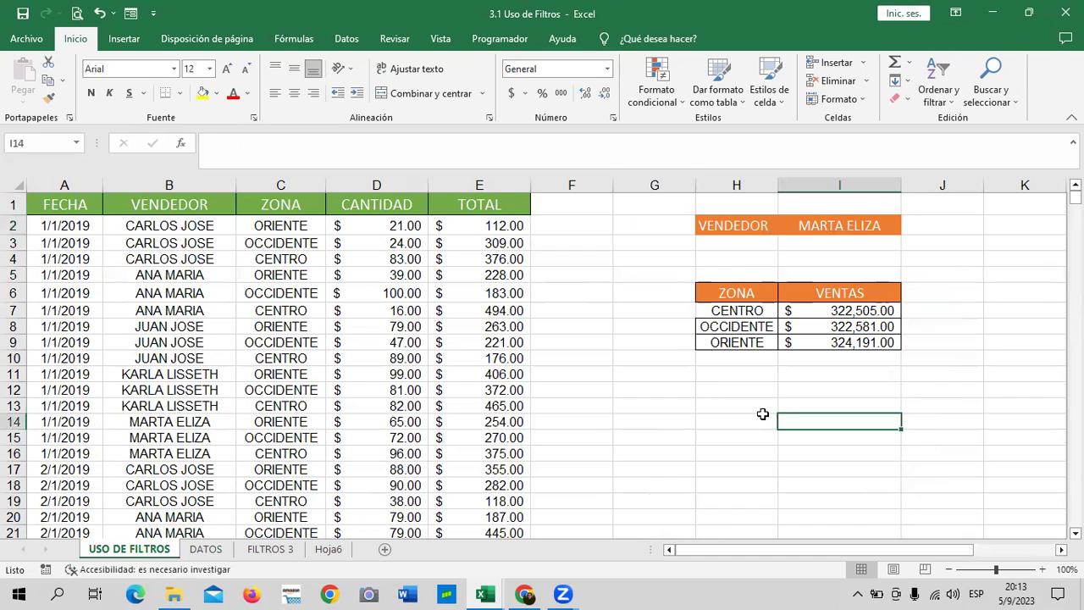
left_click_drag(702, 218, 918, 357)
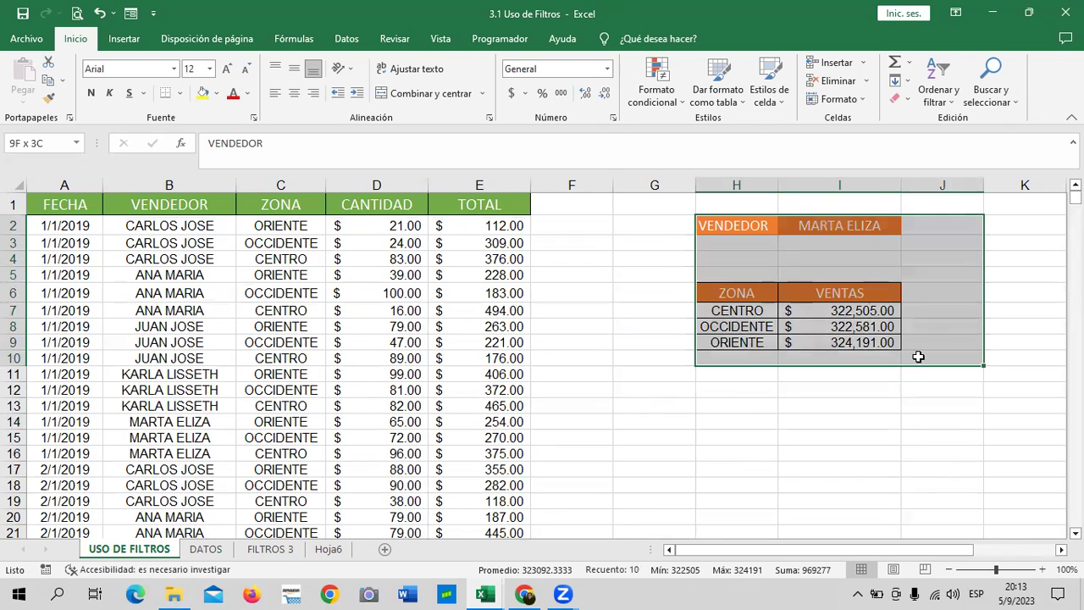
left_click_drag(918, 356, 893, 330)
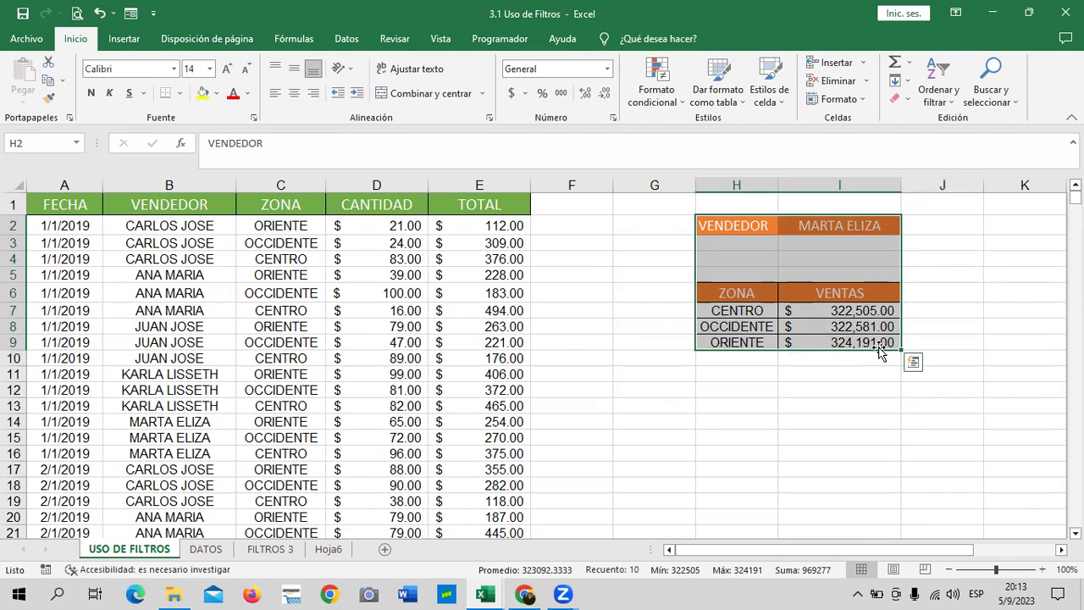
key("Delete")
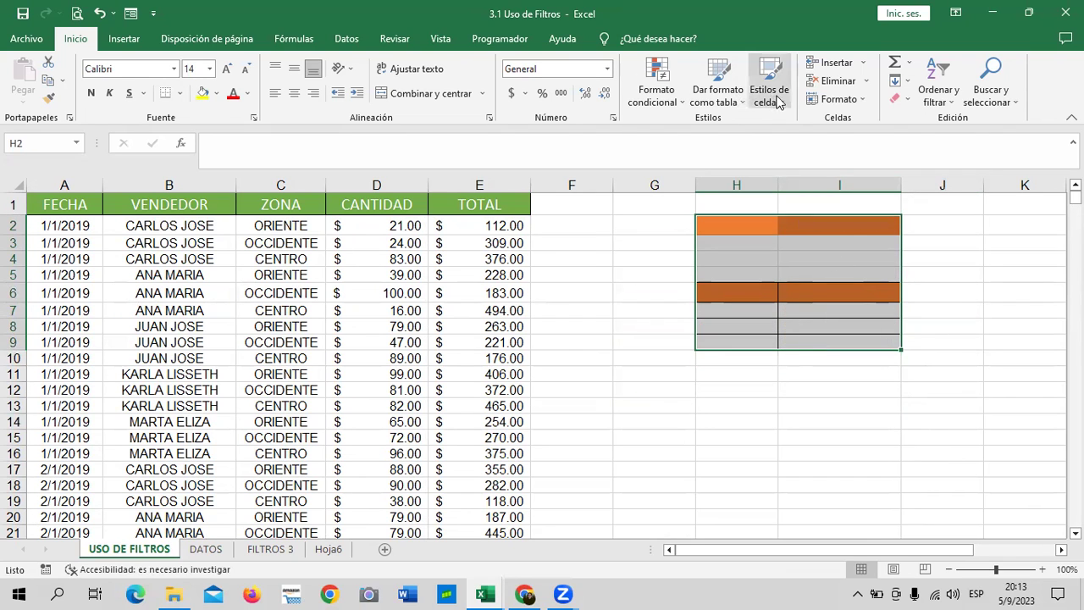
left_click(769, 95)
left_click(584, 178)
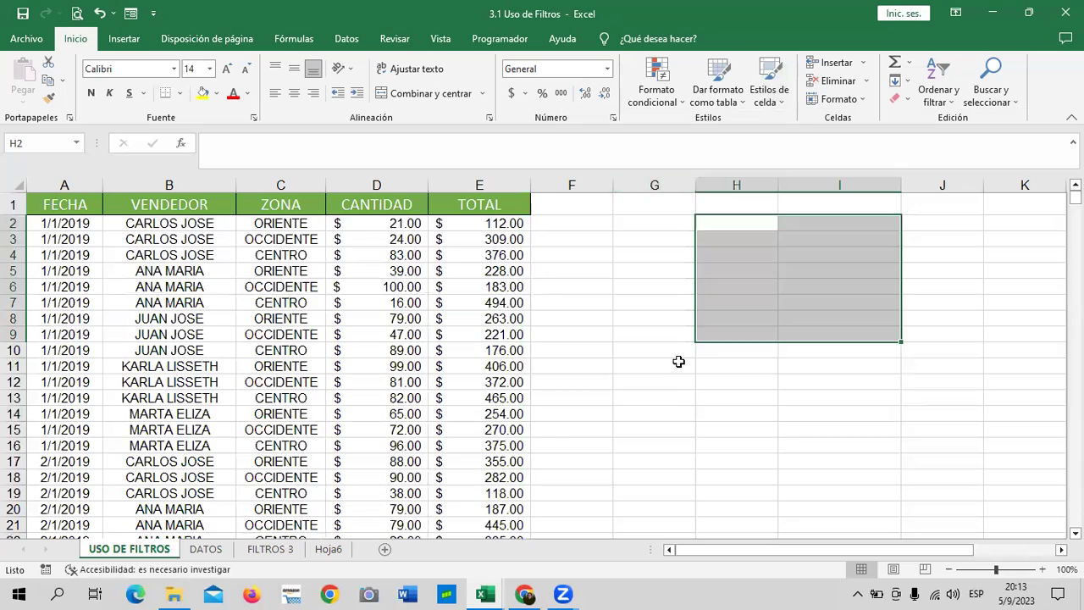
left_click(660, 397)
Look through the FILTROS 3, Hoja6 and DATOS sheets, then return to USO DE FILTROS.
scroll(282, 416, "down", 7)
scroll(282, 412, "down", 6)
scroll(213, 421, "up", 8)
scroll(175, 396, "up", 5)
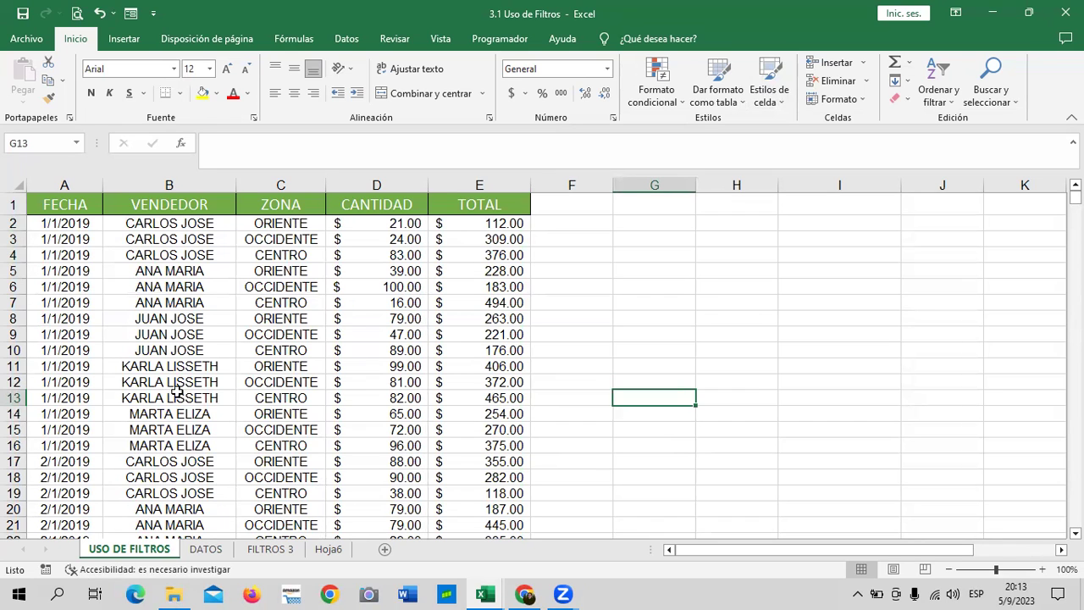
left_click(285, 552)
left_click(327, 552)
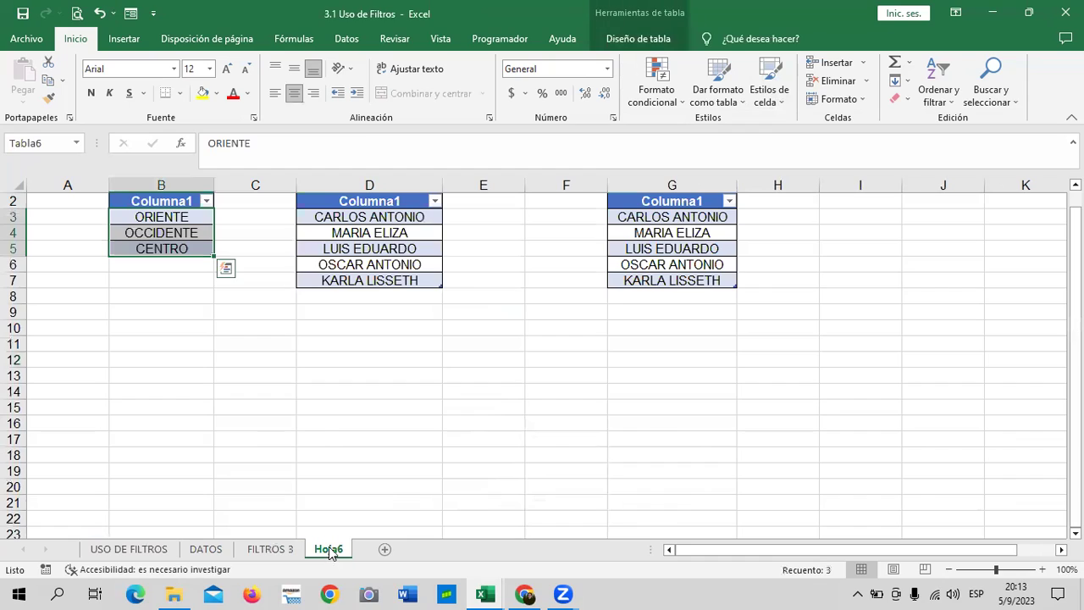
left_click(268, 552)
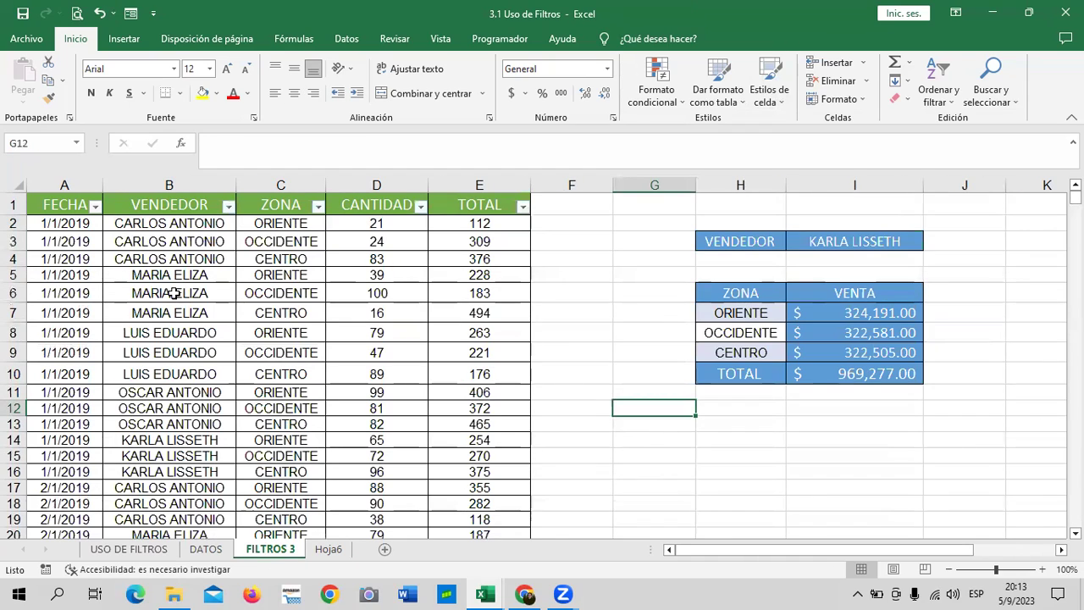
scroll(183, 329, "down", 7)
scroll(183, 329, "down", 9)
scroll(182, 330, "down", 12)
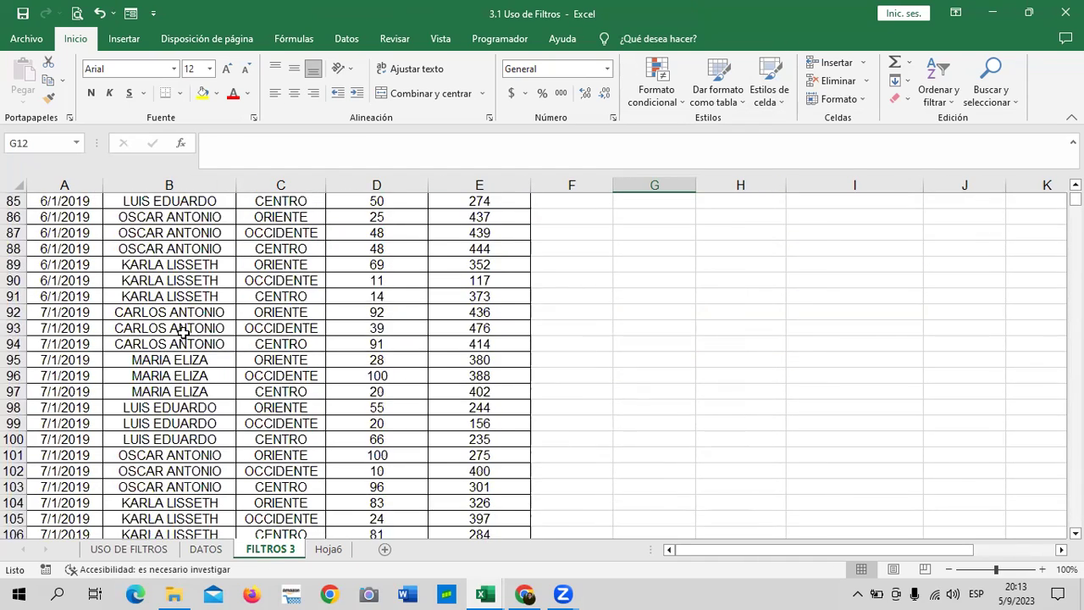
scroll(183, 332, "down", 12)
scroll(182, 337, "down", 9)
scroll(182, 337, "down", 7)
scroll(184, 341, "down", 5)
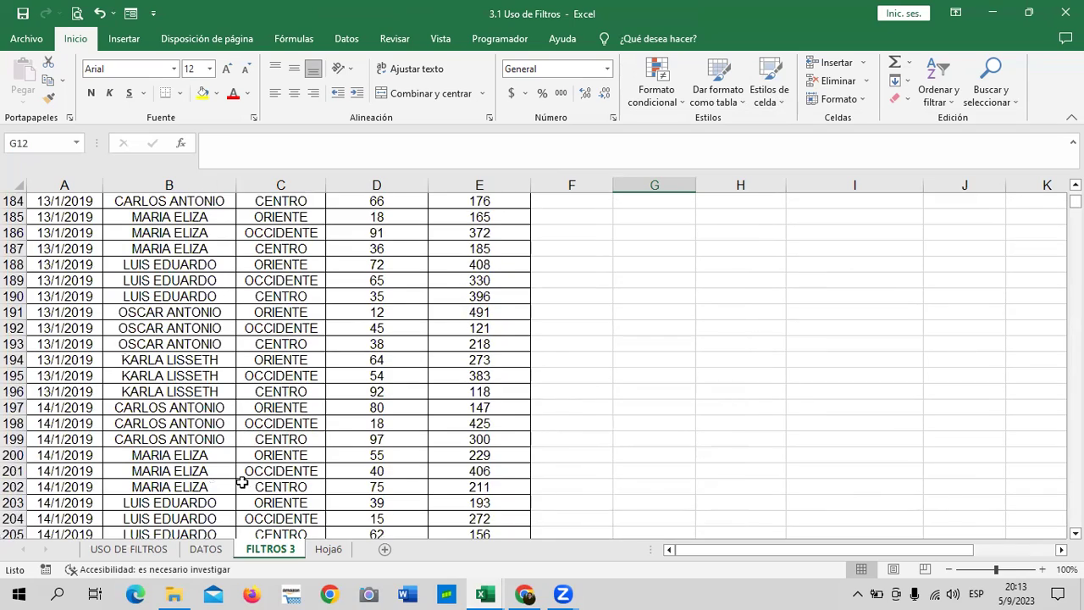
left_click(205, 549)
left_click(135, 552)
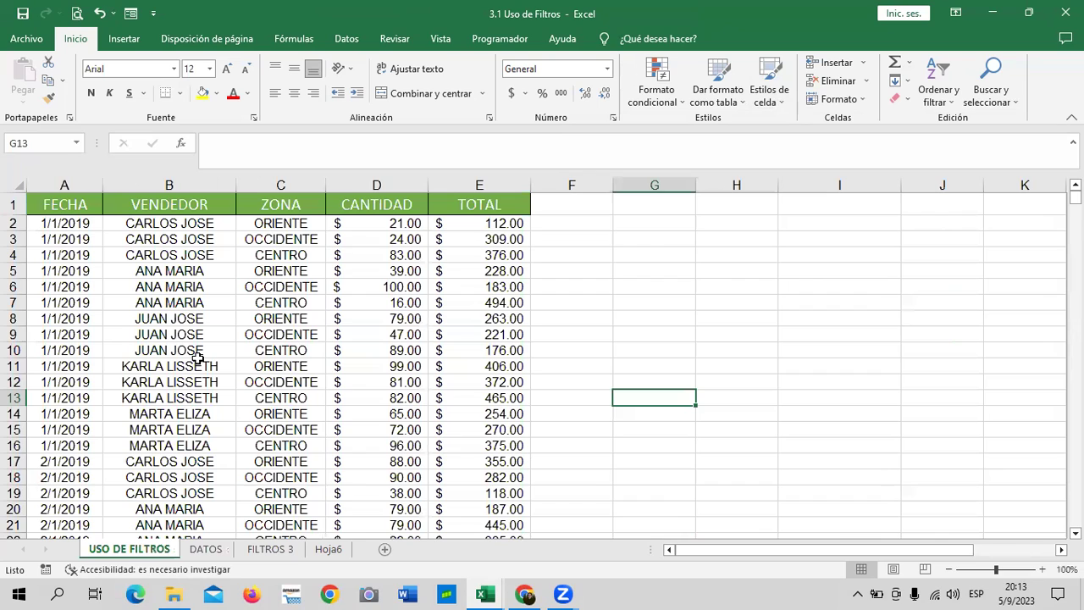
left_click(193, 223)
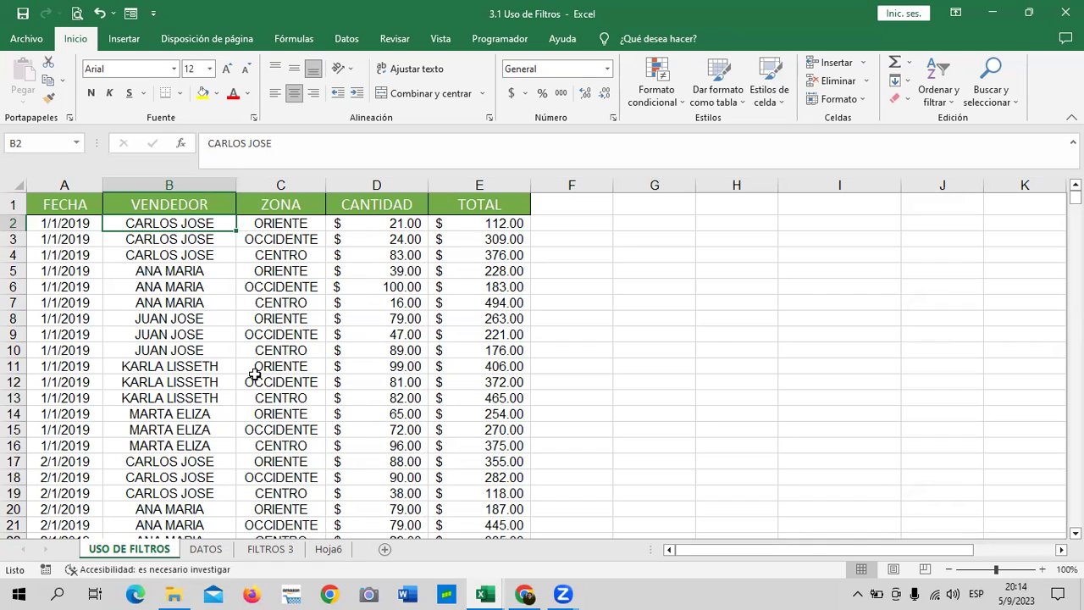
left_click(724, 99)
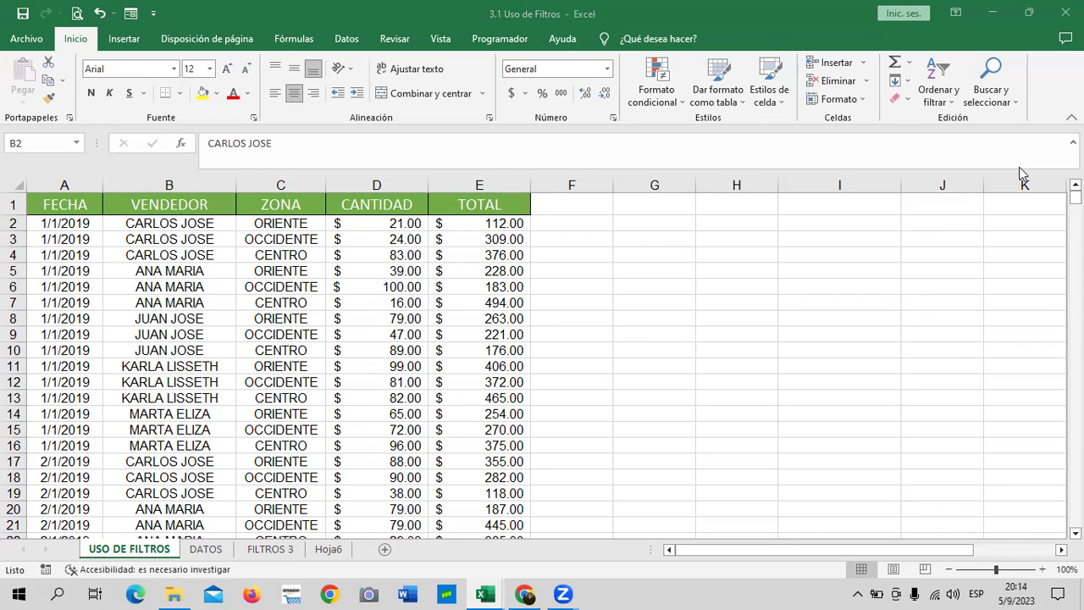
scroll(214, 372, "down", 5)
scroll(215, 330, "up", 2)
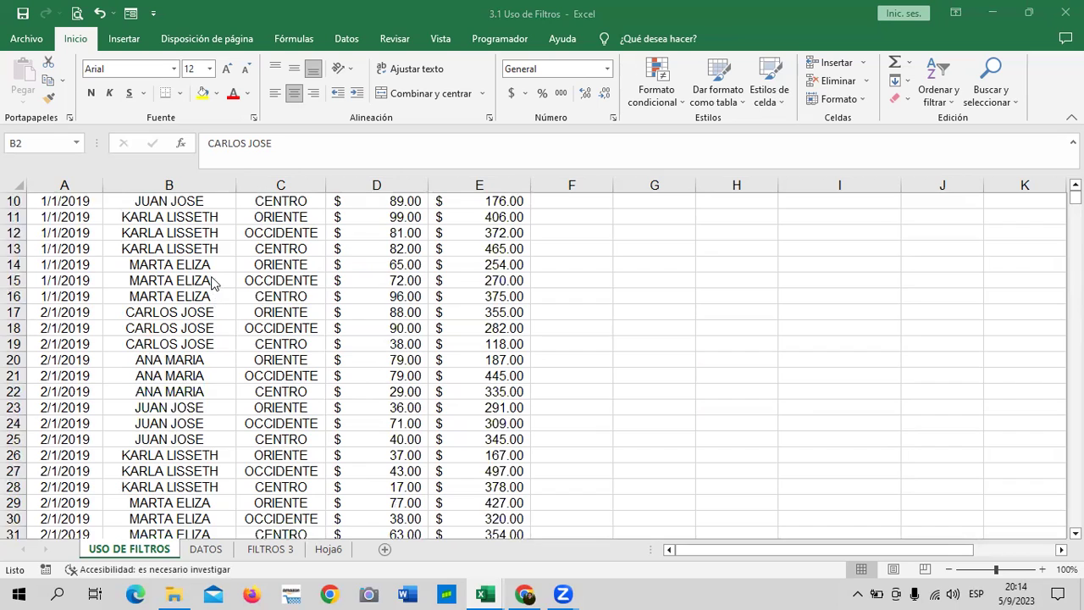
scroll(214, 284, "up", 3)
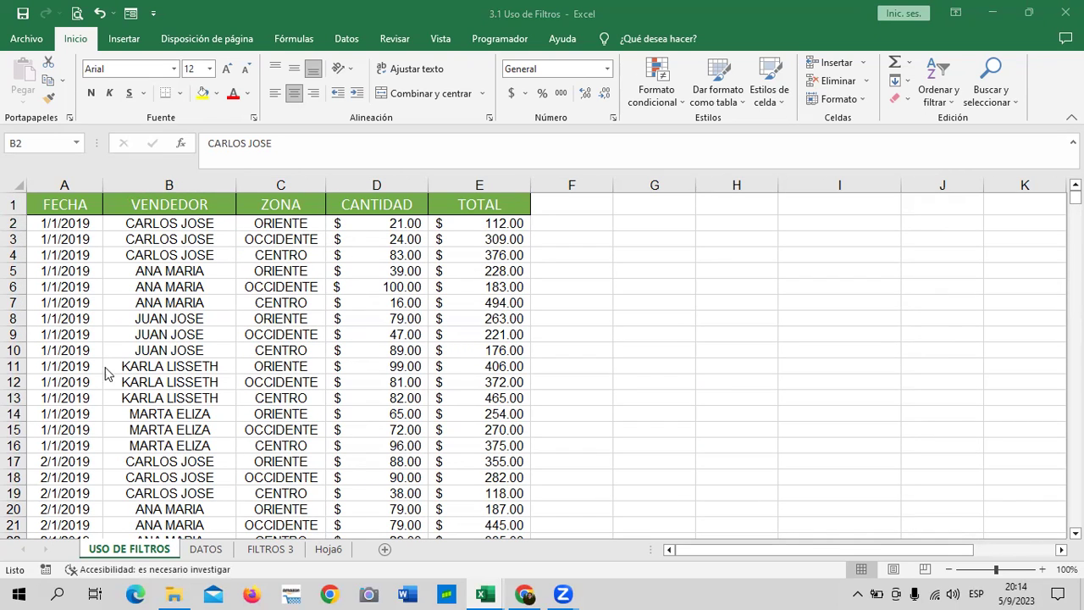
left_click(141, 203)
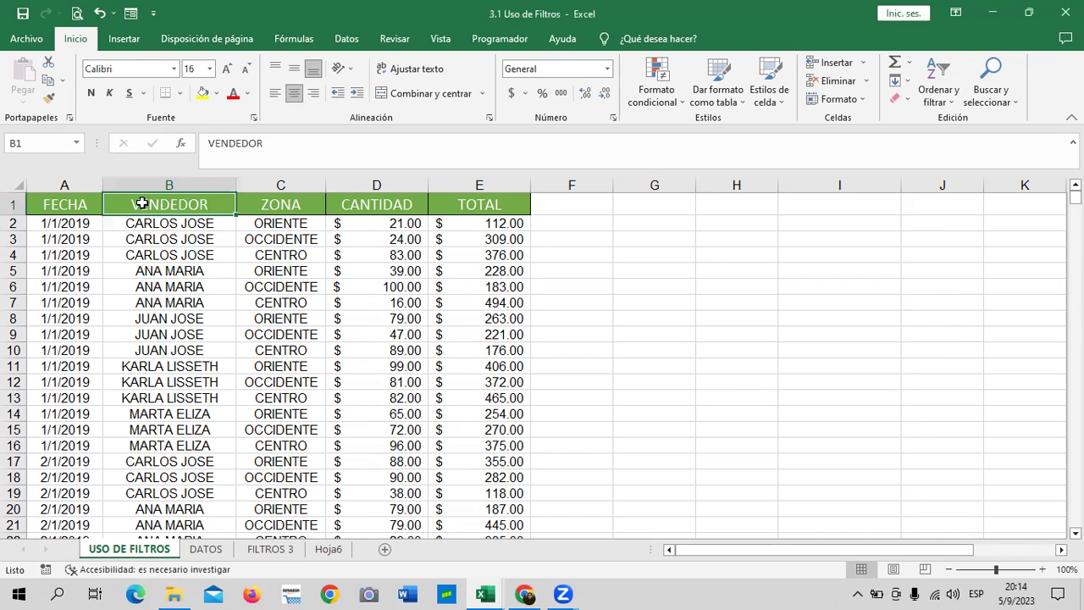
key("ctrl+Down")
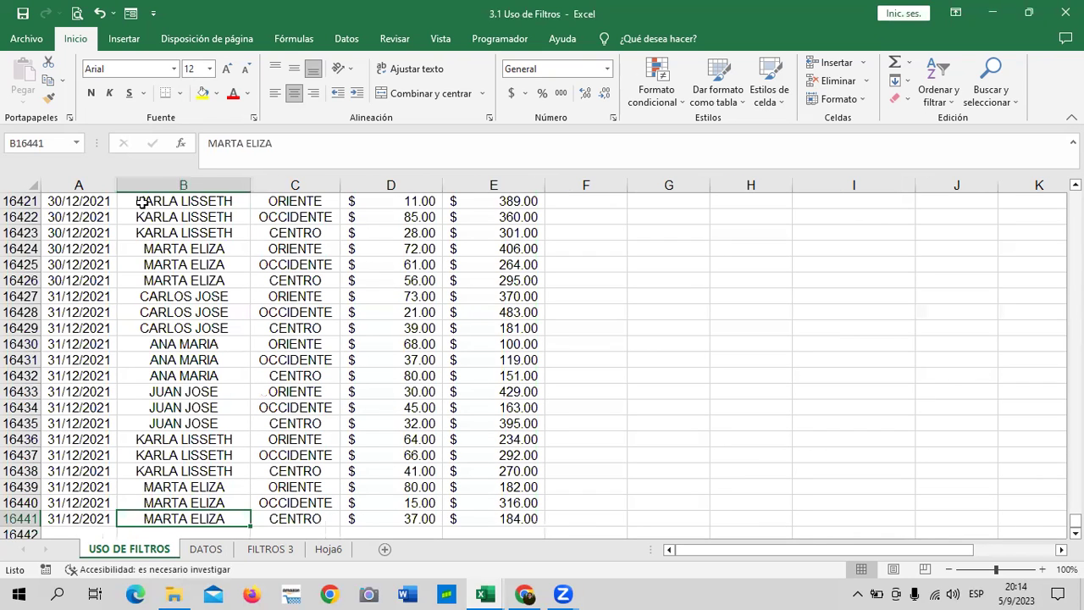
key("ctrl+Up")
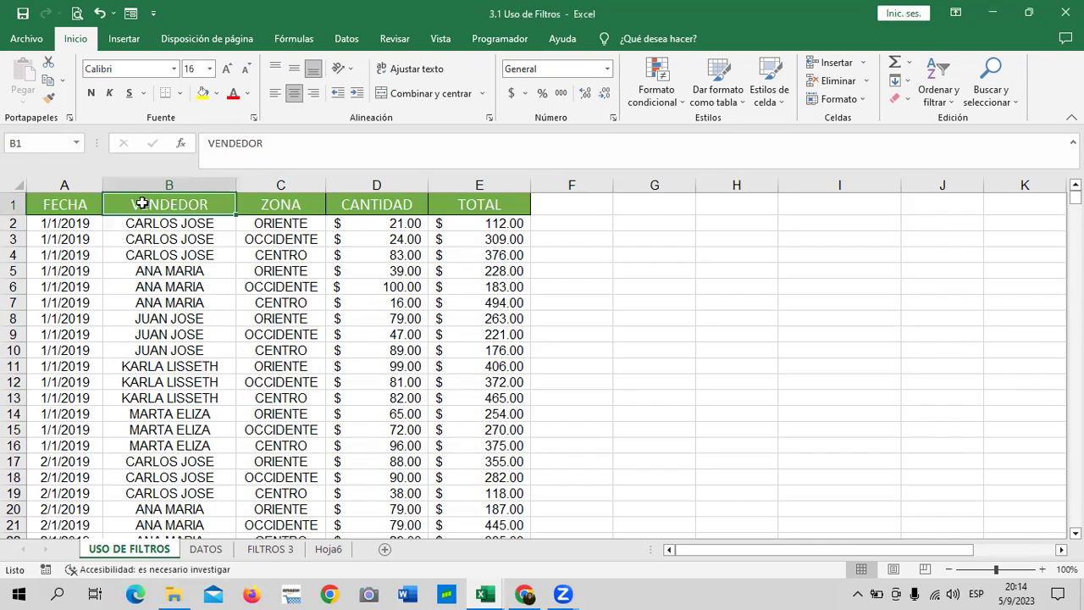
left_click(182, 352)
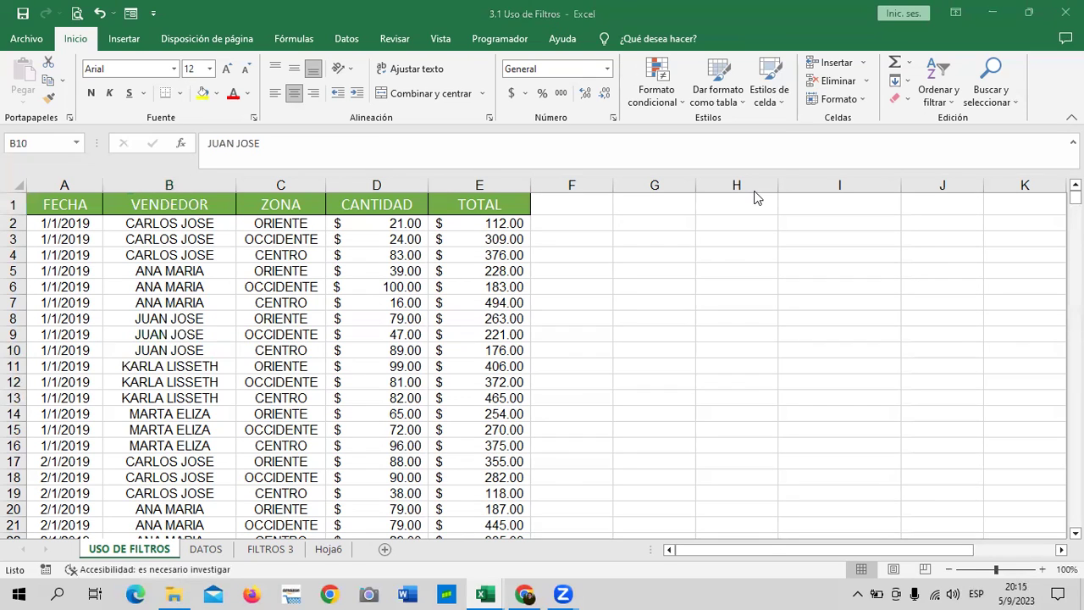
left_click(173, 237)
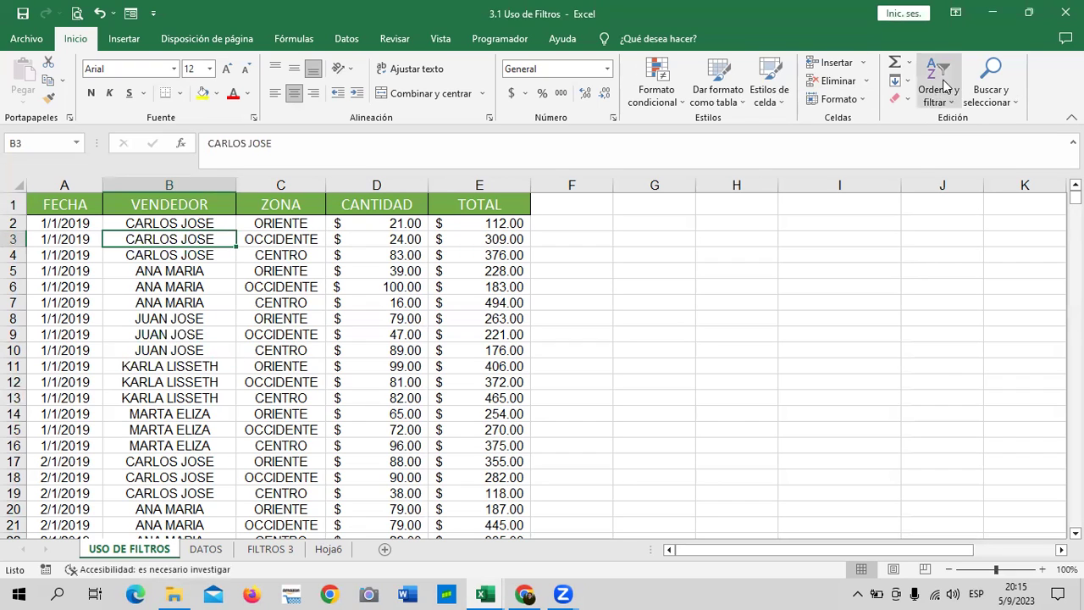
left_click(938, 85)
left_click(948, 178)
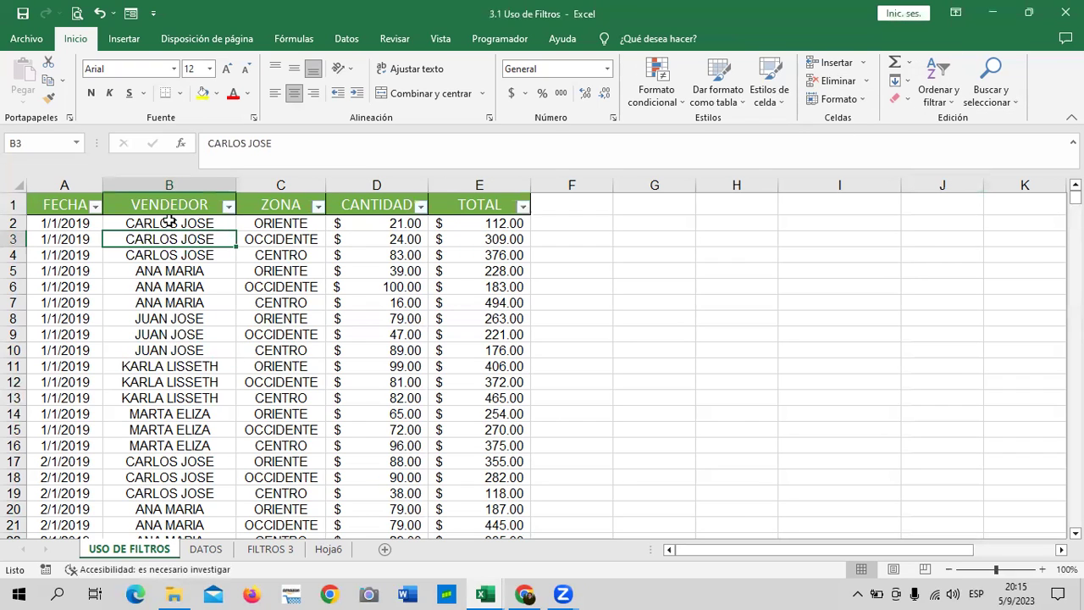
left_click(228, 206)
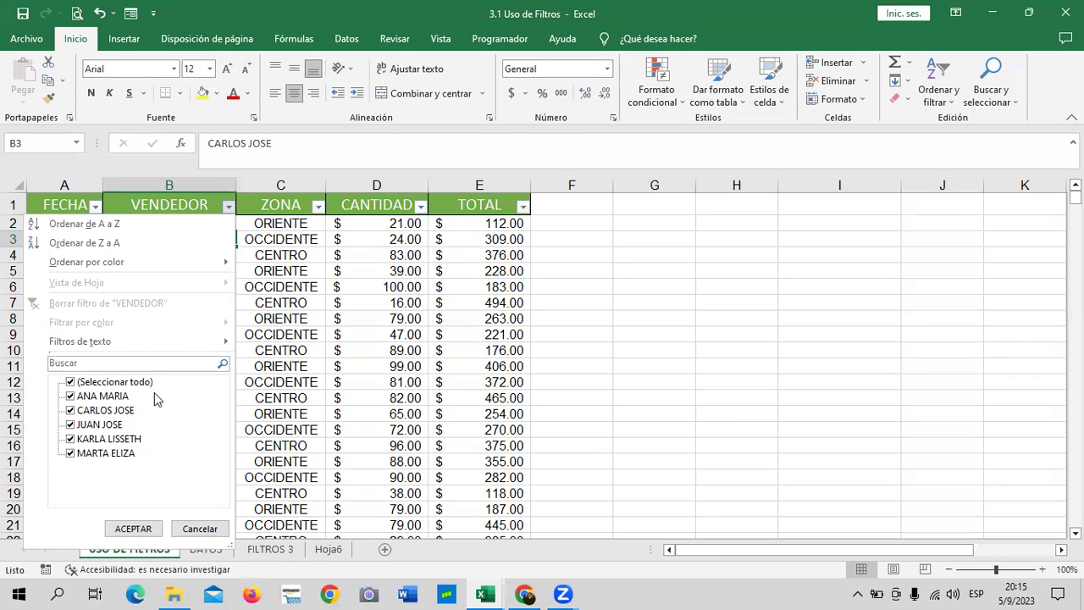
left_click(196, 527)
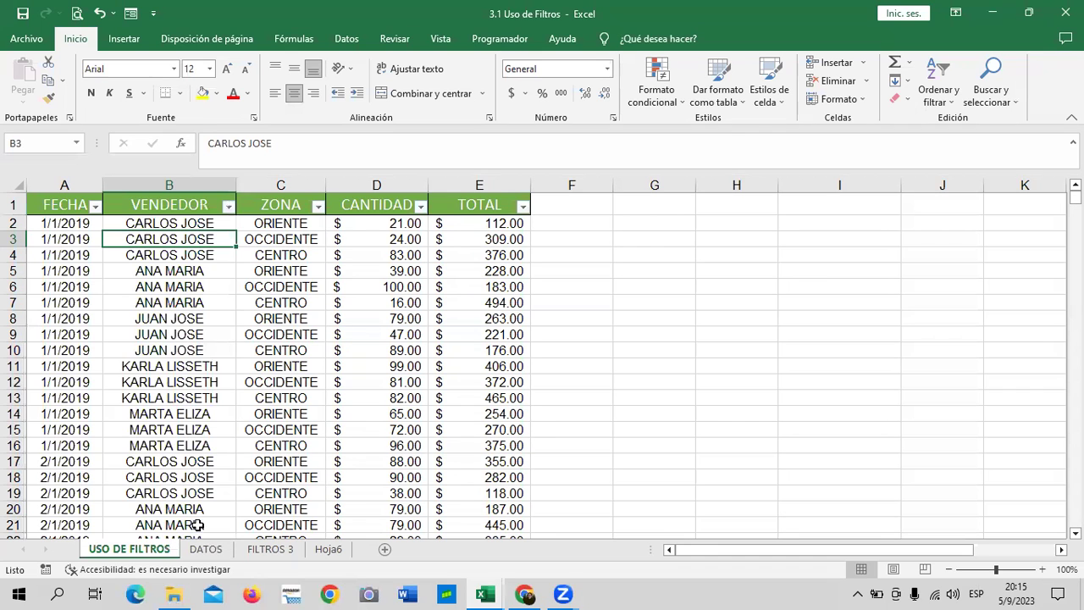
left_click(941, 94)
left_click(965, 185)
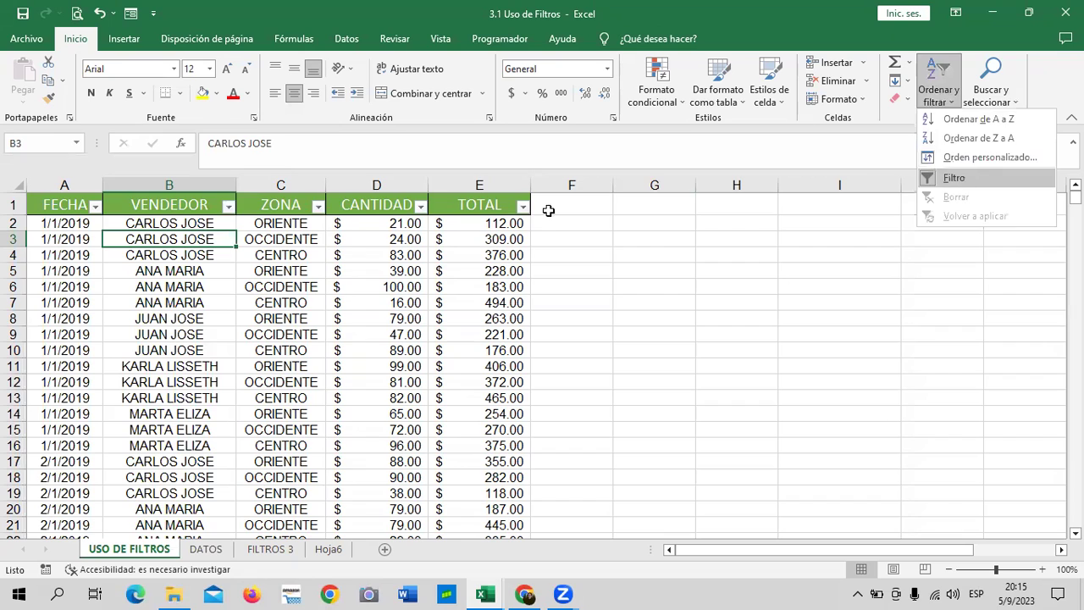
left_click(275, 303)
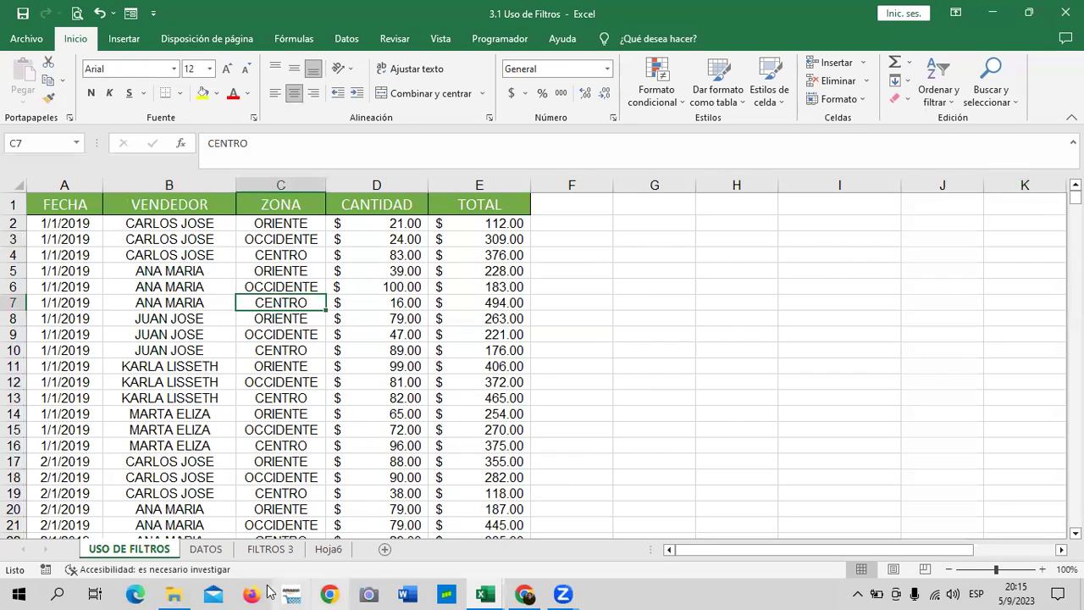
left_click(1015, 100)
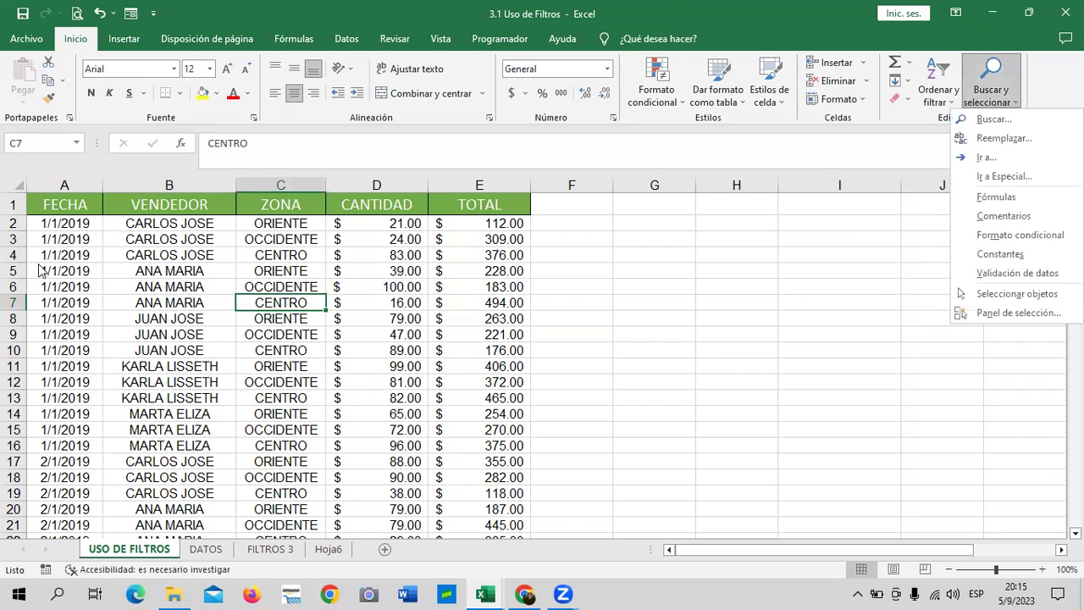
left_click(1012, 140)
left_click_drag(590, 198, 899, 199)
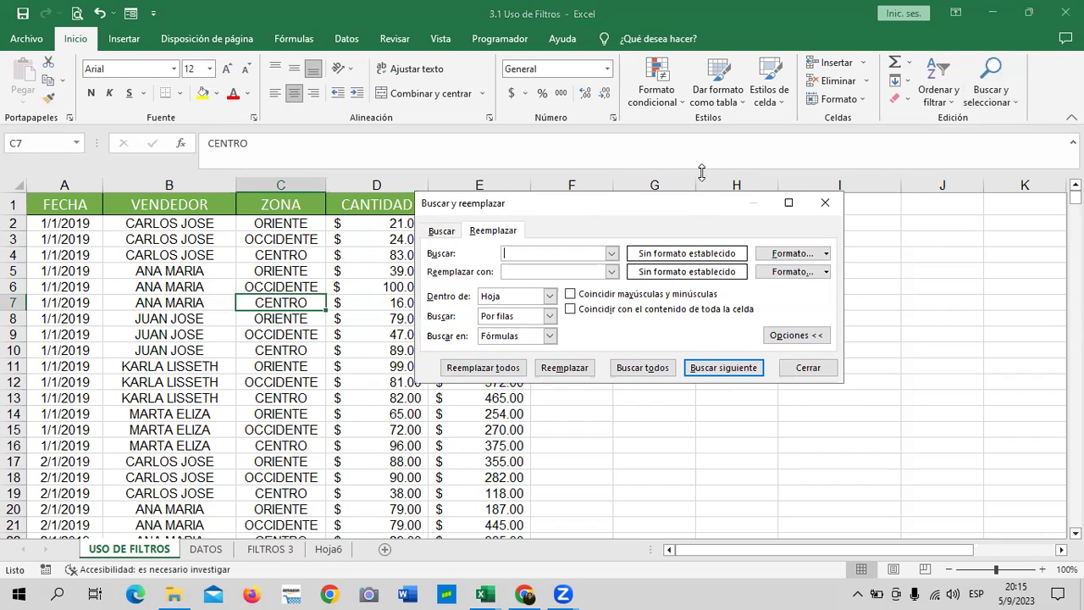
left_click_drag(646, 205, 605, 200)
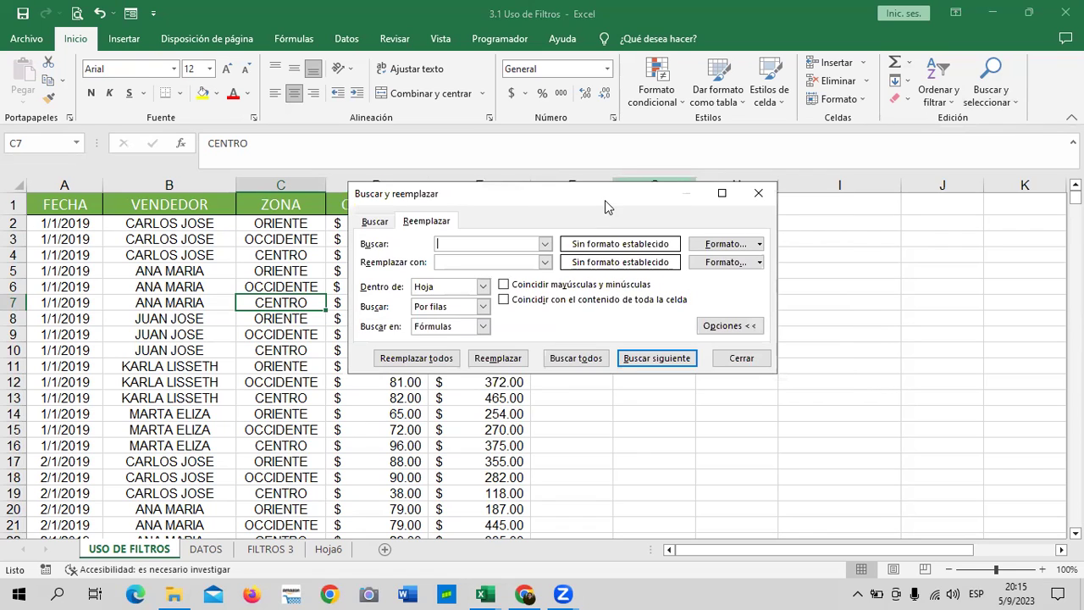
left_click(374, 221)
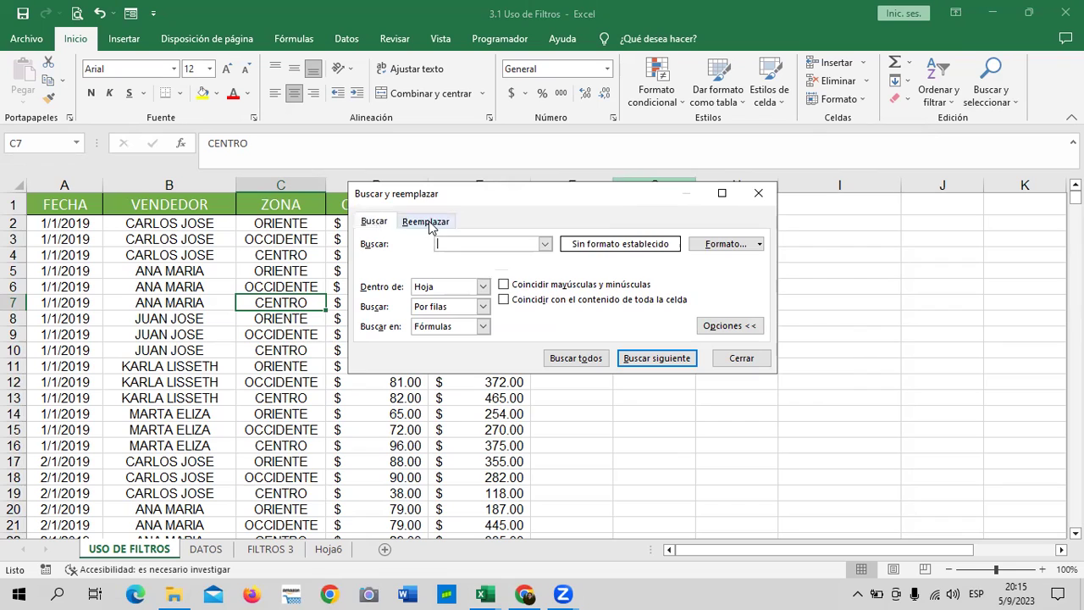
left_click(427, 222)
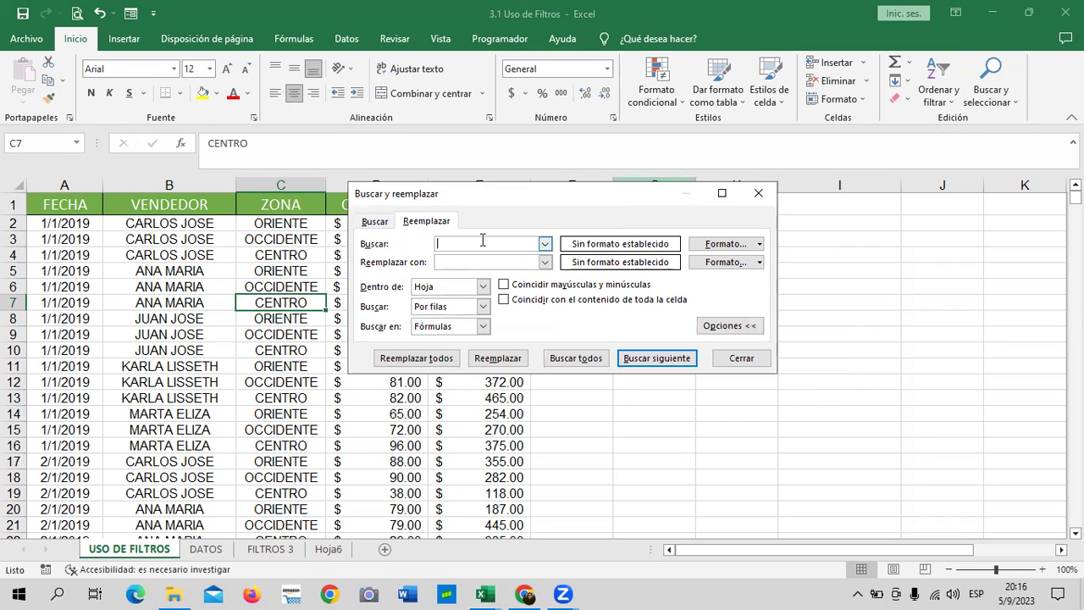
left_click(450, 261)
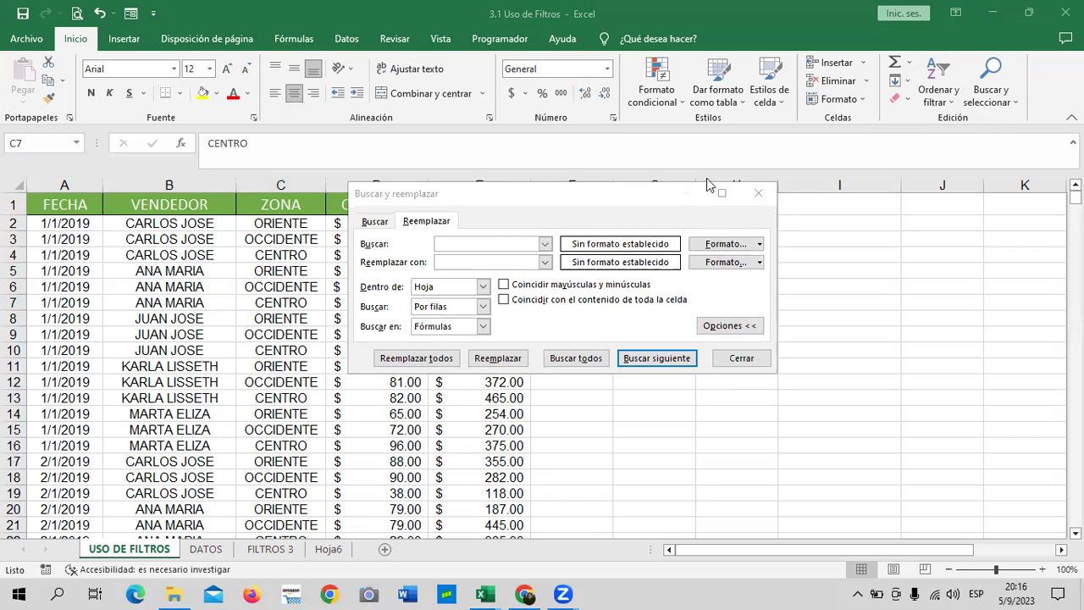
left_click(758, 193)
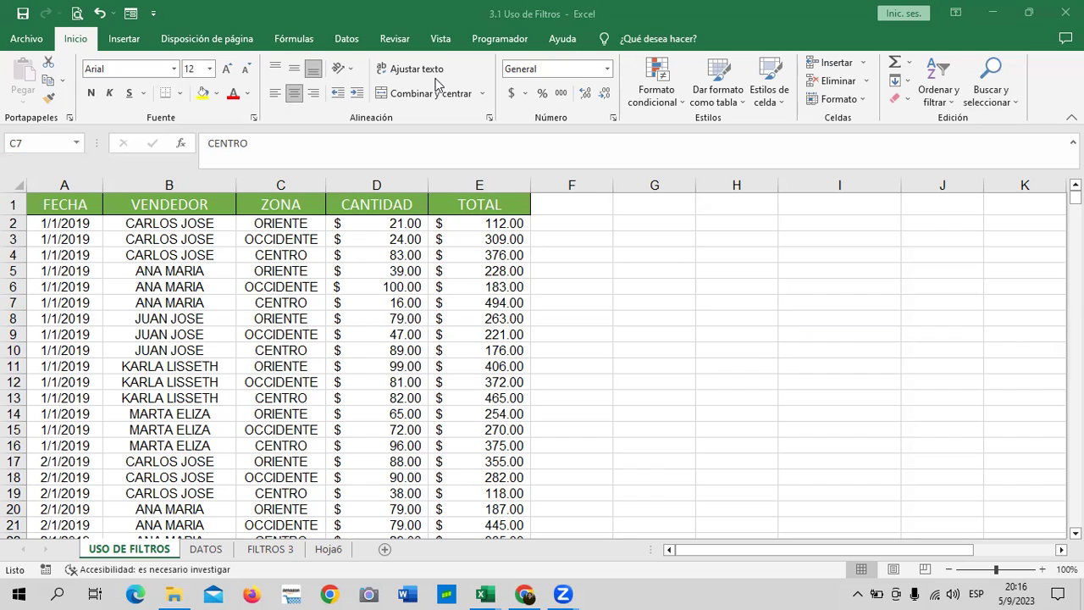
left_click(1004, 101)
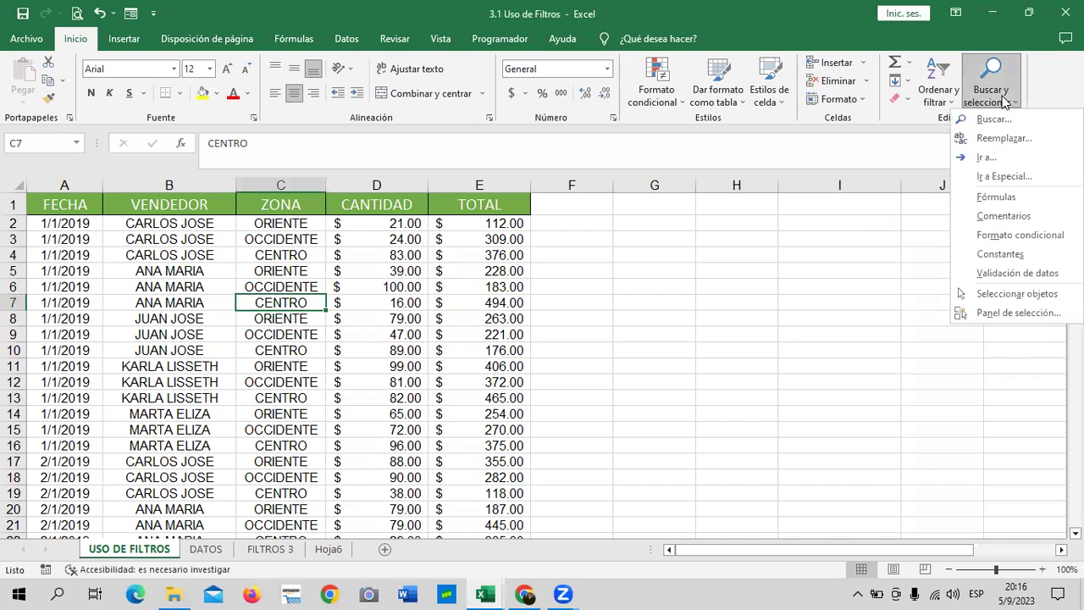
left_click(1008, 137)
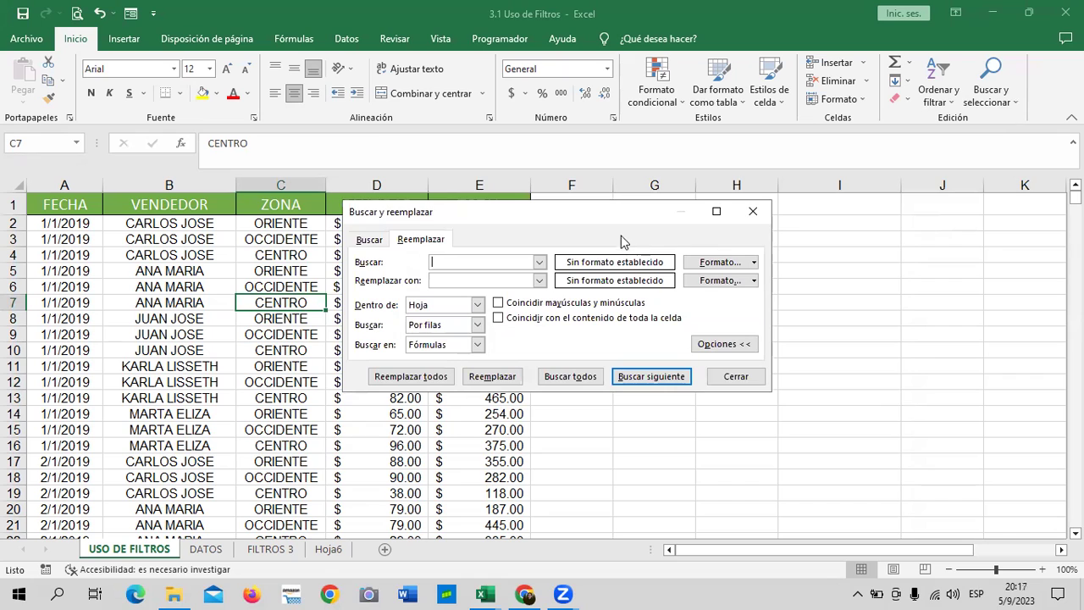
left_click_drag(622, 211, 648, 207)
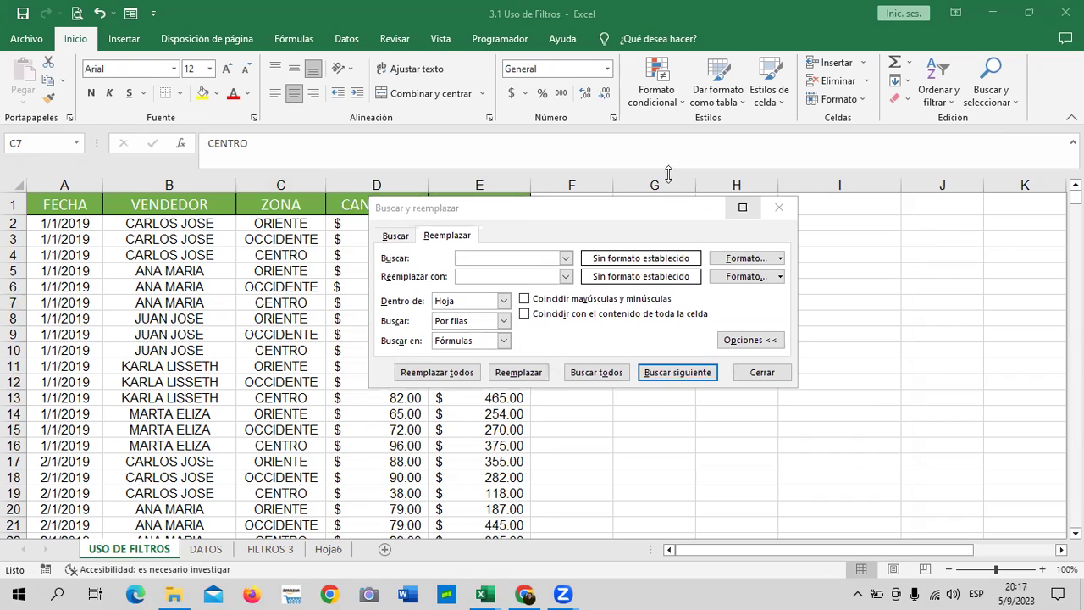
left_click(779, 207)
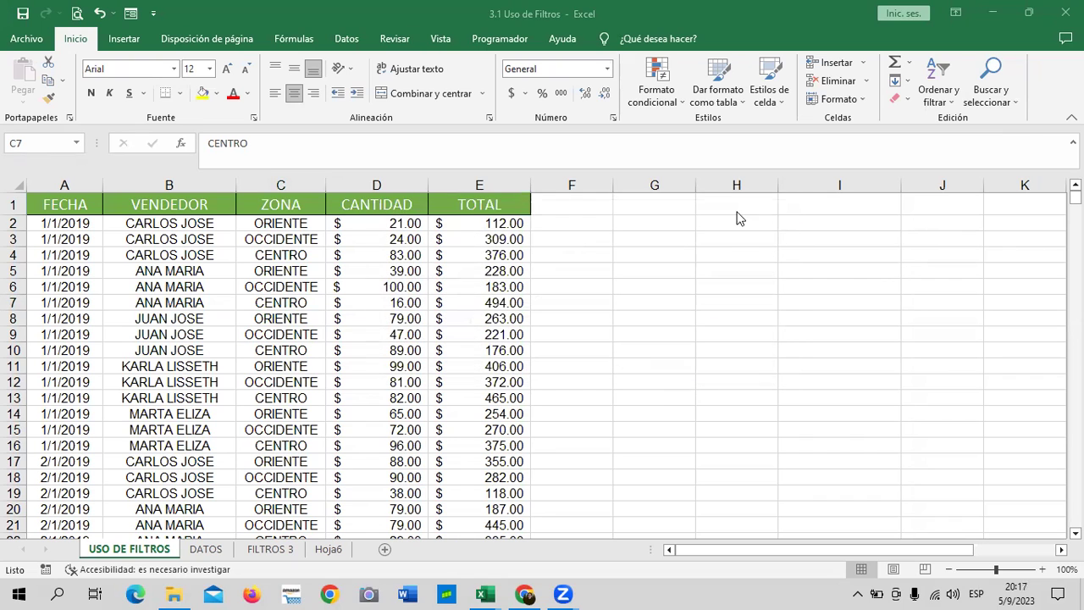
left_click(403, 269)
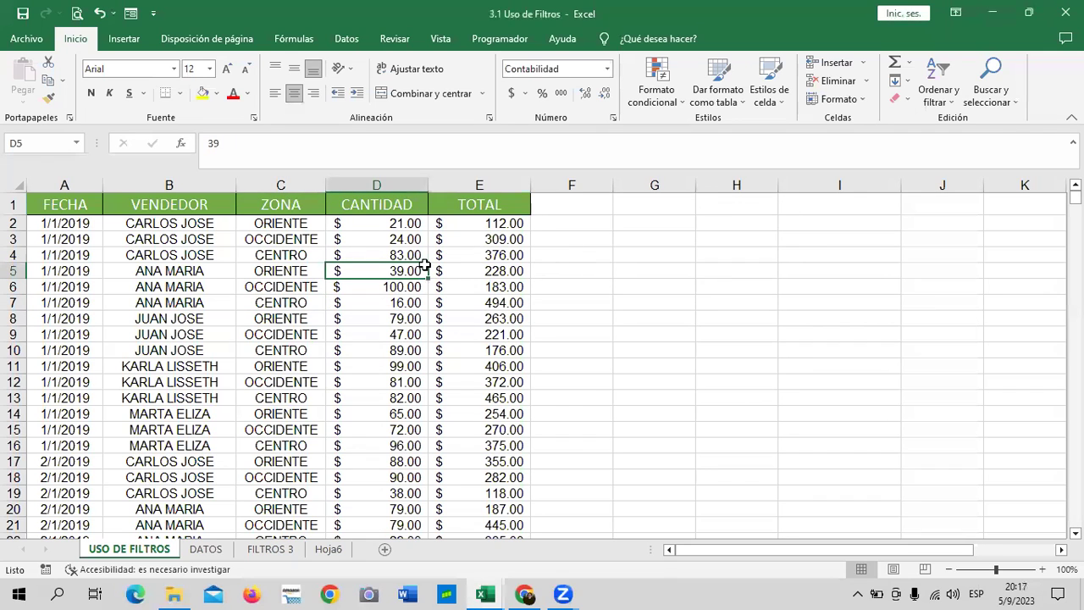
Bring up Buscar y reemplazar with Ctrl+B, reposition it, and view the Dentro de scope choices.
key("ctrl+b")
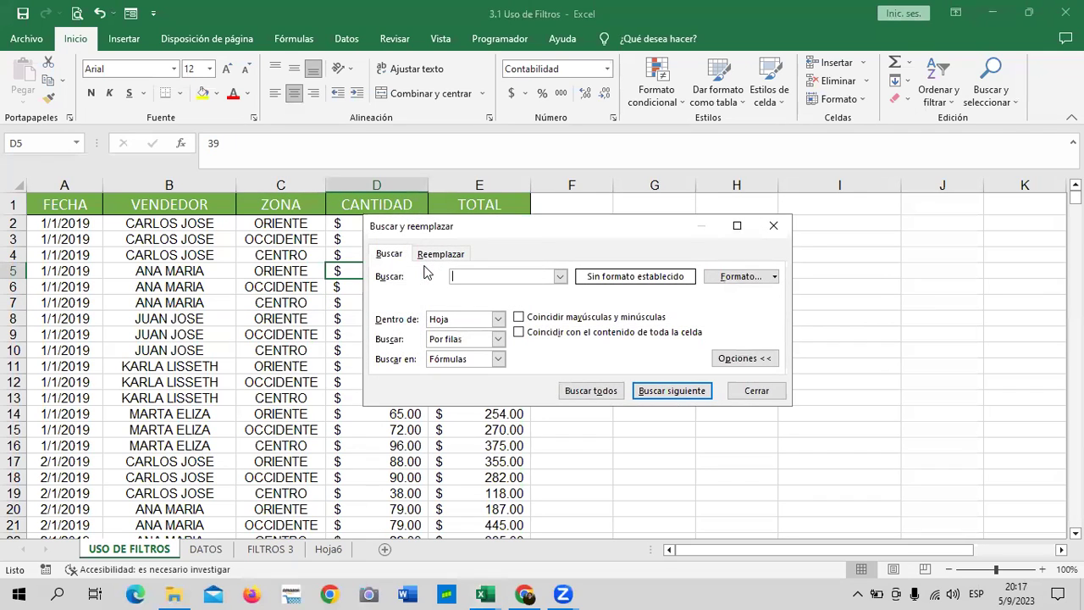
left_click(774, 227)
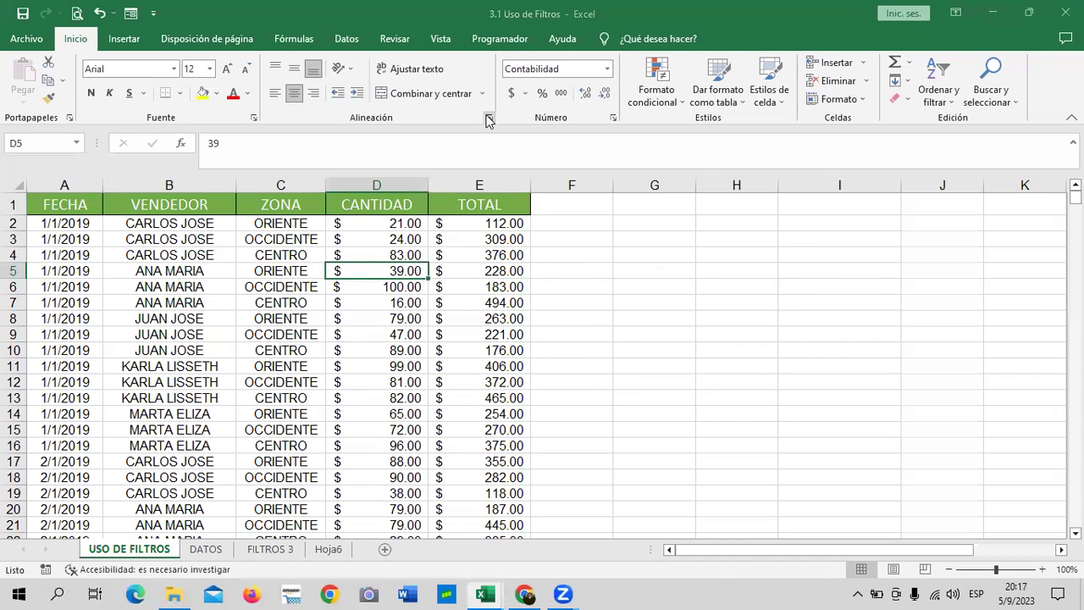
key("ctrl+b")
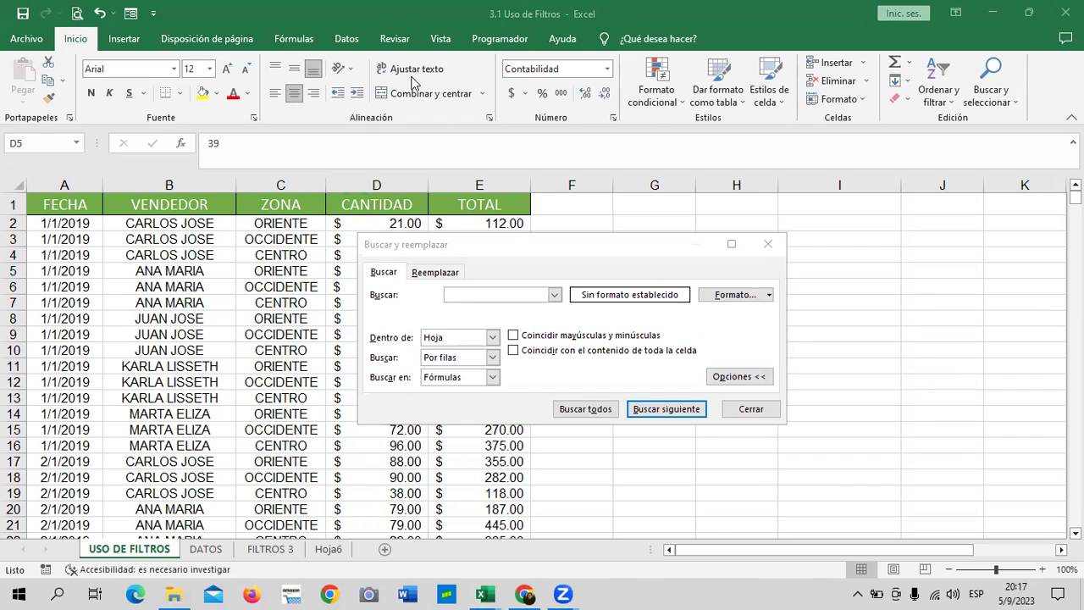
left_click_drag(621, 247, 626, 248)
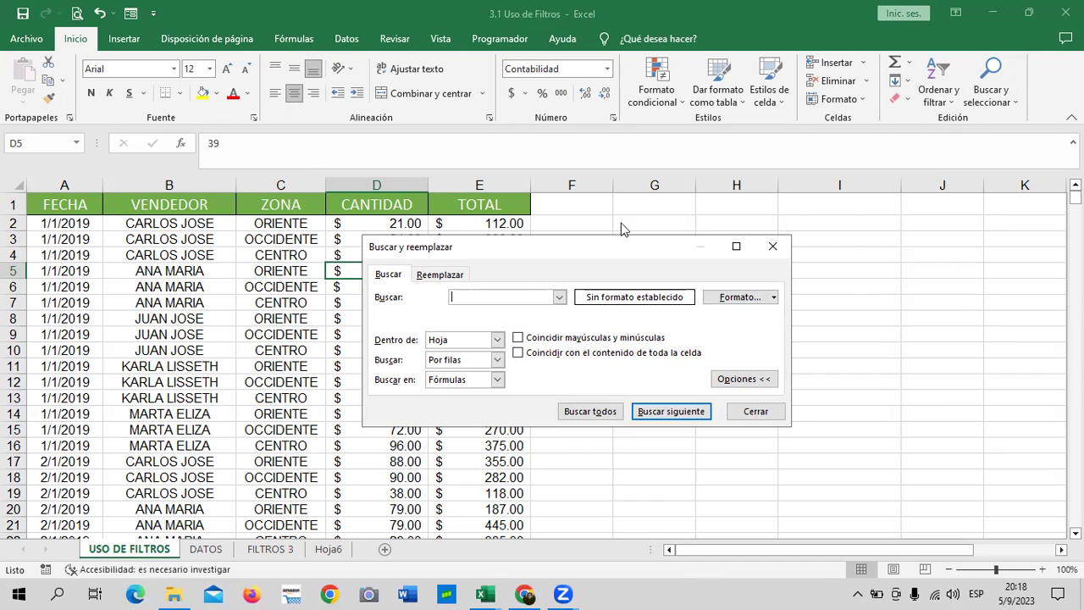
key("ctrl+b")
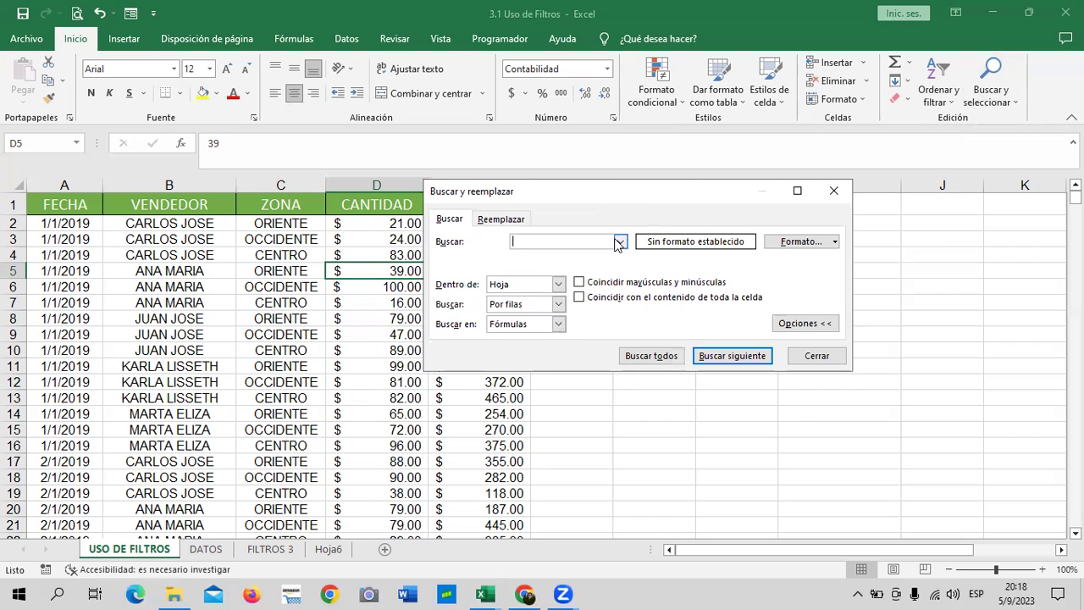
key("XF86MonBrightnessDown")
key("XF86MonBrightnessDown")
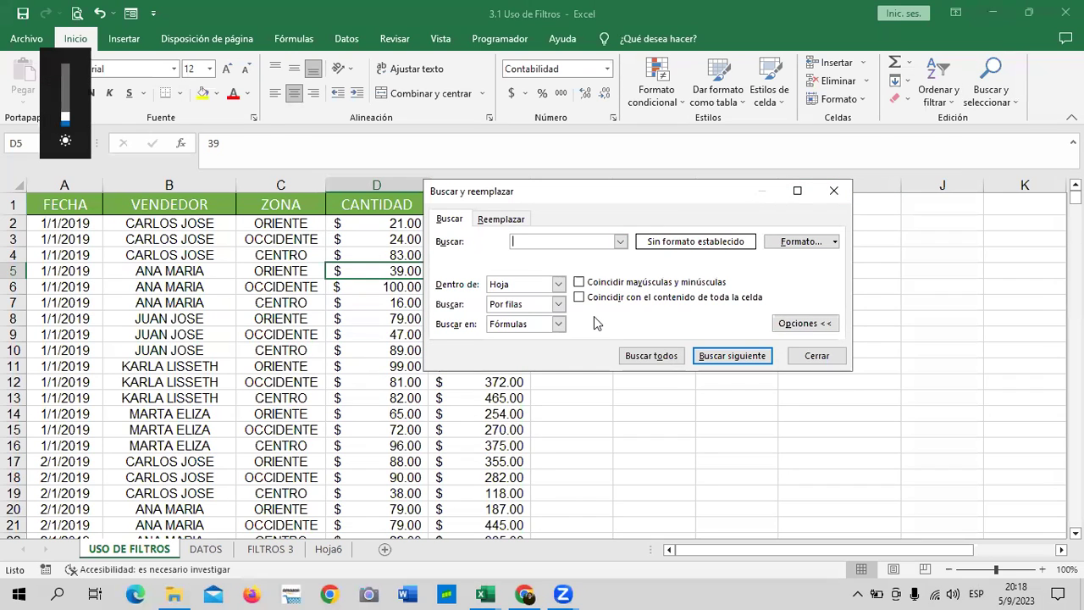
left_click_drag(668, 191, 670, 184)
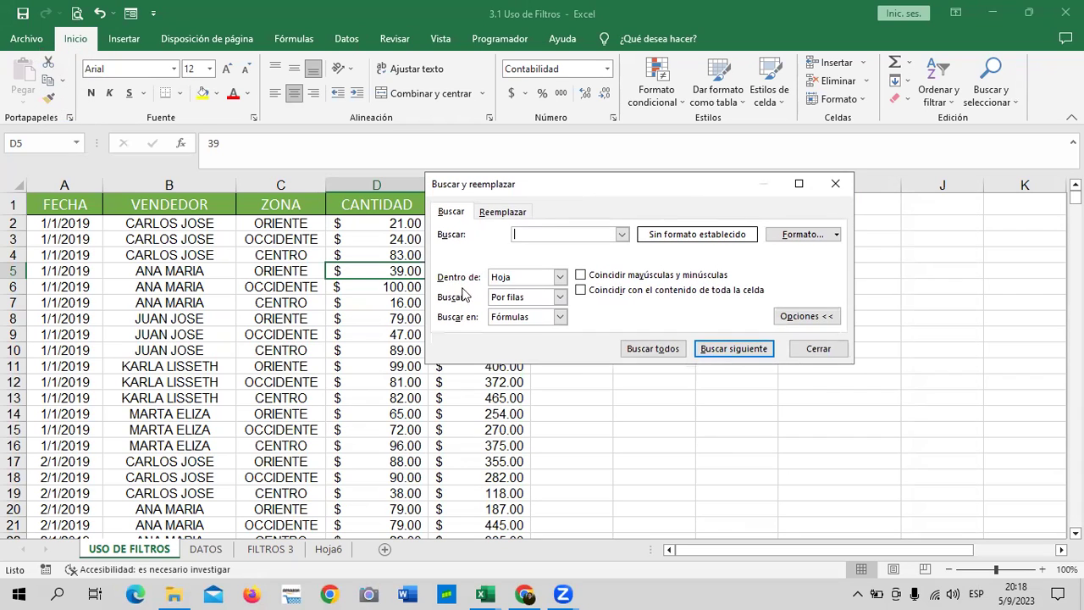
left_click(559, 278)
Keep the search options at Hoja, Por filas and Fórmulas.
left_click(560, 280)
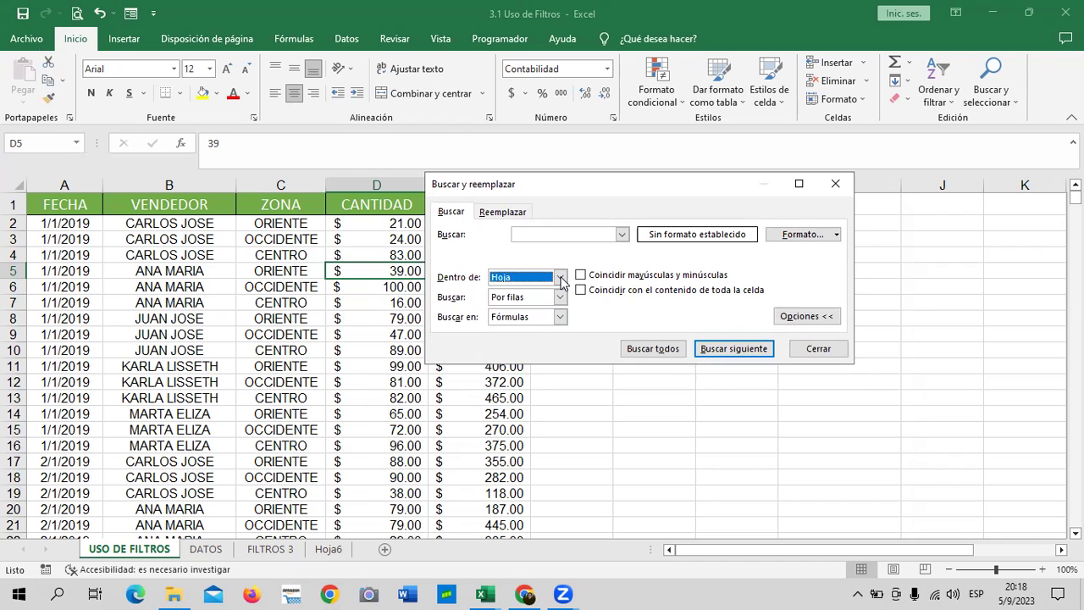
left_click(560, 279)
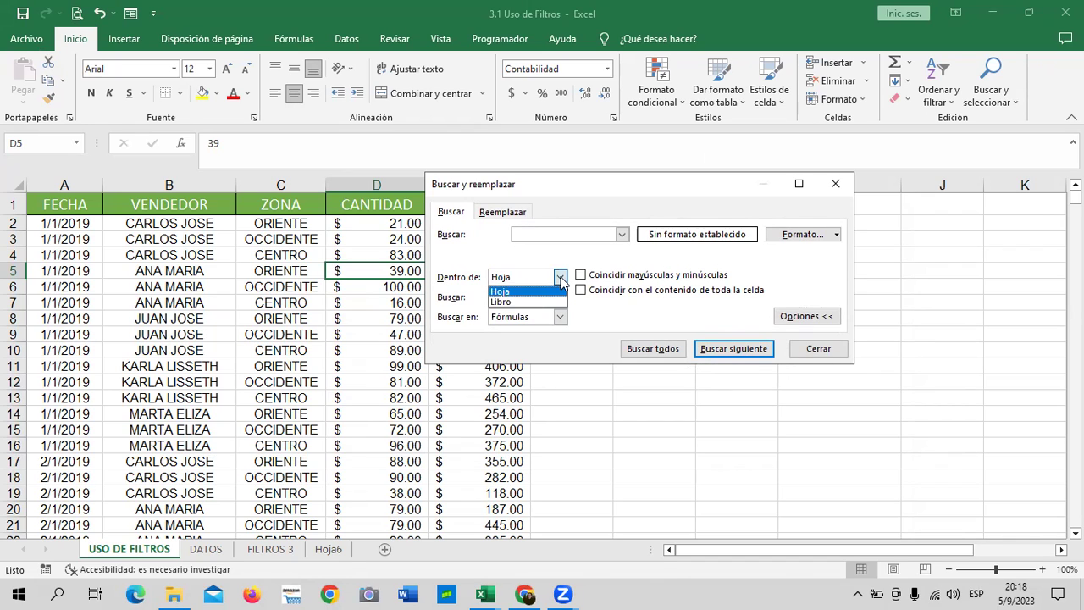
left_click(559, 280)
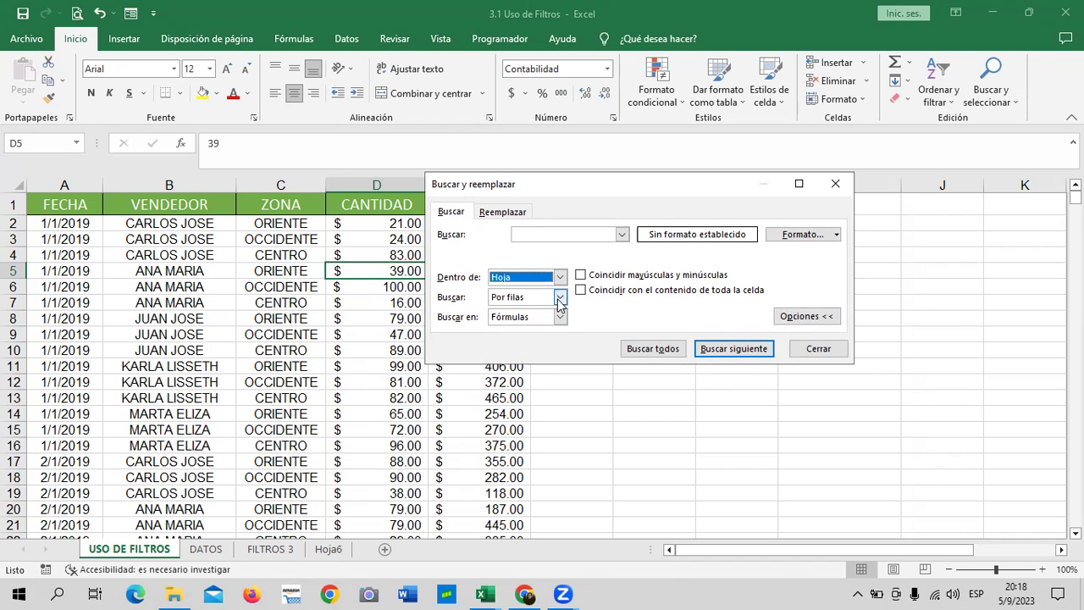
left_click(558, 297)
left_click(560, 297)
left_click(560, 316)
left_click(560, 318)
left_click(560, 318)
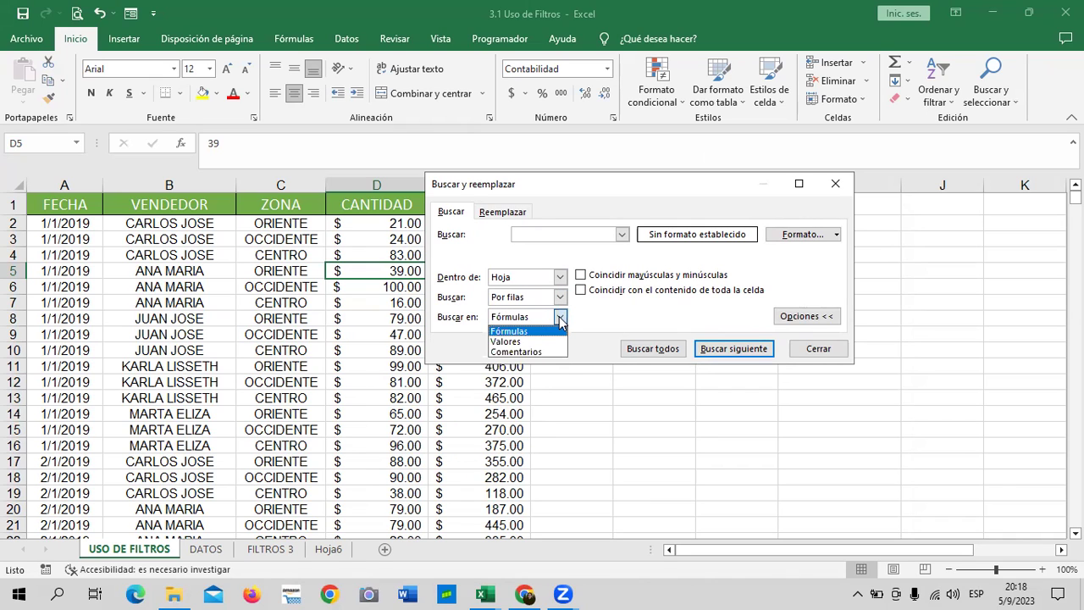
left_click(559, 317)
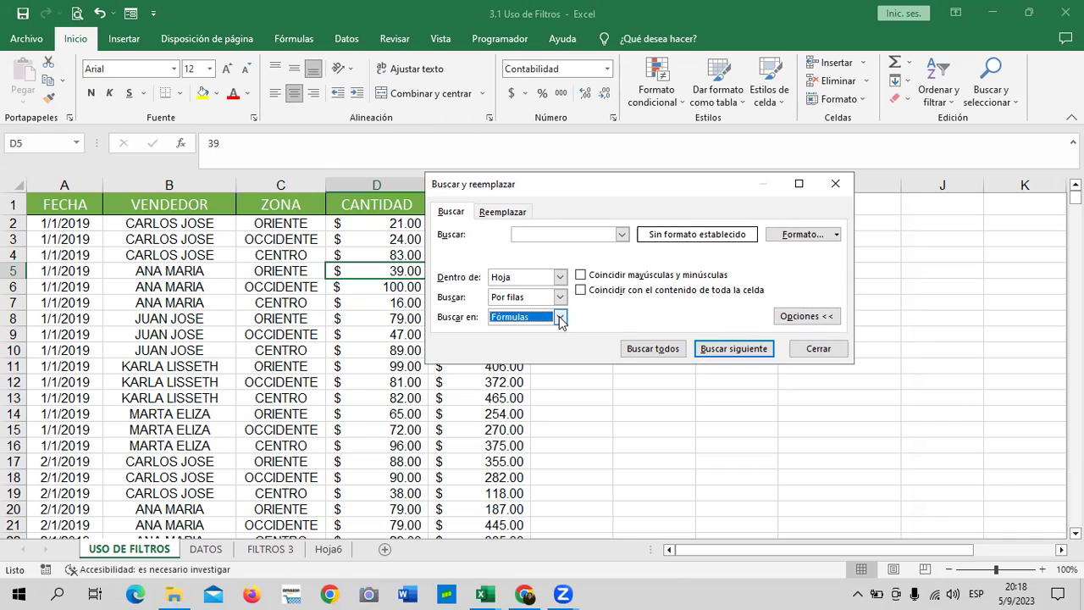
Enable 'Coincidir mayúsculas y minúsculas' and 'Coincidir con el contenido de toda la celda', keeping Opciones expanded.
left_click(580, 274)
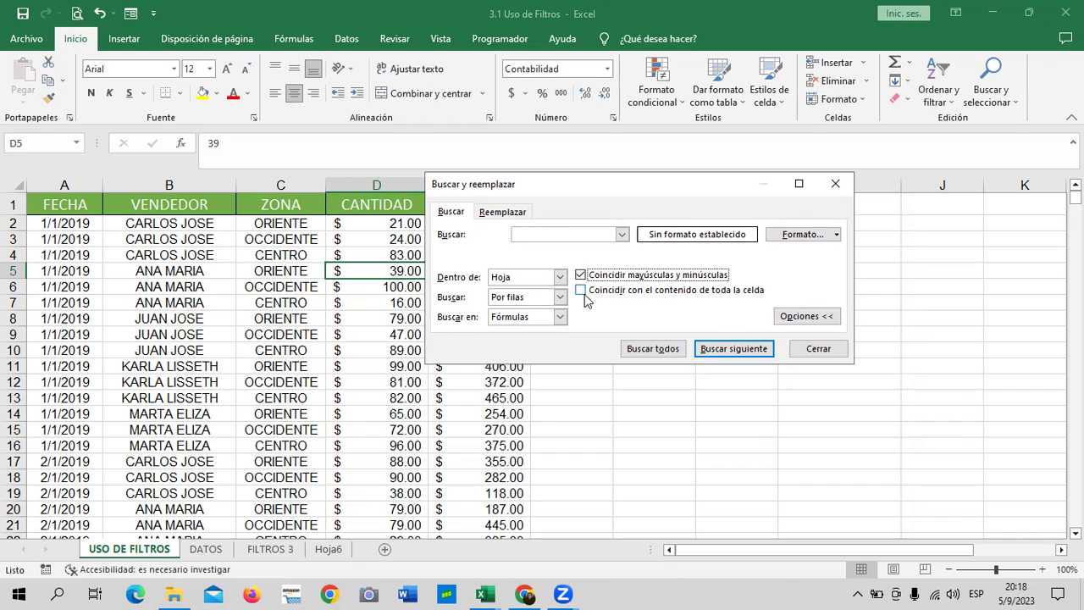
left_click(581, 291)
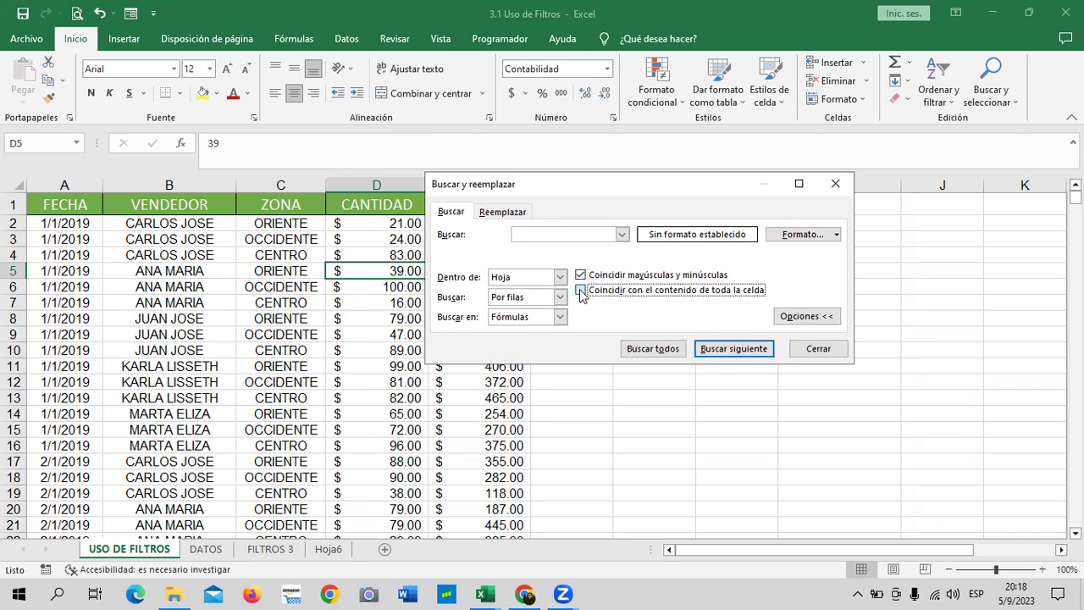
left_click(817, 315)
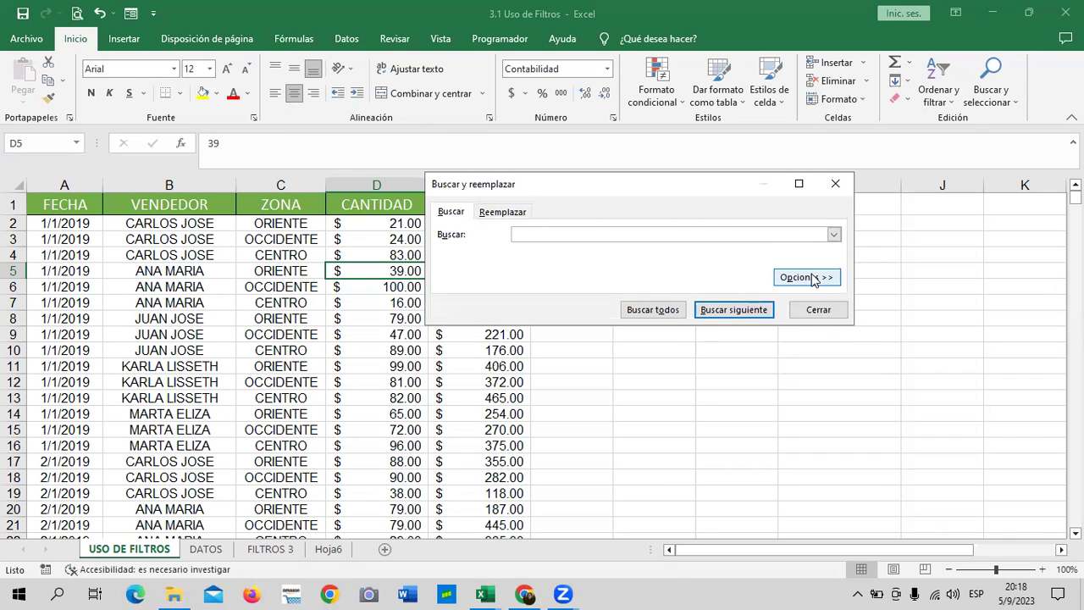
left_click(815, 282)
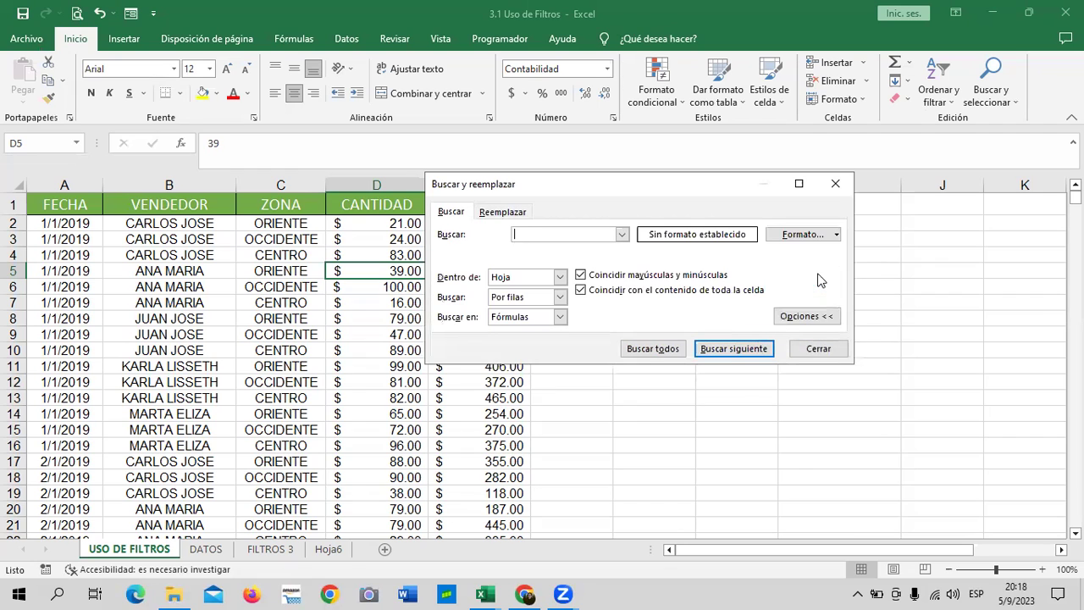
left_click(814, 315)
left_click(809, 282)
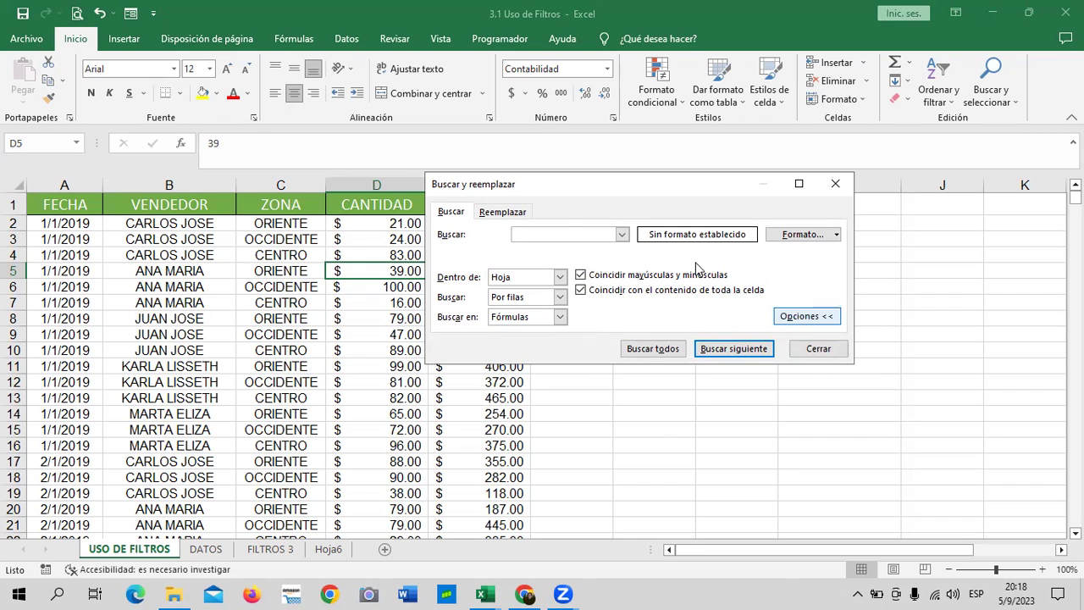
Switch to the Reemplazar tab and move the dialog to the right.
left_click(504, 213)
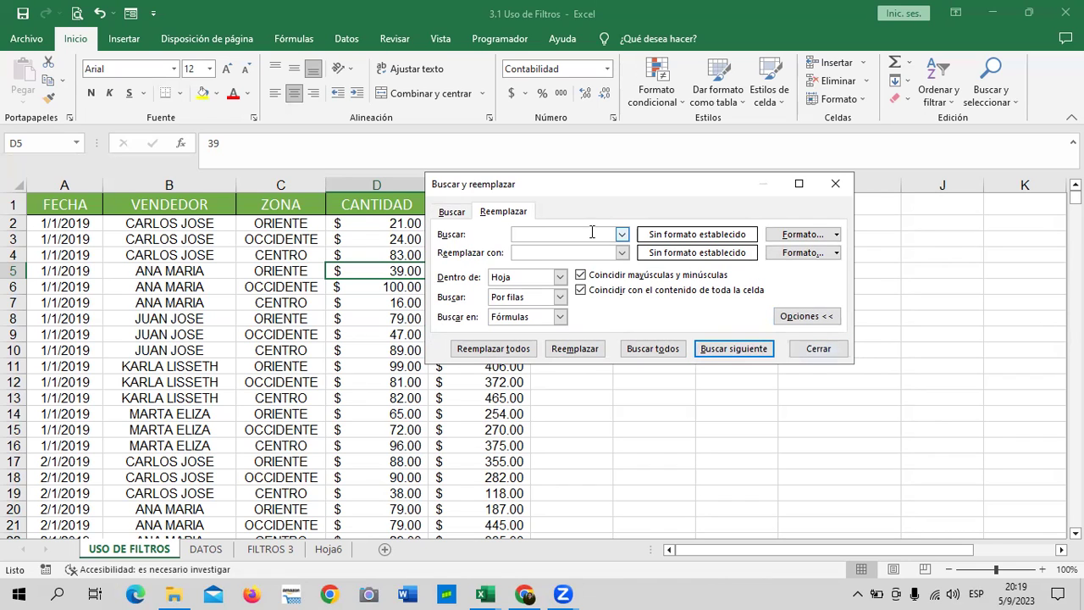
left_click_drag(618, 188, 687, 206)
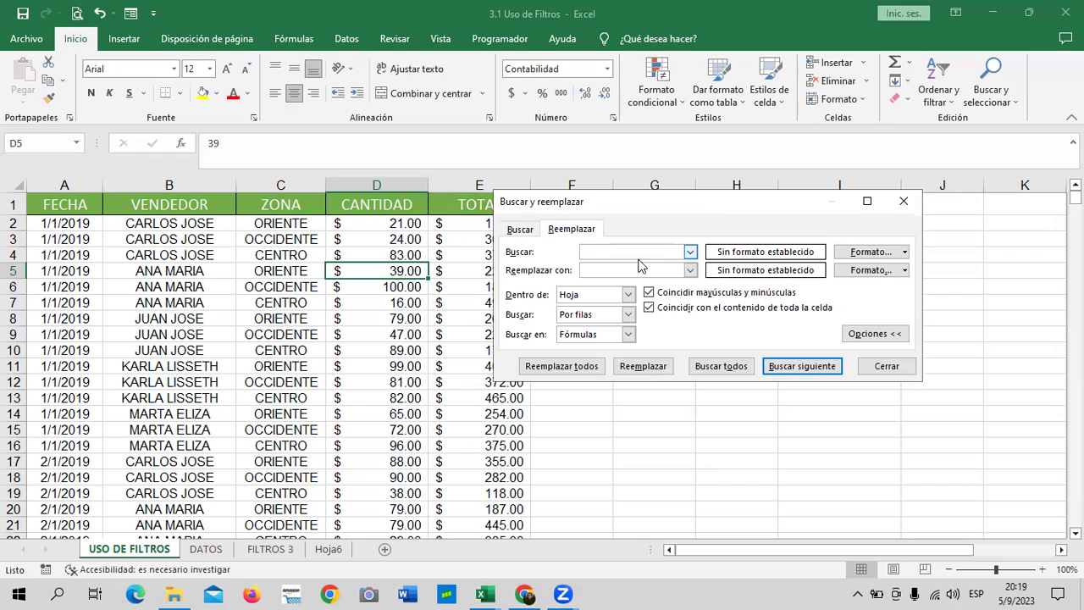
Search for the first vendor's name with replacement VENDEEDOR 1 and list all matches.
type("CARLOS ")
type("JOSE")
left_click(635, 267)
type("VEN")
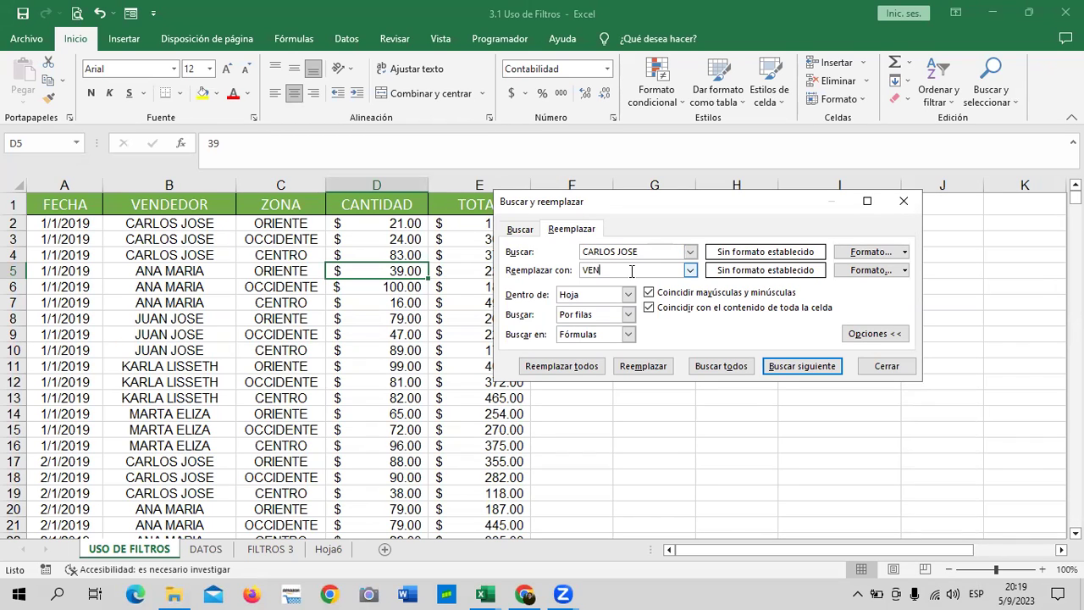
type("DEEDOR 1")
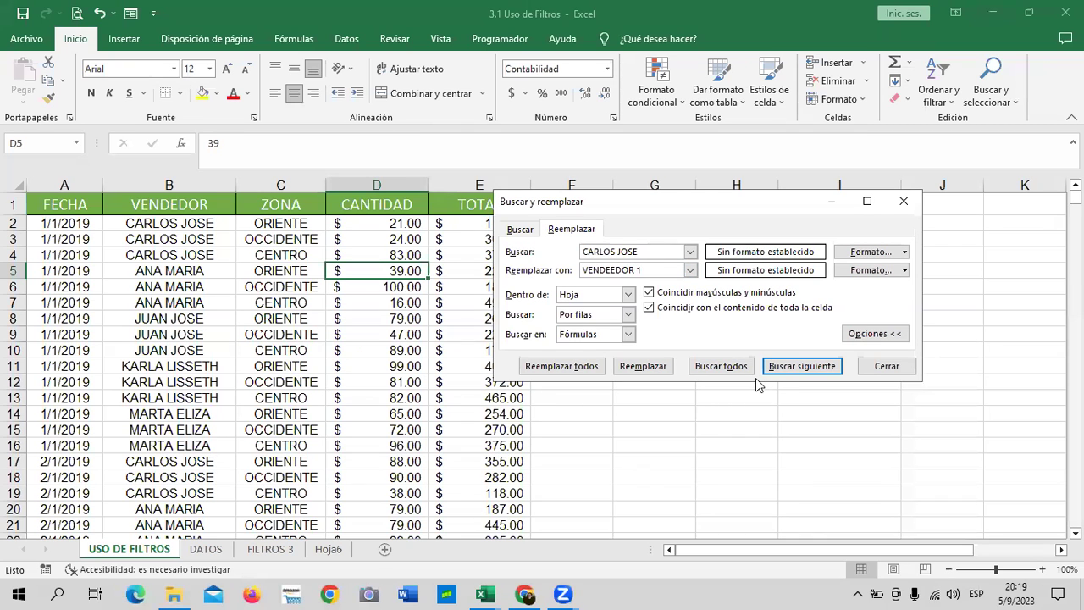
left_click(718, 371)
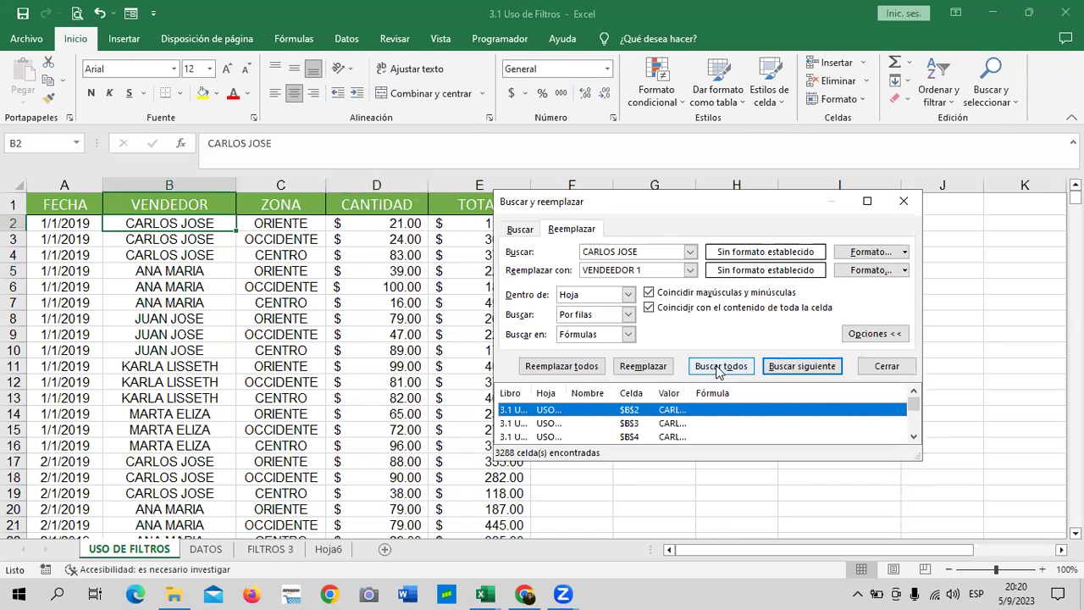
left_click(913, 436)
left_click(912, 393)
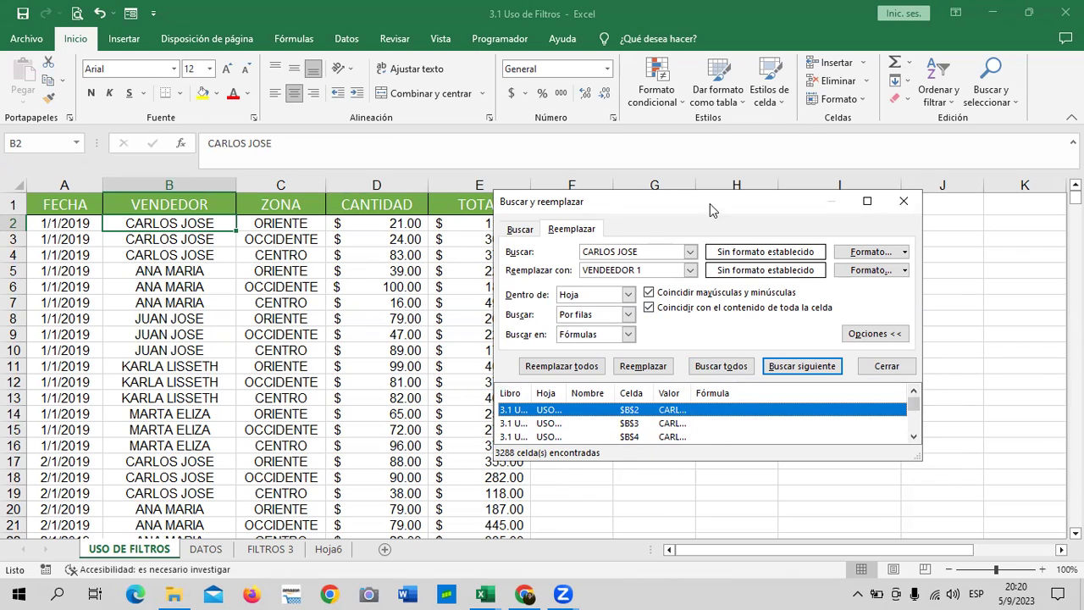
left_click_drag(706, 192, 652, 138)
left_click(671, 312)
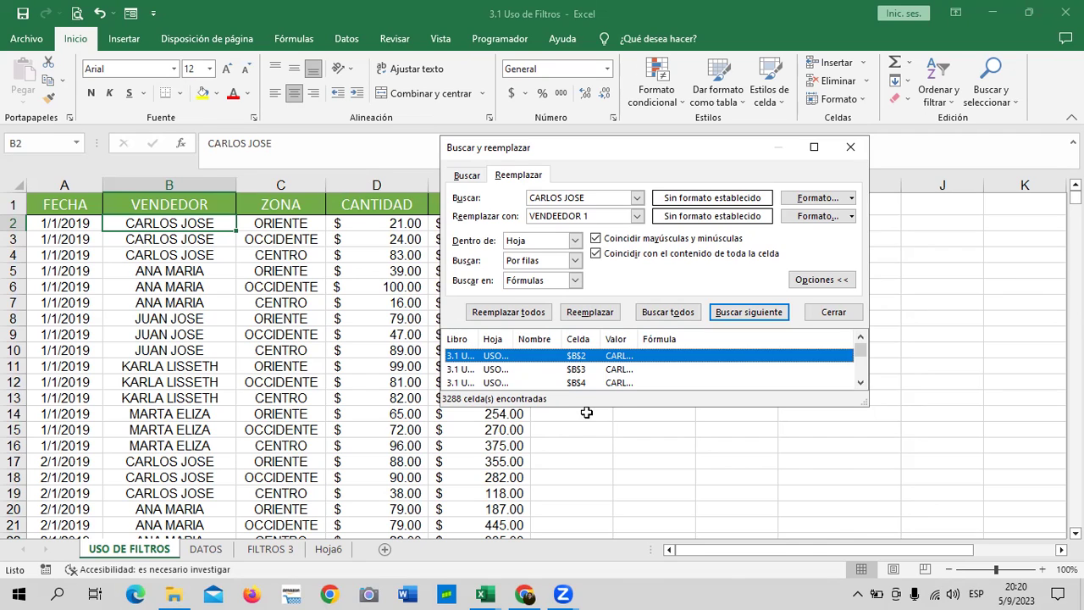
Replace the first match, then all remaining matches, and dismiss the count message.
left_click(589, 313)
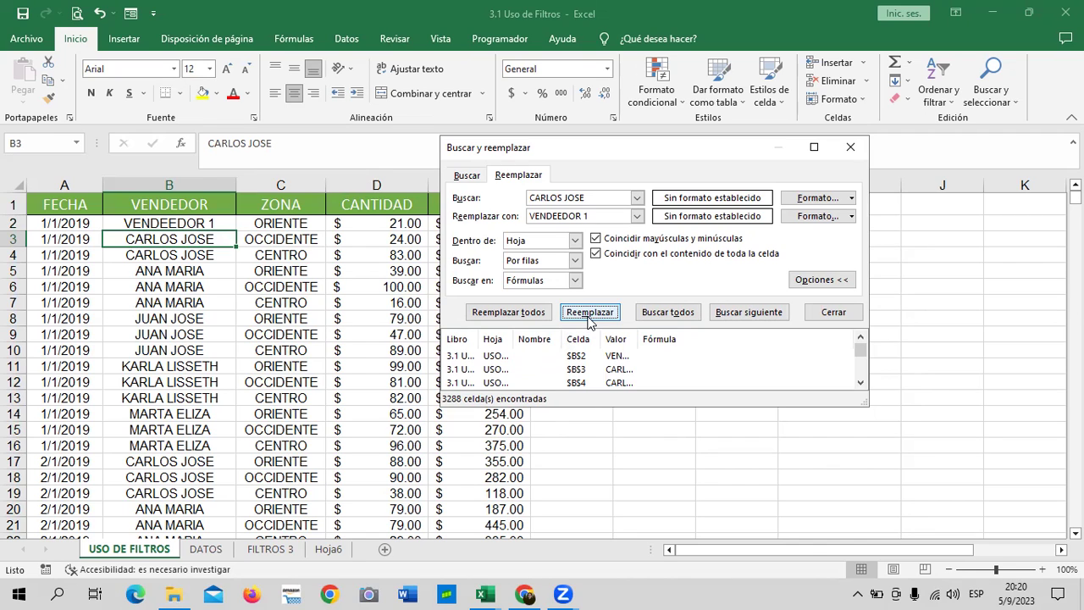
left_click(508, 313)
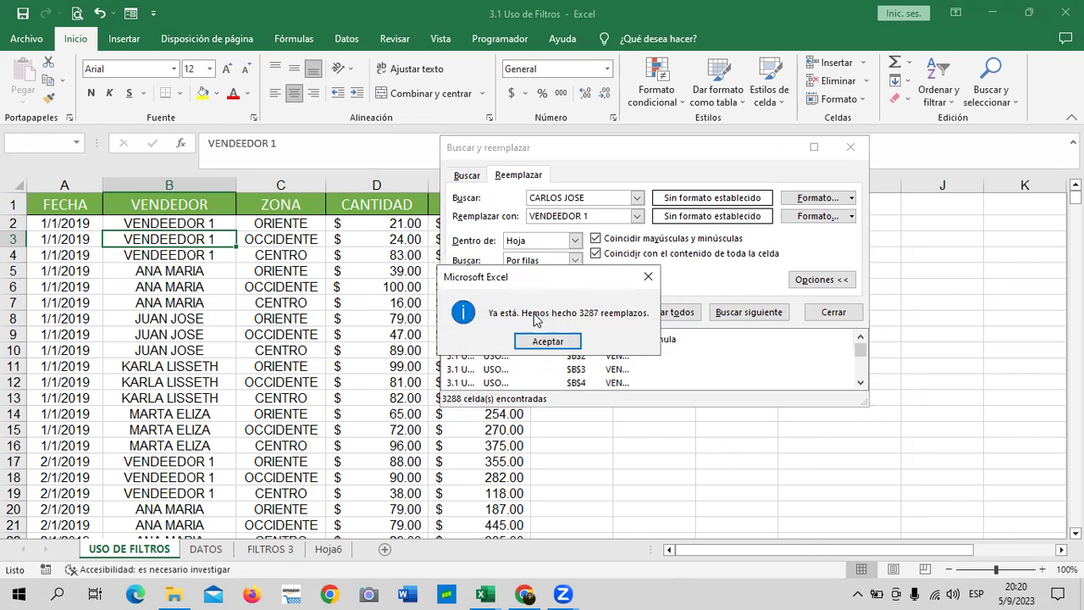
left_click_drag(556, 277, 552, 237)
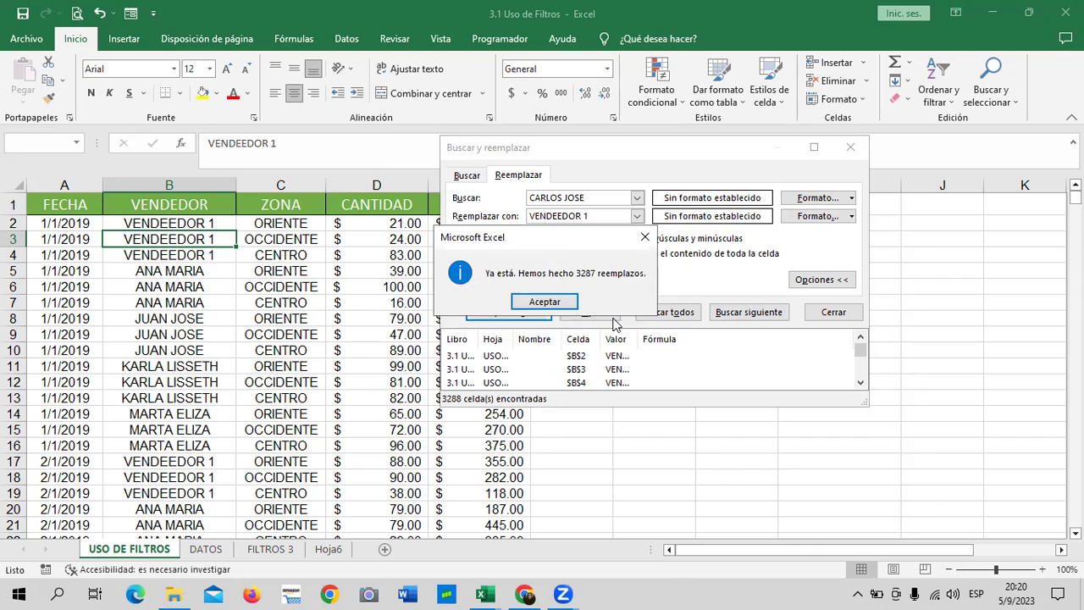
left_click(554, 303)
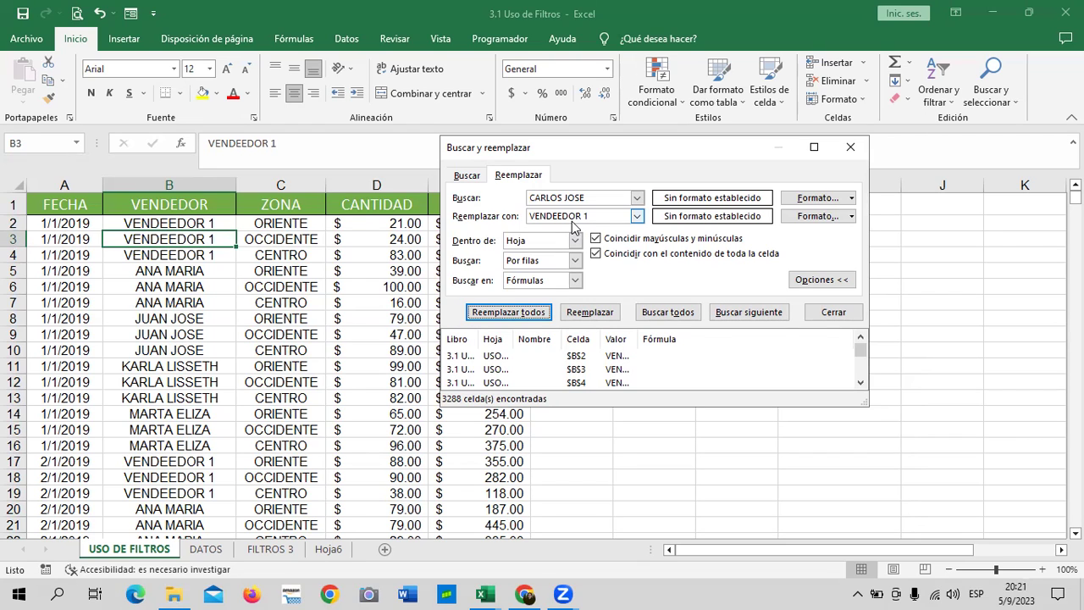
Find VENDEEDOR 1 and replace all 3288 cells with VENDEDOR 1, confirming the summary.
left_click(622, 200)
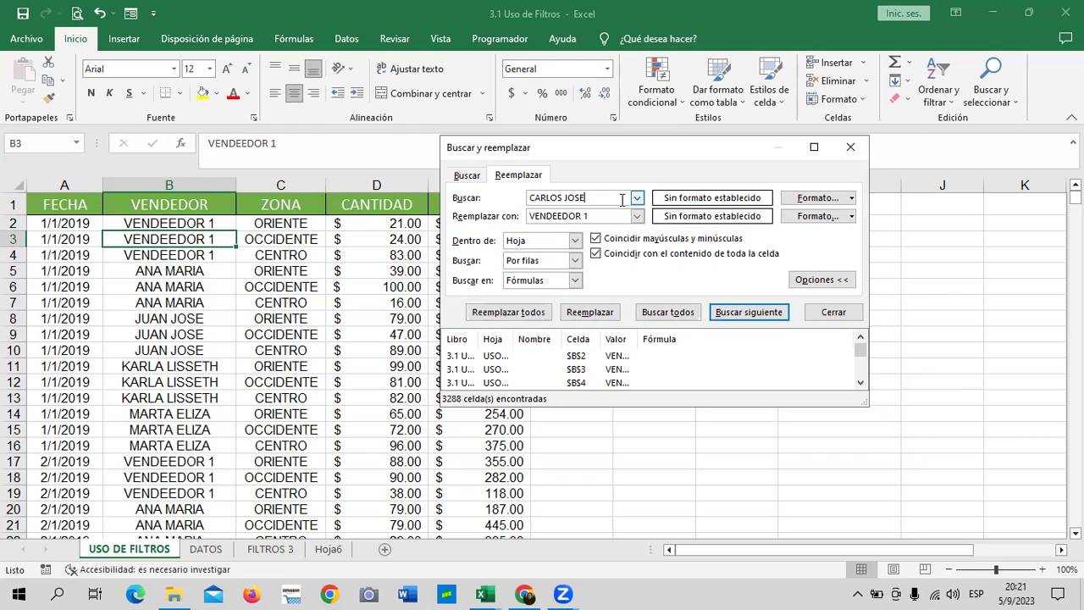
key("BackSpace")
key("BackSpace")
key("BackSpace")
key("BackSpace")
type("VENDEE")
type("DOR")
type(" 1")
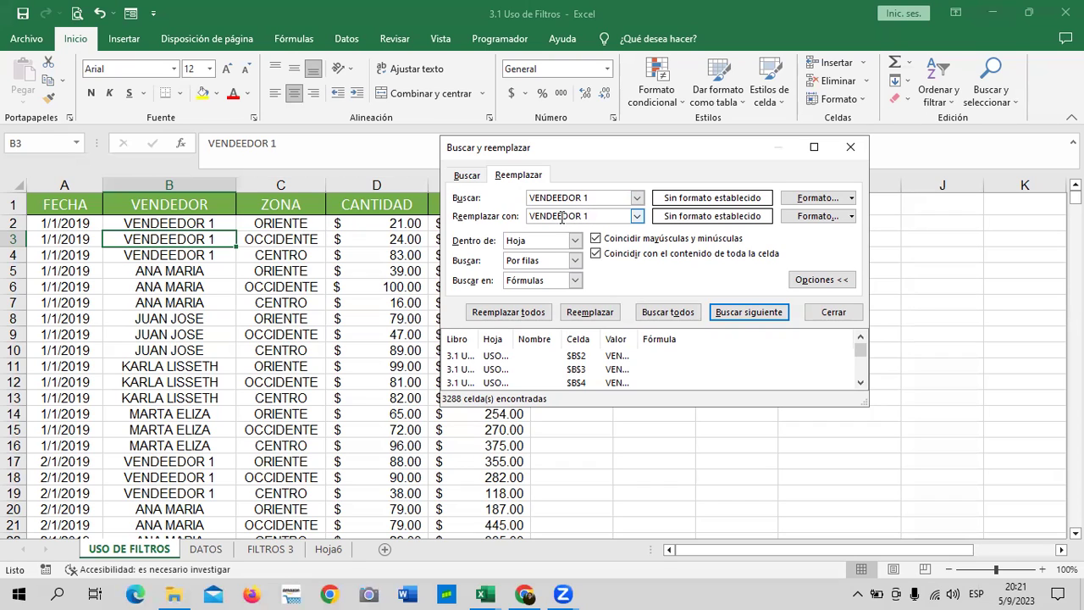
key("BackSpace")
type("D")
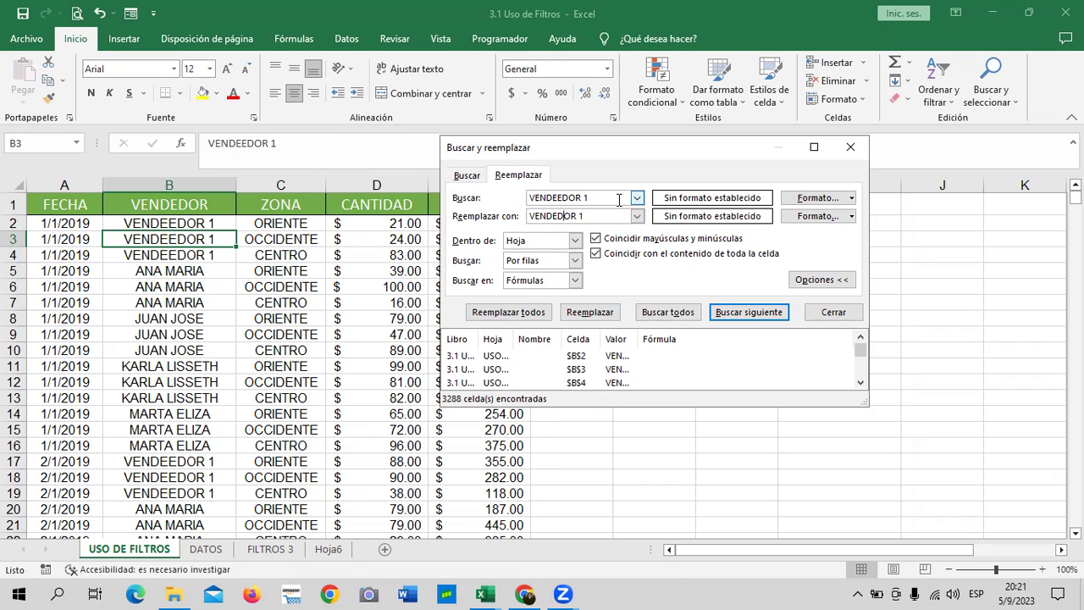
left_click(668, 312)
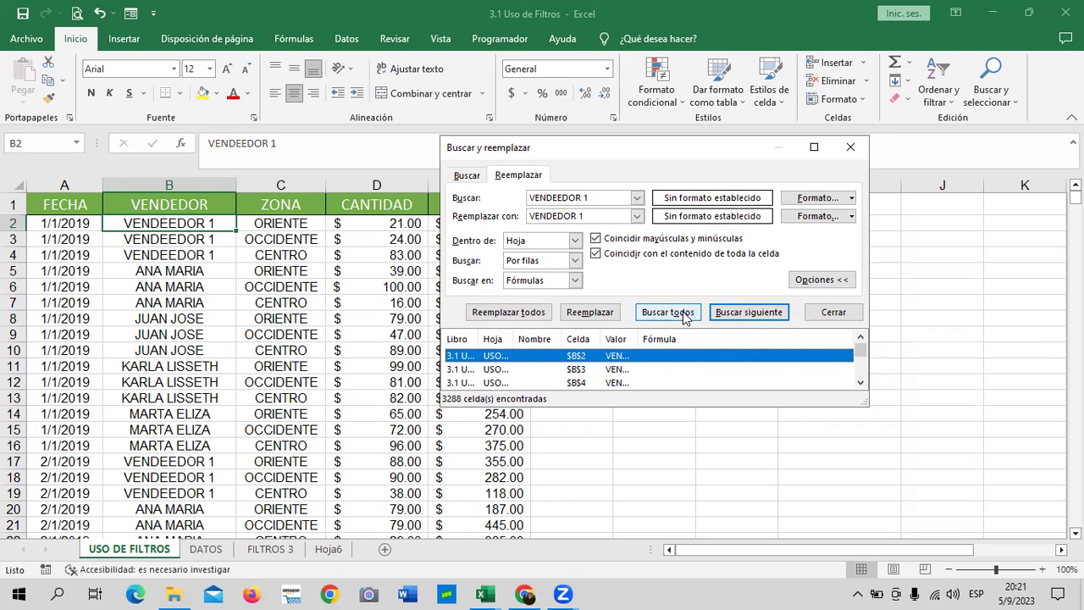
left_click(529, 312)
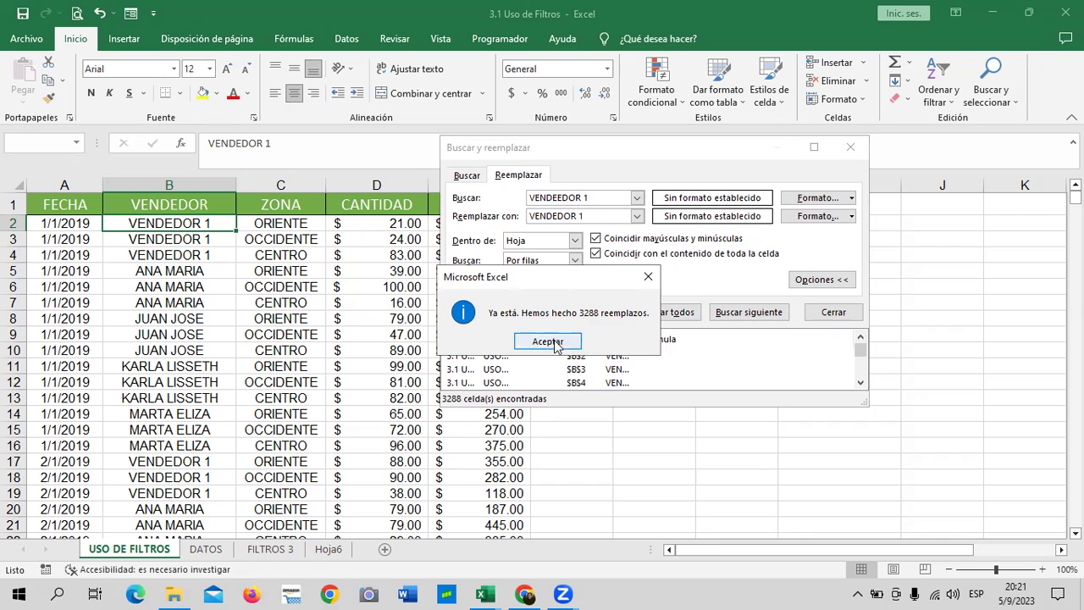
left_click(548, 342)
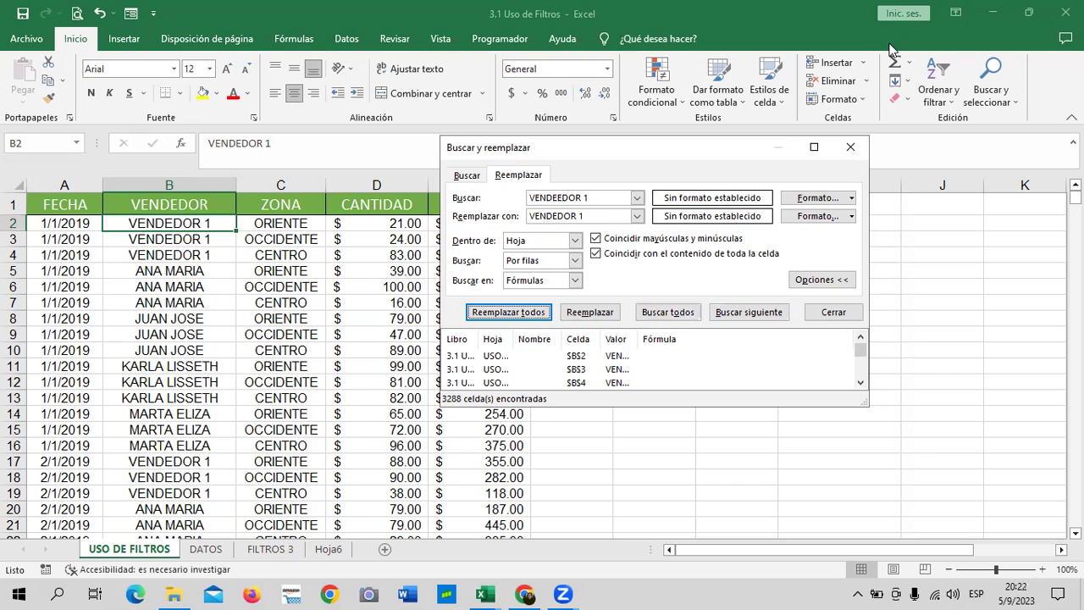
Search for the second vendor's name and replace every match with VENDEDOR 2.
left_click(610, 200)
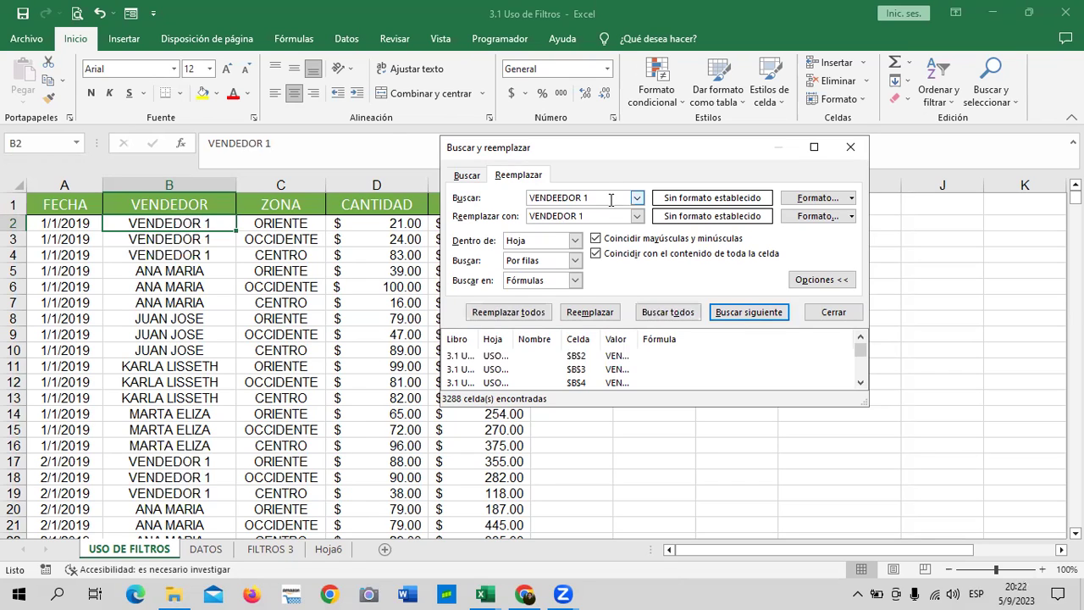
key("BackSpace")
key("BackSpace")
key("BackSpace")
key("BackSpace")
key("BackSpace")
key("BackSpace")
key("BackSpace")
key("BackSpace")
type("ANA MARIA")
left_click(611, 217)
left_click(607, 217)
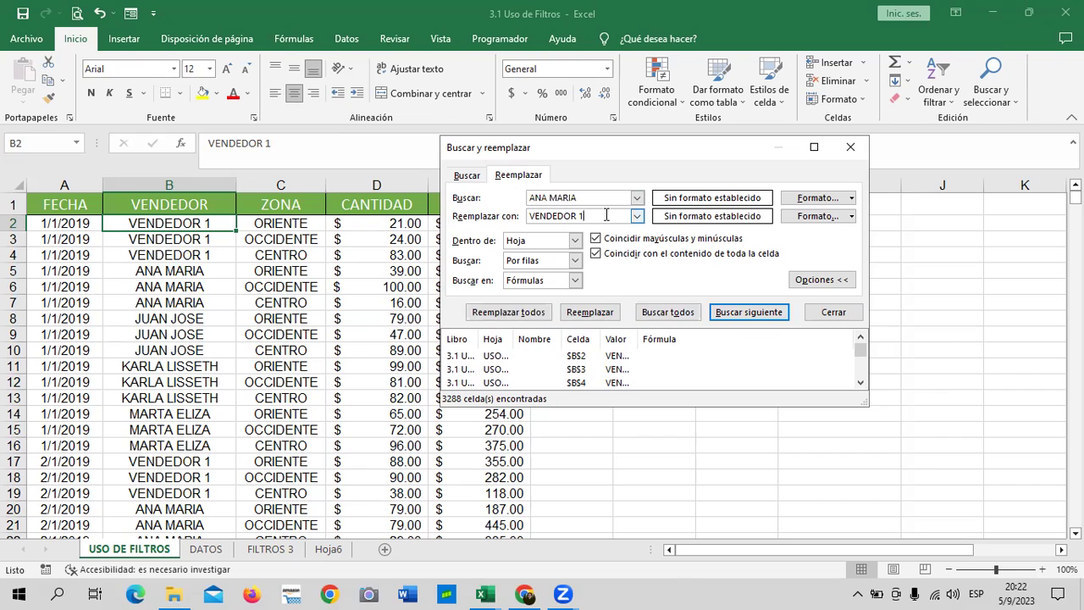
key("BackSpace")
type("2")
left_click(668, 312)
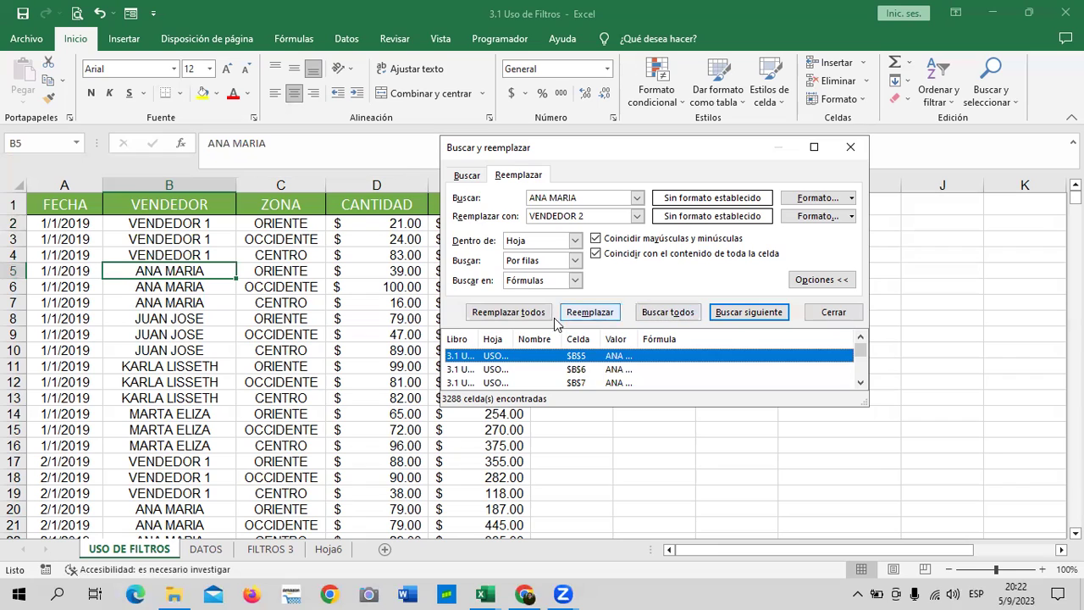
left_click(524, 318)
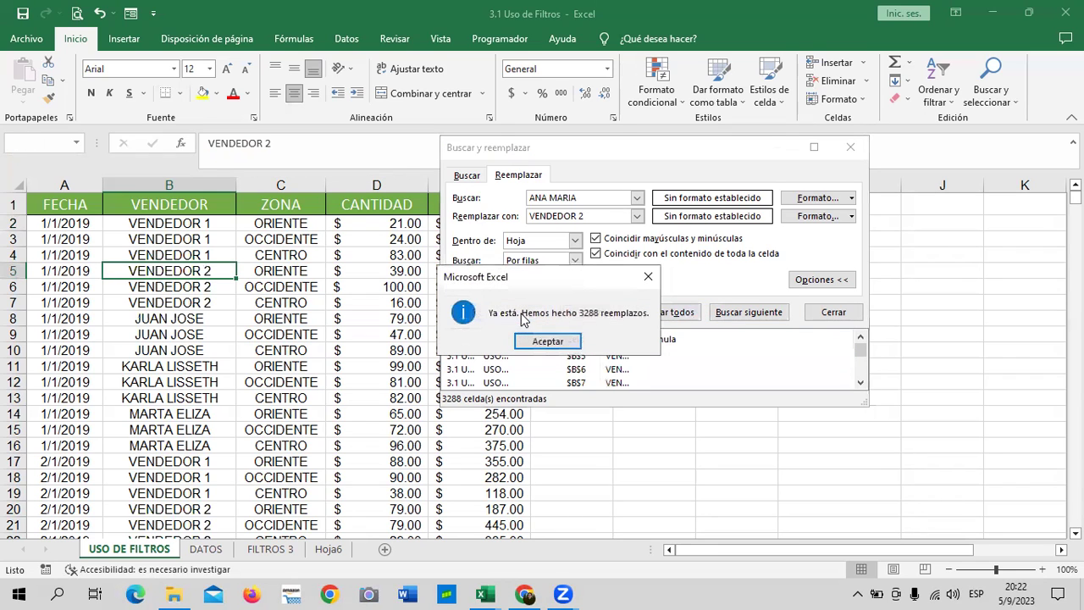
left_click(564, 342)
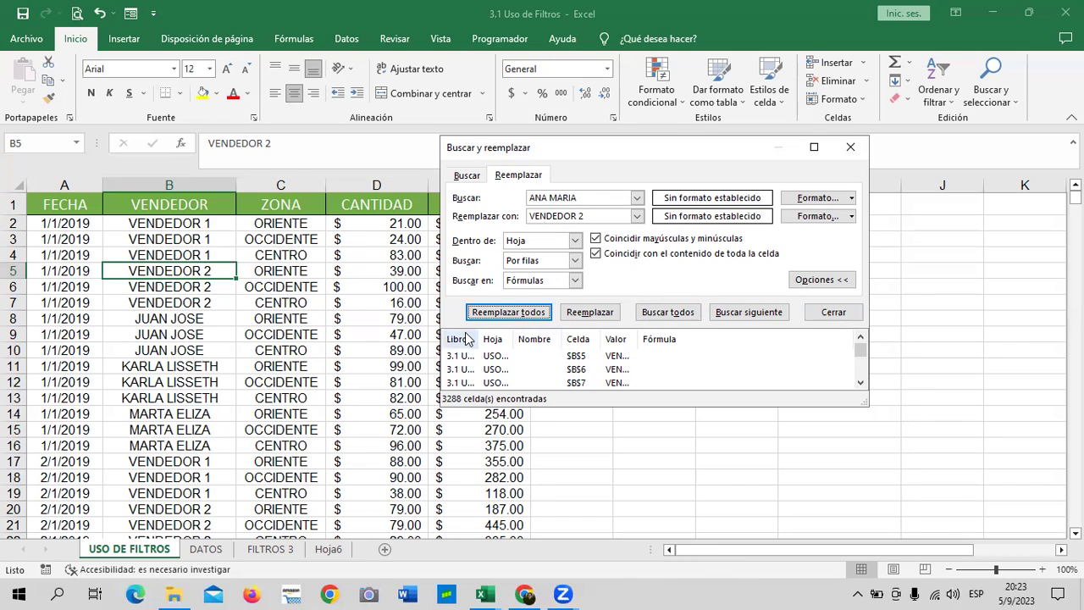
Search for the third vendor's name and replace every match with VENDEDOR 3.
left_click(616, 196)
key("BackSpace")
key("BackSpace")
key("BackSpace")
key("BackSpace")
key("BackSpace")
key("BackSpace")
key("BackSpace")
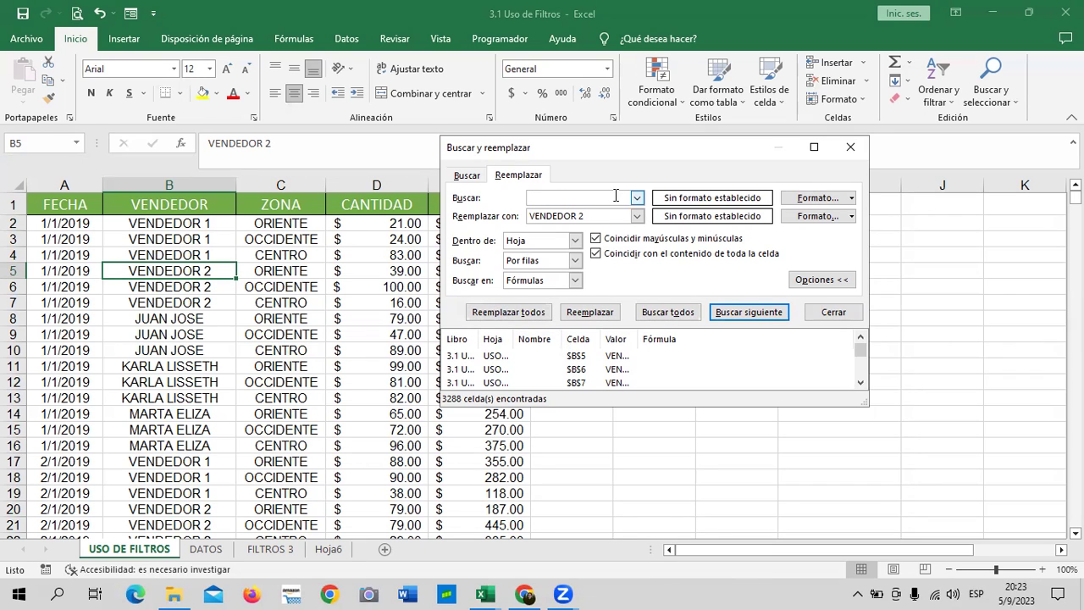
type("JUAN ")
type("JOSE")
key("BackSpace")
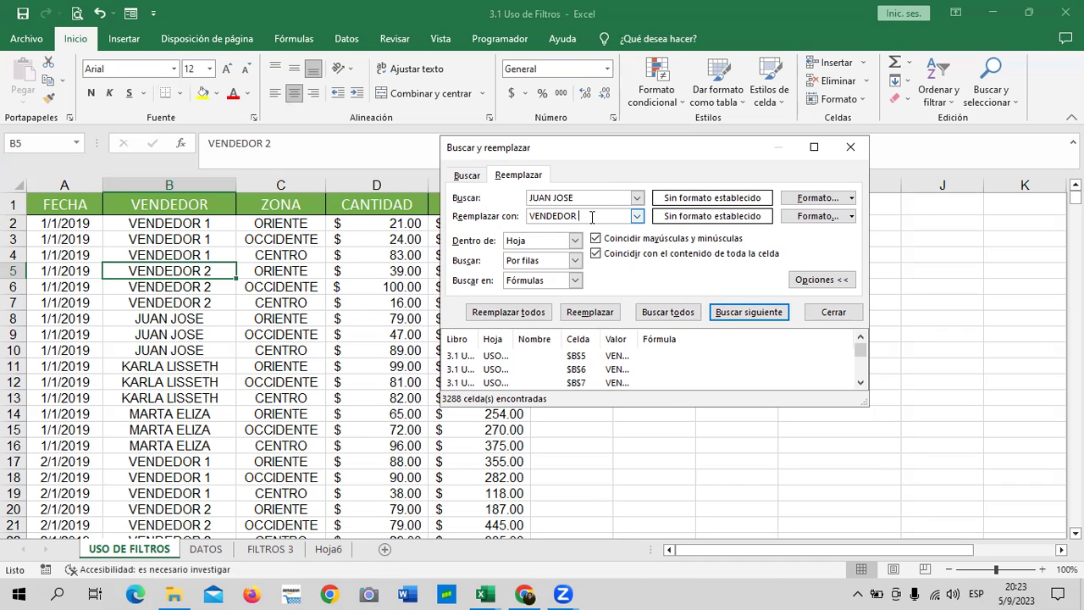
type("3")
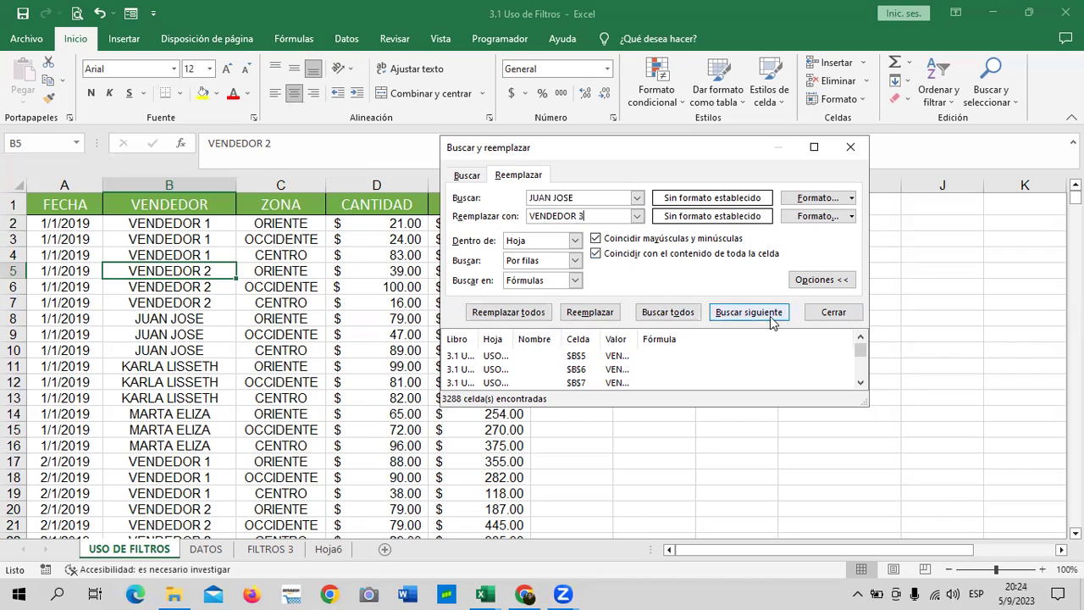
left_click(677, 312)
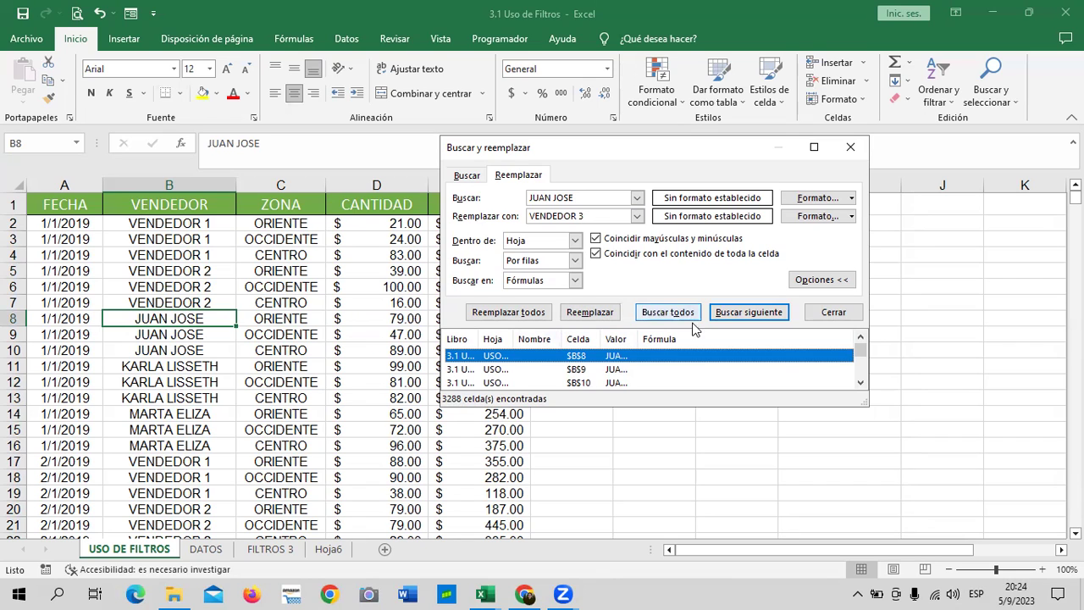
left_click(539, 308)
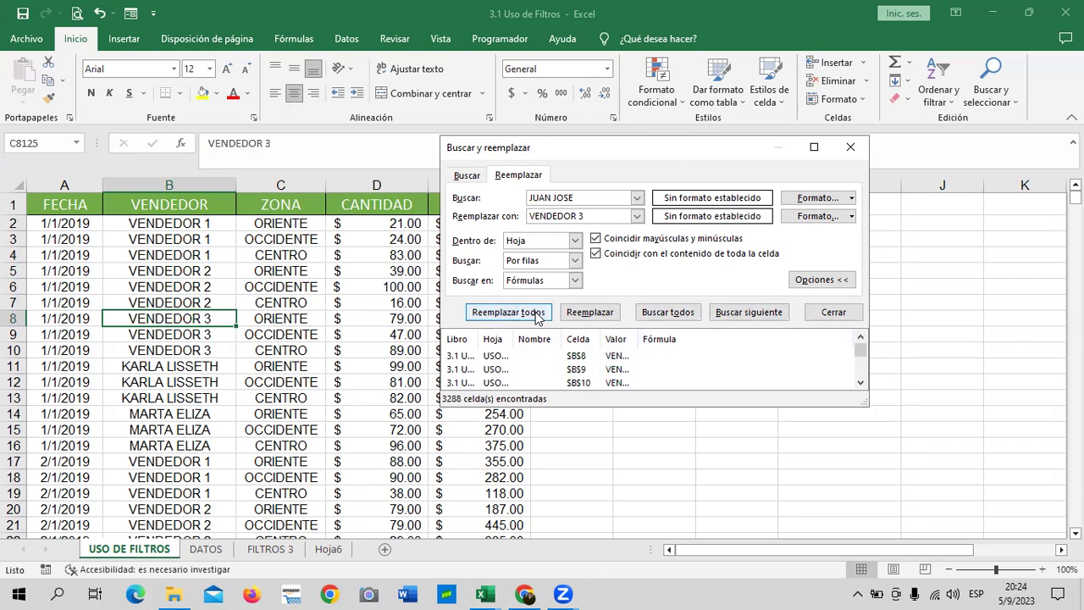
left_click(545, 342)
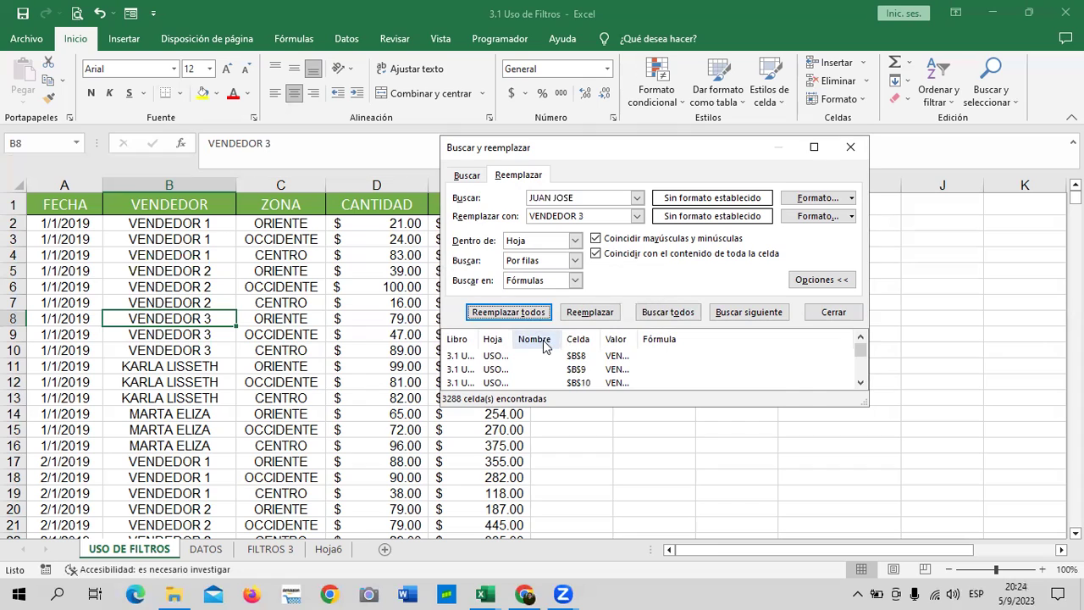
Enter the fourth vendor's name as the new search term.
left_click(597, 196)
key("BackSpace")
key("BackSpace")
key("BackSpace")
key("BackSpace")
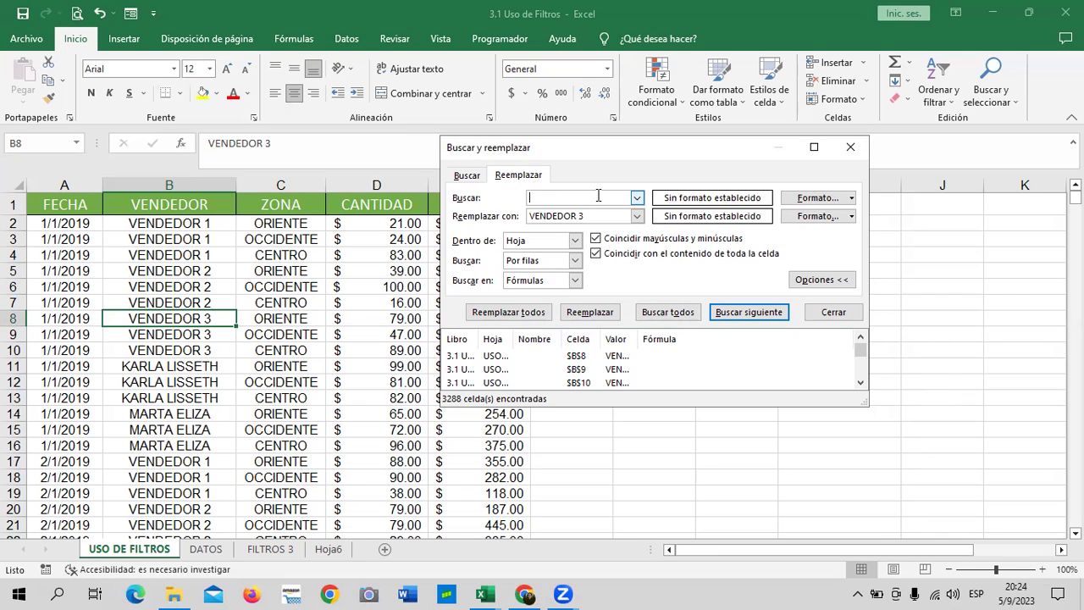
type("KARLA LISSETH")
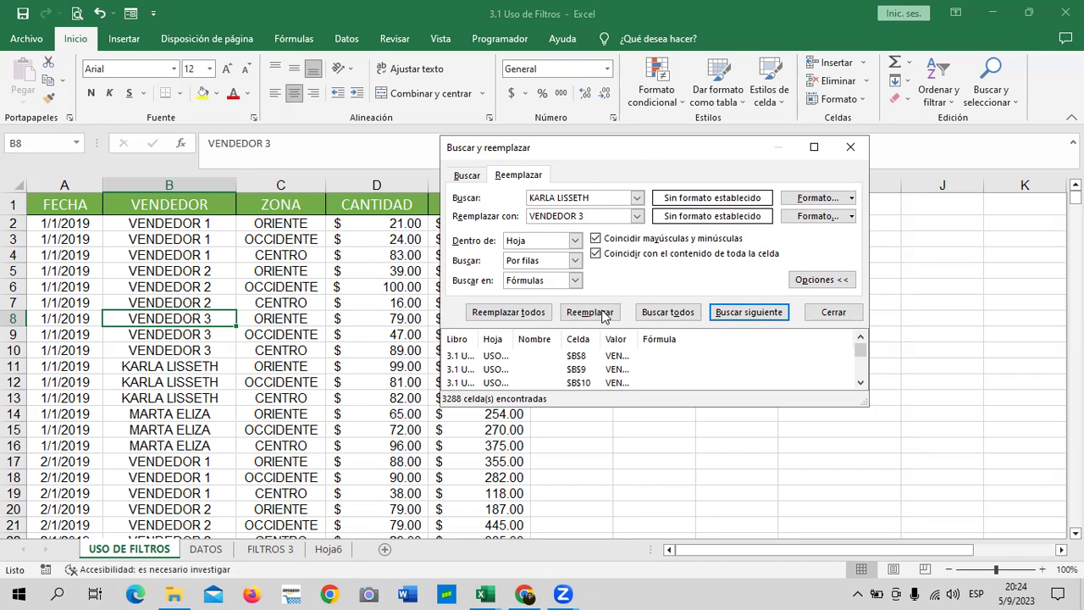
Set the replacement to VENDEDOR 4 and replace all 3288 matching cells.
left_click(595, 215)
key("BackSpace")
type("4")
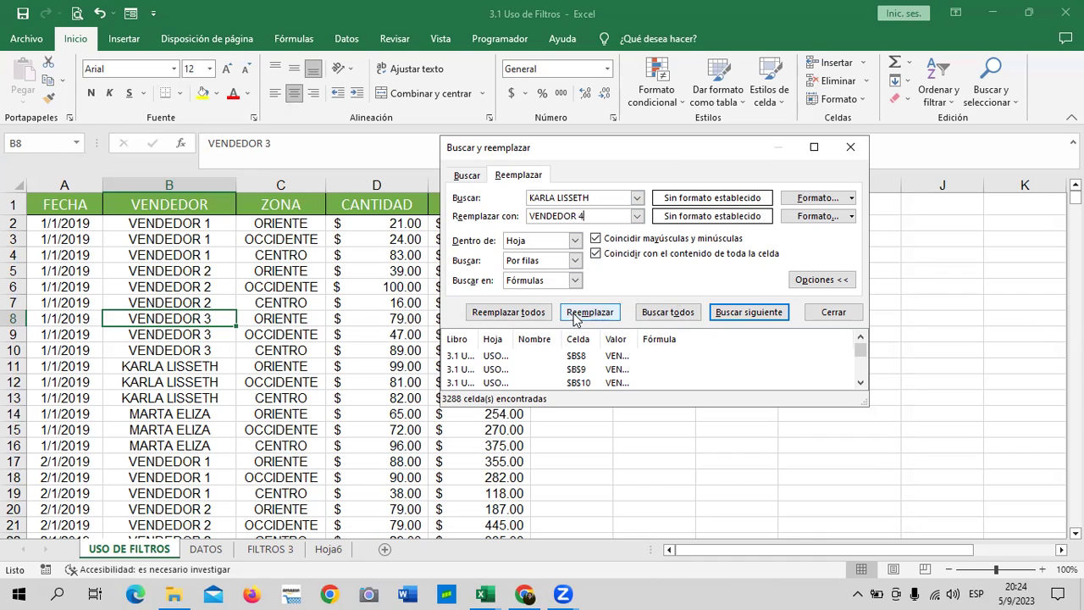
left_click(669, 313)
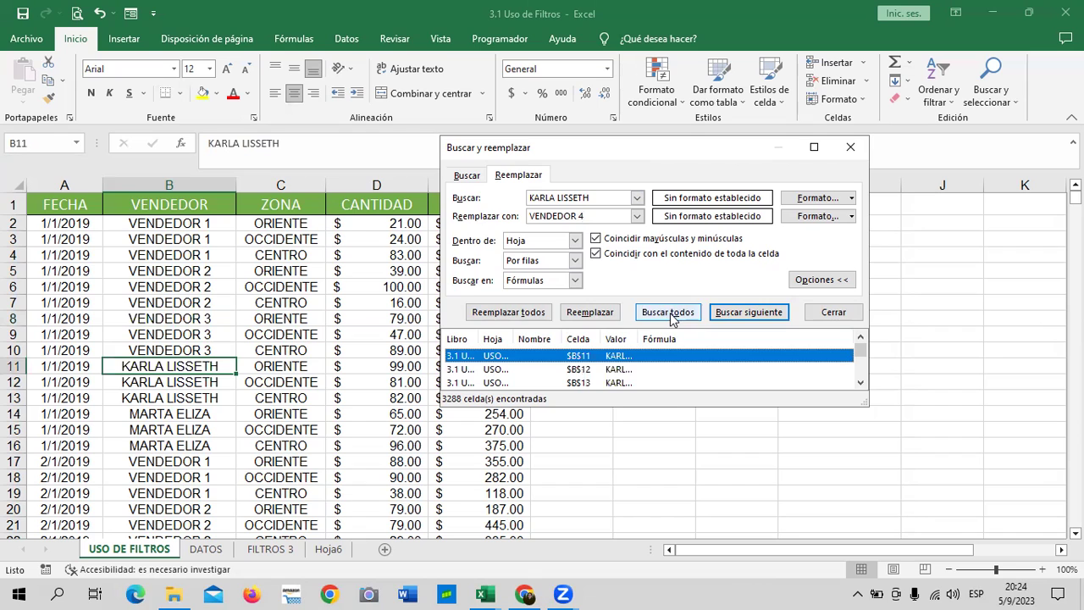
left_click(518, 313)
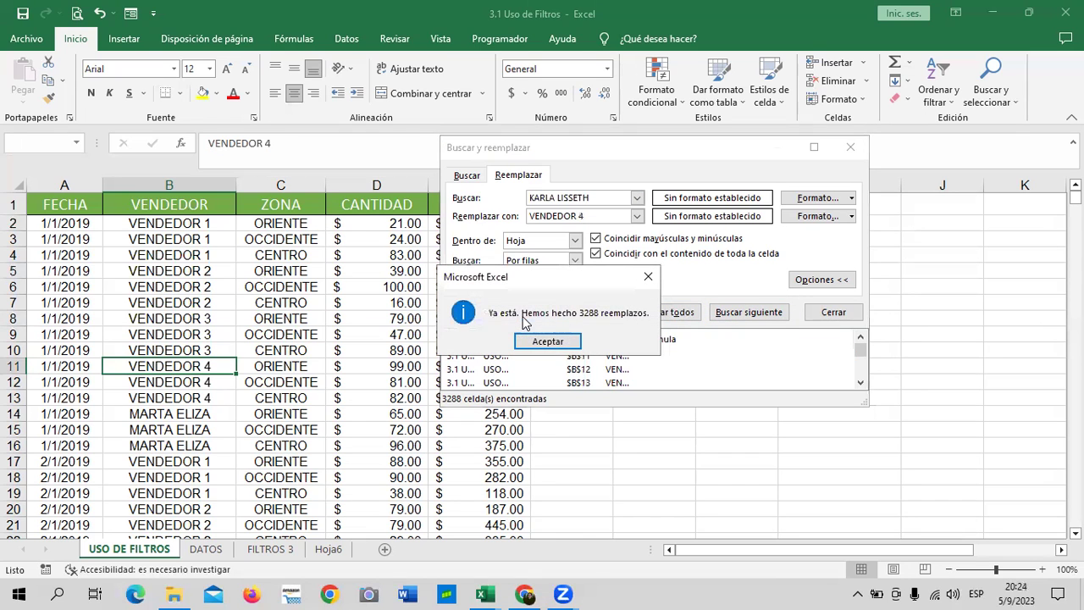
left_click(548, 341)
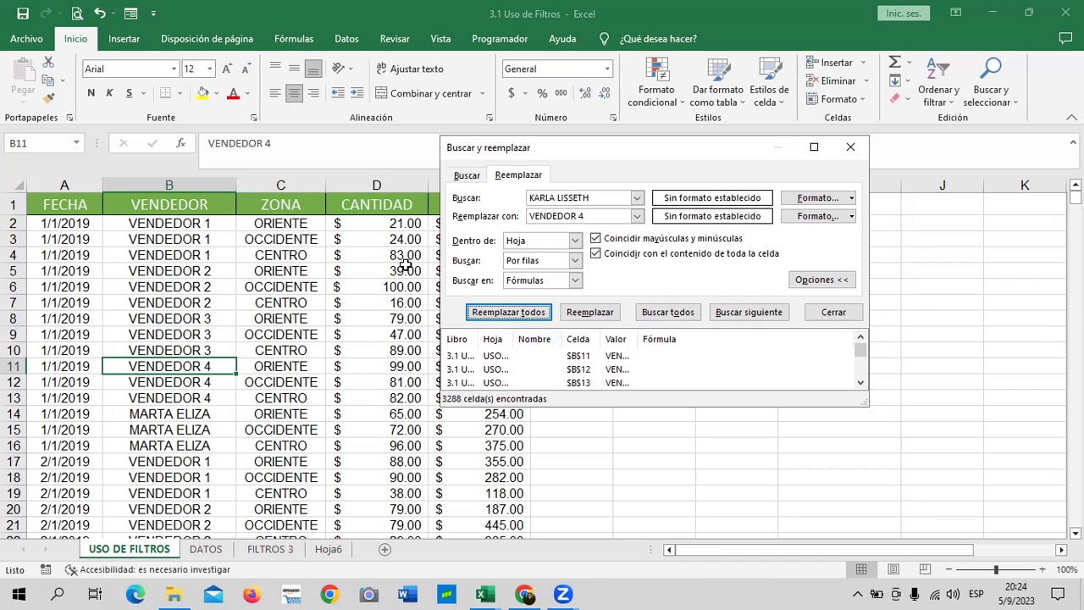
Set Buscar to the fifth vendor's name and Reemplazar con to VENDEDOR 5.
left_click(596, 197)
key("BackSpace")
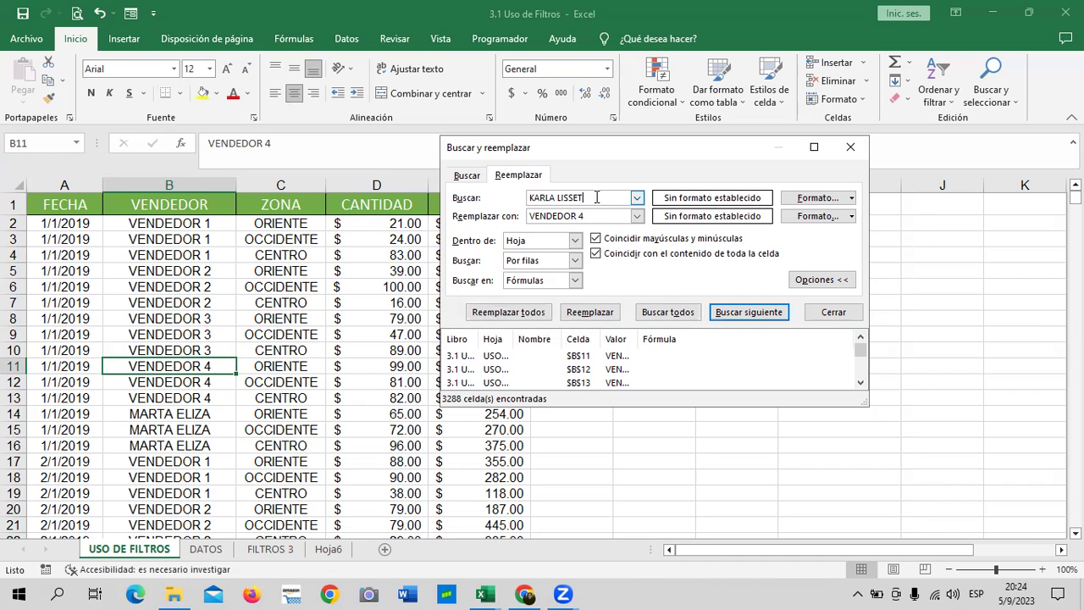
key("BackSpace")
key("BackSpace")
key("BackSpace")
type("MARTA ELIZA")
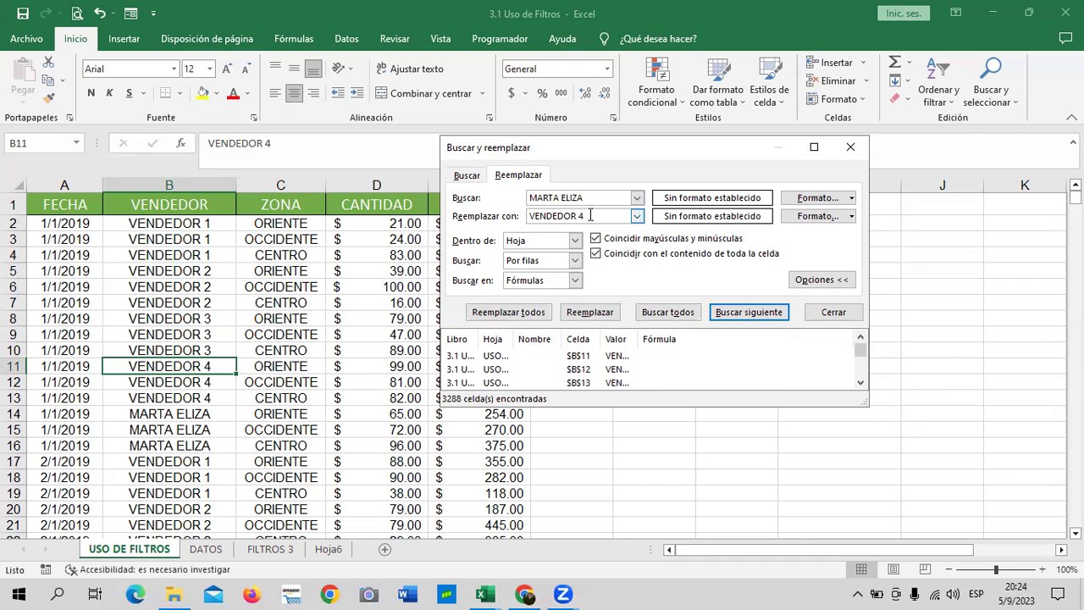
key("BackSpace")
type("5")
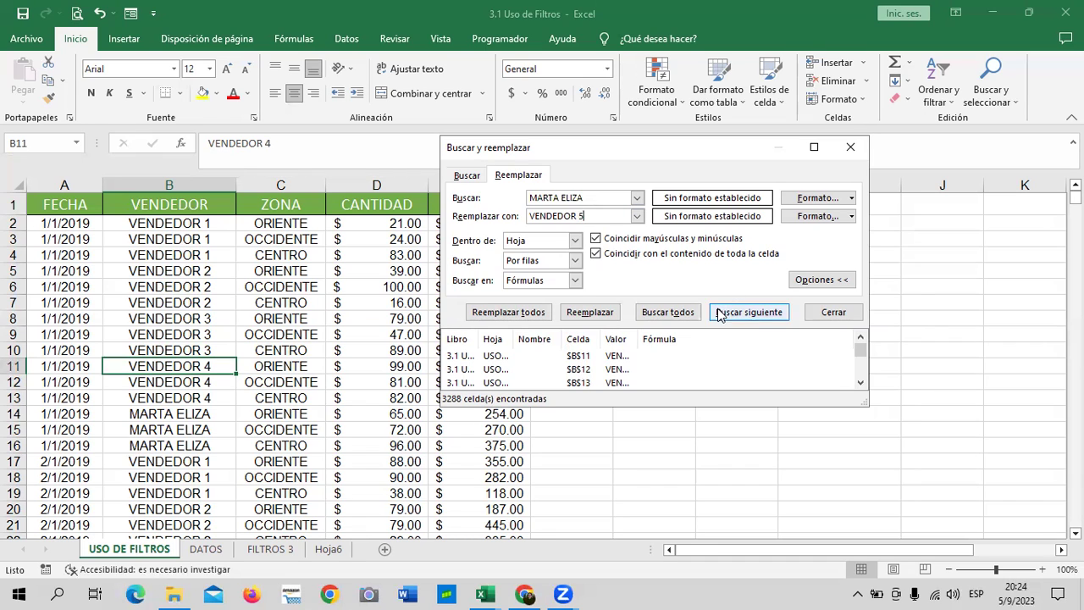
Replace every occurrence, starting at B14, with VENDEDOR 5, then close the dialog.
left_click(752, 313)
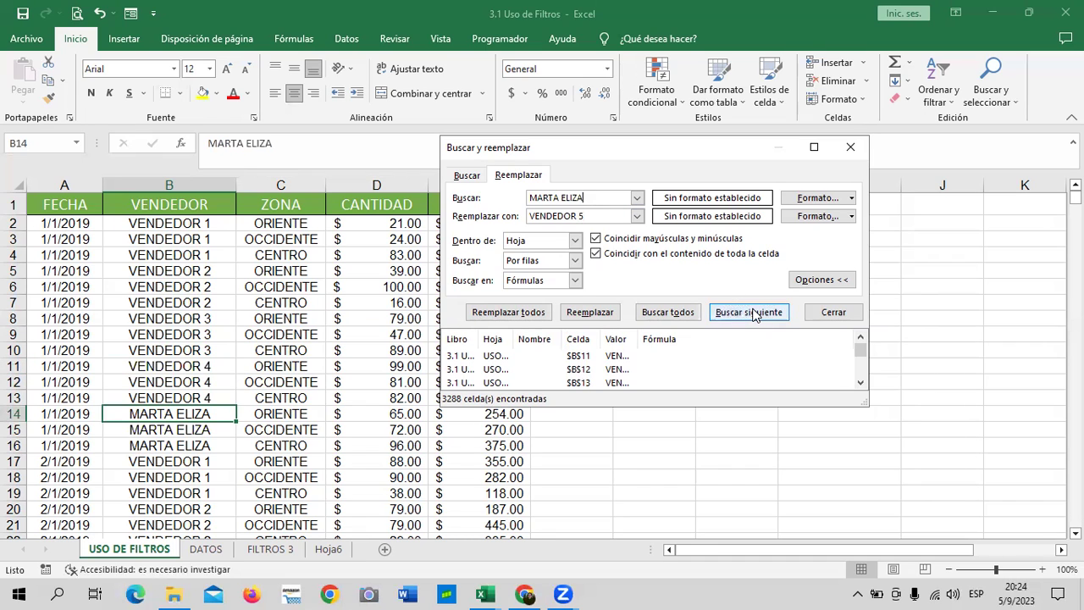
left_click(586, 314)
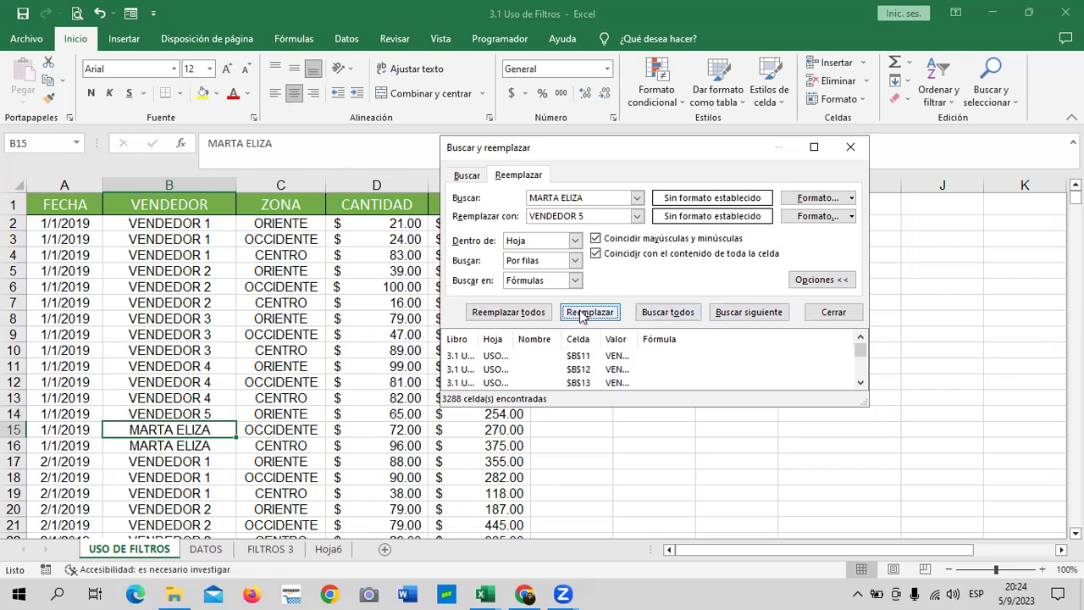
left_click(518, 312)
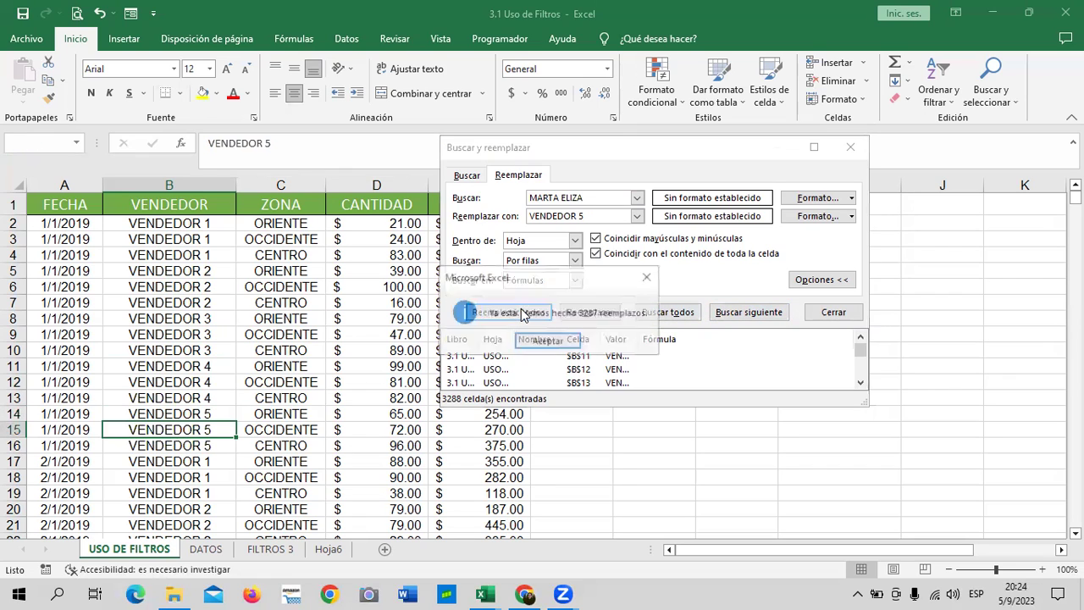
left_click(557, 342)
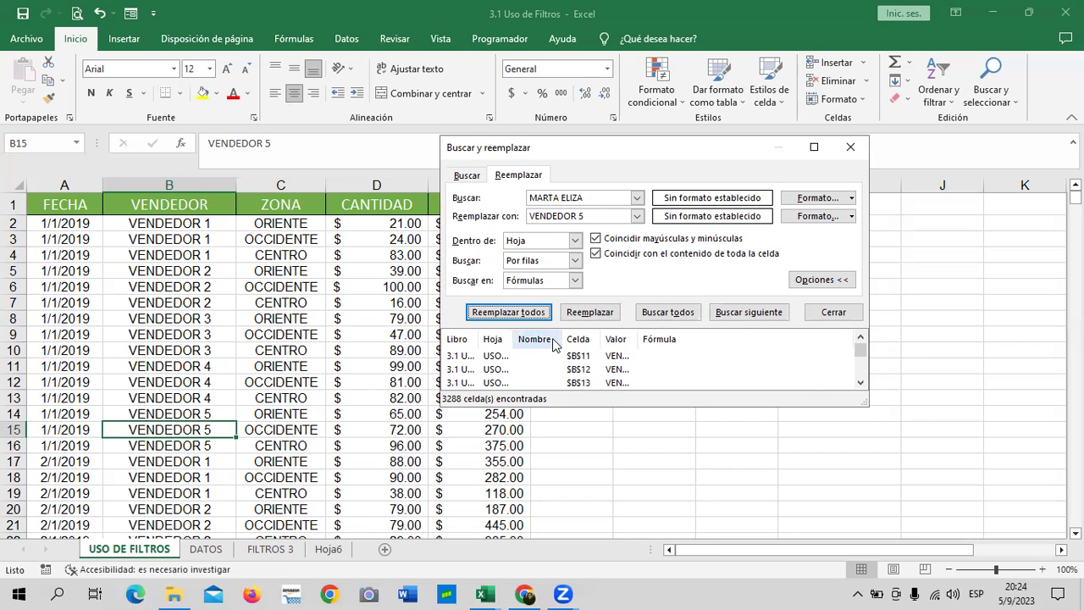
left_click(850, 149)
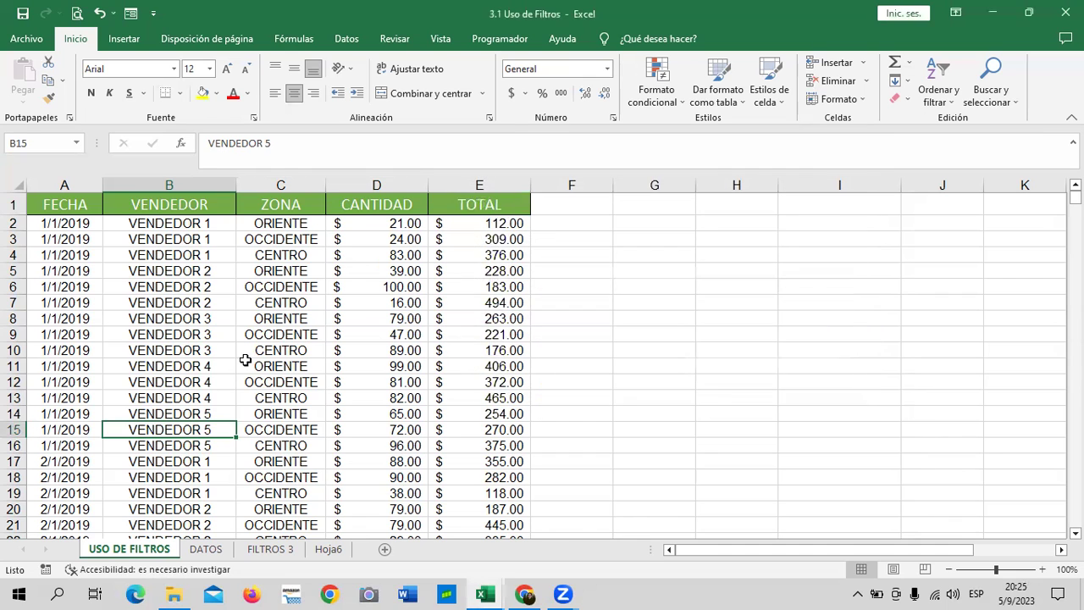
scroll(251, 364, "down", 11)
scroll(251, 364, "up", 6)
scroll(251, 364, "up", 5)
left_click(172, 298)
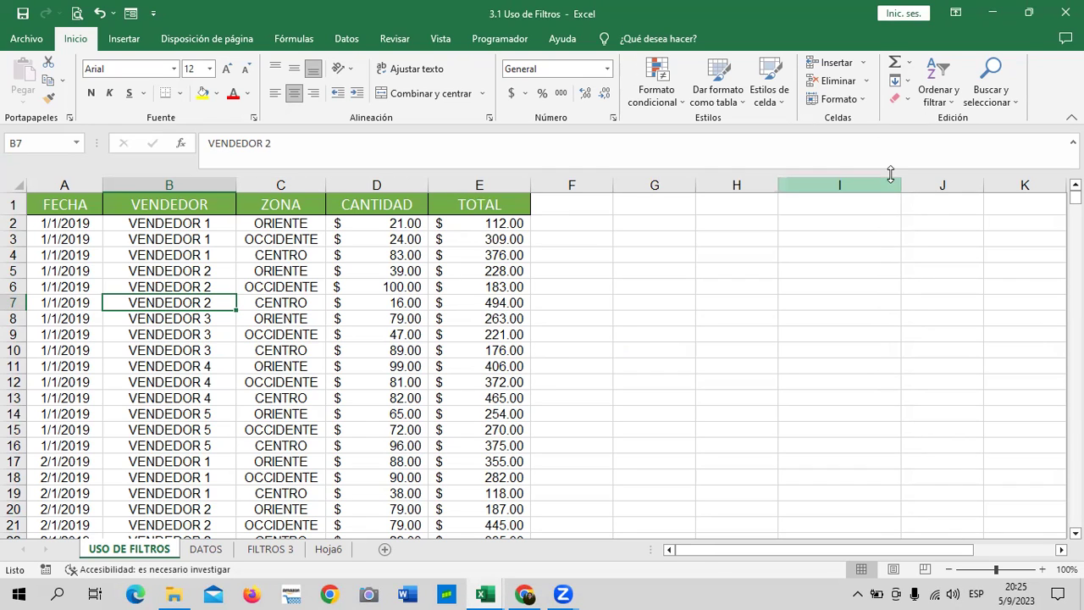
left_click(937, 89)
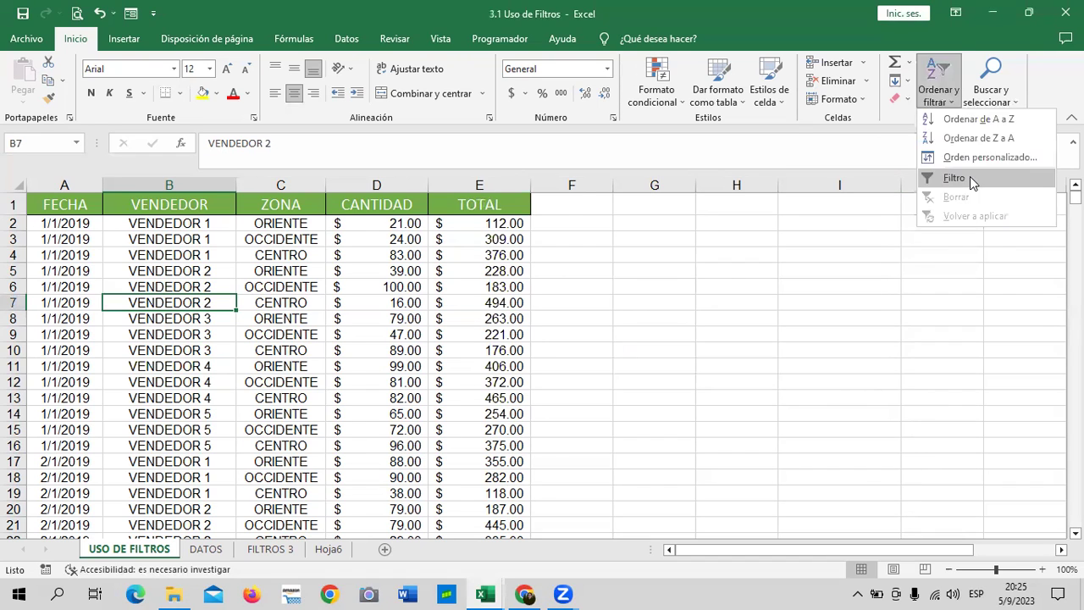
left_click(969, 176)
left_click(227, 206)
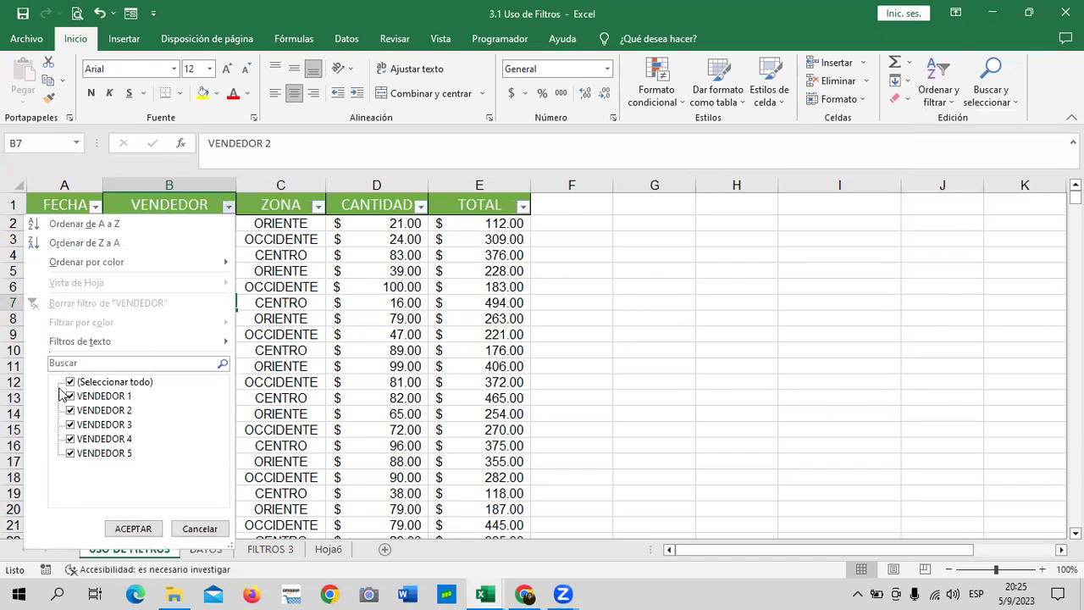
left_click(127, 396)
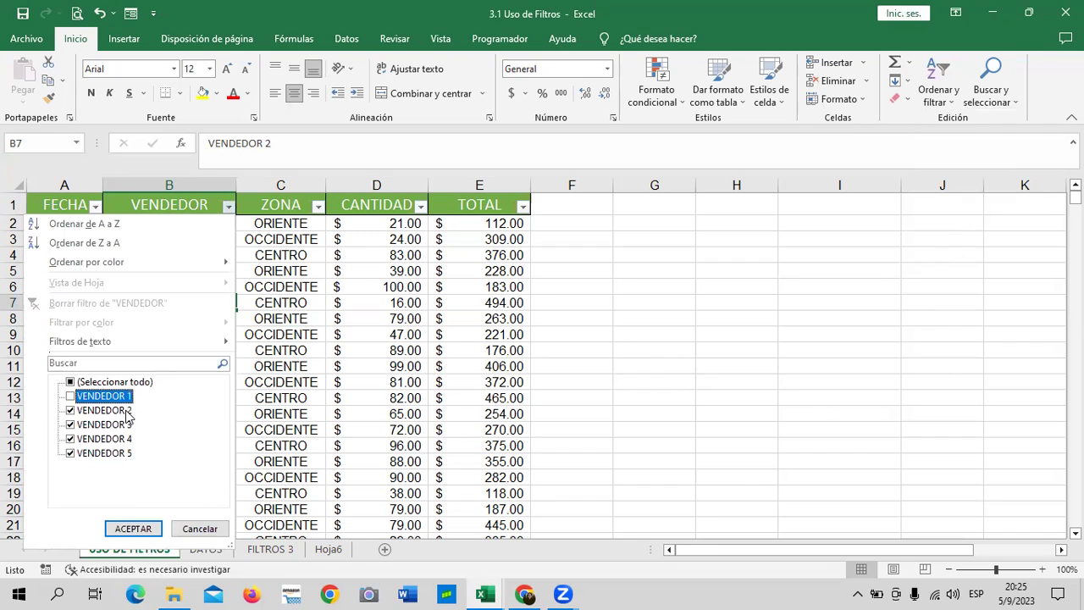
left_click(127, 411)
left_click(127, 424)
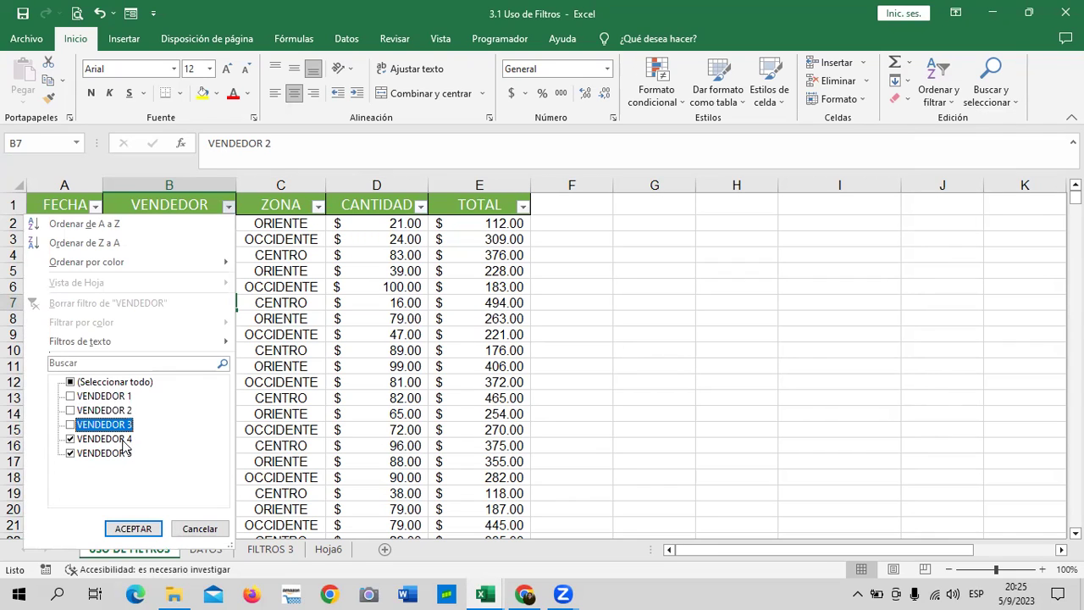
left_click(123, 440)
left_click(121, 453)
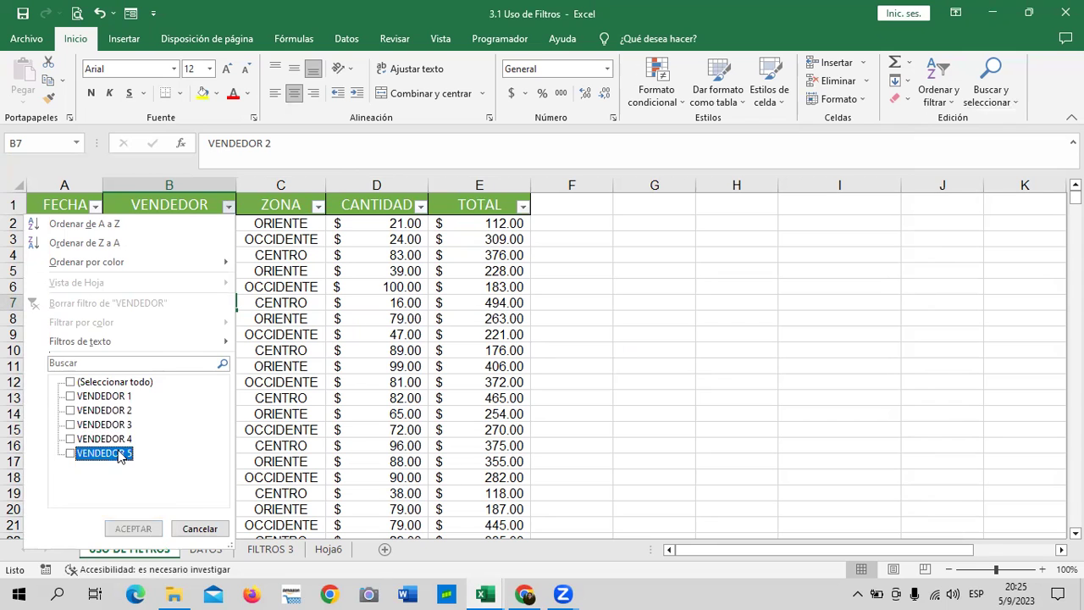
left_click(195, 531)
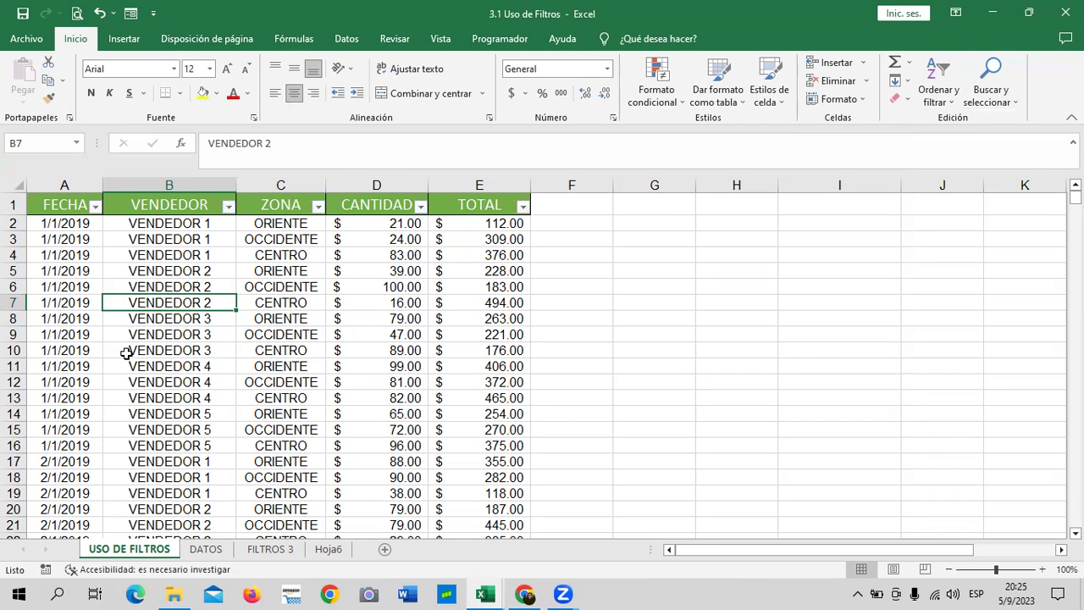
scroll(135, 364, "down", 7)
scroll(149, 372, "down", 12)
scroll(150, 374, "down", 6)
scroll(150, 376, "down", 3)
scroll(153, 376, "down", 1)
scroll(153, 377, "down", 10)
scroll(154, 378, "down", 13)
scroll(155, 379, "down", 12)
scroll(156, 381, "down", 10)
scroll(157, 381, "down", 4)
left_click(188, 312)
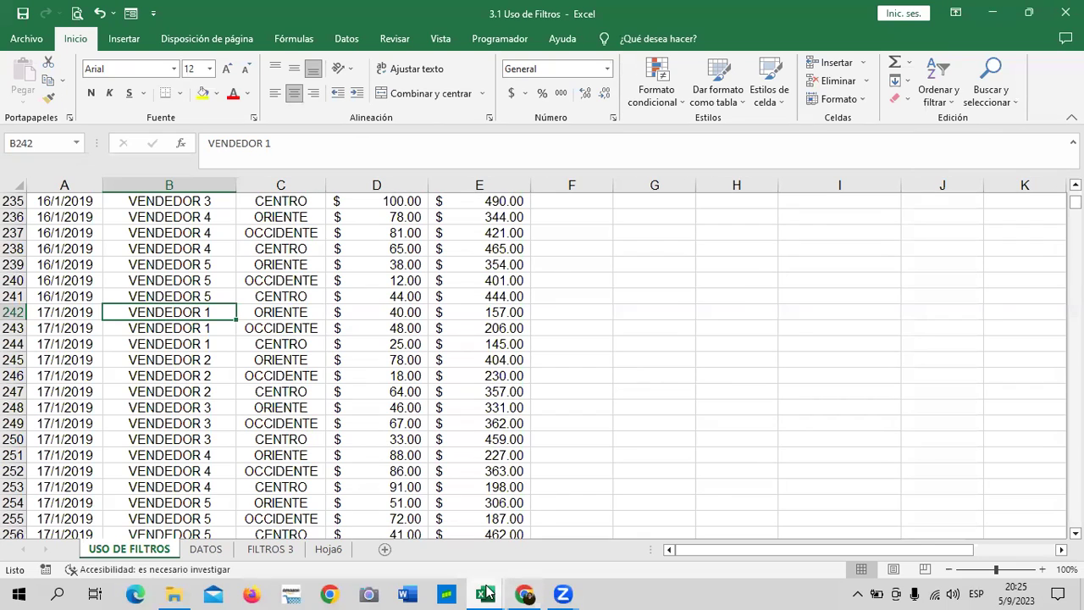
Switch to the 4.2 Buscar y reemplazar (5) workbook from the taskbar.
left_click(481, 592)
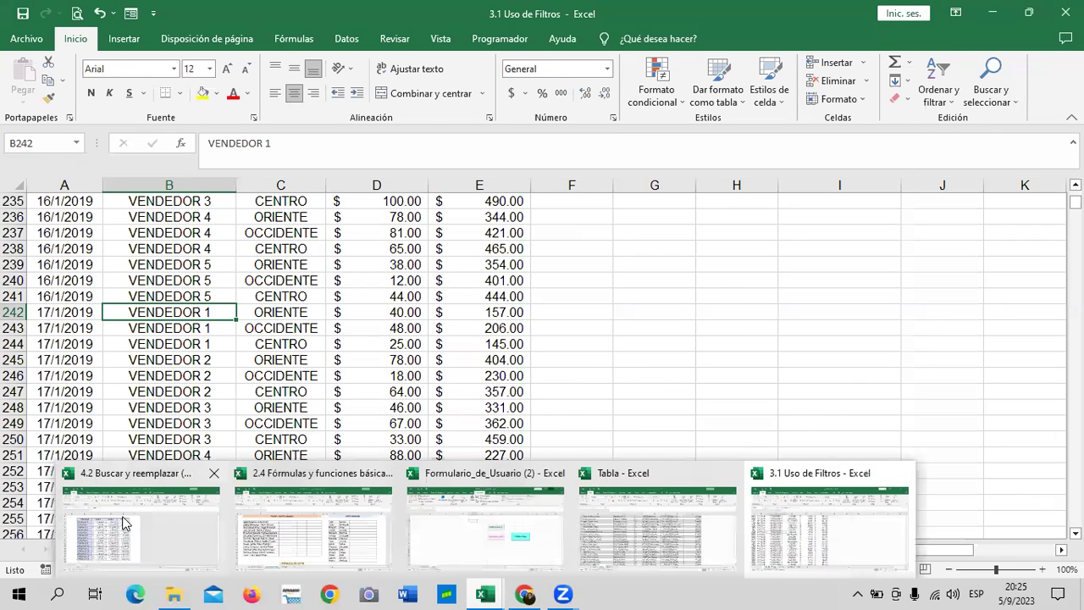
left_click(127, 525)
left_click(165, 373)
left_click(182, 262)
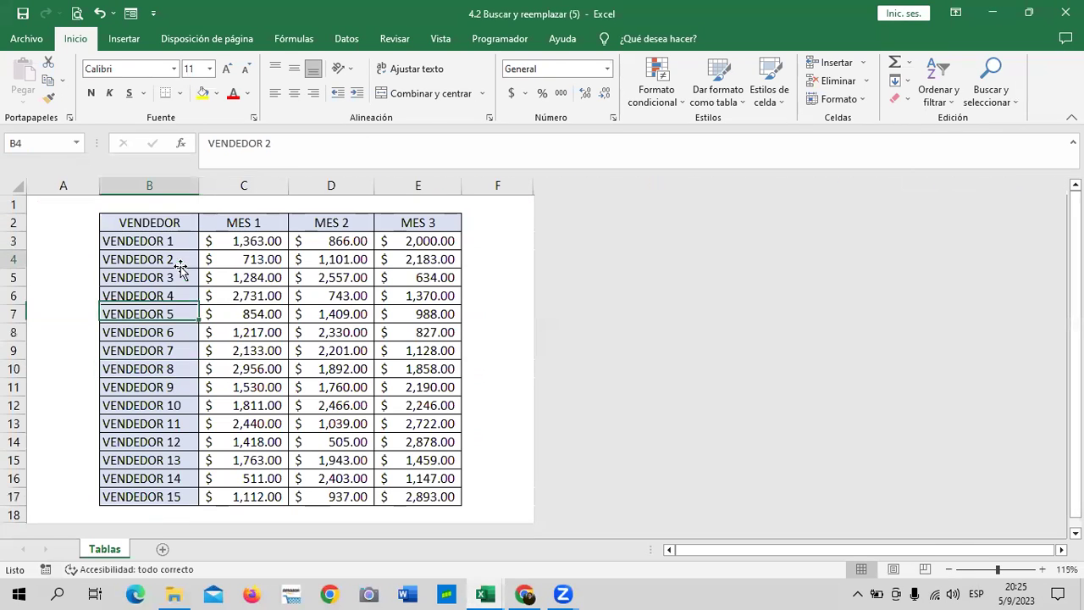
Select the 2,000.00 amount in E3 and bring up Buscar y reemplazar via Buscar y seleccionar.
left_click(203, 460)
left_click(443, 495)
left_click(423, 292)
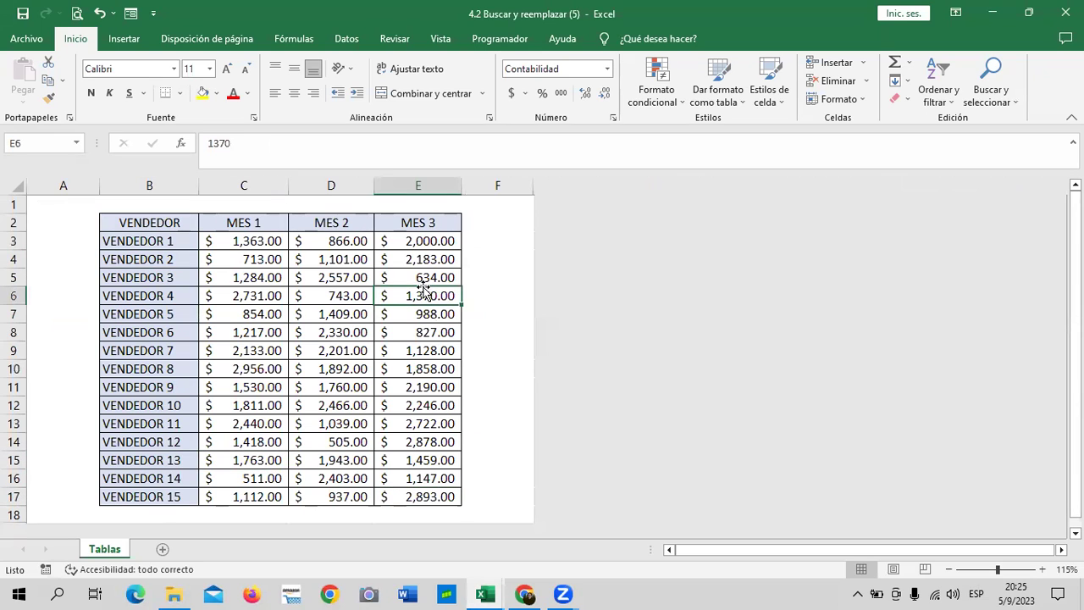
left_click(414, 240)
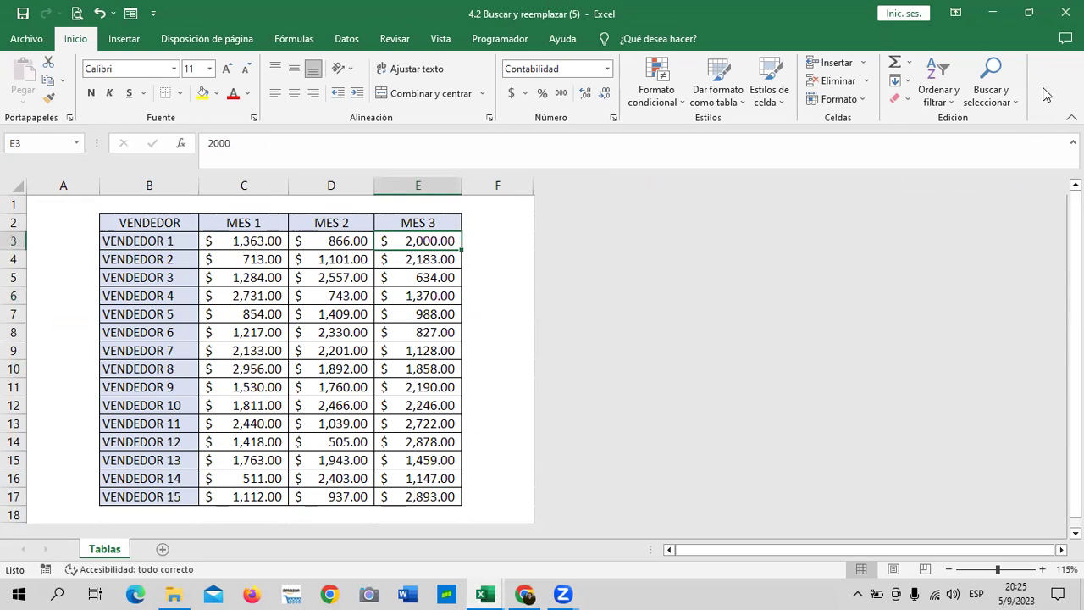
left_click(990, 89)
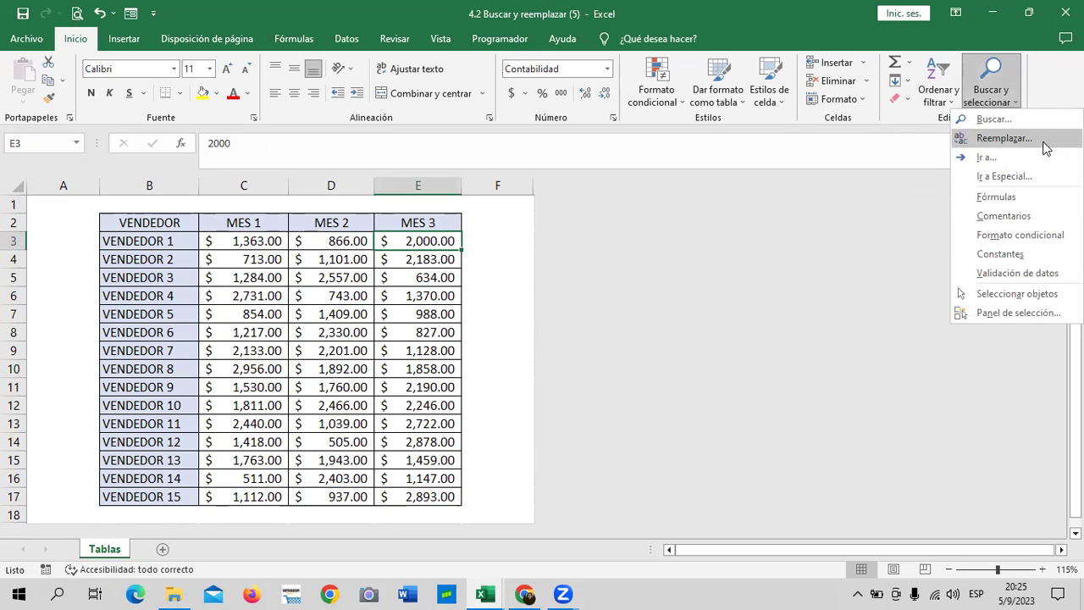
left_click(1002, 138)
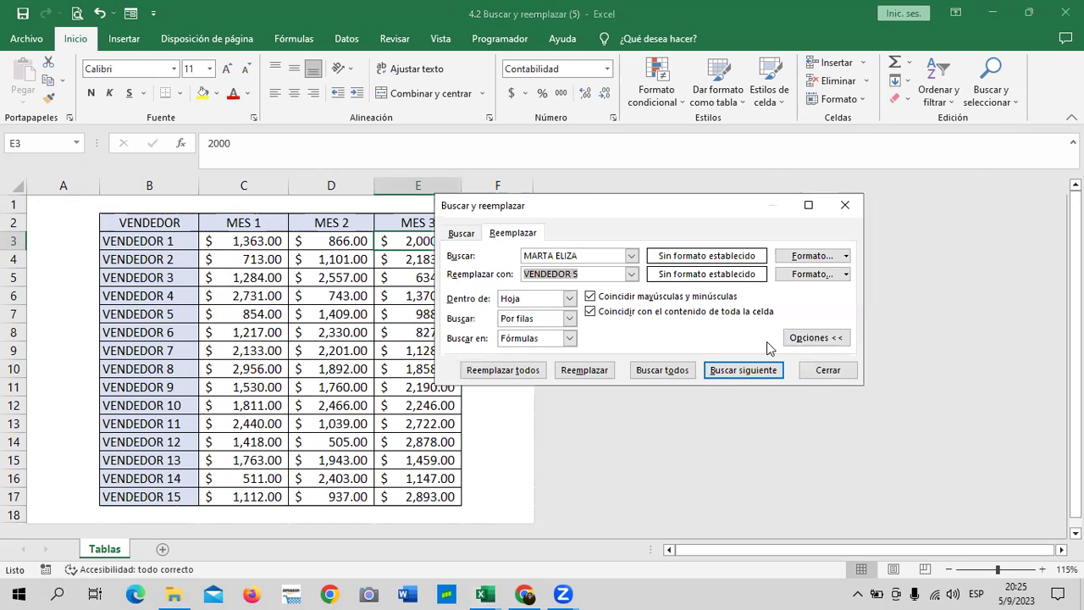
Clear the old search and replacement text and move the dialog off the table.
left_click_drag(599, 256, 479, 252)
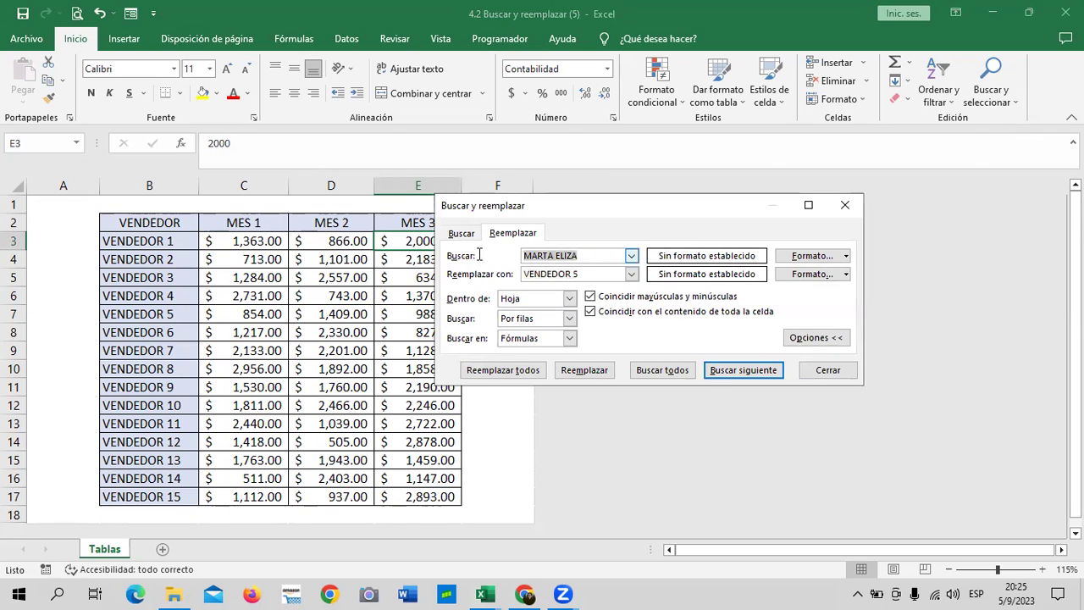
key("BackSpace")
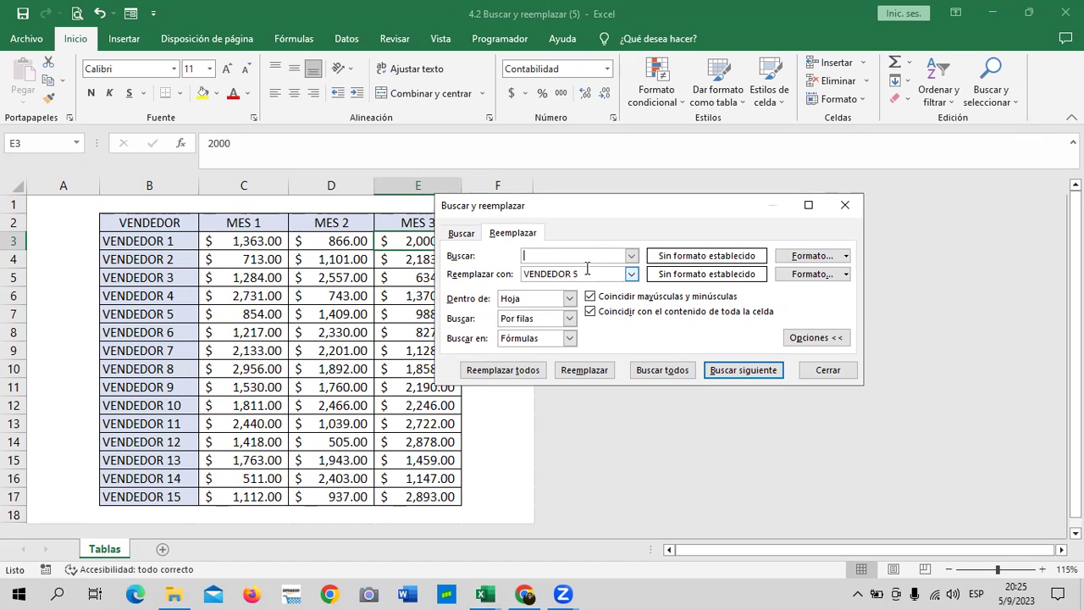
left_click_drag(571, 269, 478, 273)
key("BackSpace")
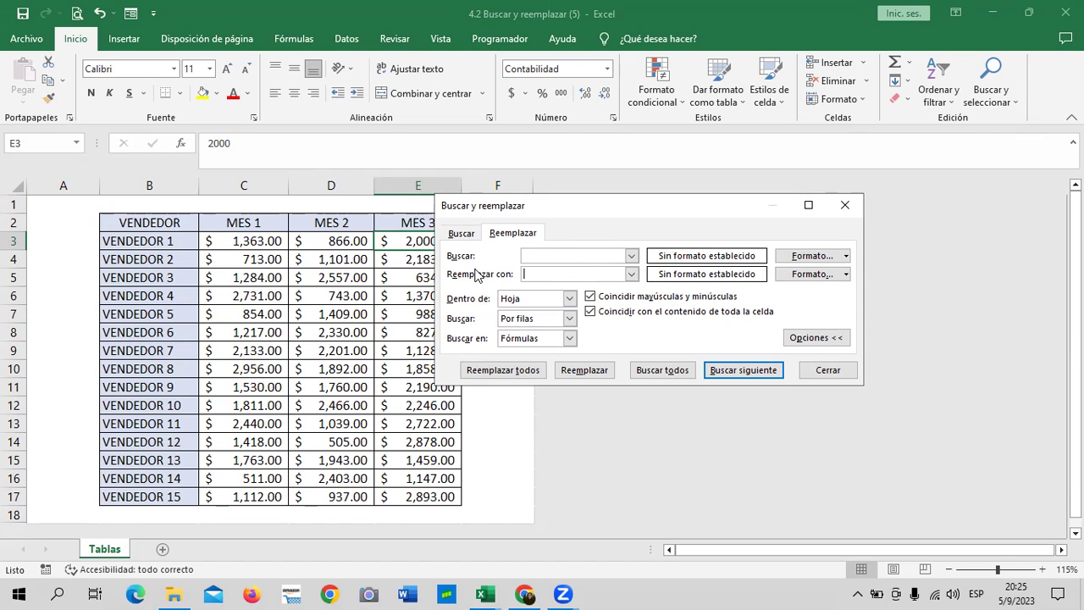
left_click_drag(656, 222, 702, 237)
Find all cells containing 2000 and replace the E3 match with 2500.
left_click(620, 268)
type("2000")
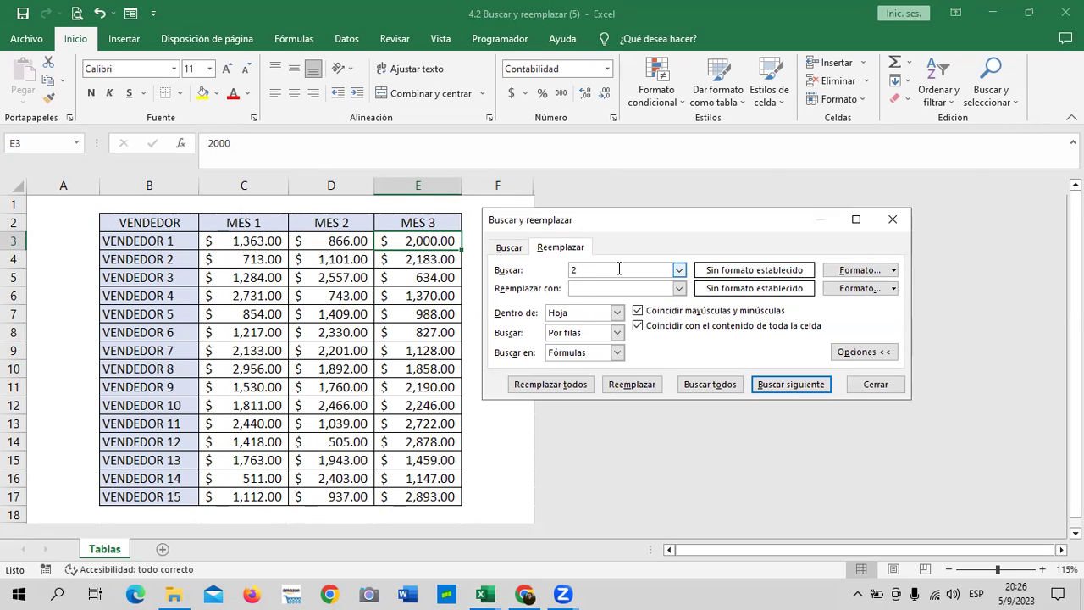
left_click(605, 289)
type("2500")
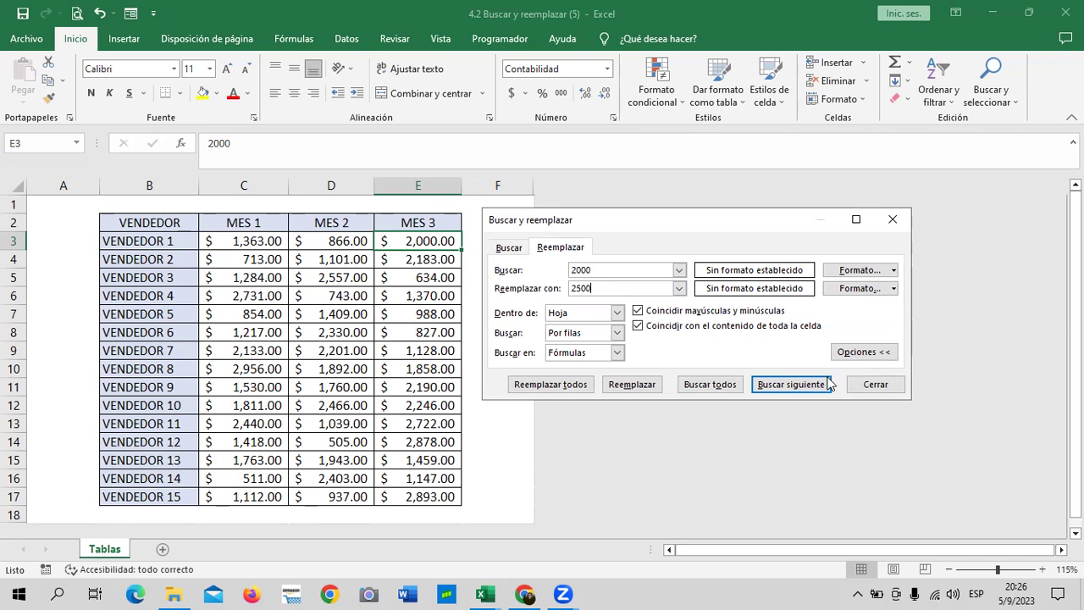
left_click(724, 386)
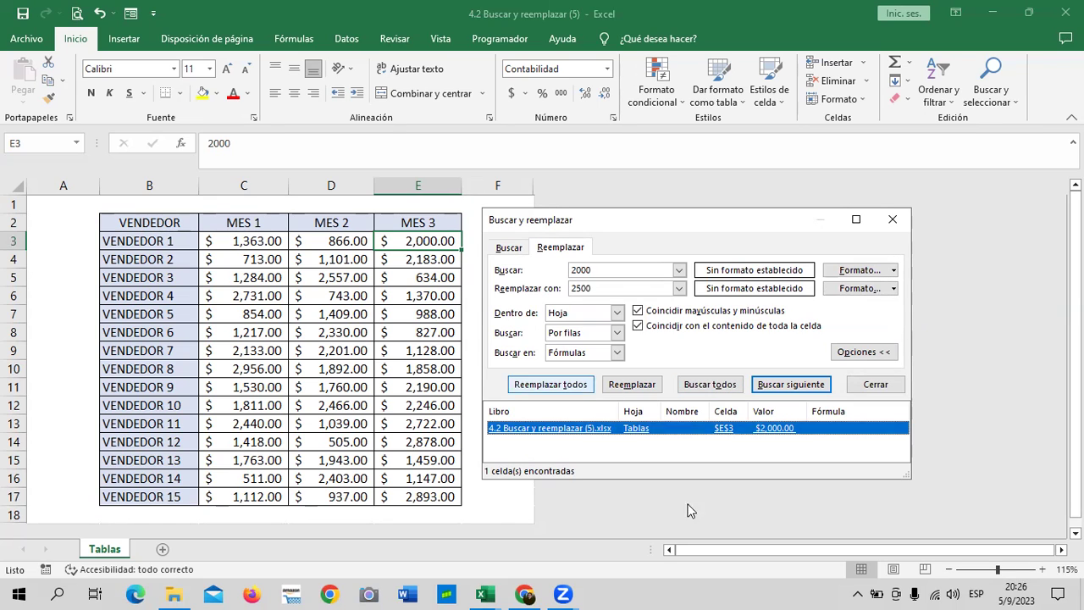
left_click(641, 389)
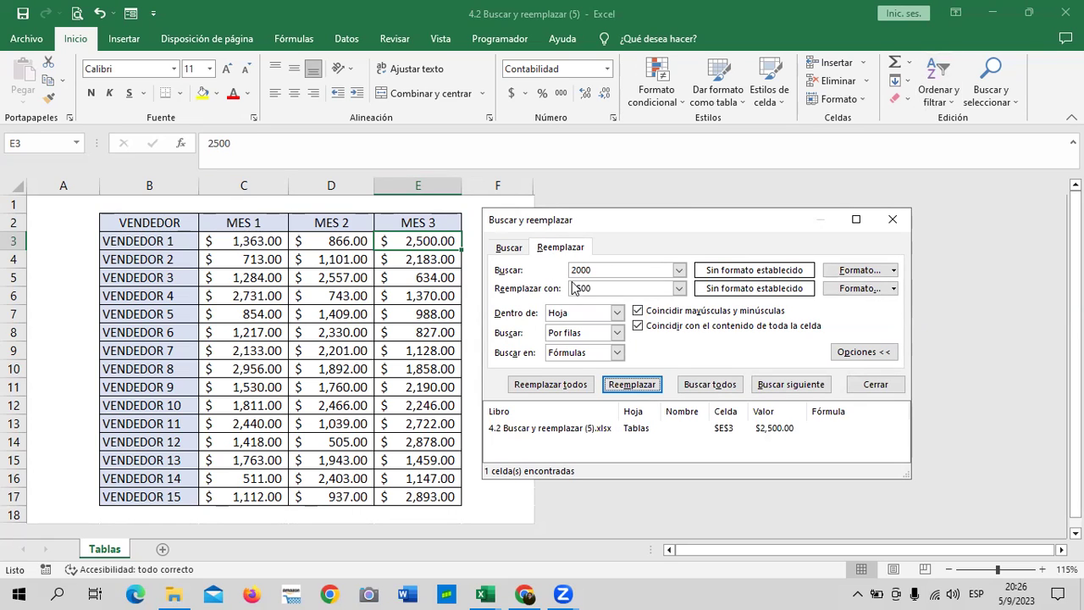
left_click_drag(603, 270, 565, 269)
Search for 3 to replace with 5, which finds 0 matching cells.
key("BackSpace")
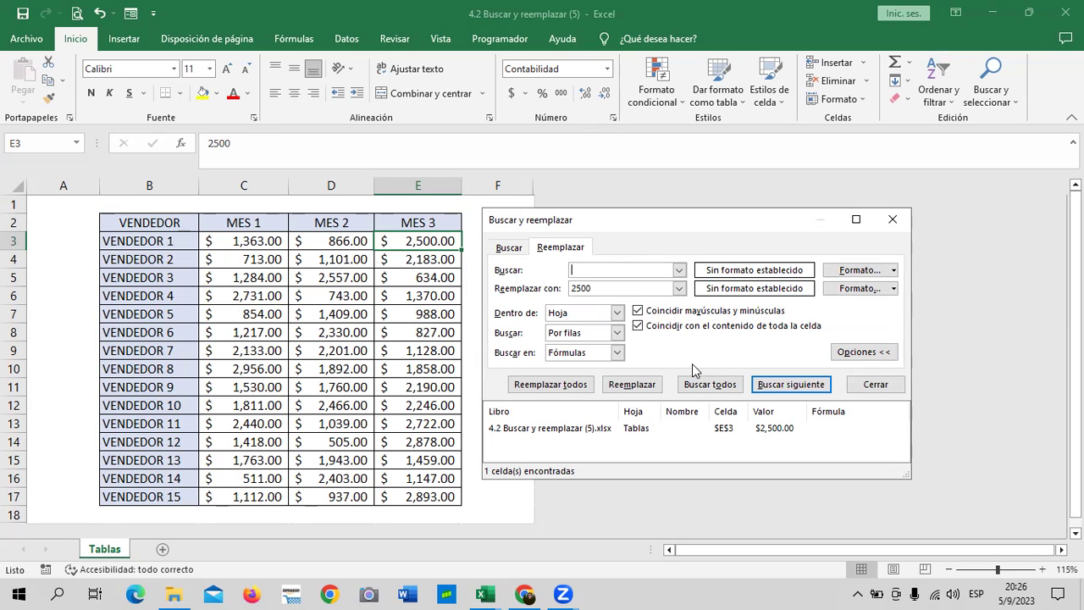
type("3")
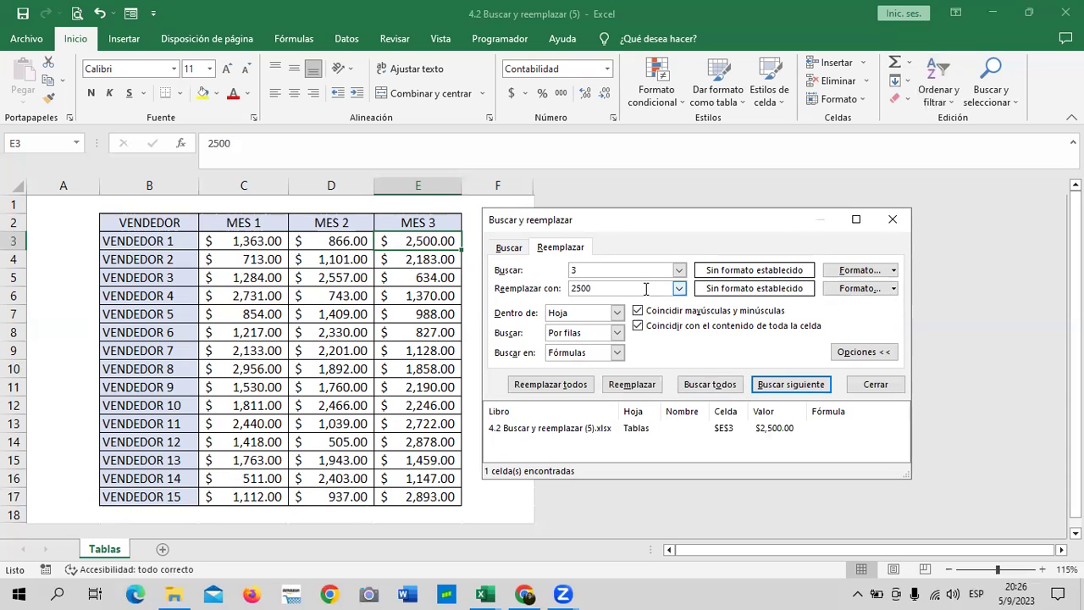
left_click(590, 287)
double_click(587, 290)
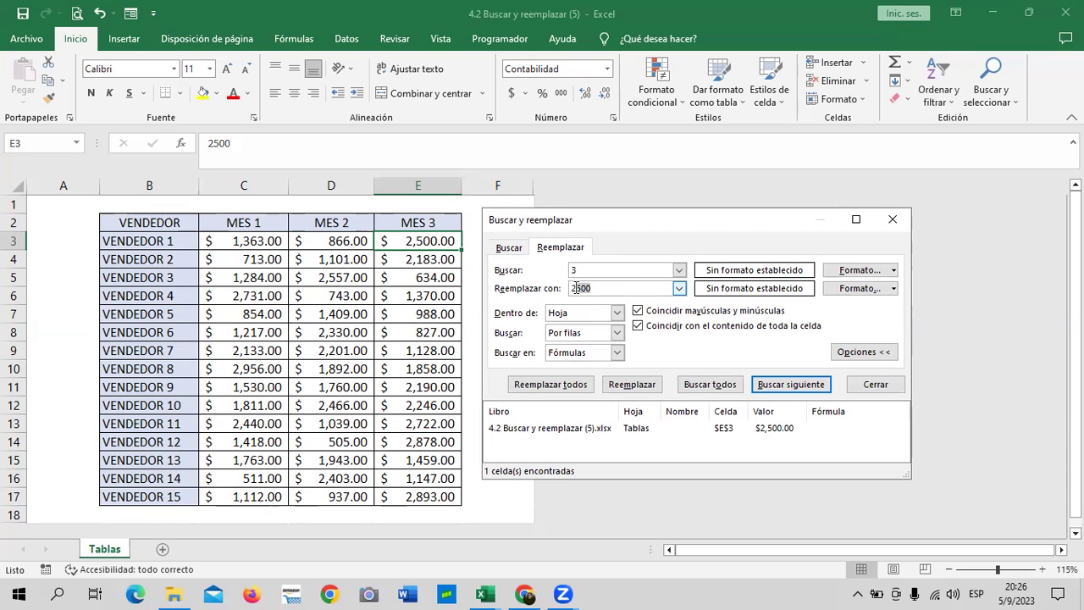
key("BackSpace")
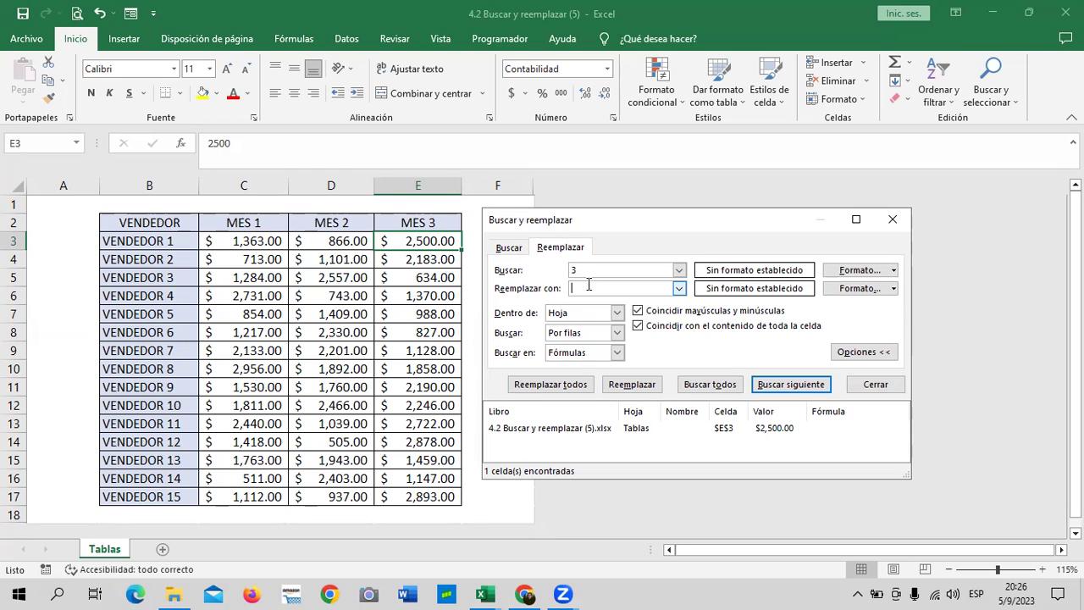
left_click(717, 386)
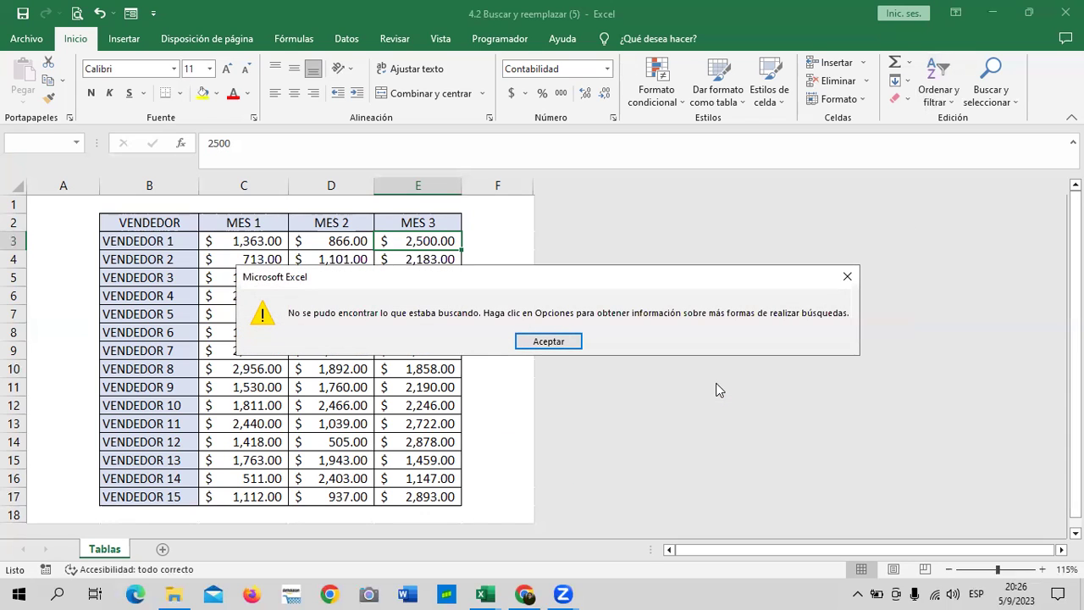
left_click(563, 342)
left_click(592, 270)
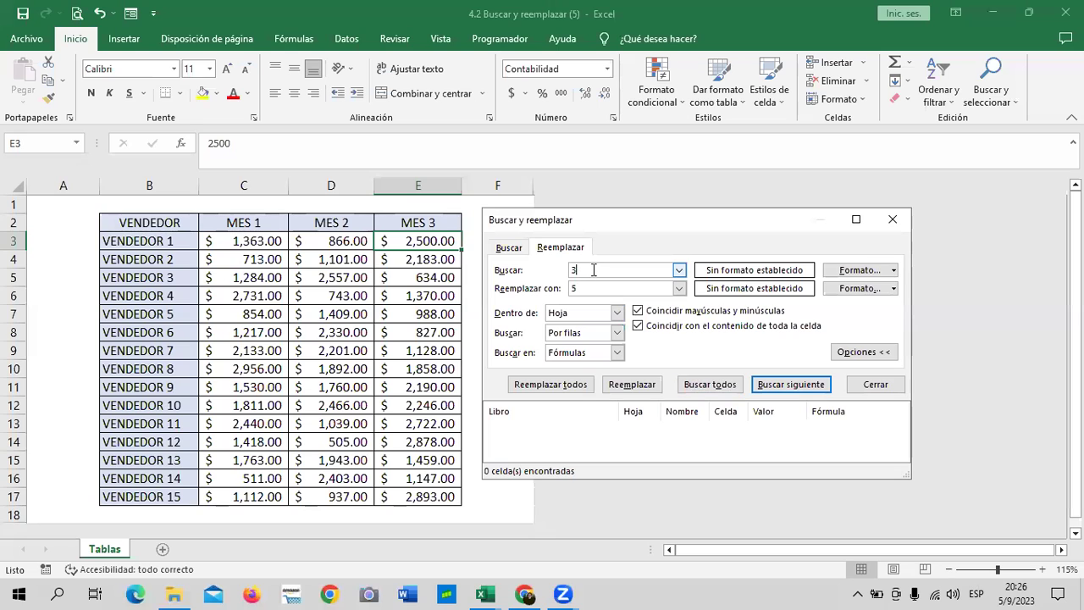
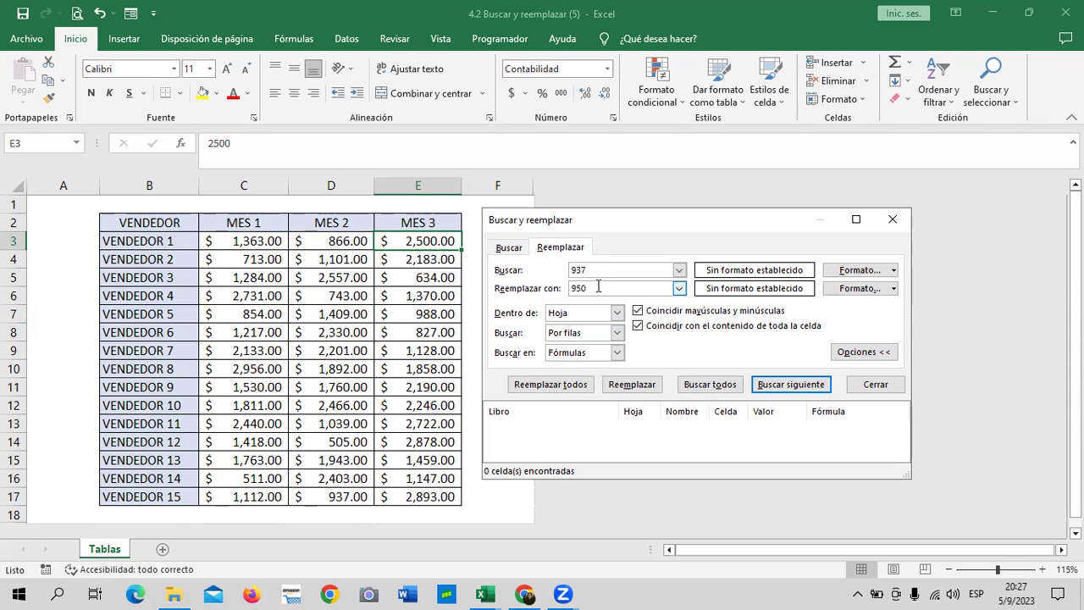
Find 937 and replace it with 950 in cell D17, dismissing the no-more-matches message.
left_click(712, 386)
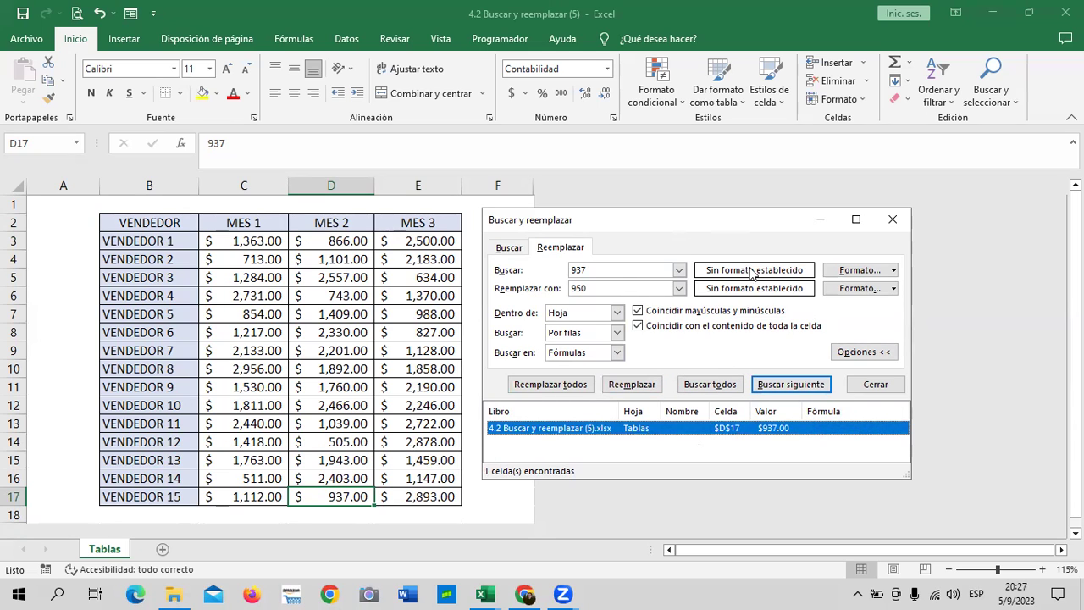
left_click(631, 384)
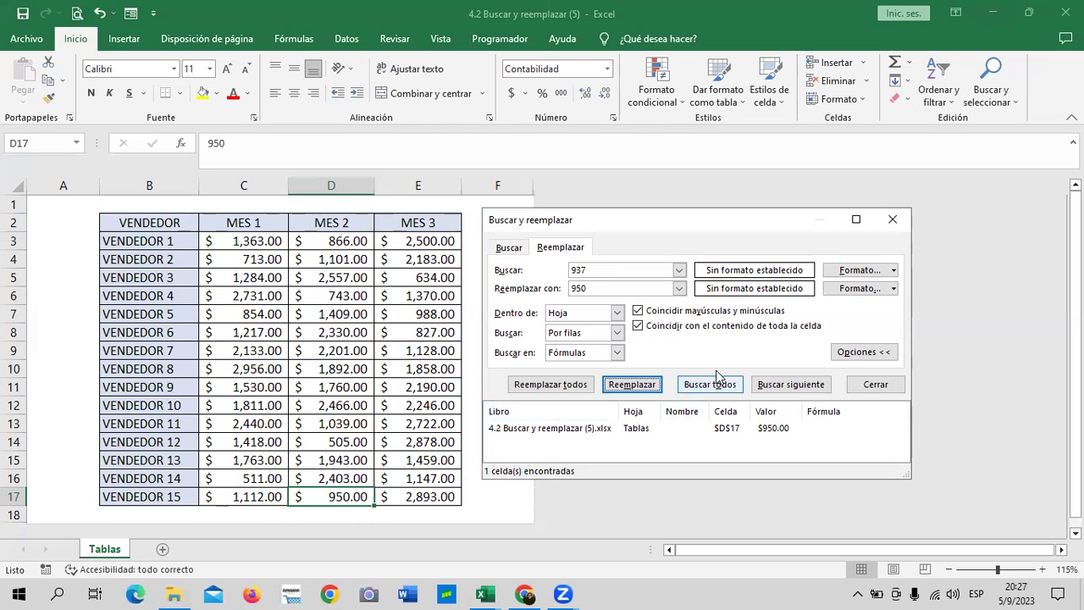
left_click(799, 385)
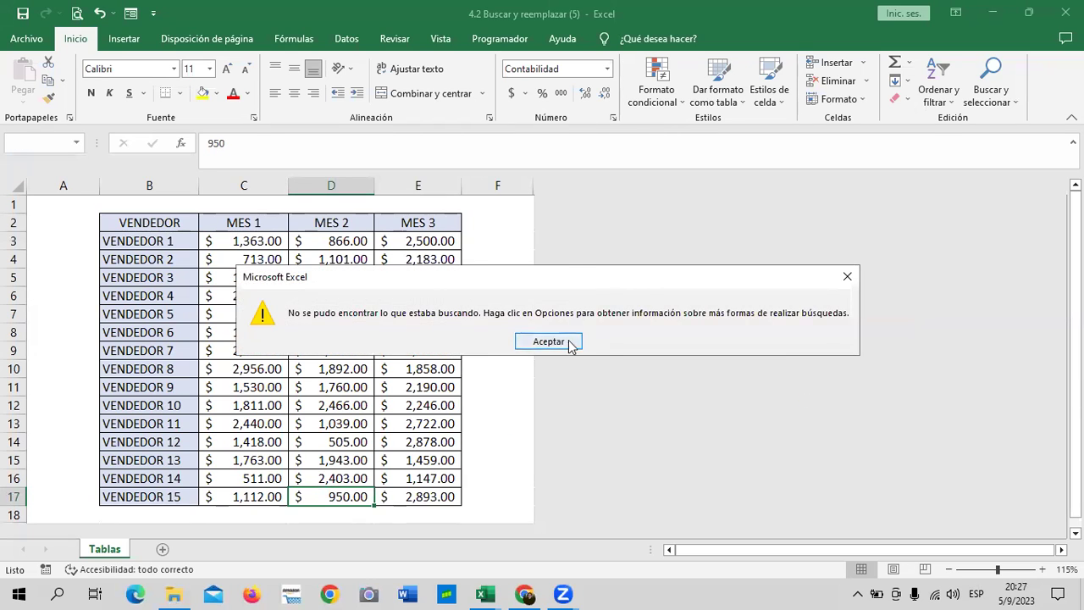
left_click(570, 345)
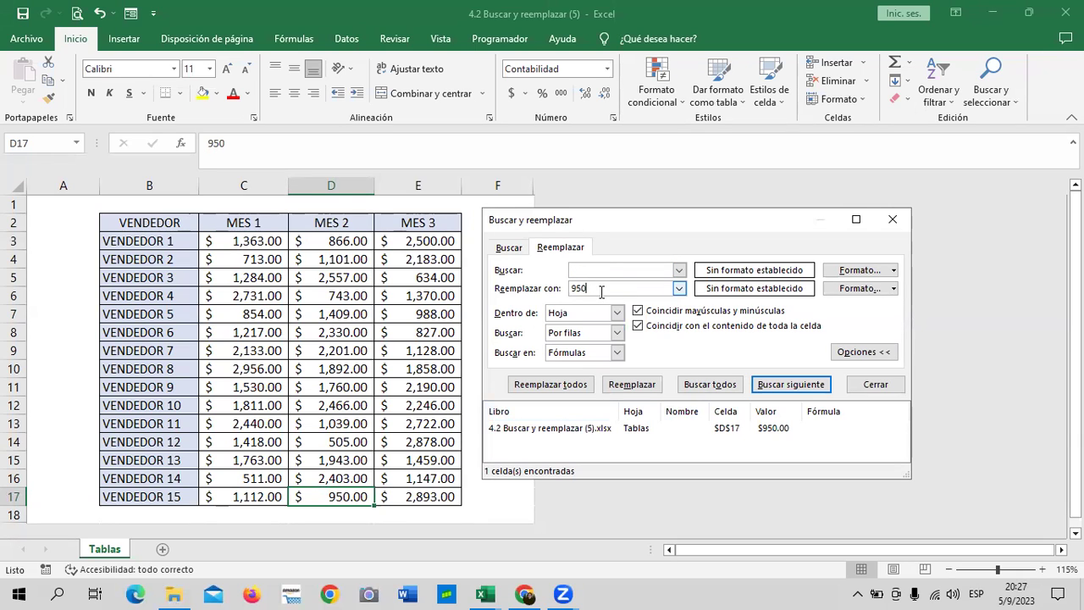
Search for 950 with 975 as the replacement and pick its D17 match.
type("950")
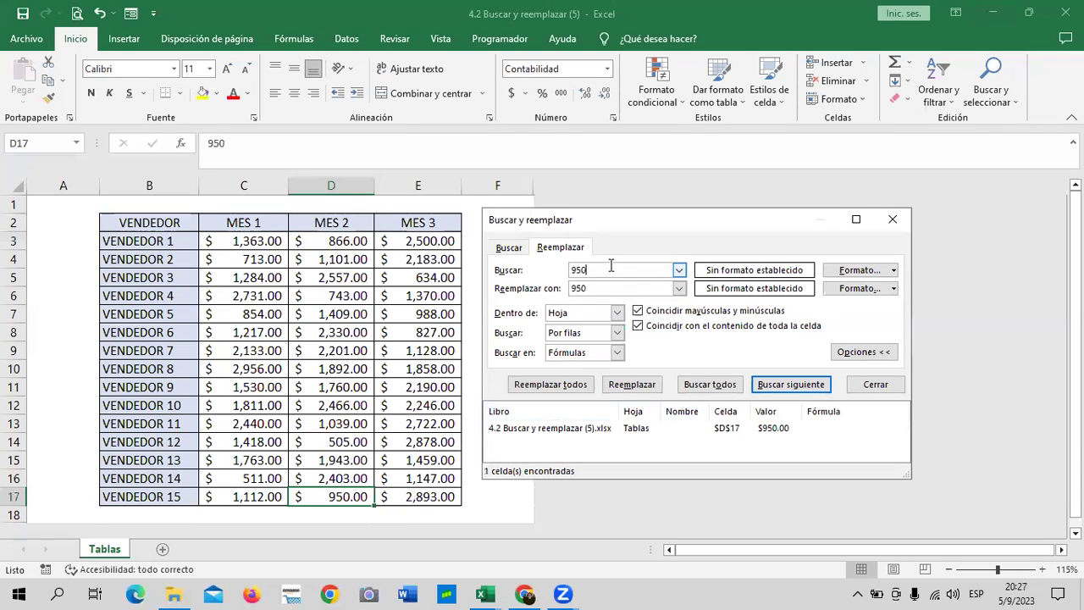
left_click(610, 288)
type("975")
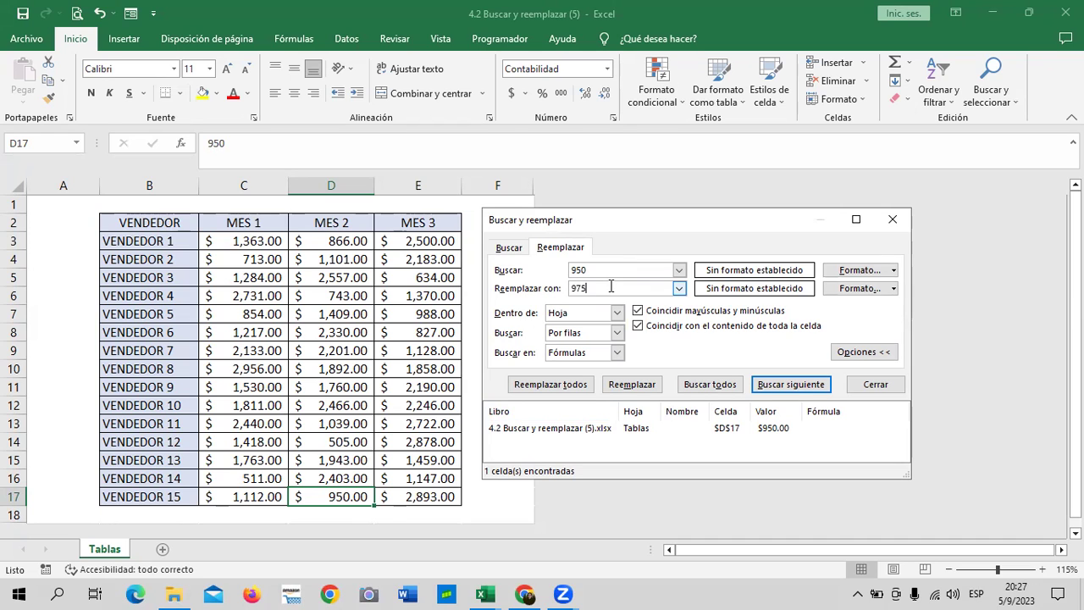
left_click(797, 387)
left_click(781, 385)
left_click(554, 428)
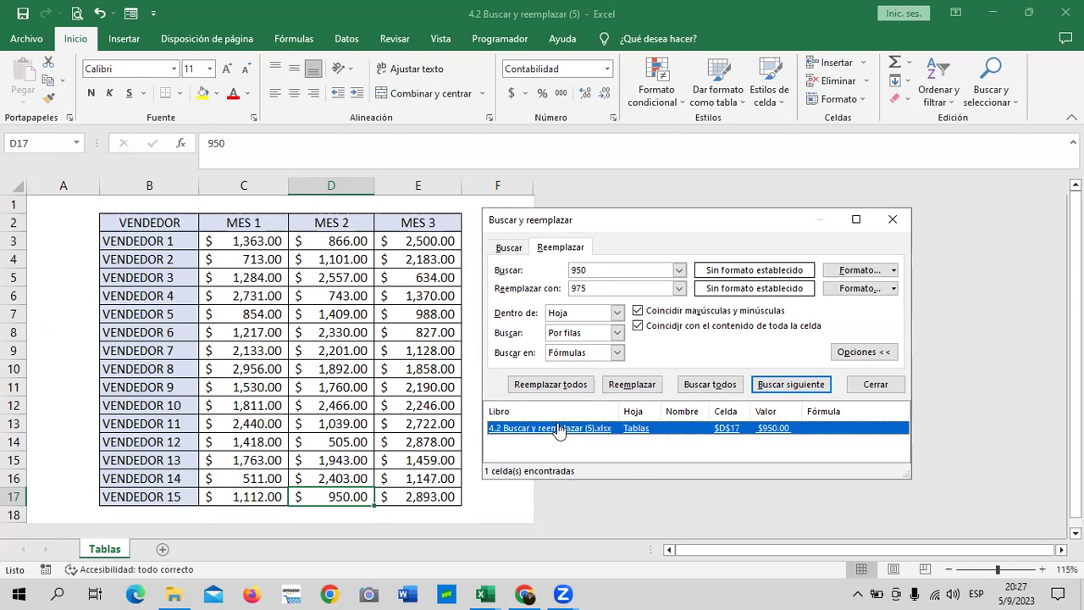
left_click(732, 429)
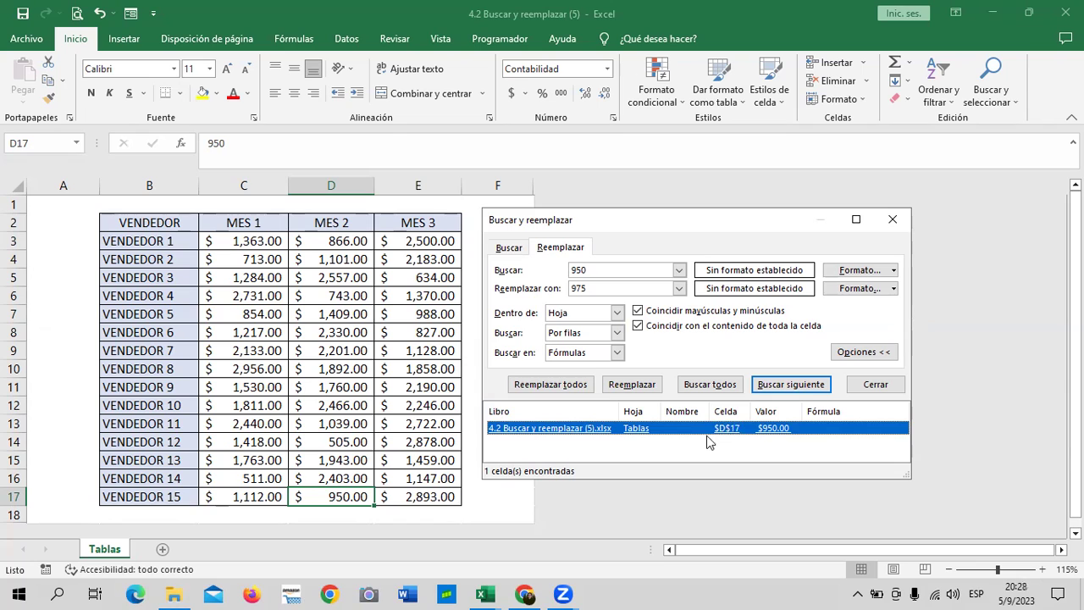
Set the search scope to Libro (whole workbook) and select the $D$17 result.
left_click(255, 316)
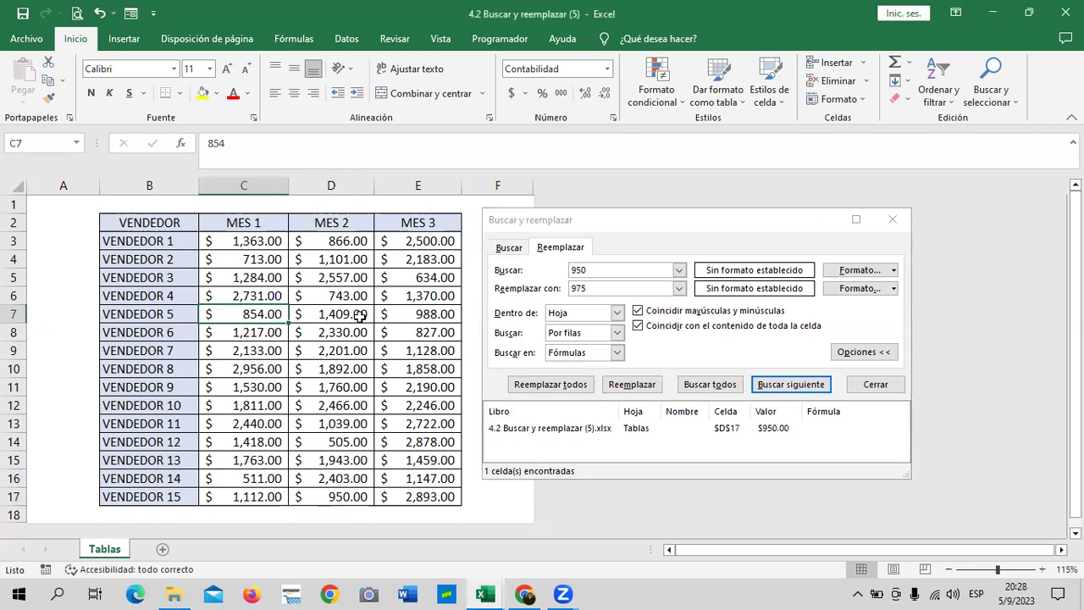
left_click(406, 315)
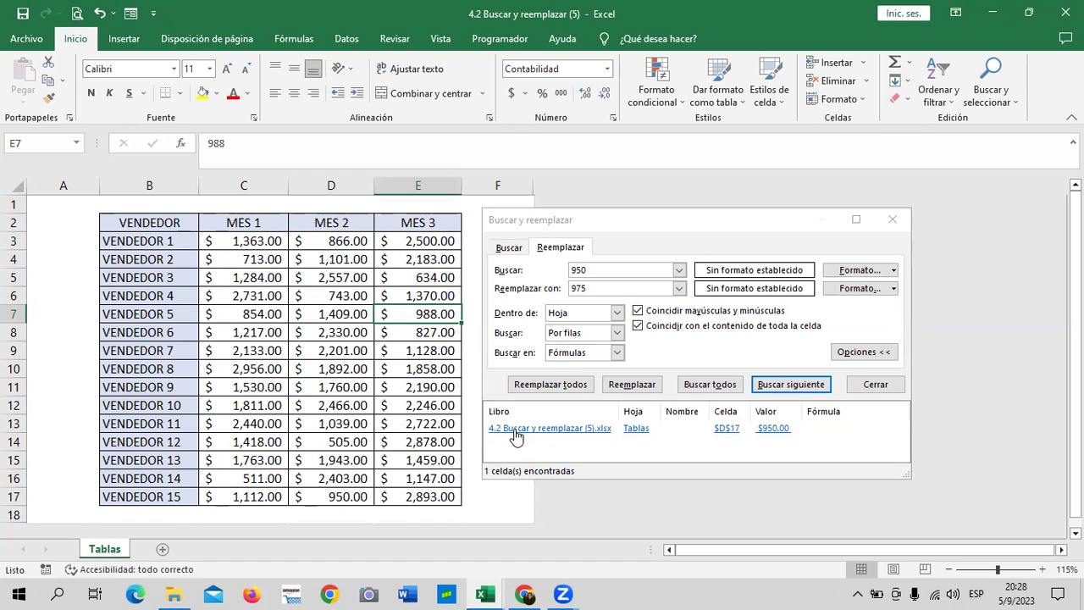
left_click(616, 313)
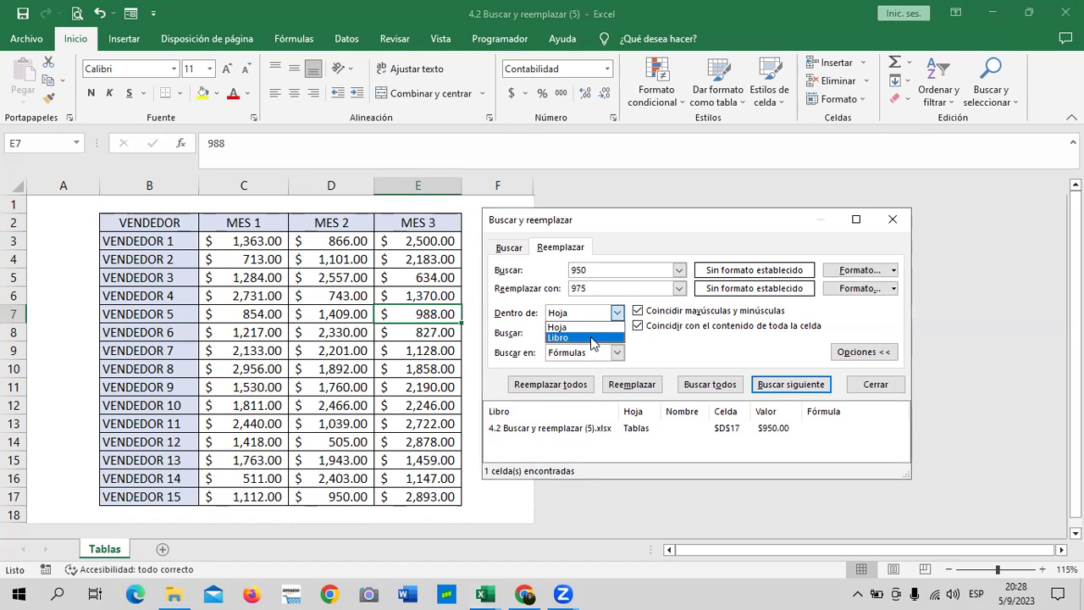
left_click(593, 337)
left_click(545, 430)
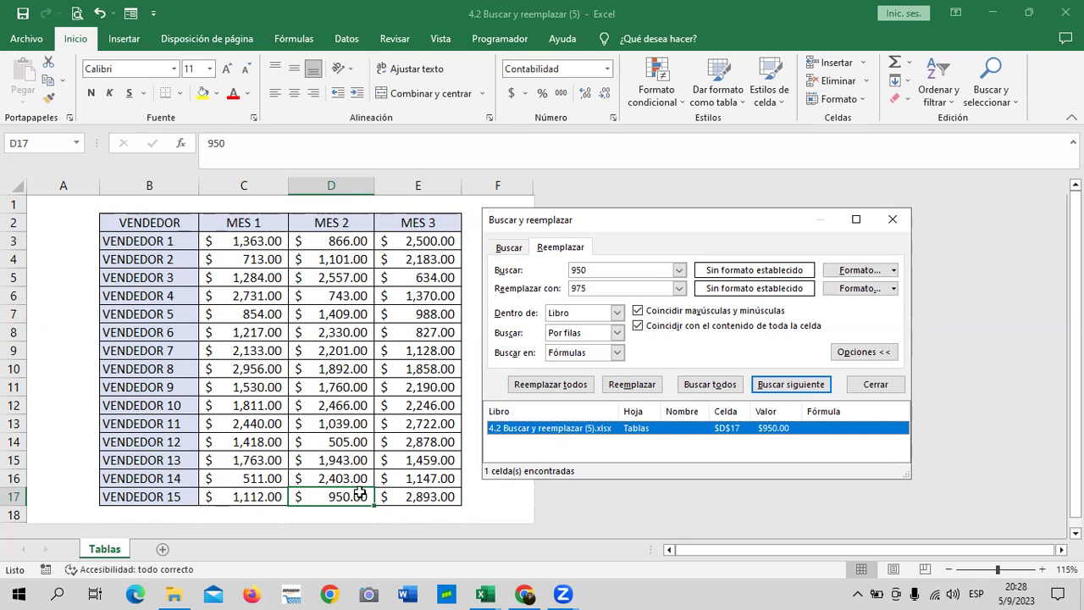
left_click(325, 496)
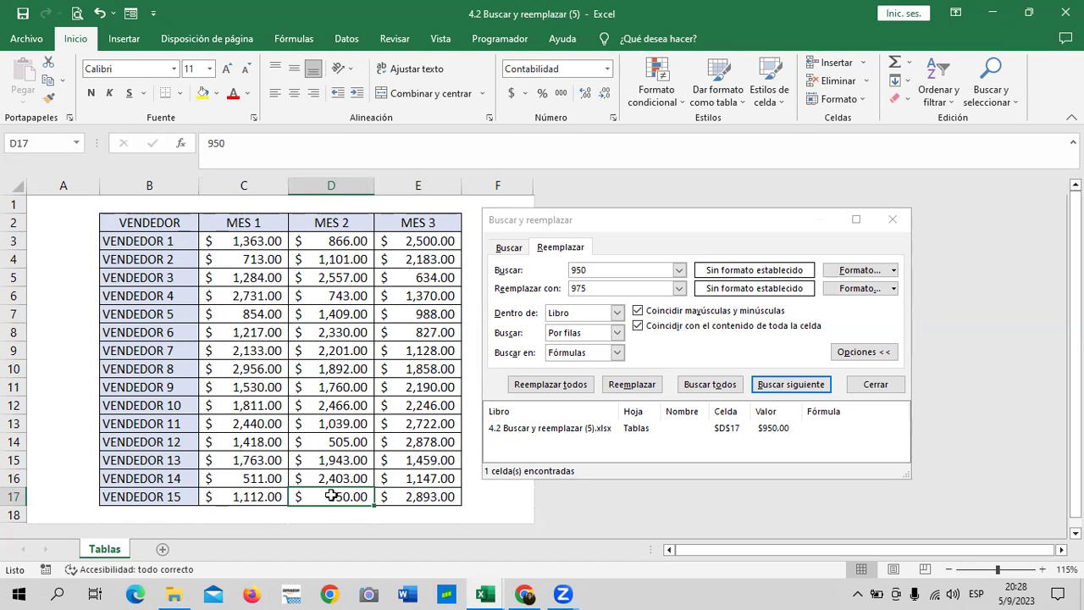
left_click(733, 428)
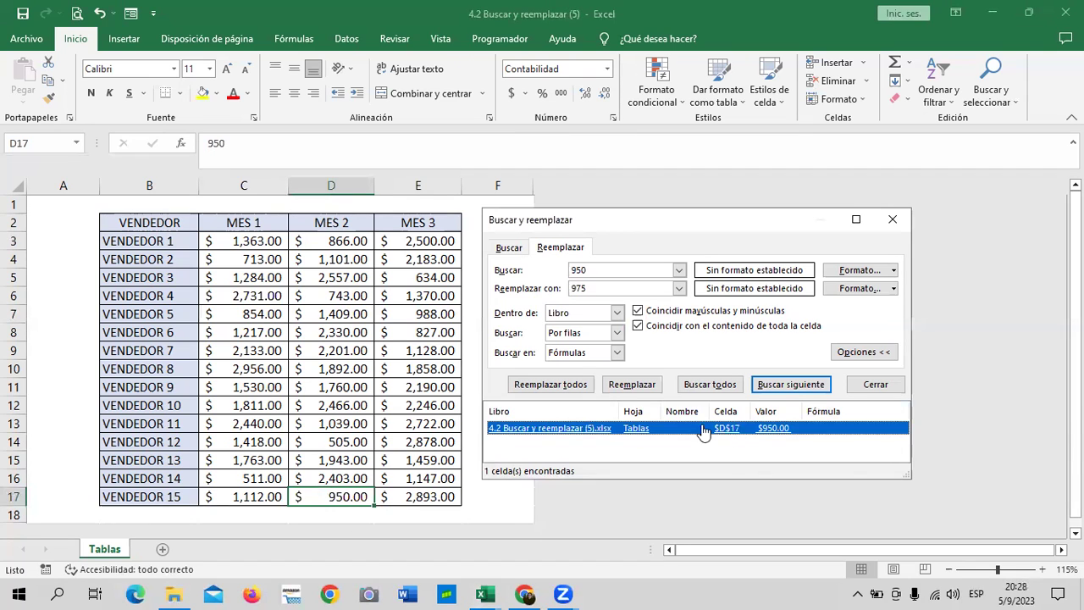
left_click(355, 496)
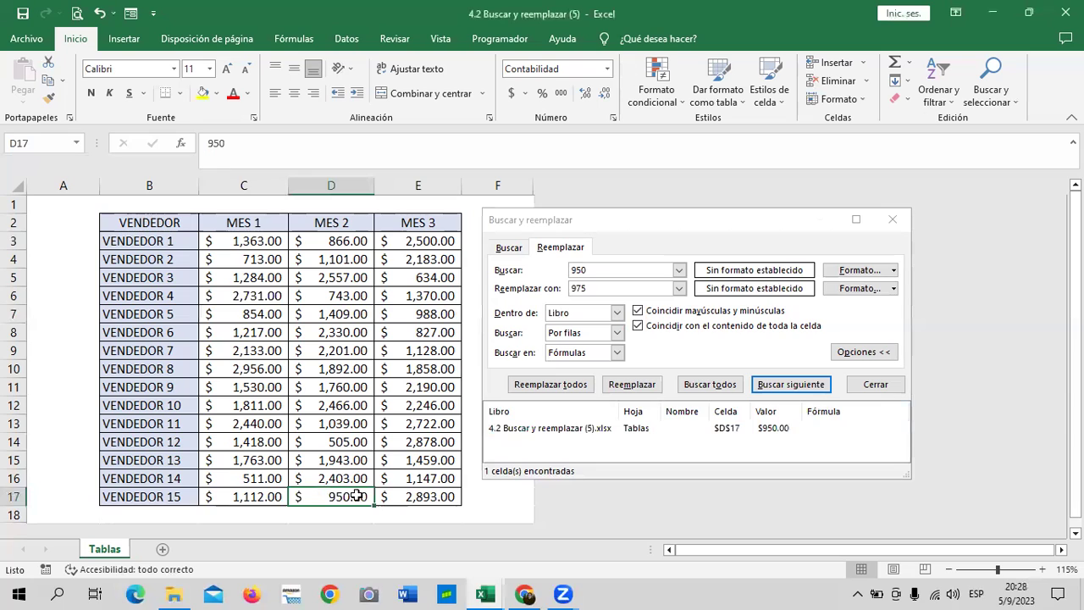
left_click(617, 270)
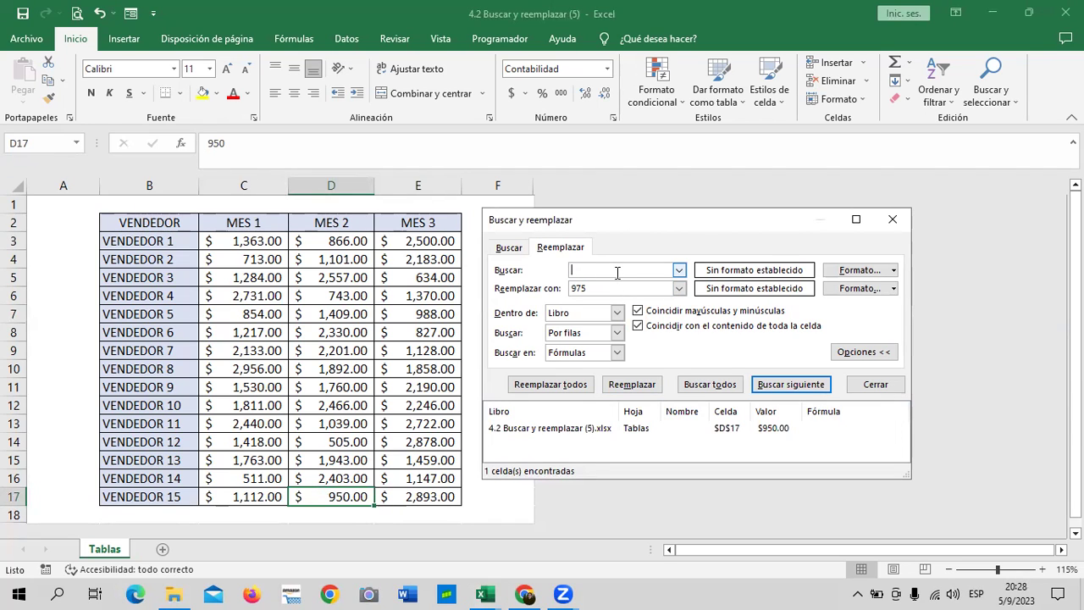
Search for 866 and replace it with 890 in cell D3.
type("866")
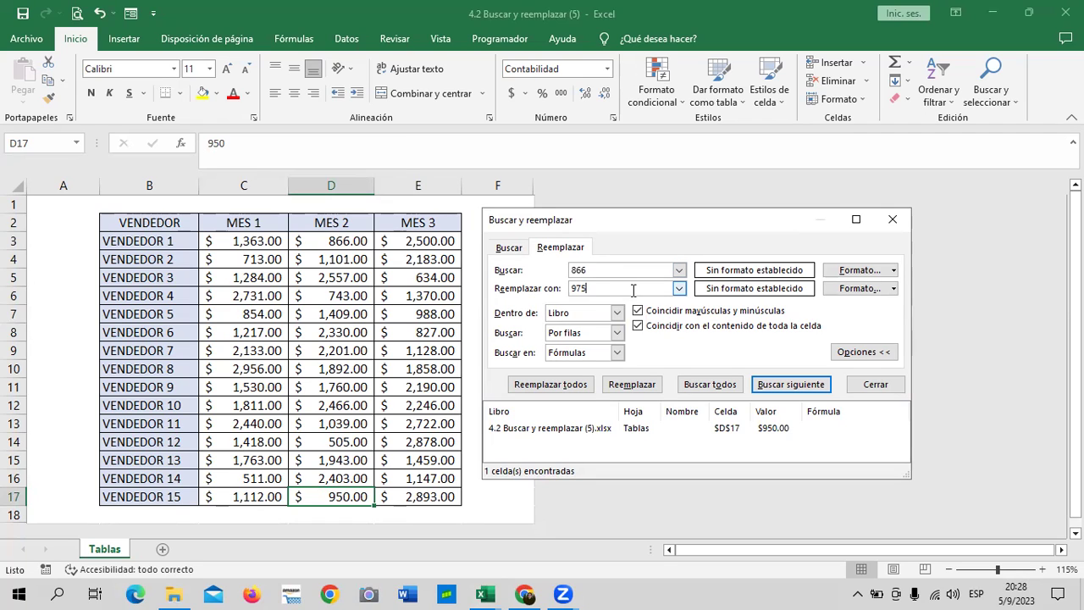
key("BackSpace")
key("BackSpace")
type("90")
left_click(789, 385)
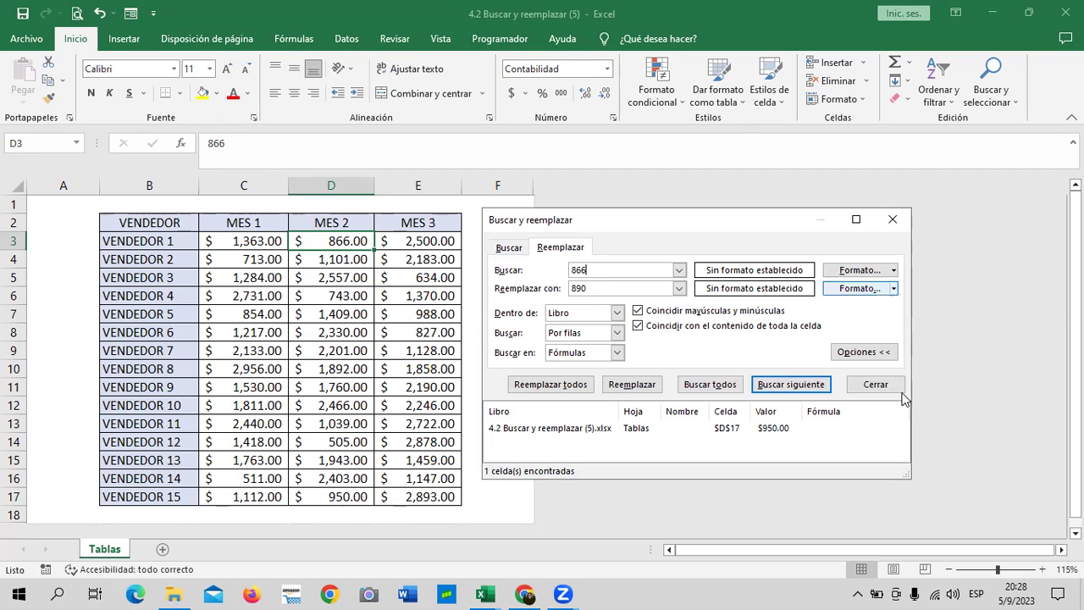
left_click(644, 388)
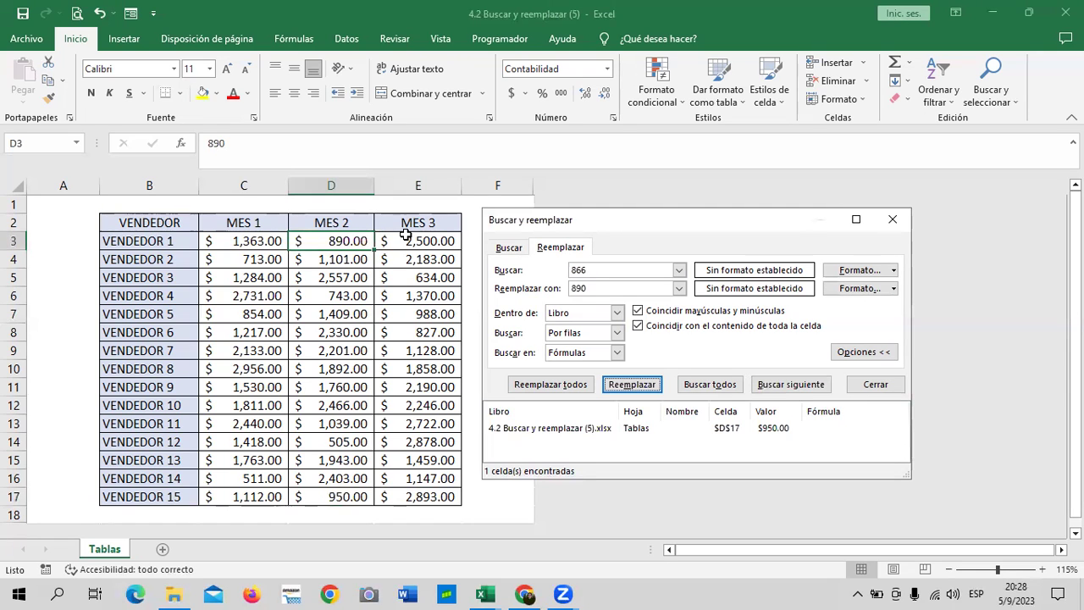
left_click(605, 269)
type("2600")
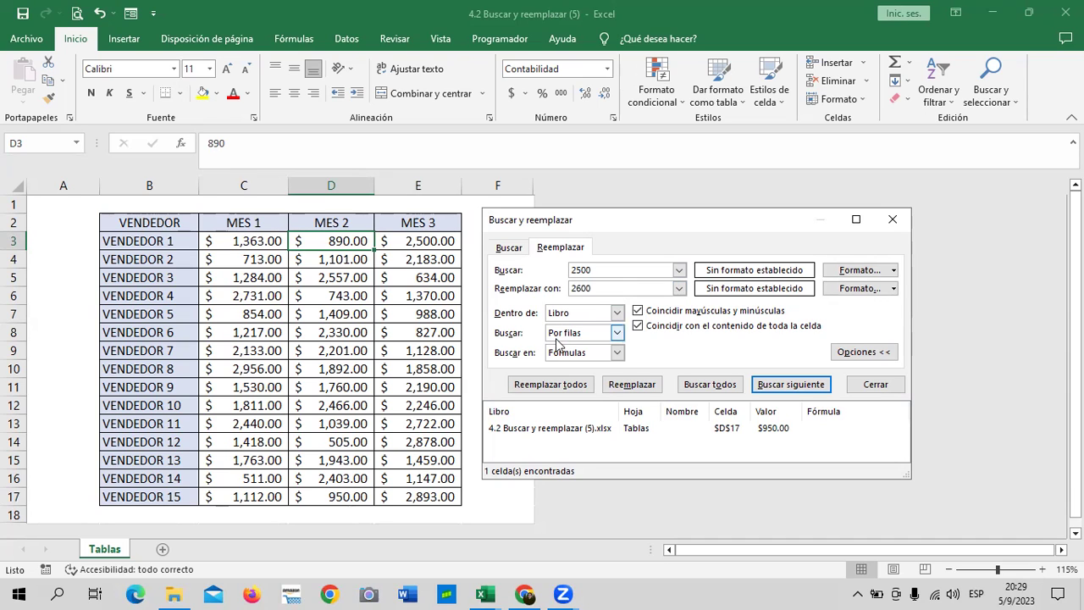
Replace 2500 with 2600 so cell E3 reads 2,600.00.
left_click(622, 386)
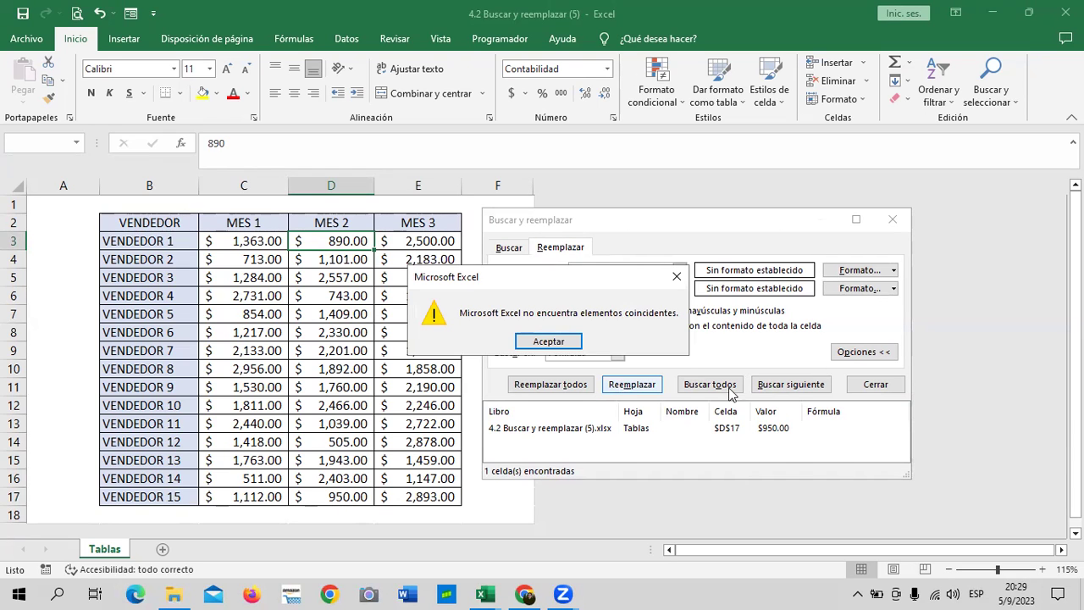
left_click(549, 341)
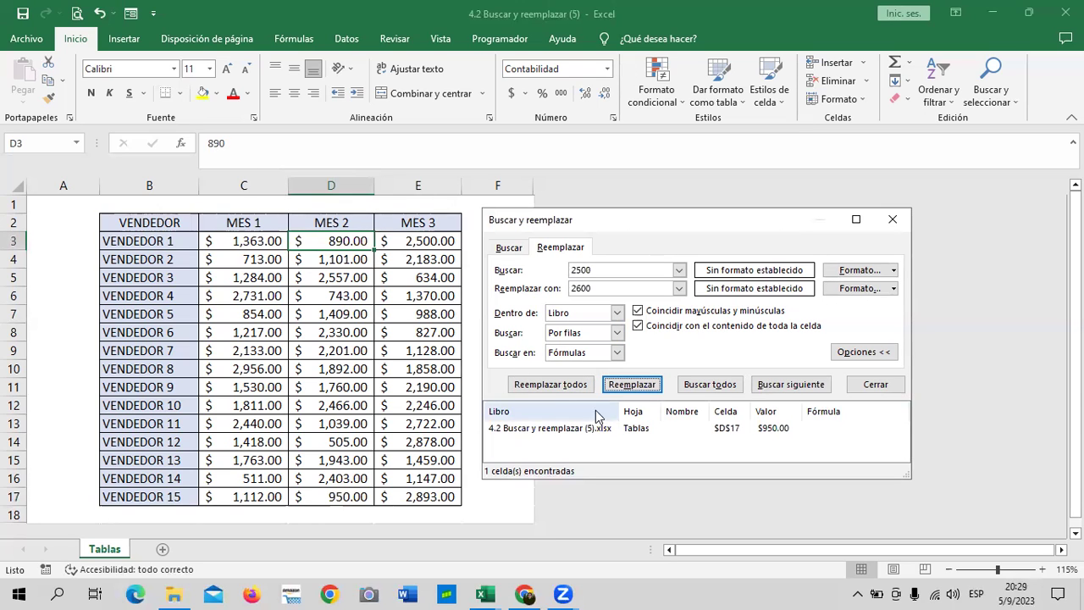
key("Return")
left_click(599, 270)
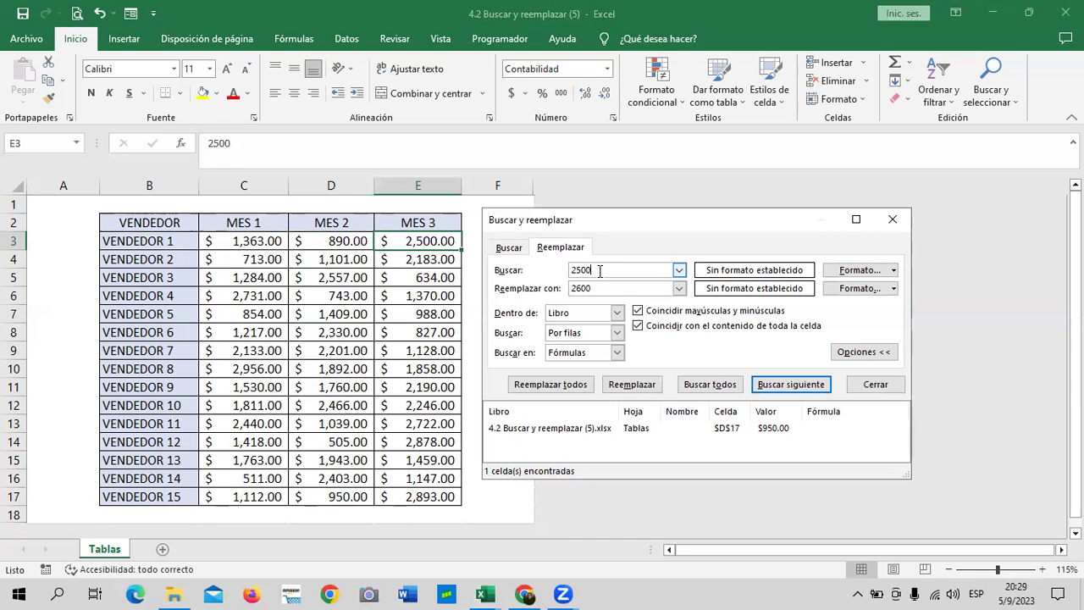
left_click(609, 288)
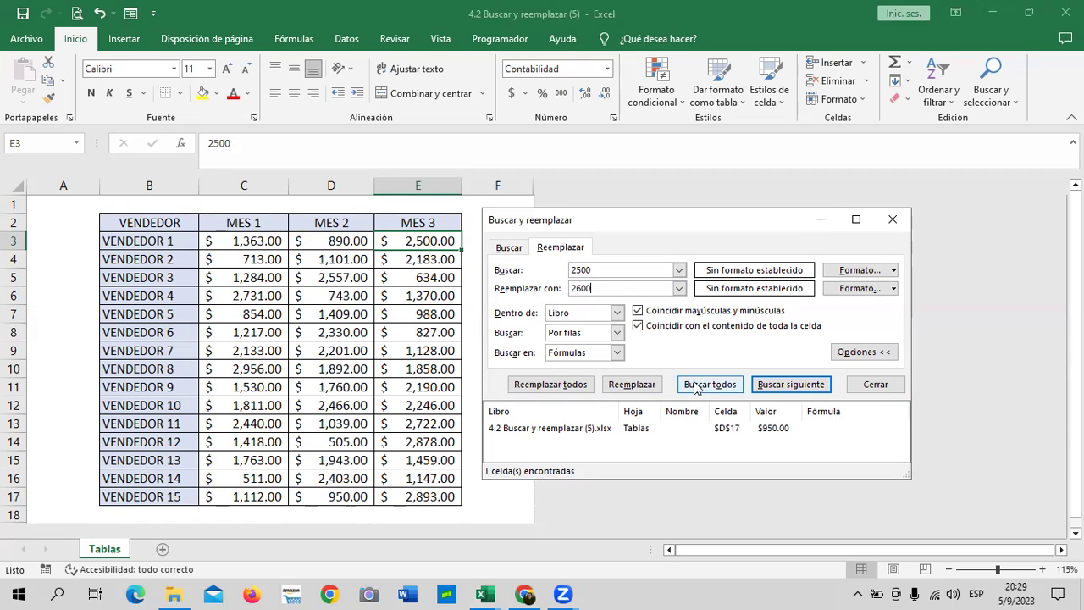
left_click(578, 386)
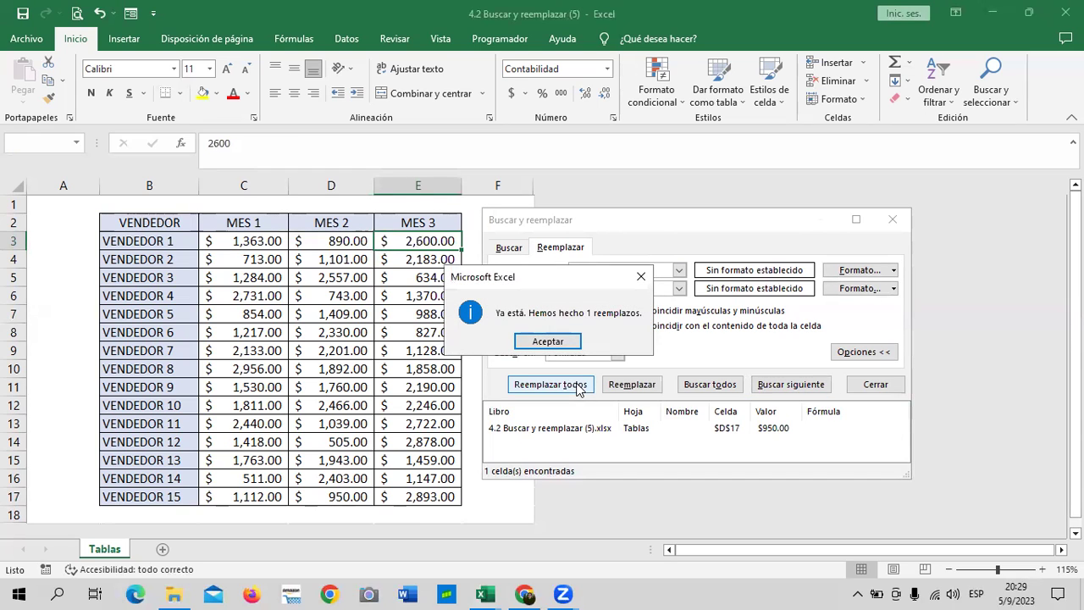
left_click(548, 342)
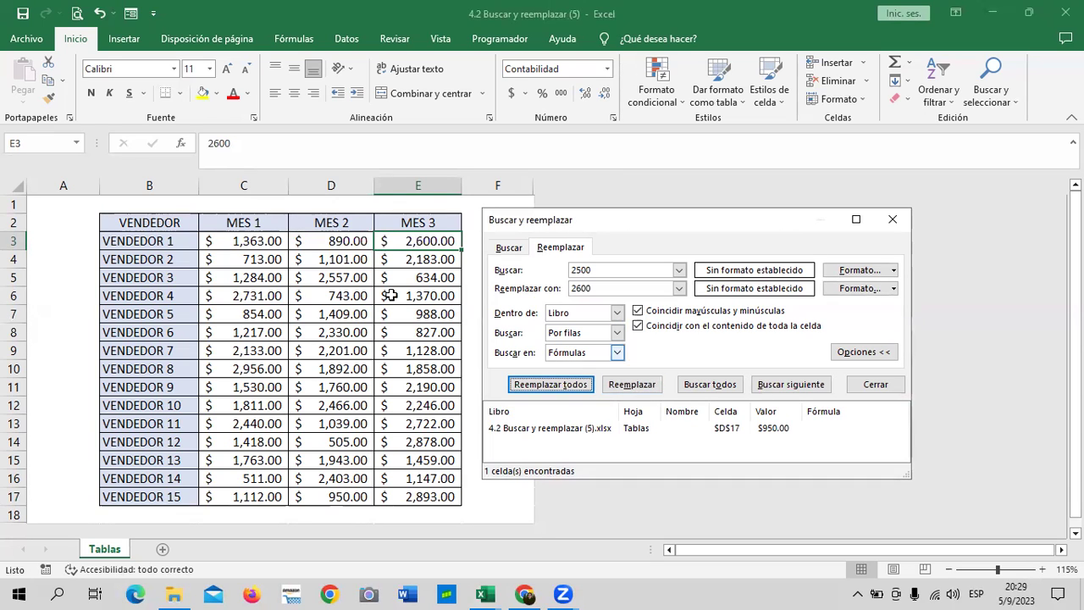
left_click(607, 270)
Replace 713 with 725 in cell C4, then close Buscar y reemplazar.
key("BackSpace")
key("BackSpace")
key("BackSpace")
type("71")
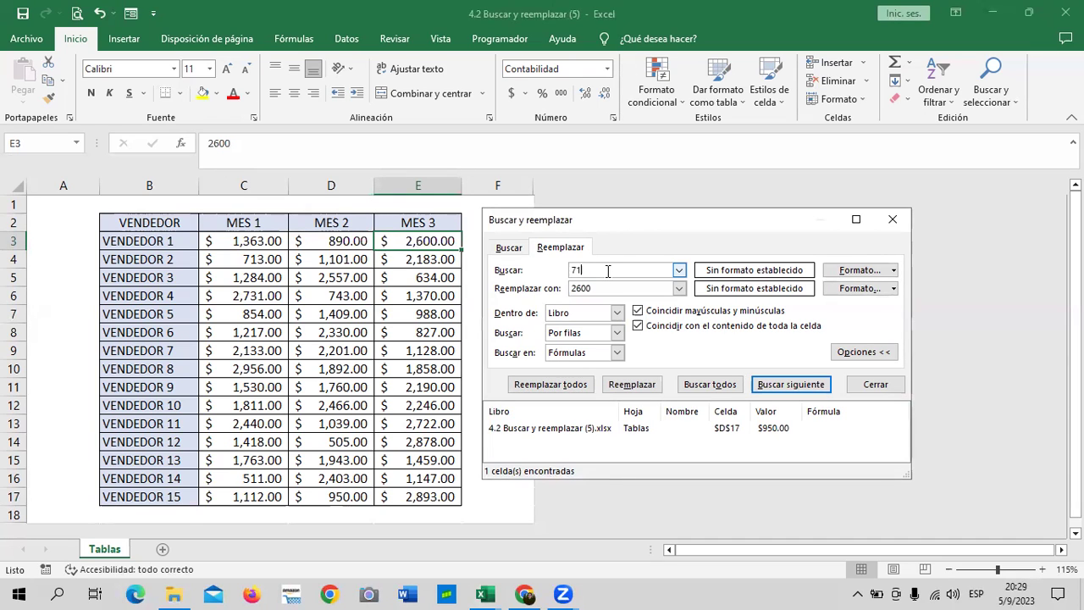
type("3")
key("BackSpace")
key("BackSpace")
key("BackSpace")
type("0")
left_click(623, 386)
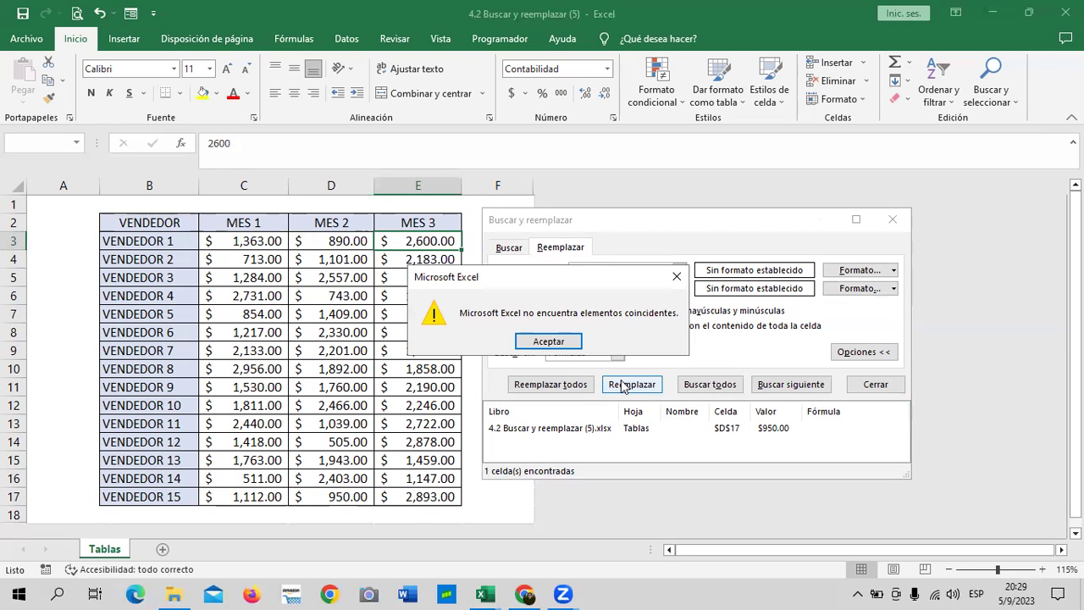
left_click(535, 341)
left_click(234, 257)
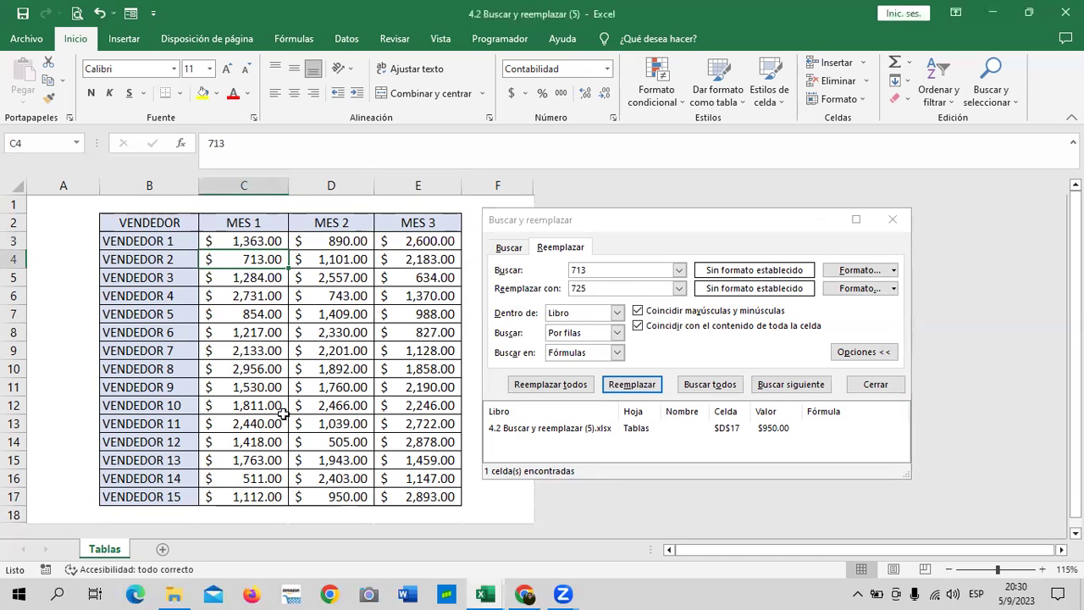
left_click(327, 399)
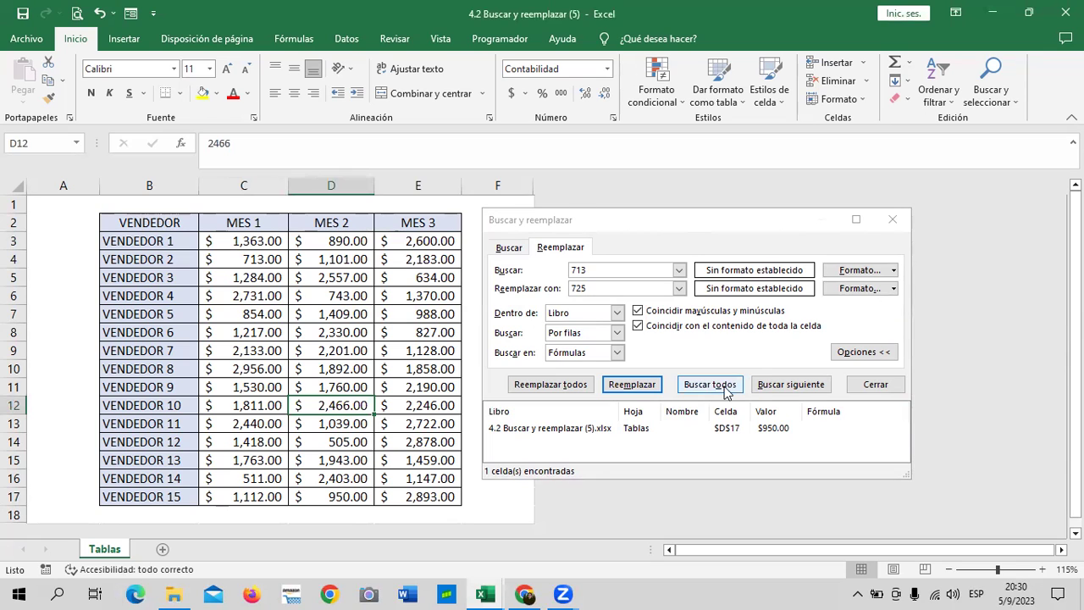
left_click(780, 388)
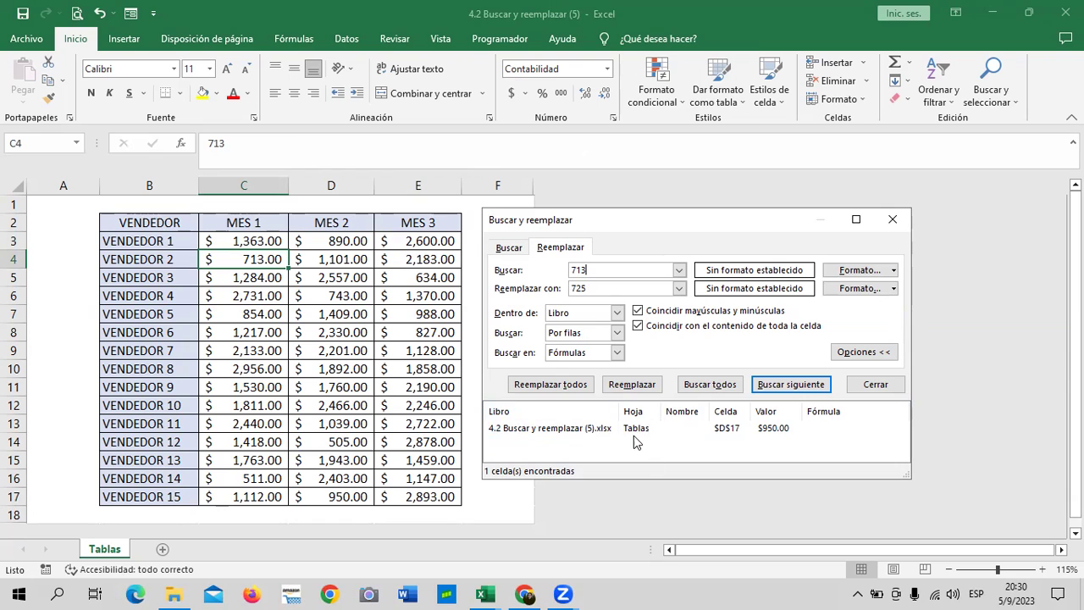
left_click(645, 389)
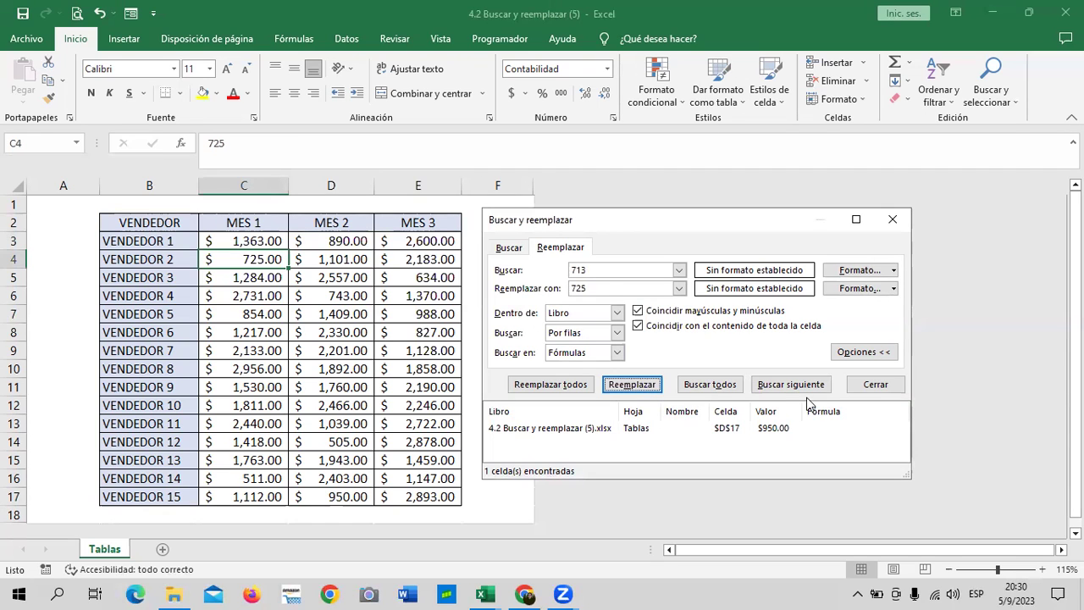
left_click(893, 221)
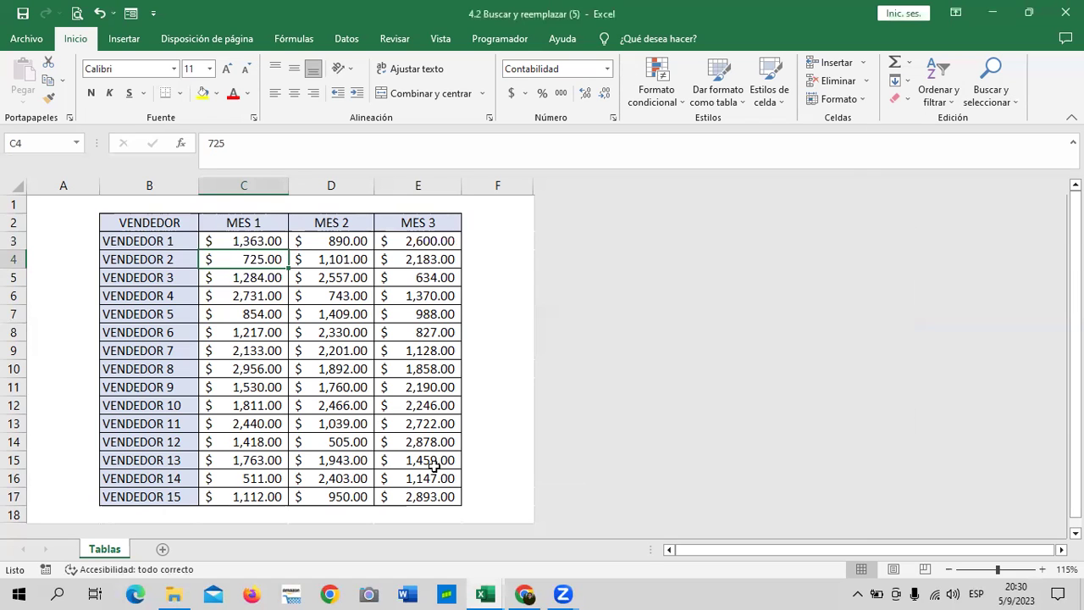
mouse_move(484, 593)
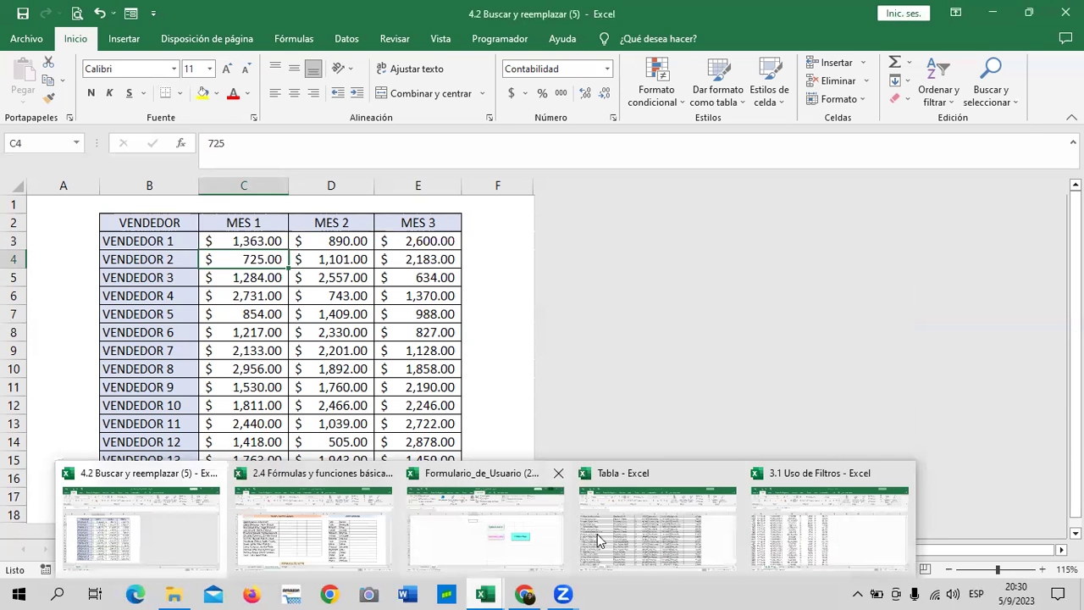
Bring up the 3.1 Uso de Filtros workbook and scroll to the top of the sales table.
left_click(808, 542)
scroll(182, 355, "up", 3)
scroll(194, 377, "up", 7)
scroll(194, 376, "up", 5)
scroll(196, 379, "up", 6)
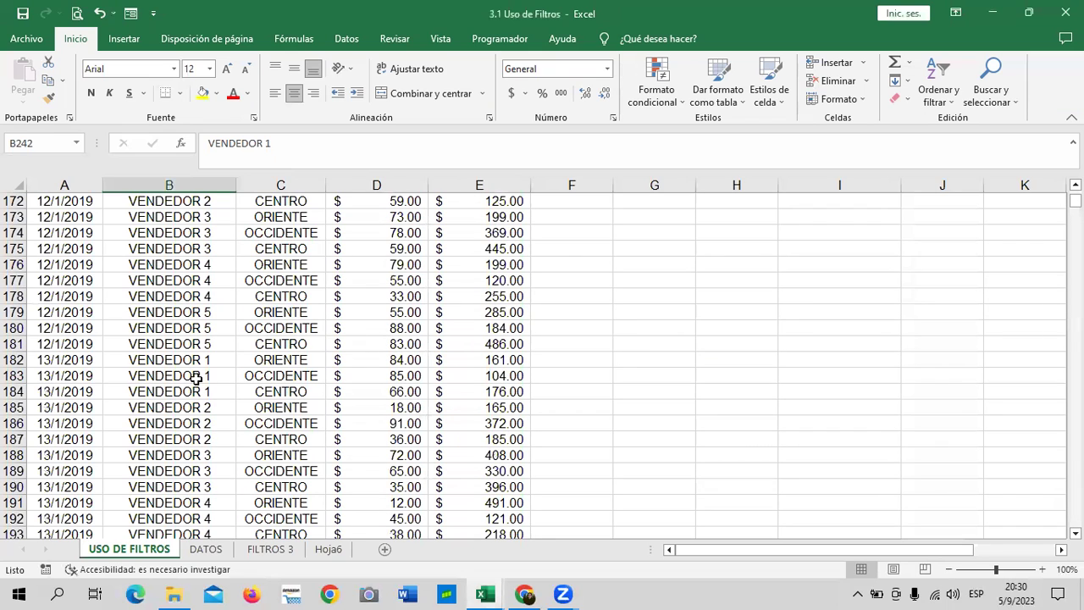
scroll(204, 375, "up", 3)
scroll(204, 375, "up", 5)
scroll(204, 375, "up", 8)
scroll(204, 375, "up", 4)
scroll(206, 364, "up", 9)
scroll(206, 364, "up", 9)
scroll(205, 357, "up", 8)
scroll(205, 358, "up", 9)
scroll(205, 357, "up", 2)
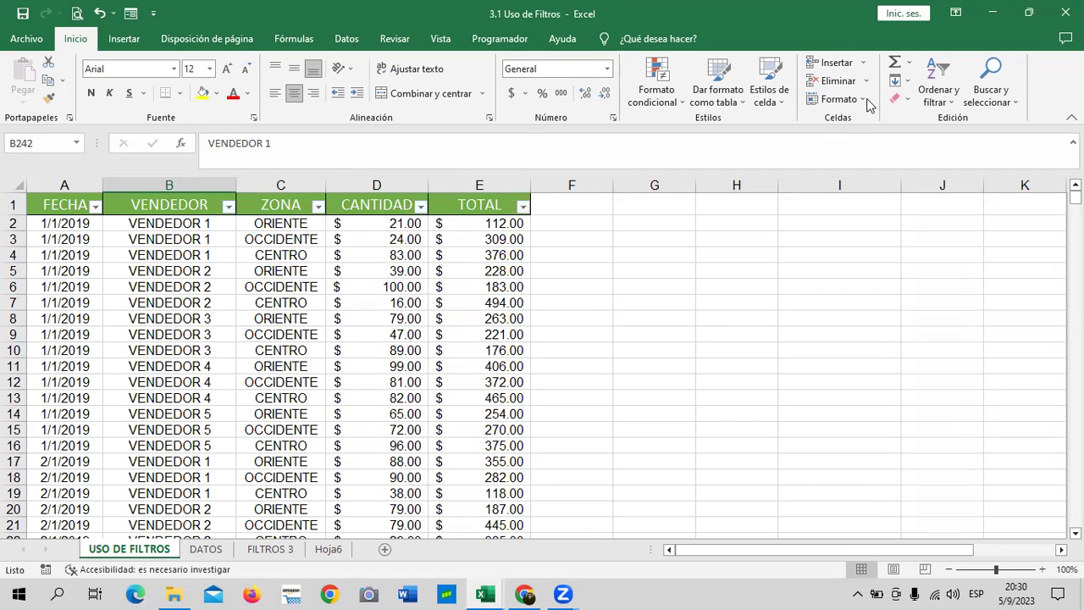
Turn off Filtro on the sales table and return to the course in Chrome.
left_click(415, 266)
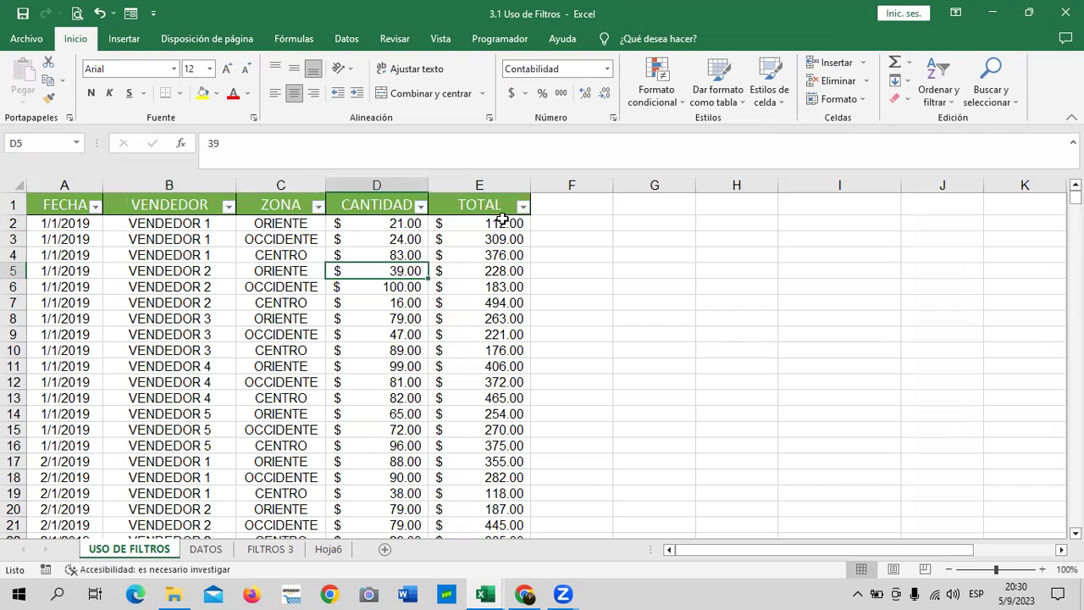
left_click(945, 86)
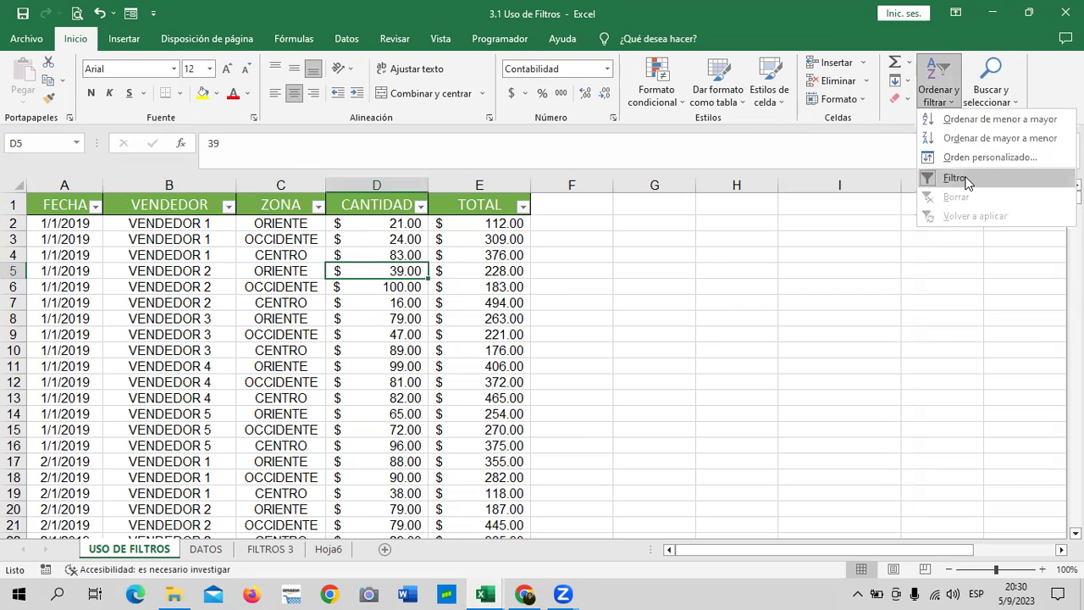
key("Return")
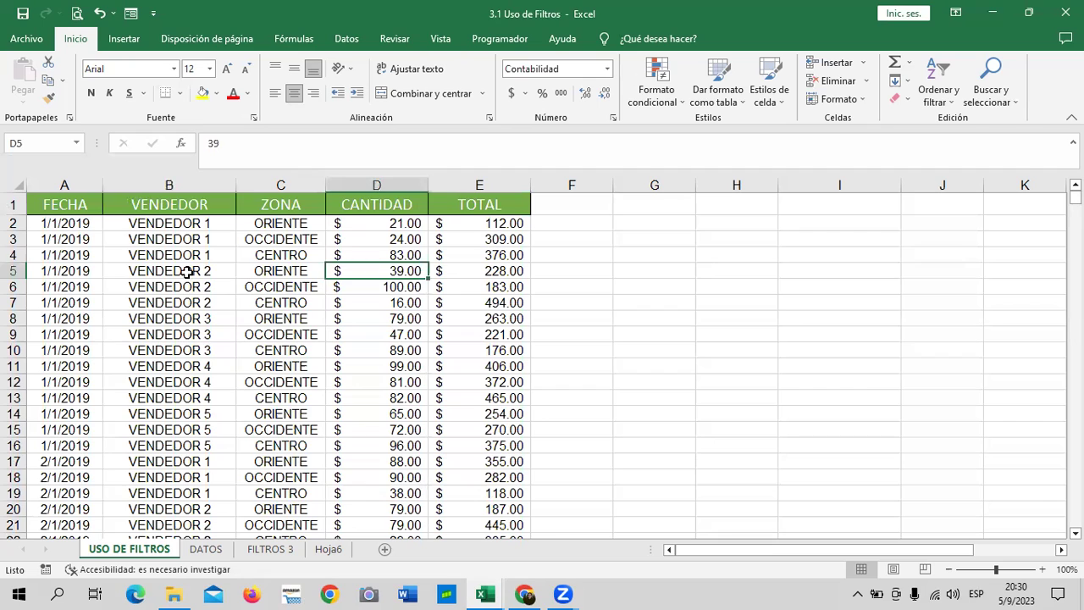
left_click(159, 255)
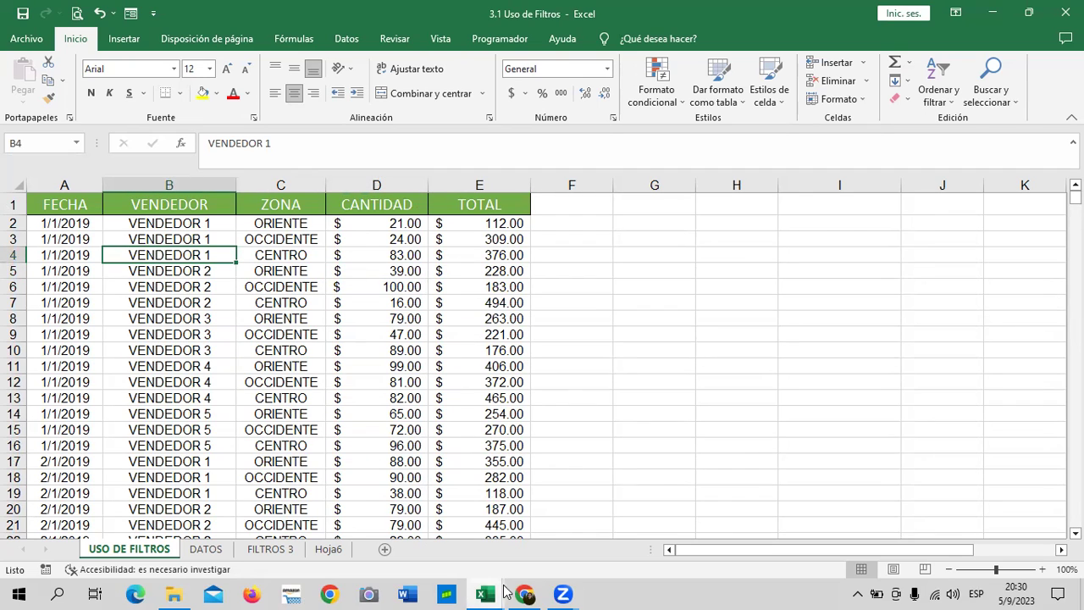
left_click(532, 591)
Open and read through the 4.3 lesson objective page.
scroll(460, 369, "up", 5)
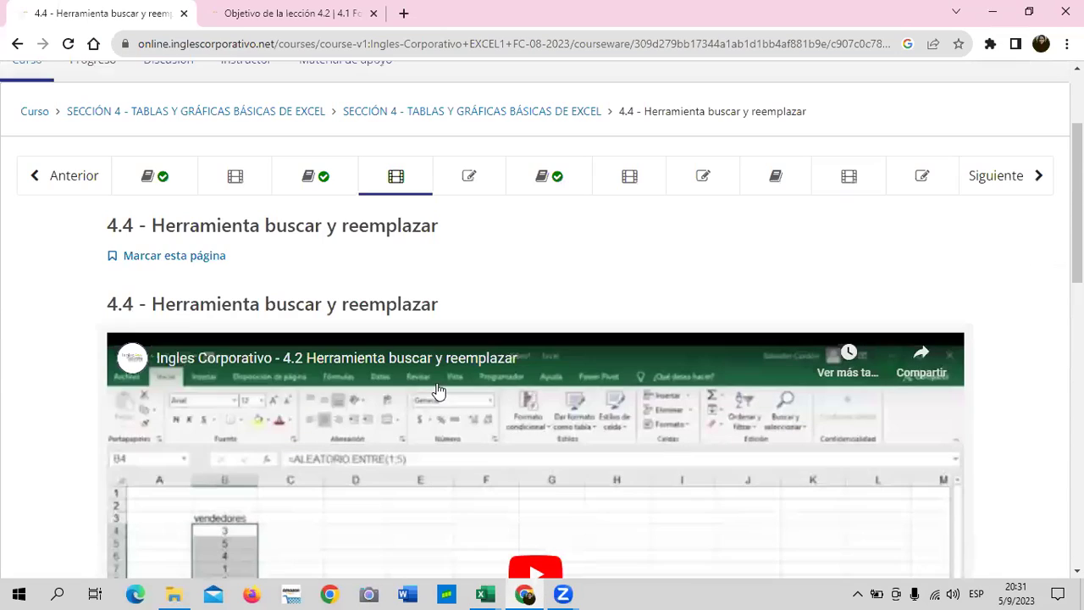
left_click(346, 175)
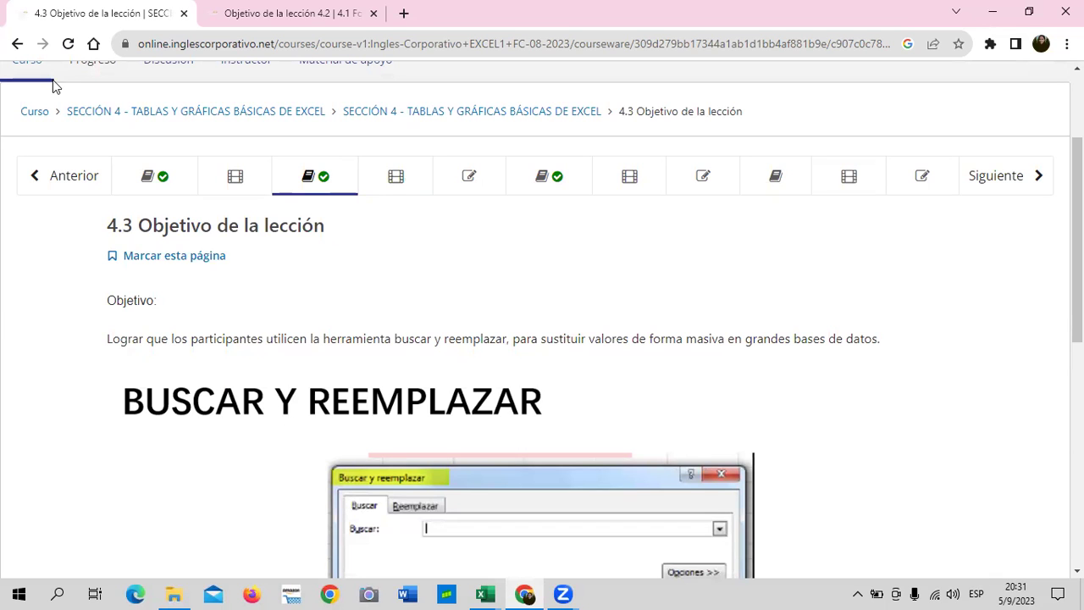
scroll(652, 352, "down", 2)
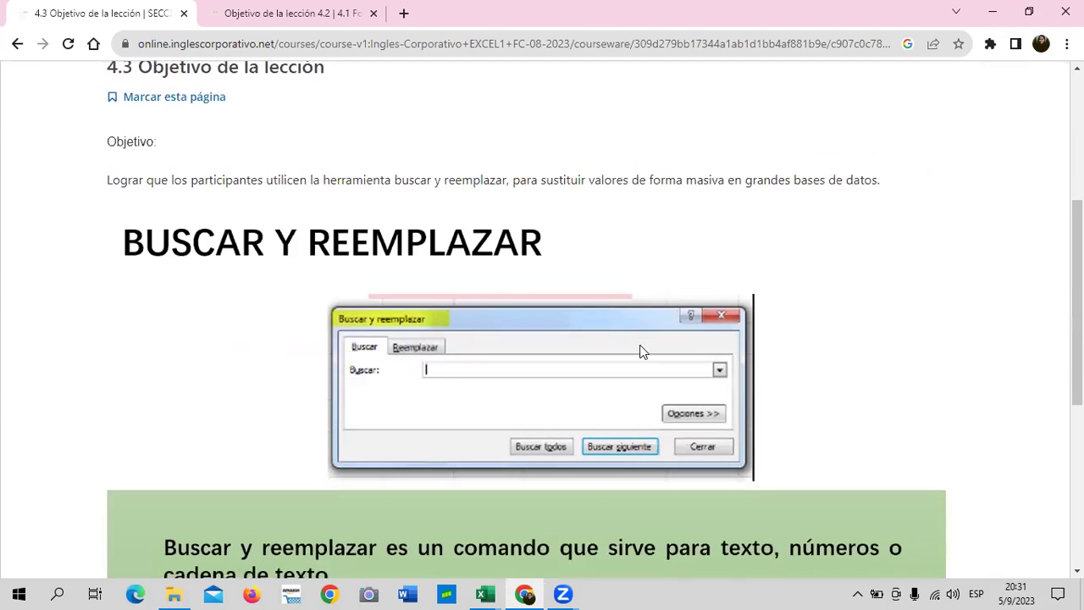
scroll(610, 352, "down", 1)
scroll(575, 352, "down", 3)
Advance to lesson 4.4 Herramienta buscar y reemplazar and start its YouTube video.
left_click(574, 367)
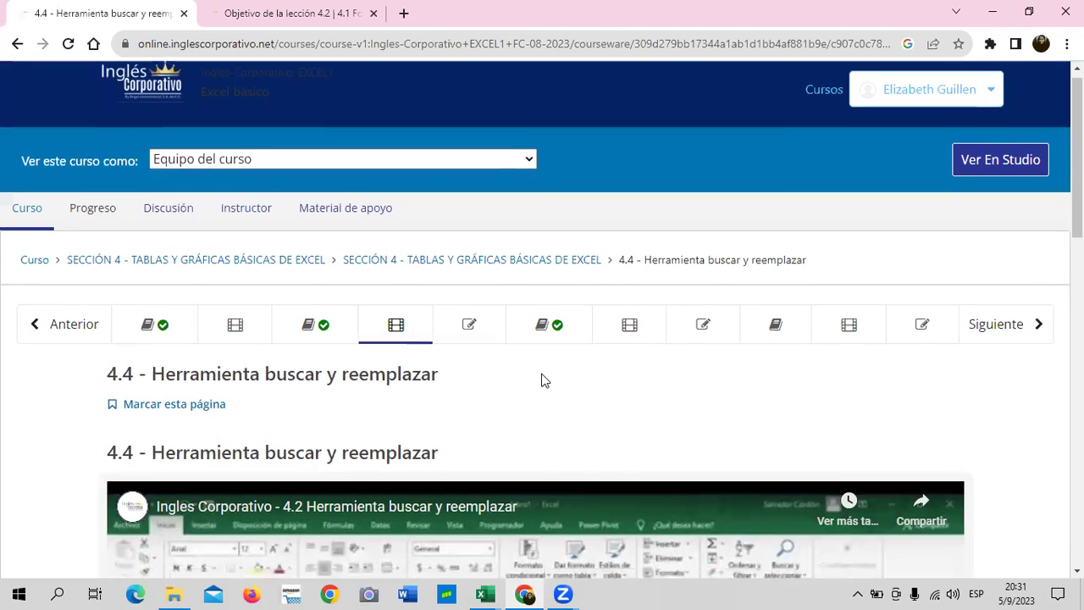
scroll(542, 377, "down", 2)
scroll(543, 360, "down", 2)
left_click(544, 361)
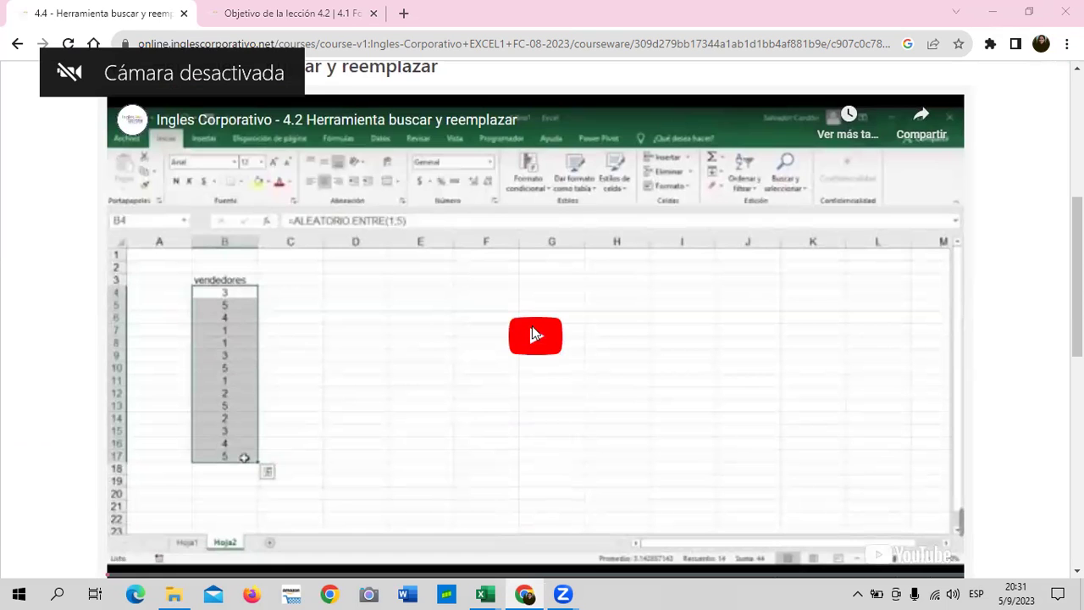
Play the 4.2 Herramienta buscar y reemplazar video with volume raised until it ends.
left_click(532, 329)
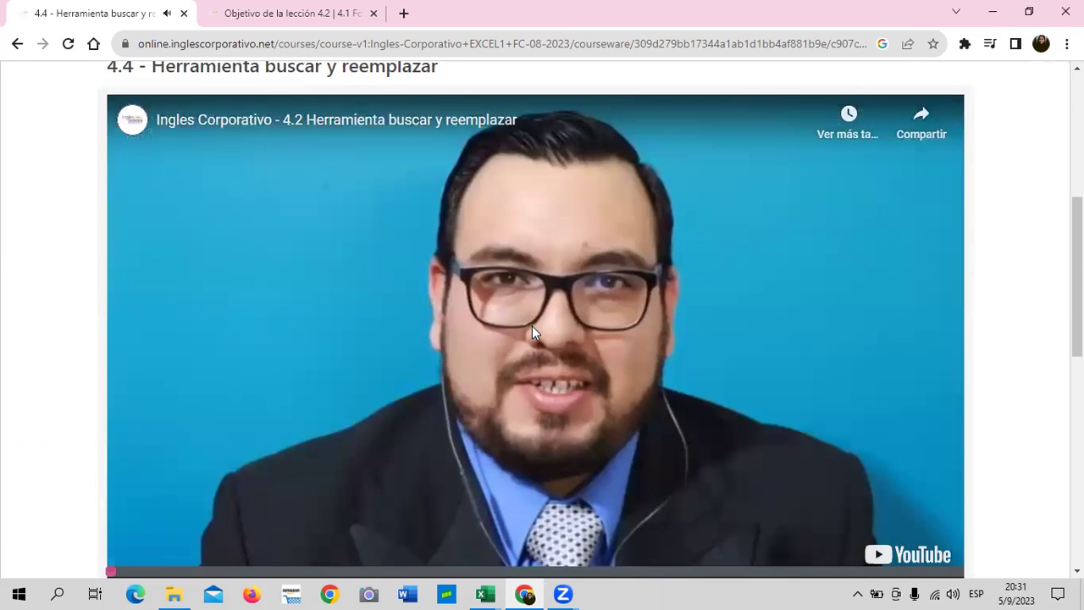
key("XF86AudioRaiseVolume")
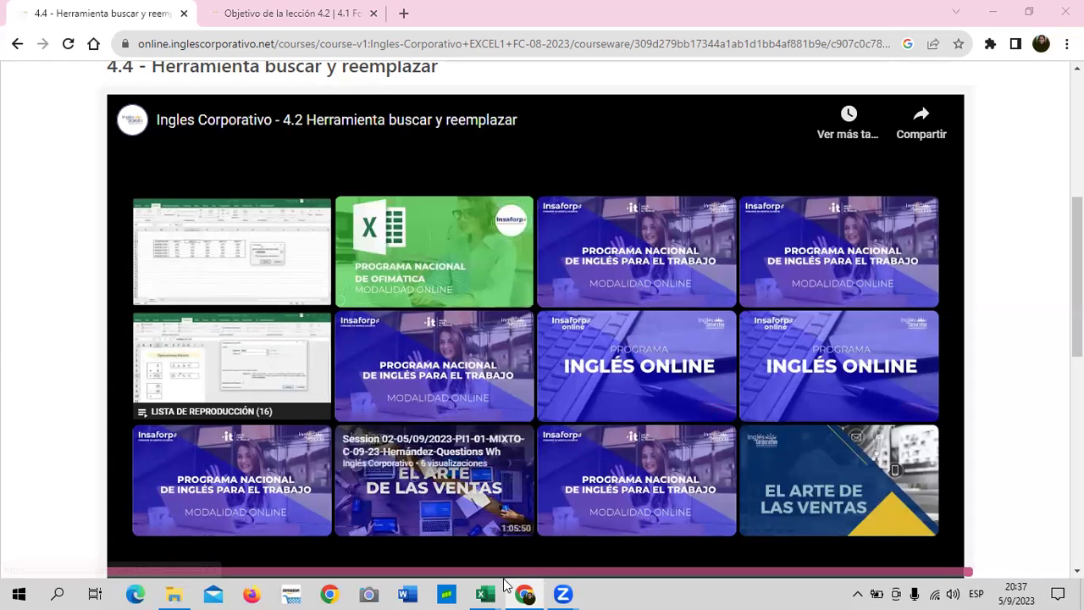
mouse_move(484, 594)
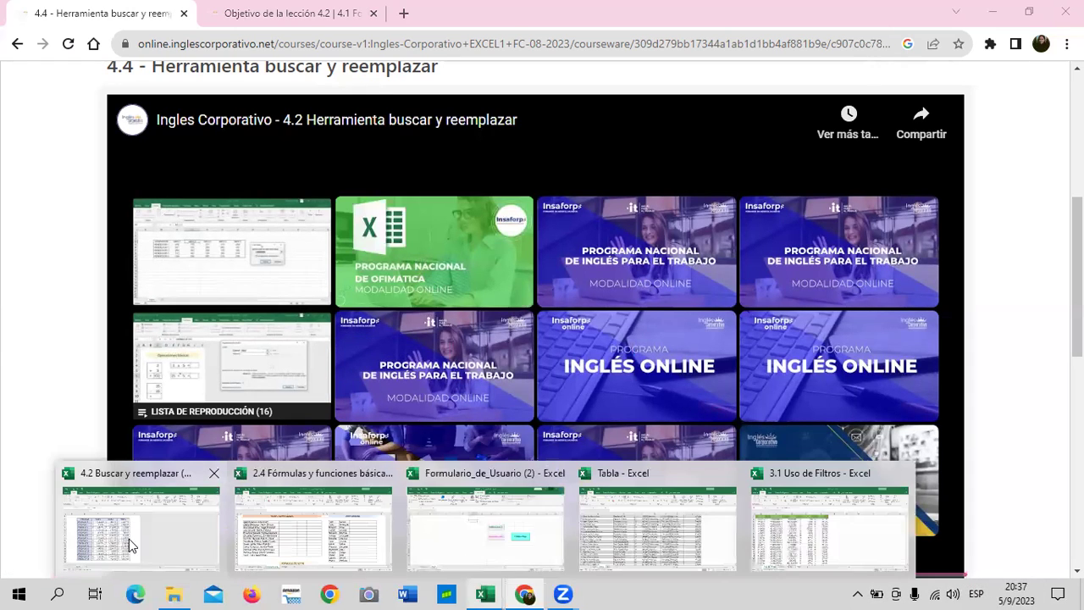
Switch back to Excel's 4.2 Buscar y reemplazar (5) workbook with the VENDEDOR table.
left_click(124, 542)
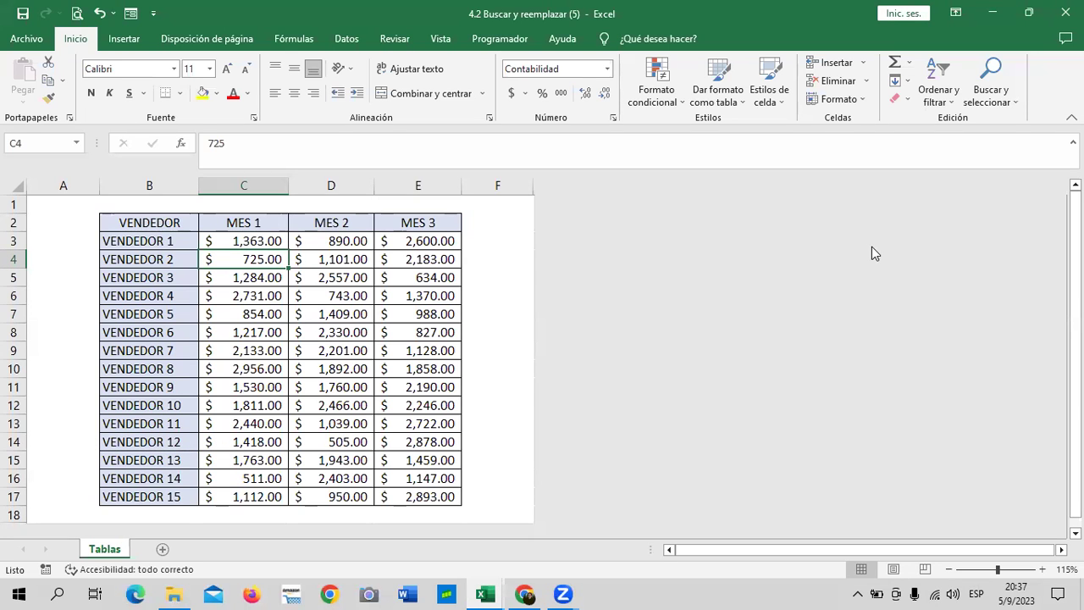
key("XF86MonBrightnessDown")
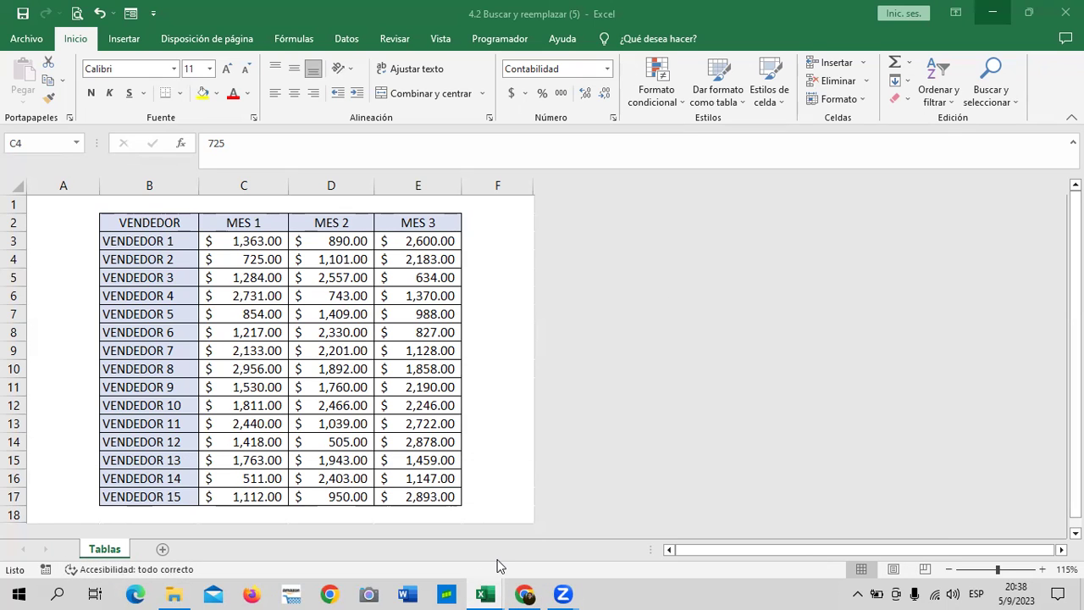
mouse_move(484, 593)
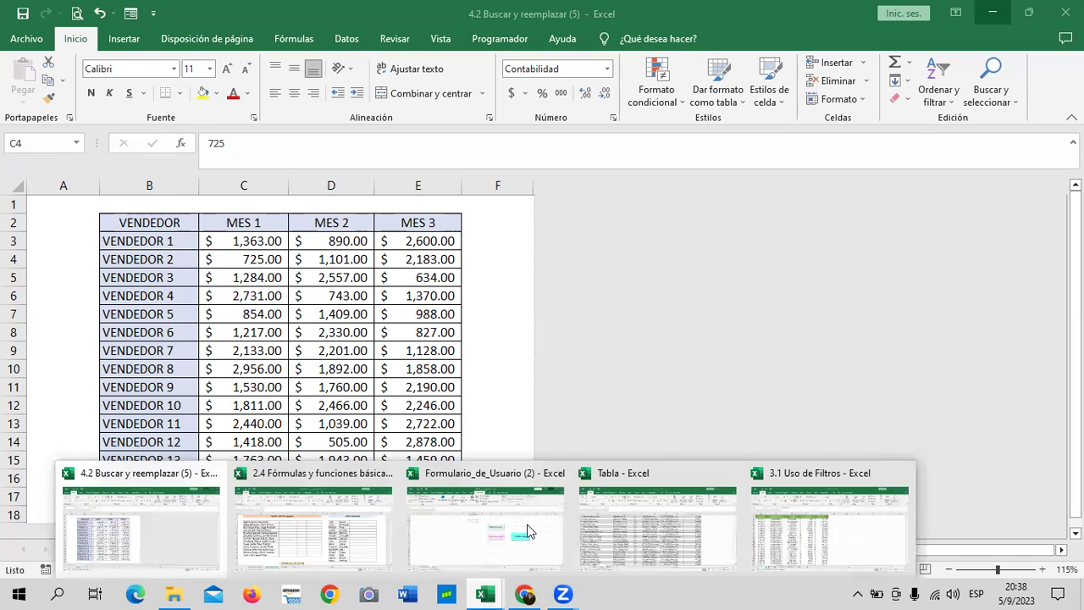
Switch to the 2.4 Fórmulas y funciones básicas (3) workbook's Funciones de texto sheet.
left_click(315, 519)
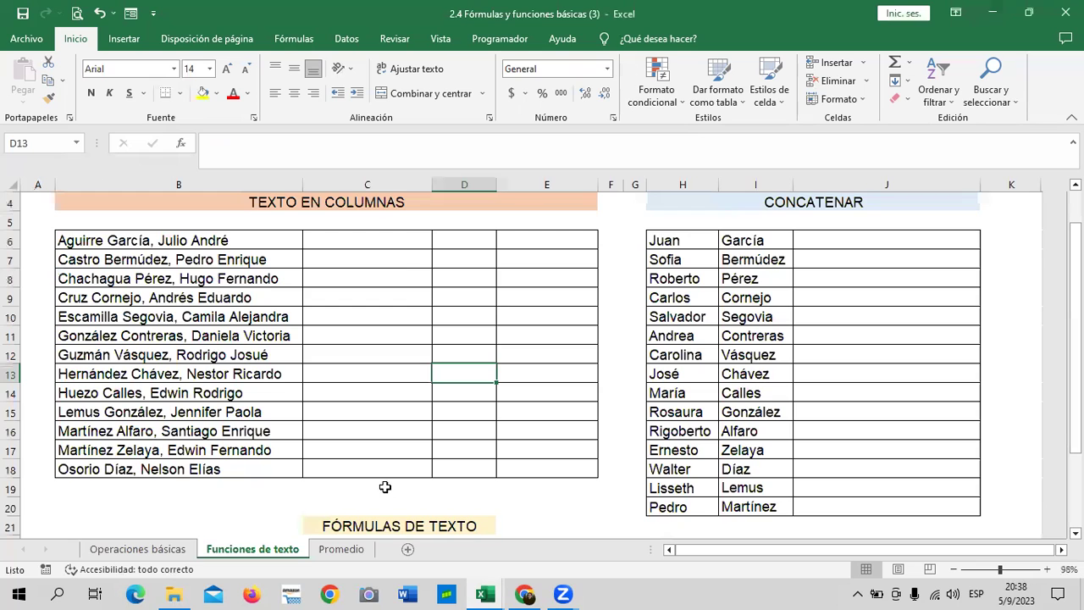
scroll(474, 339, "down", 3)
scroll(475, 342, "up", 3)
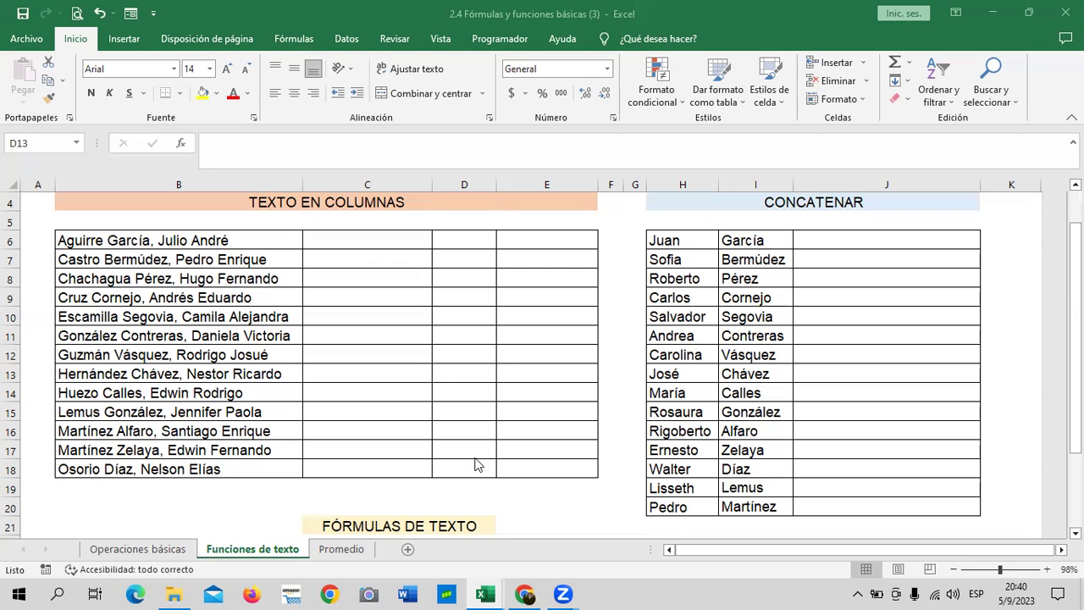
Widen column D by dragging its header border.
scroll(472, 463, "down", 8)
scroll(486, 449, "up", 3)
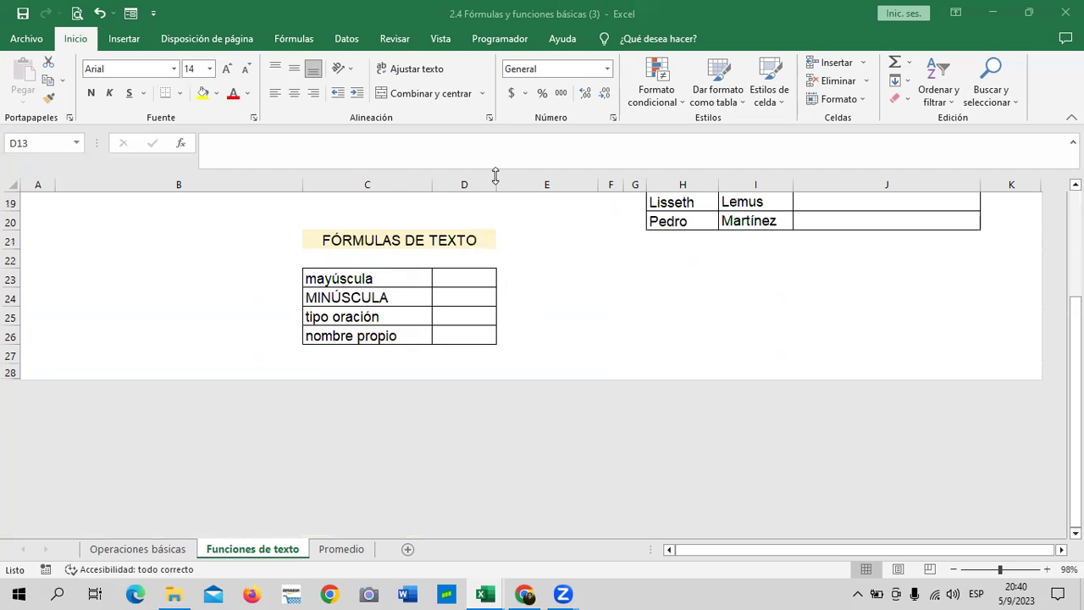
left_click_drag(496, 184, 542, 198)
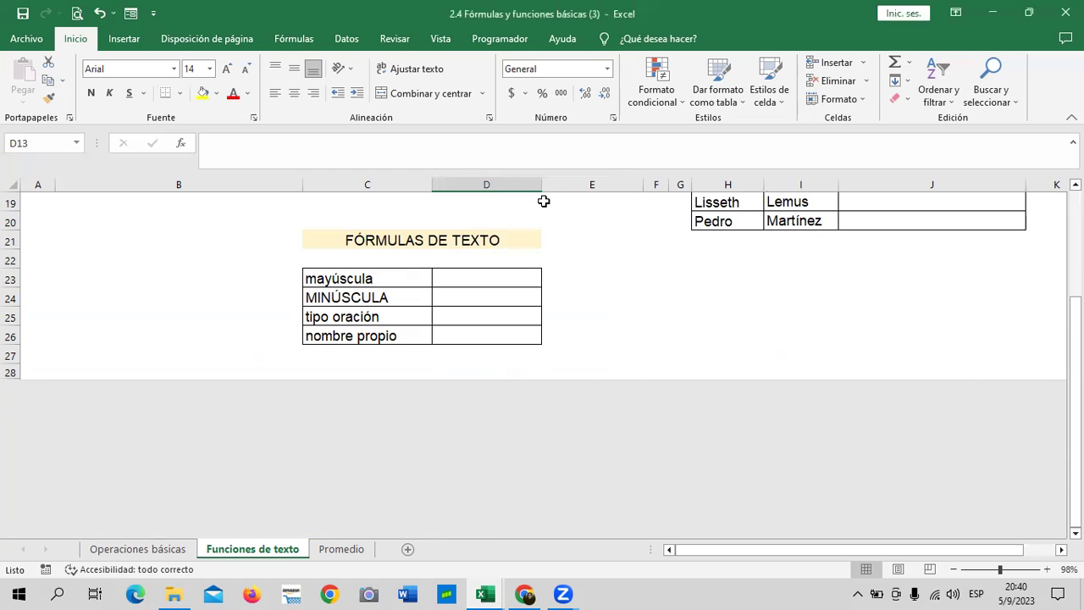
scroll(491, 349, "up", 1)
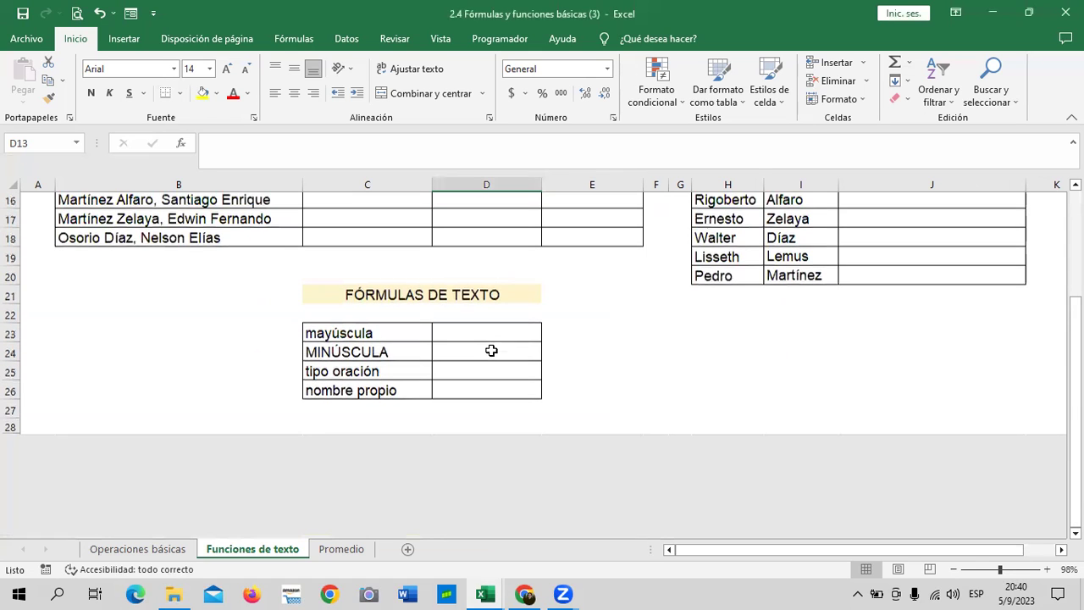
Enter =MAYUSC(C23) in D23 so it shows MAYÚSCULA.
left_click(493, 331)
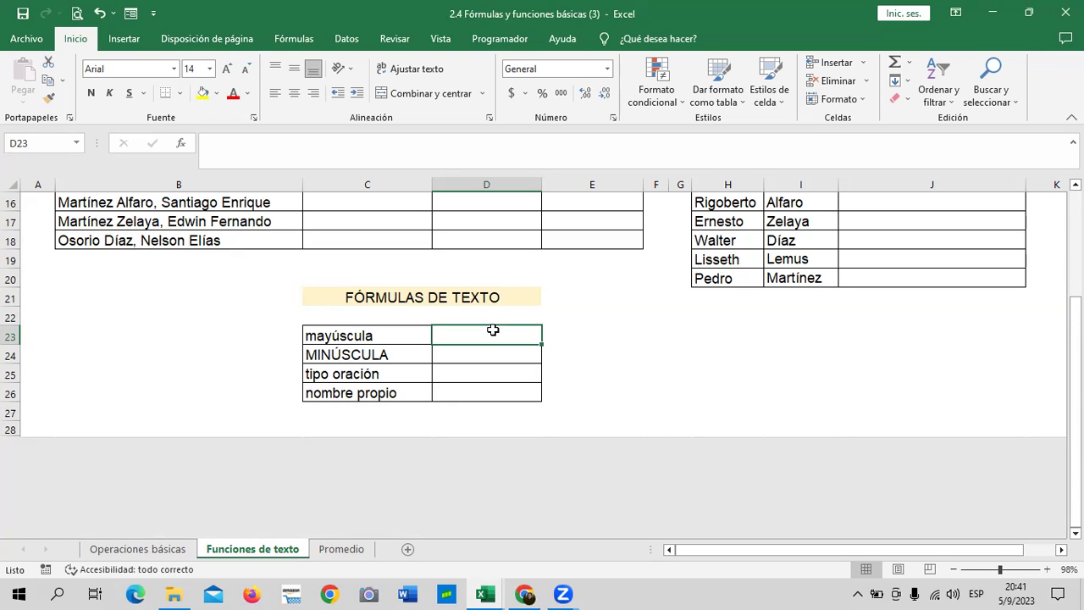
double_click(493, 329)
type("=")
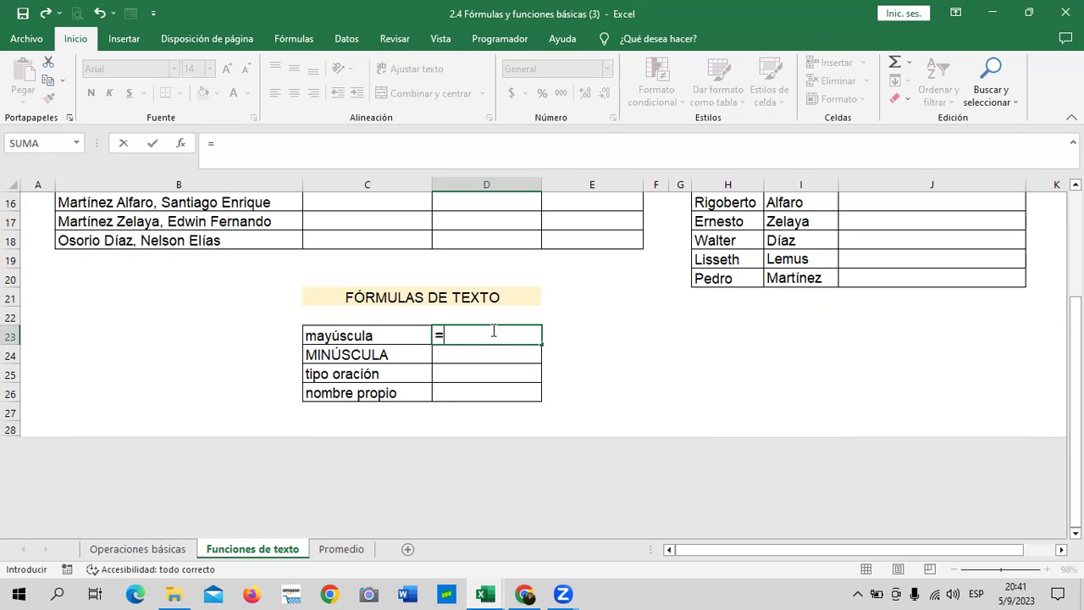
type("MAYU")
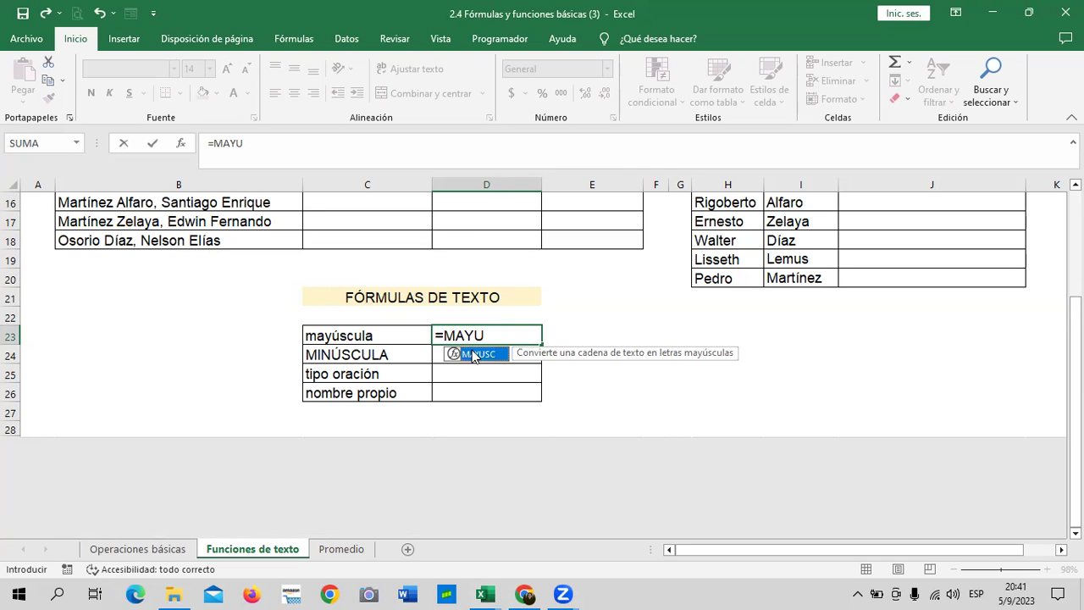
double_click(473, 354)
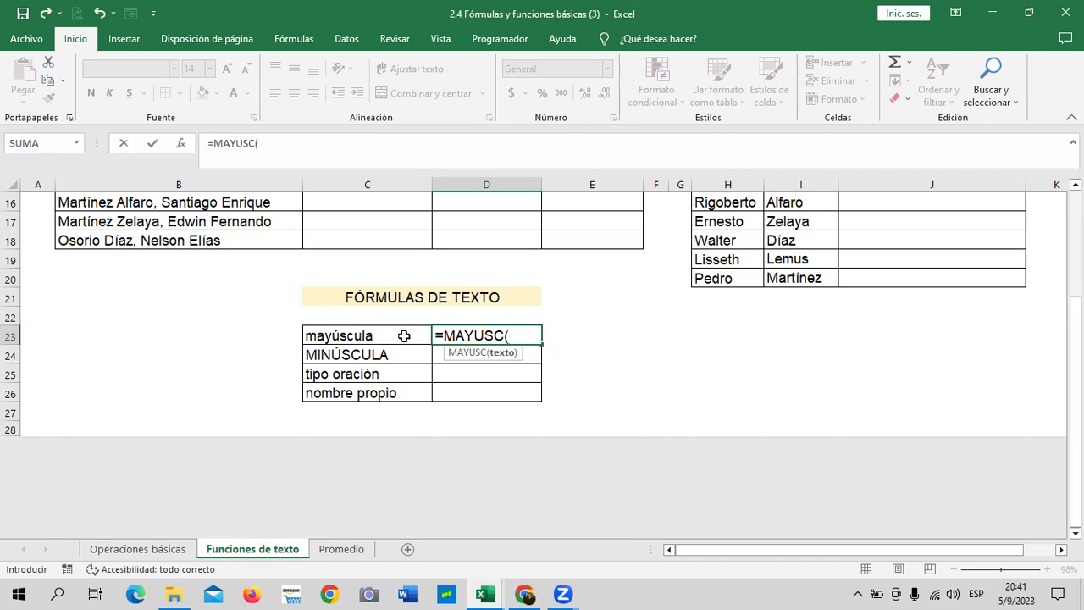
left_click(403, 335)
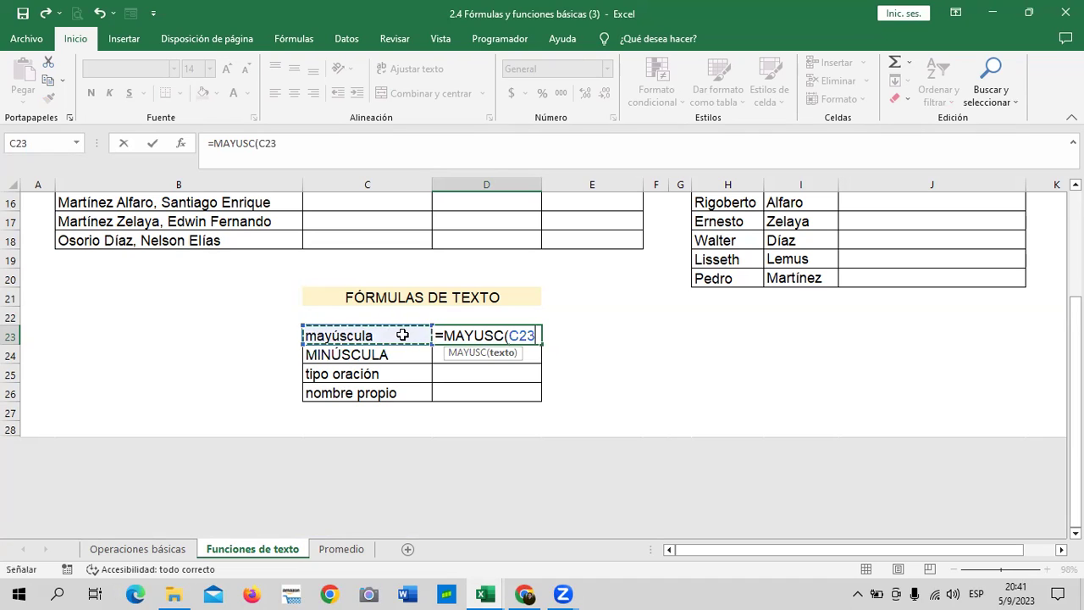
type(")")
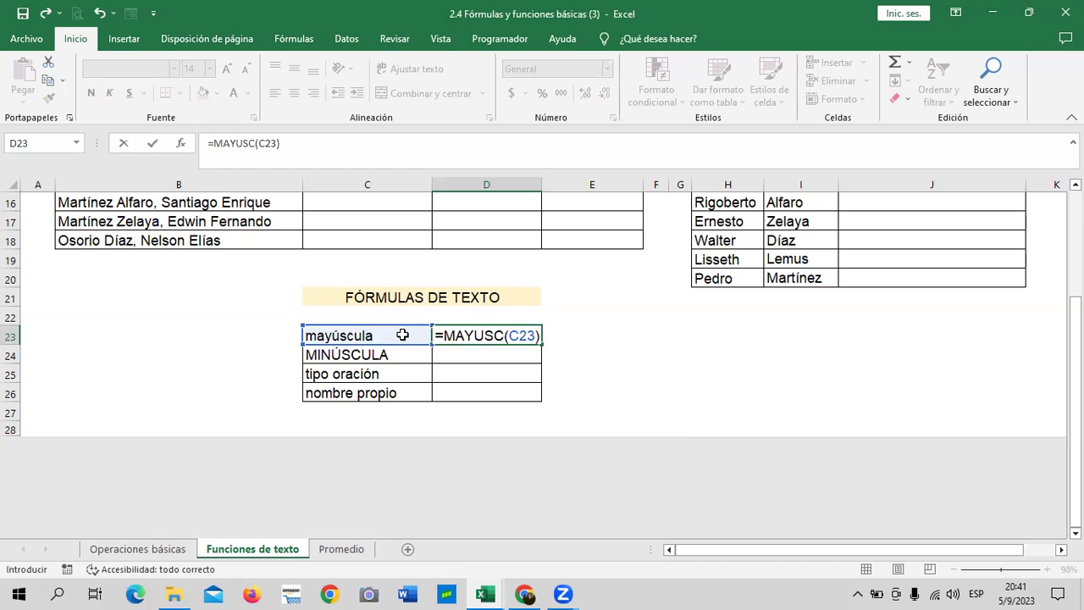
key("Return")
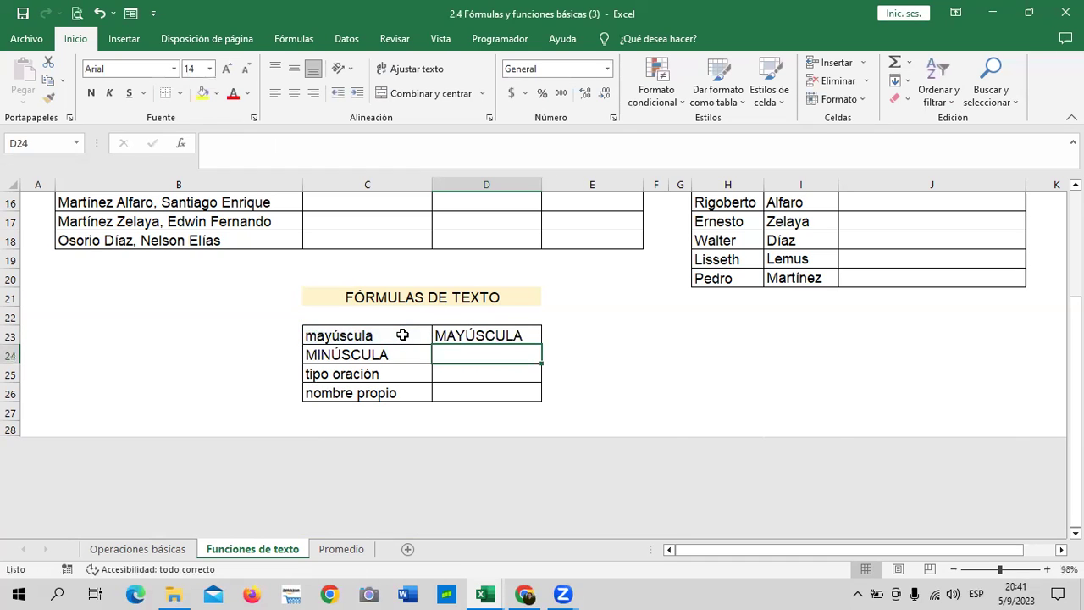
Compare the original text in C23 with the formula in D23, then select D24.
left_click(402, 335)
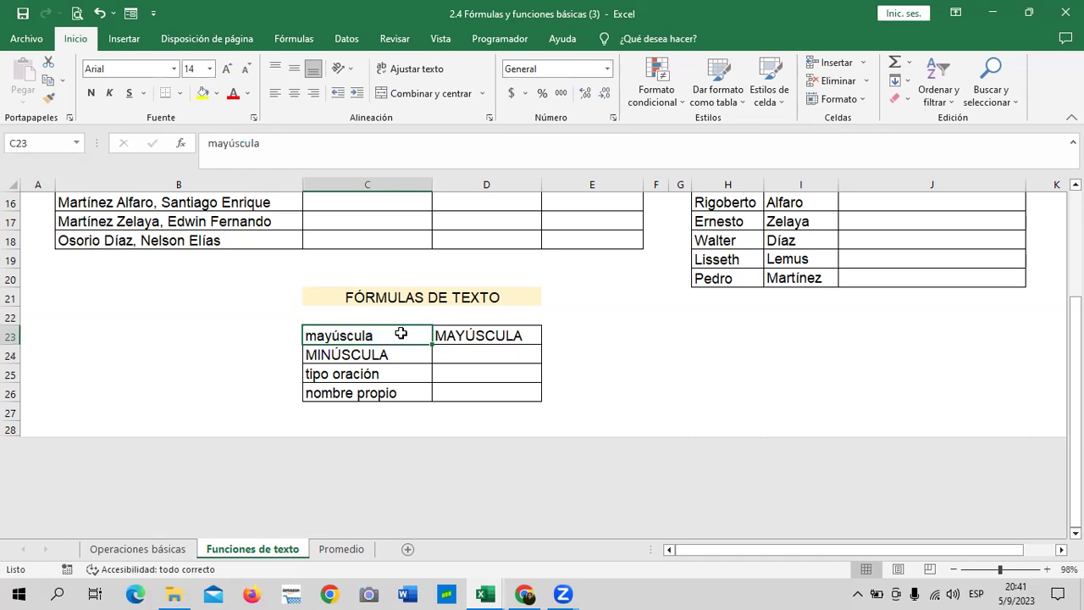
left_click(479, 335)
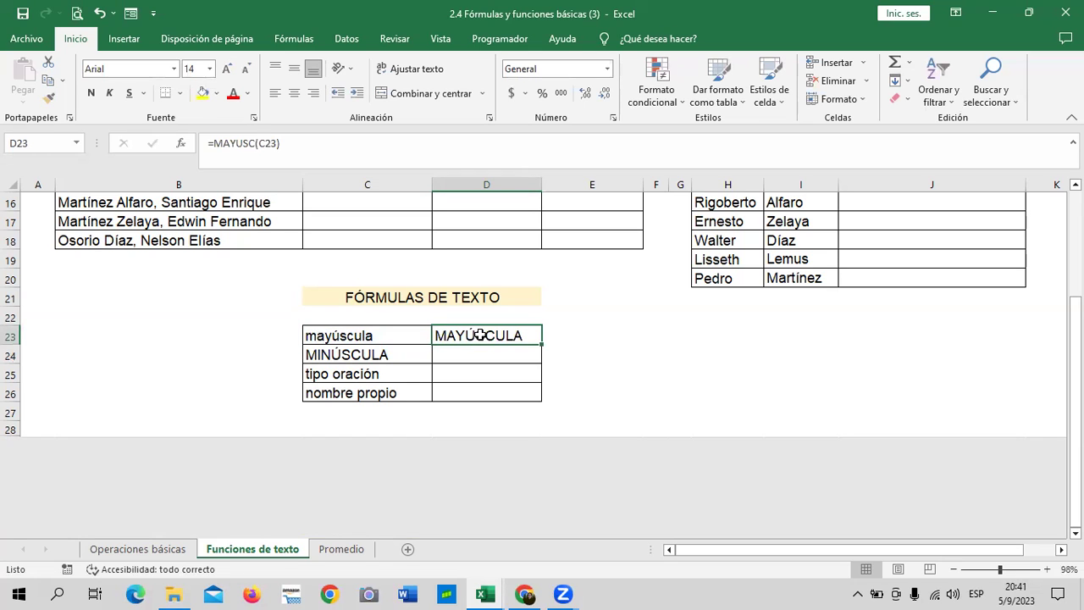
left_click(361, 353)
left_click(458, 350)
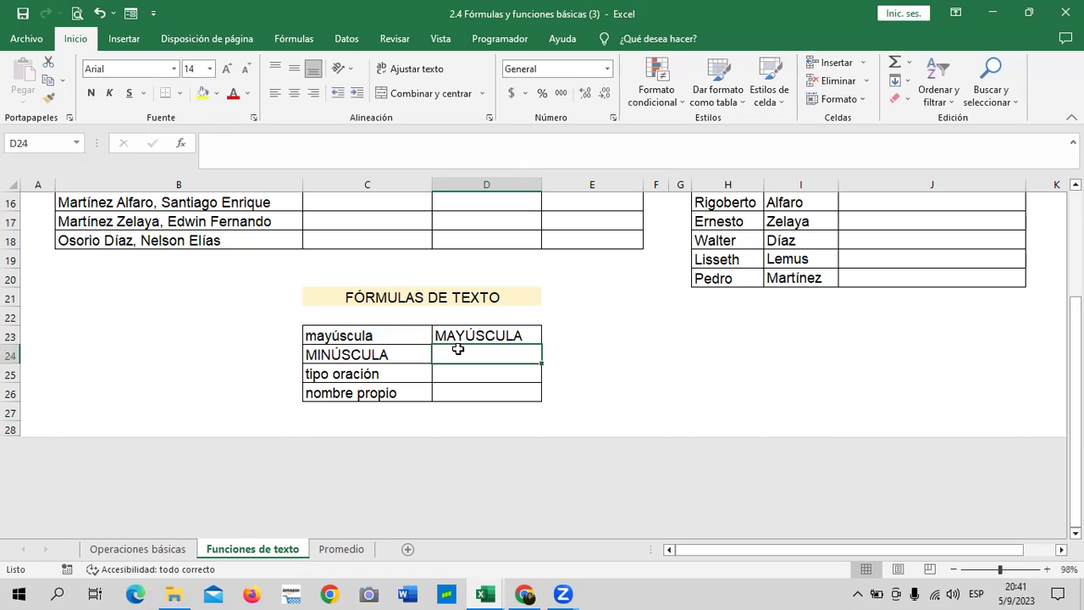
Enter =MINUSC(C24) in D24 to display minúscula.
type("=")
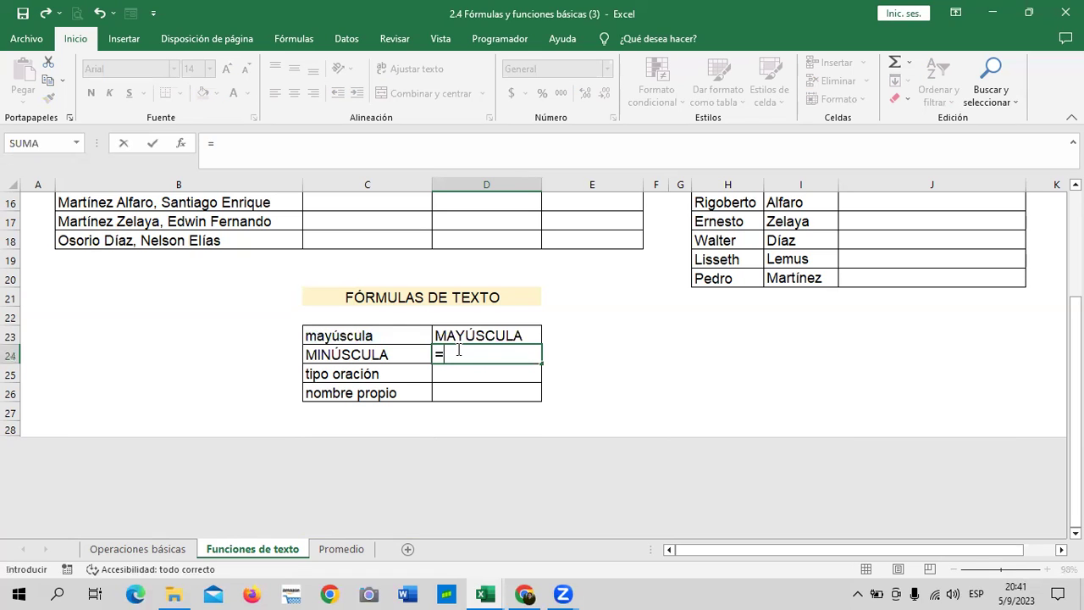
type("MINUS")
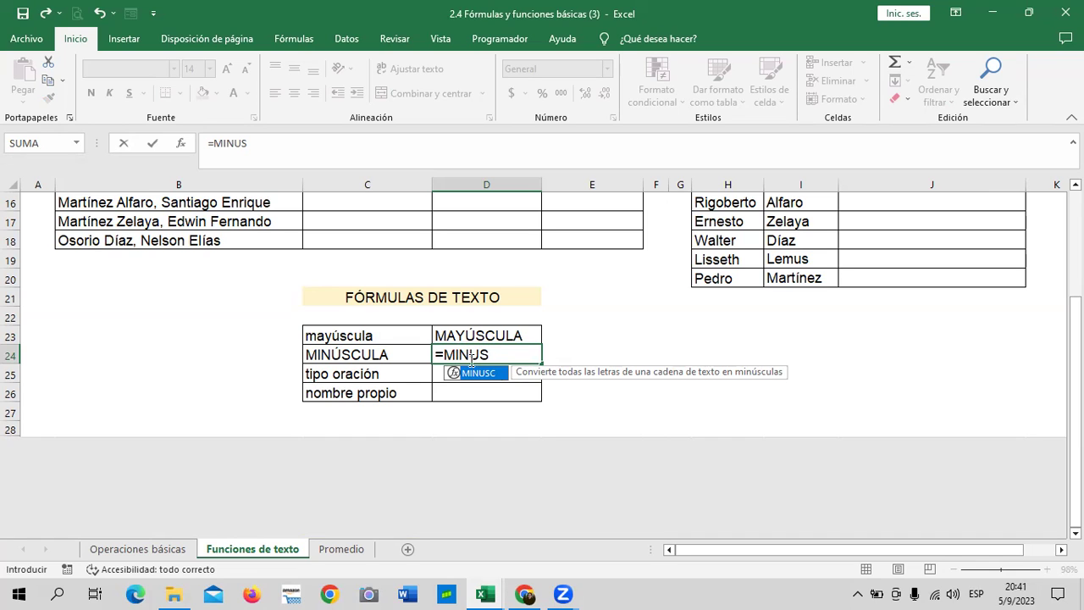
double_click(491, 374)
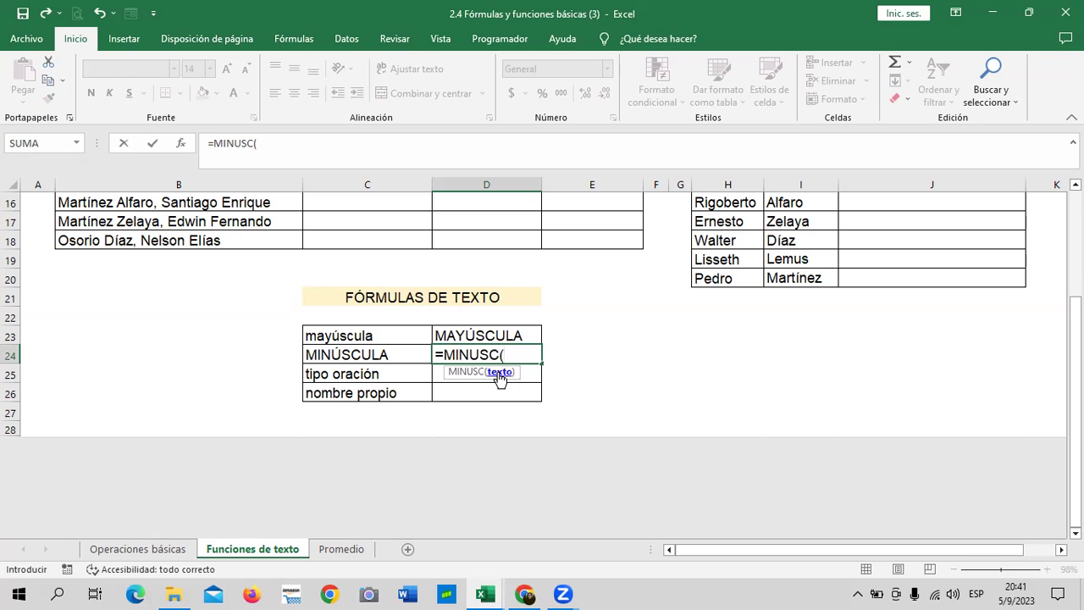
left_click(405, 354)
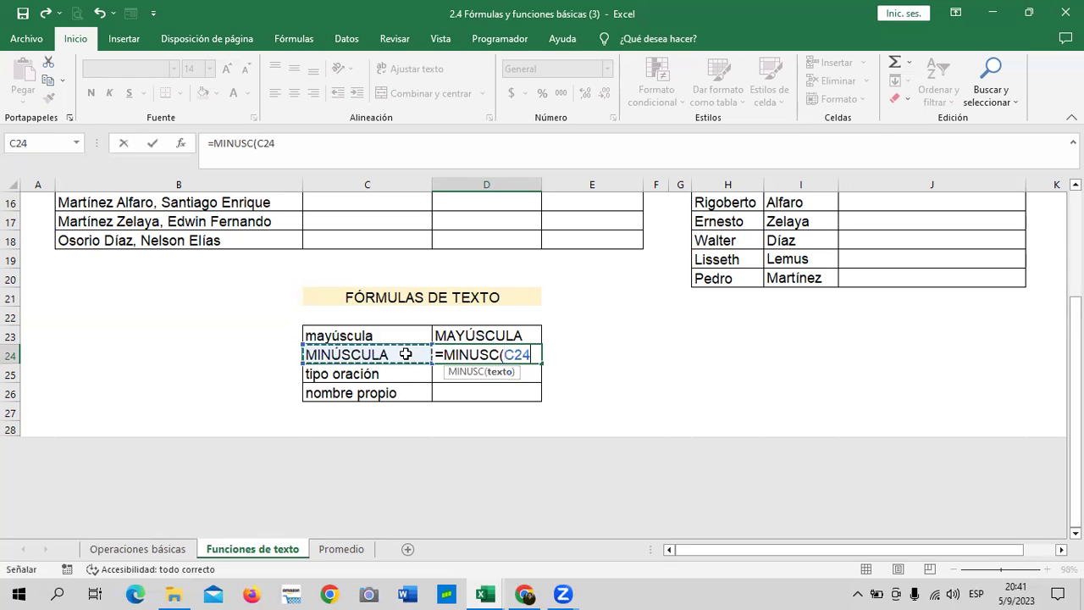
type(")")
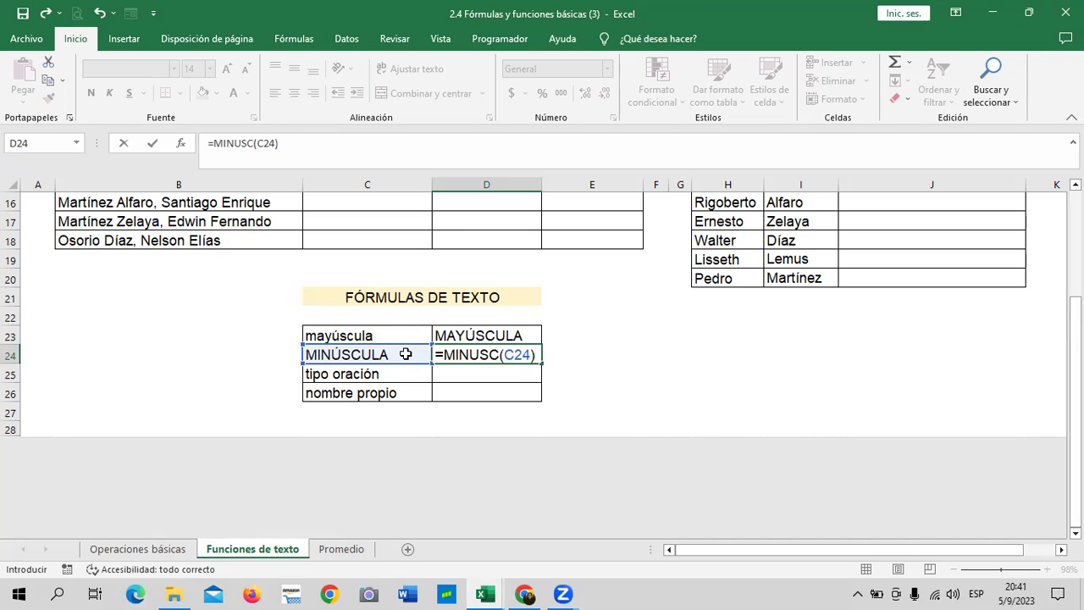
key("Return")
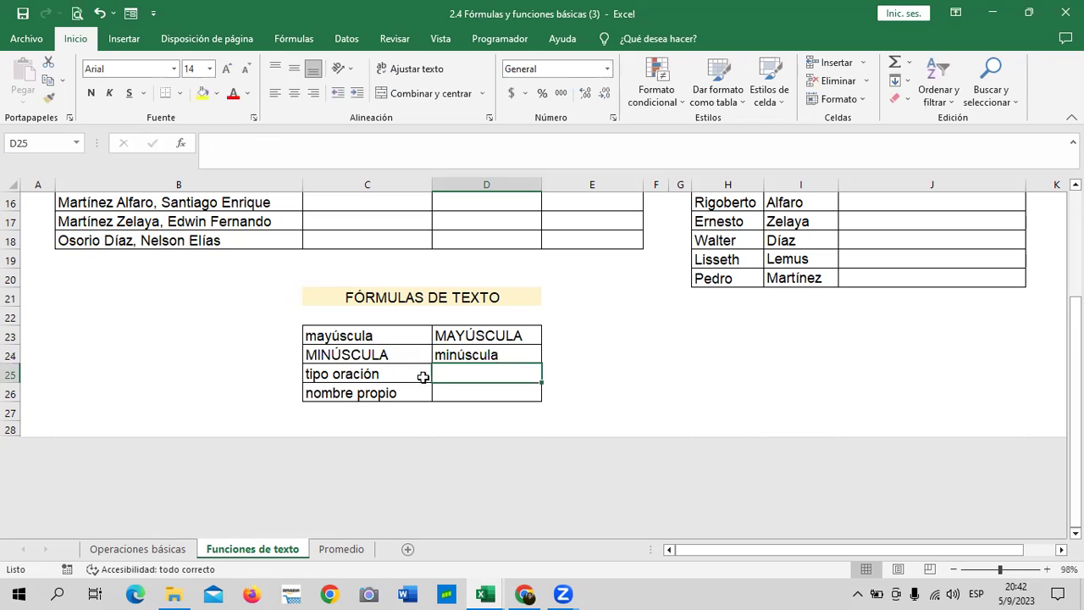
Enter =NOMPROPIO(C25) in D25 and =NOMPROPIO(C26) in D26 for proper-case text.
type("=")
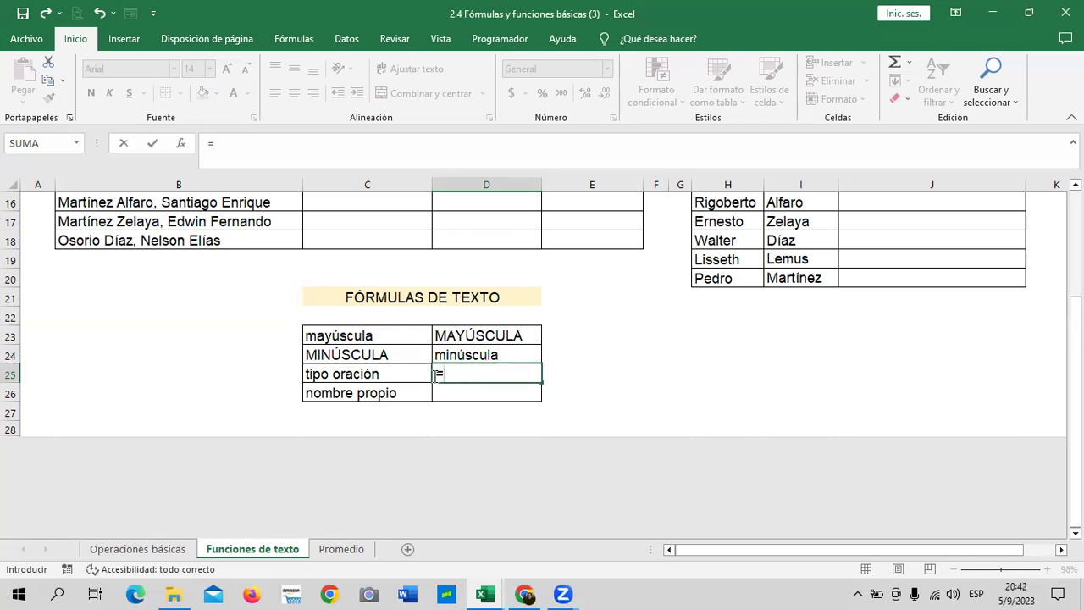
type("NO")
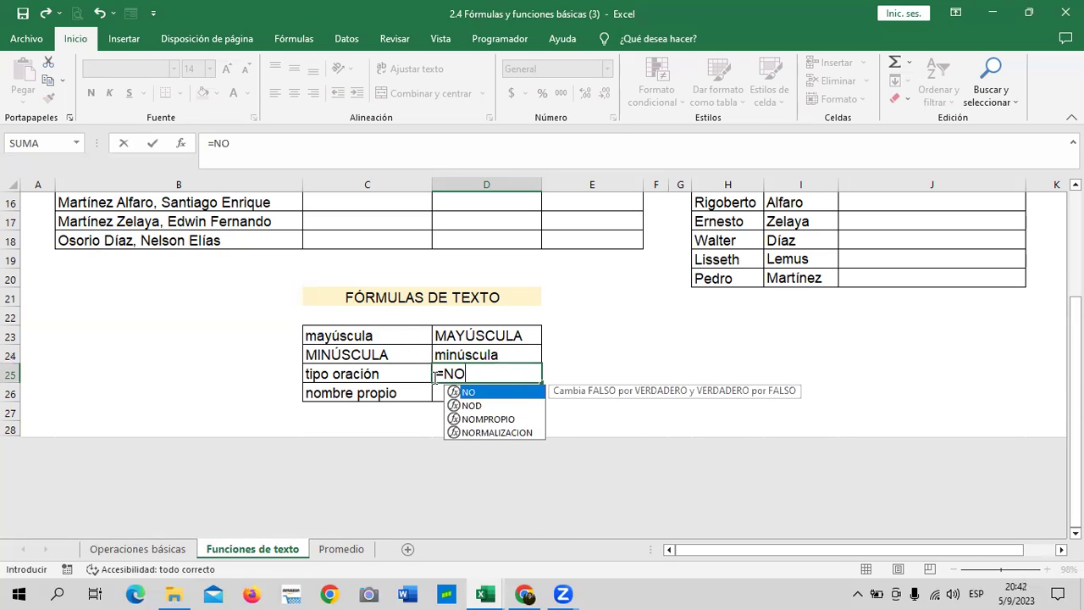
type("M")
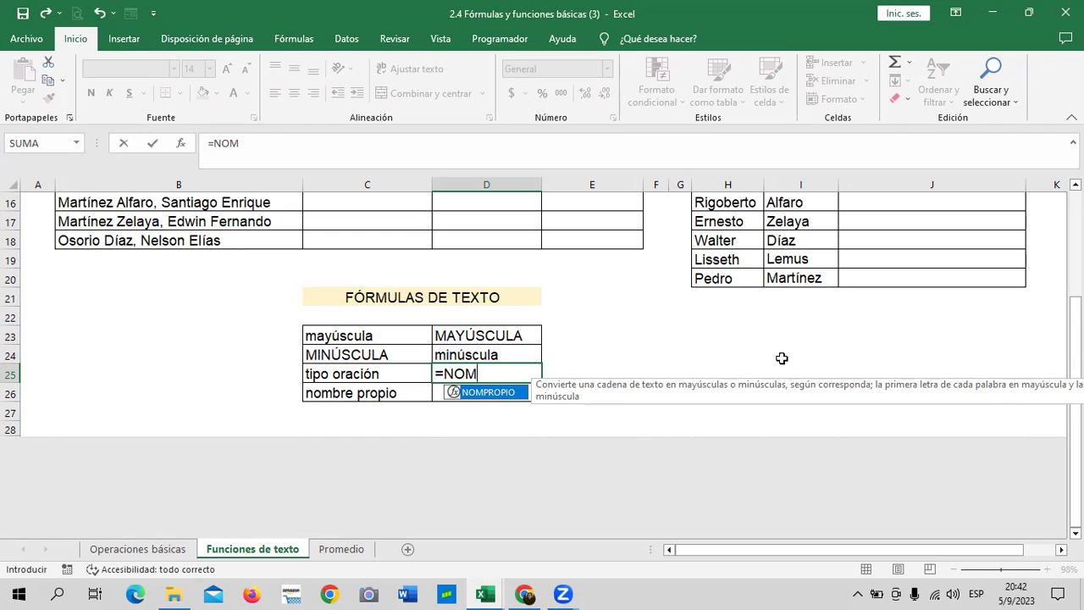
double_click(503, 393)
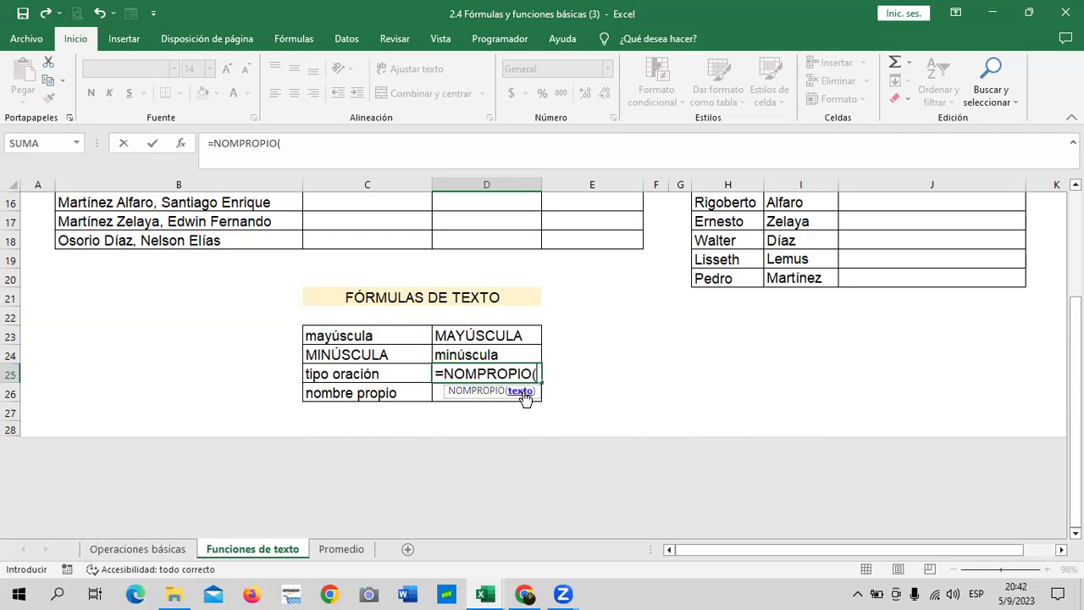
left_click(393, 373)
type(")")
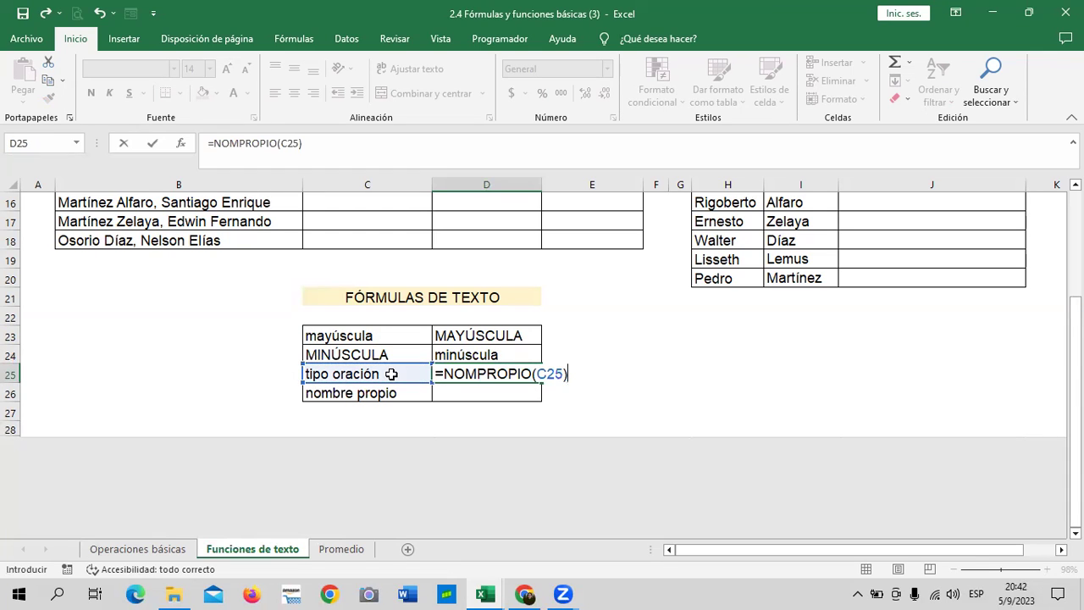
key("Return")
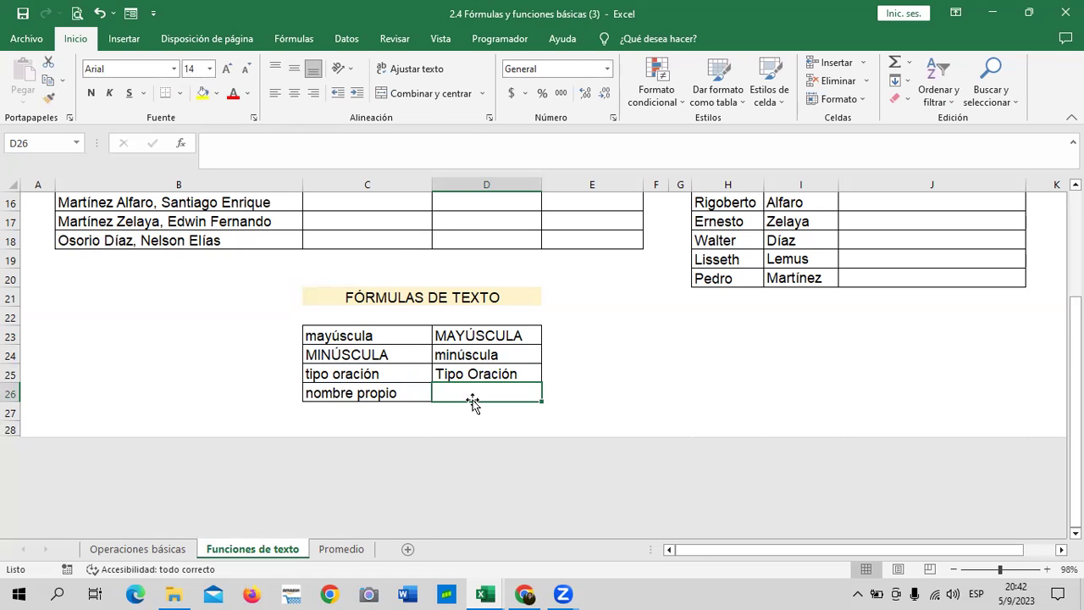
type("=NO")
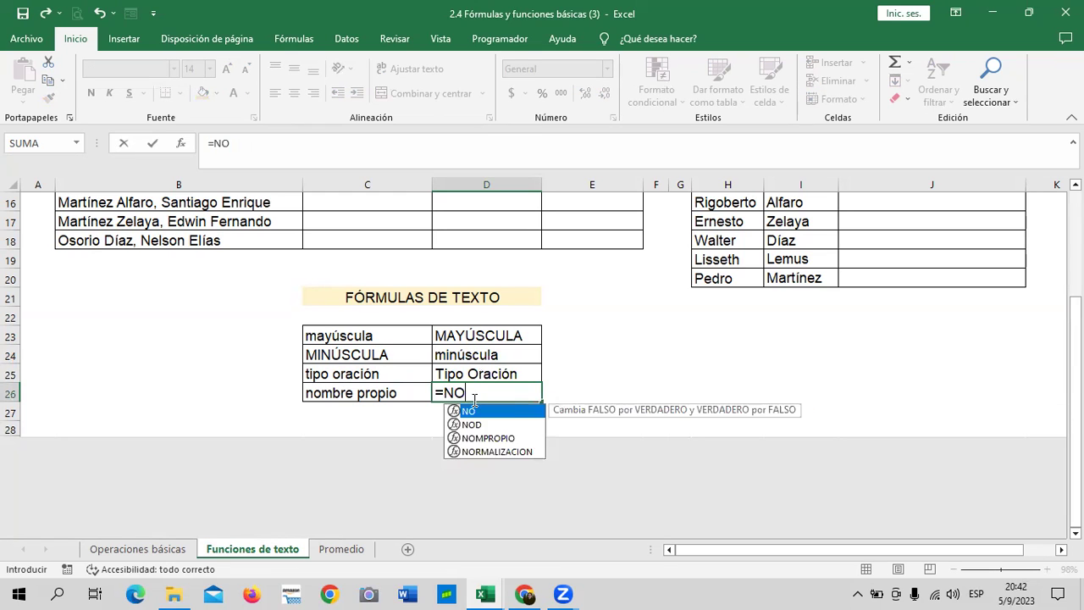
type("M")
double_click(507, 411)
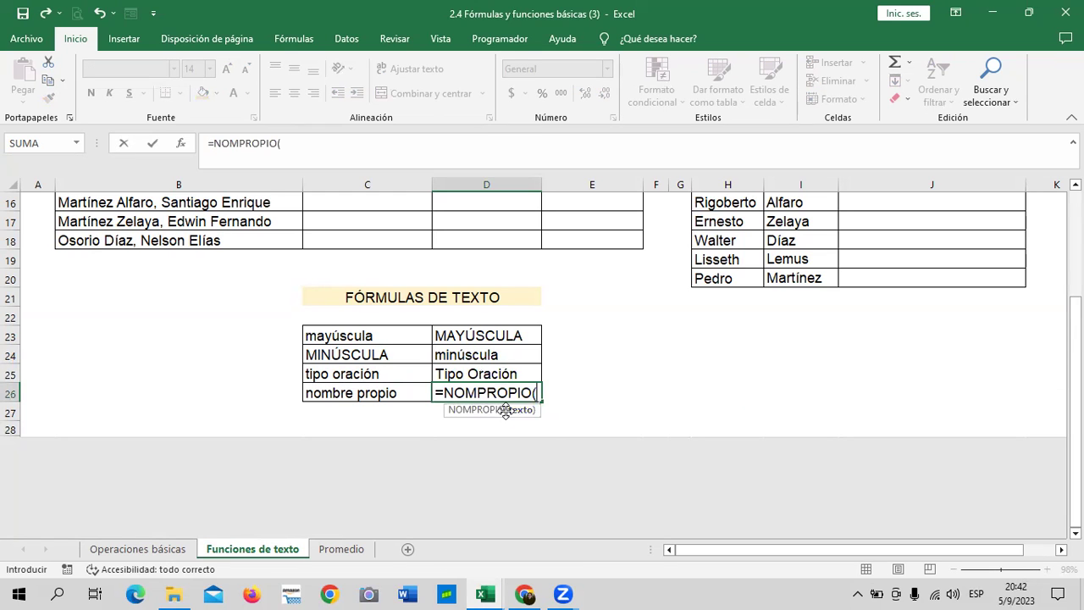
left_click(406, 394)
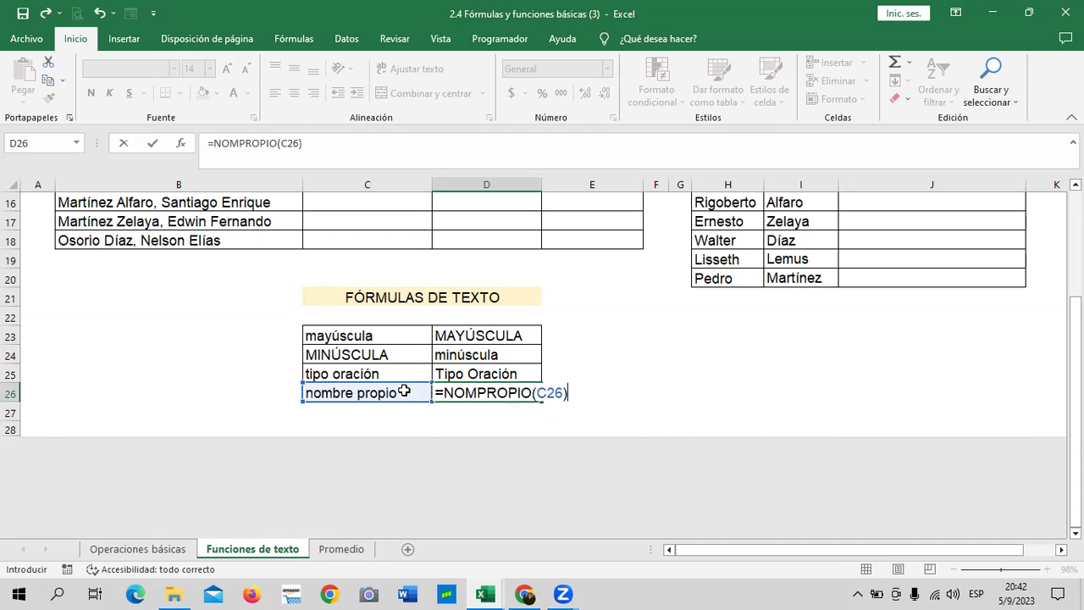
key("Return")
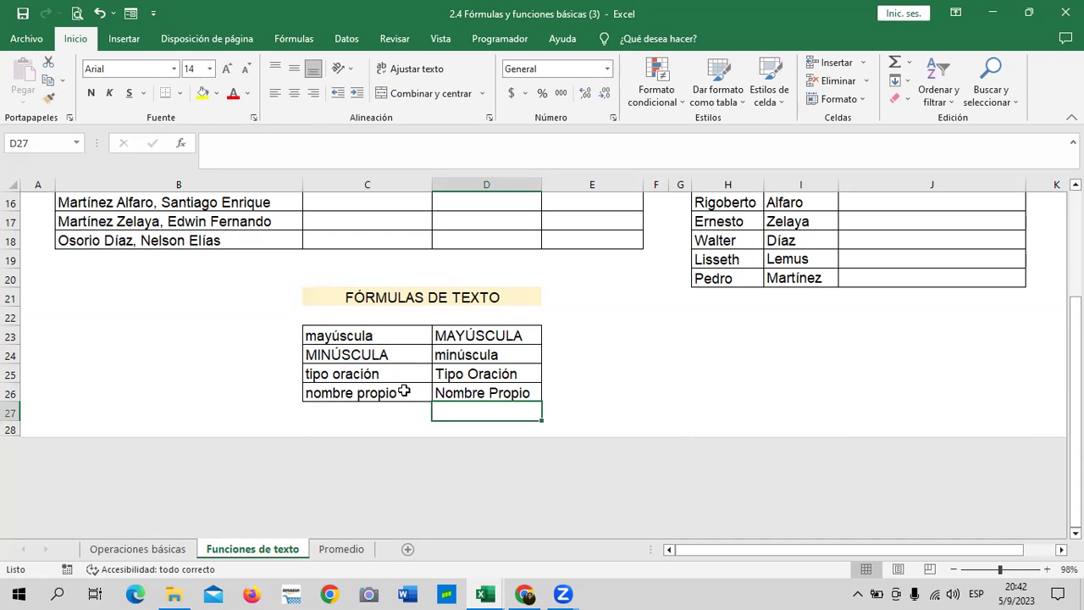
Scroll to the TEXTO EN COLUMNAS table and point out B6's full name and empty columns C, D, E.
scroll(349, 366, "up", 2)
scroll(351, 376, "up", 3)
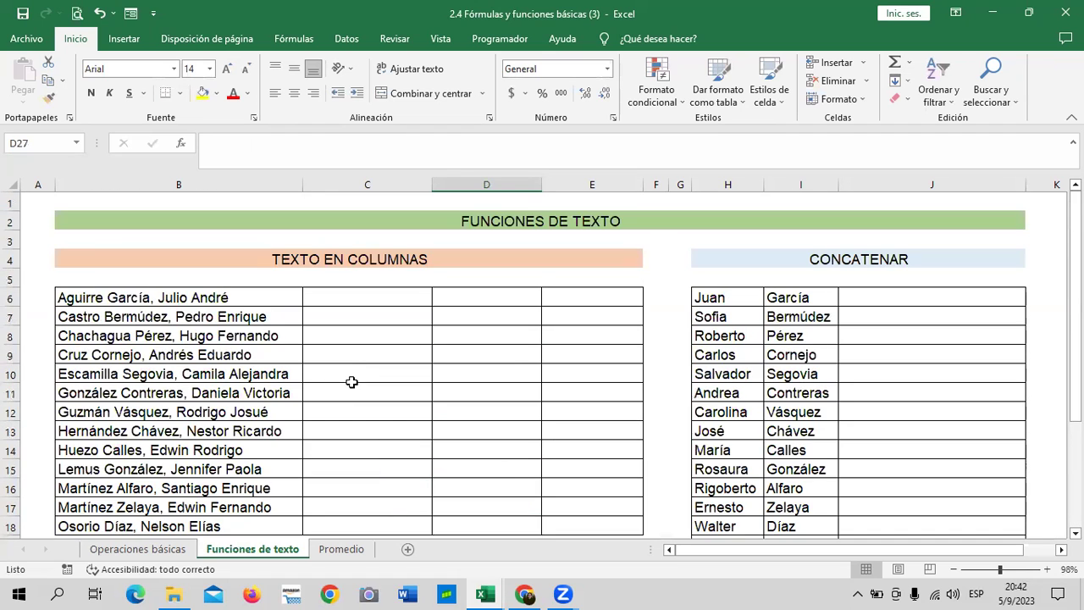
scroll(351, 382, "down", 1)
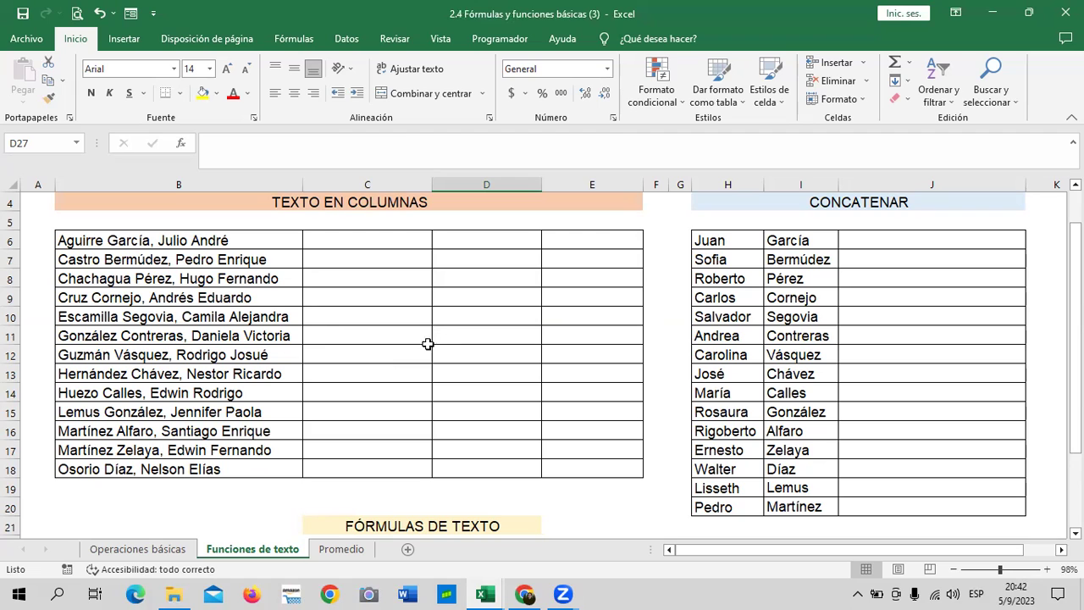
left_click(112, 240)
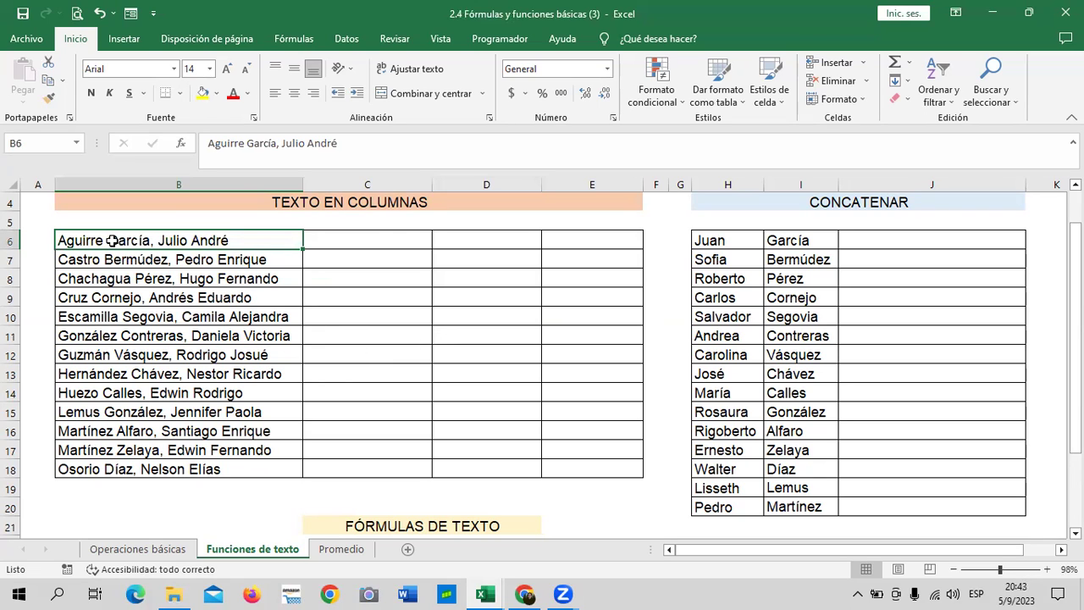
left_click(404, 242)
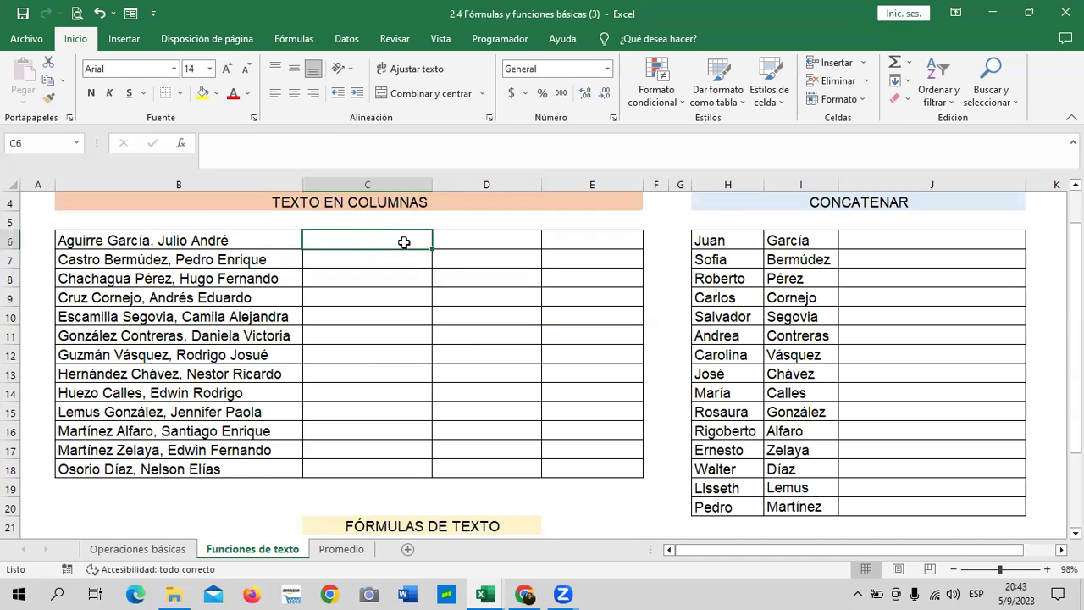
left_click(375, 221)
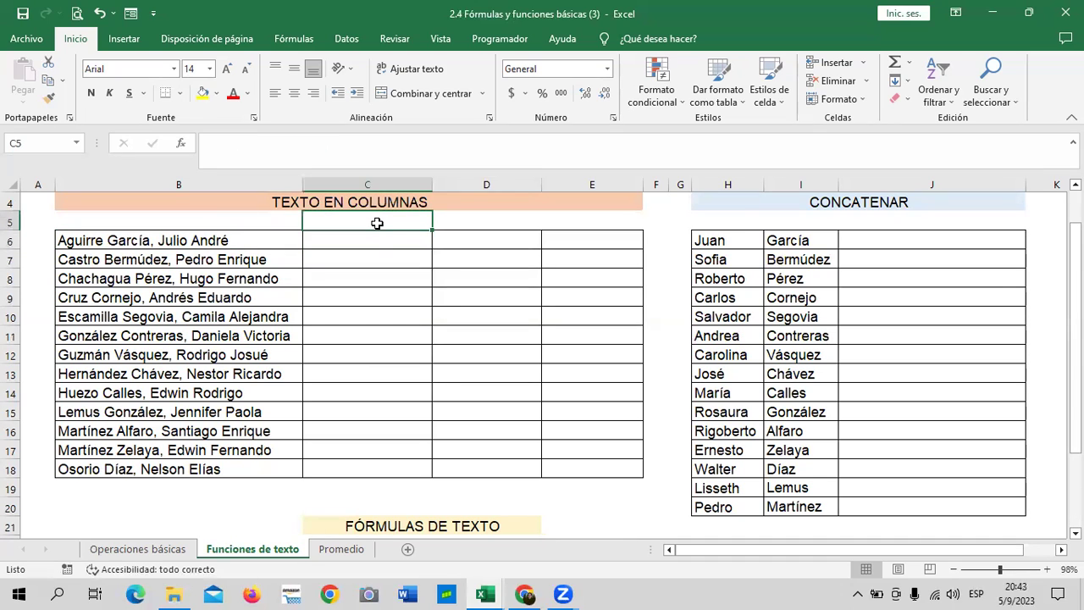
left_click(474, 220)
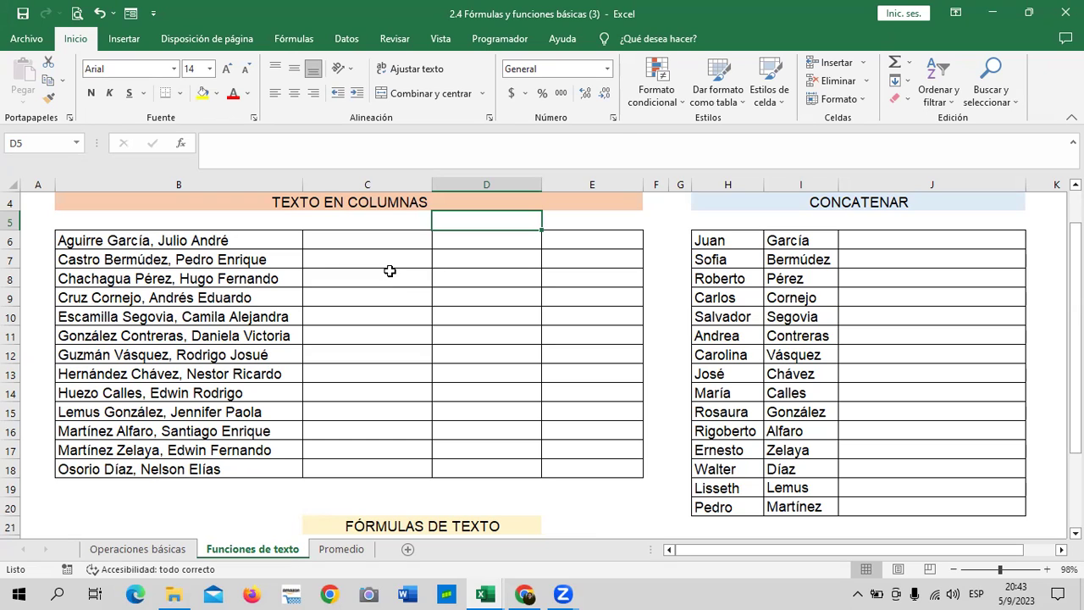
left_click(584, 218)
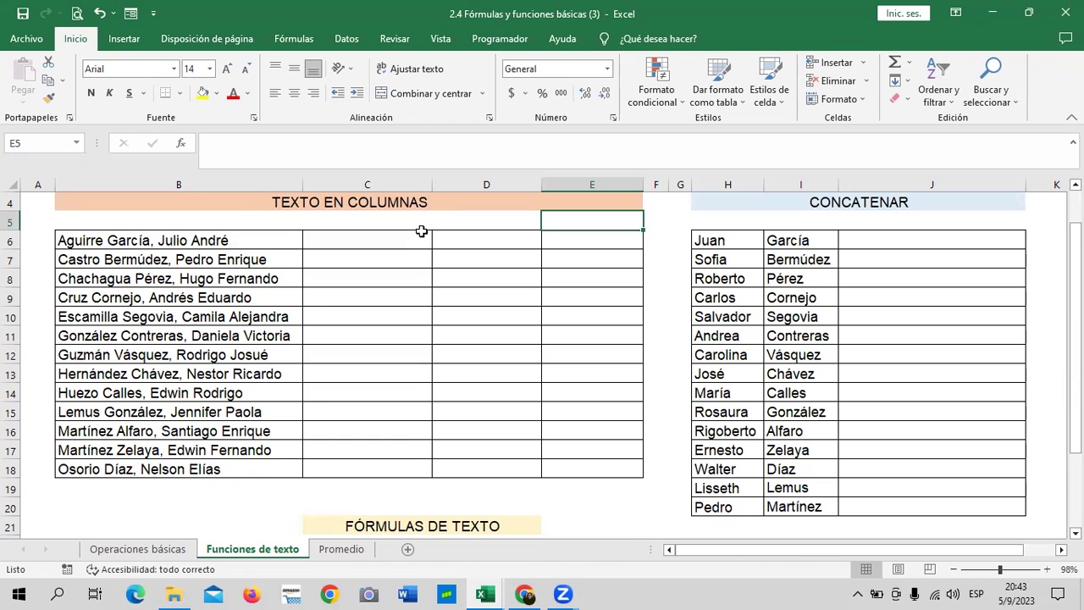
left_click(258, 240)
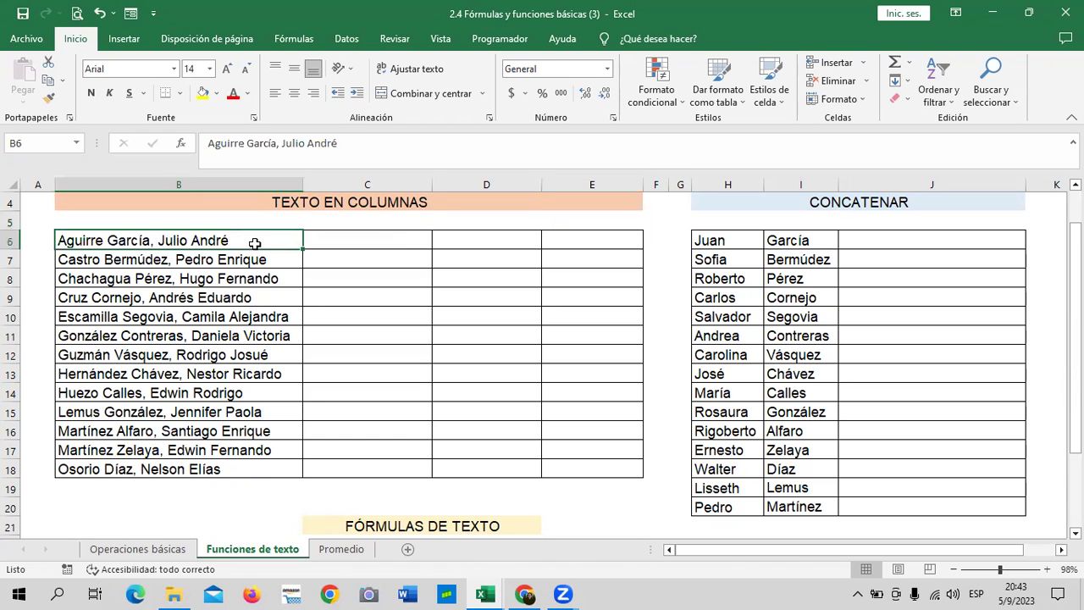
left_click(582, 241)
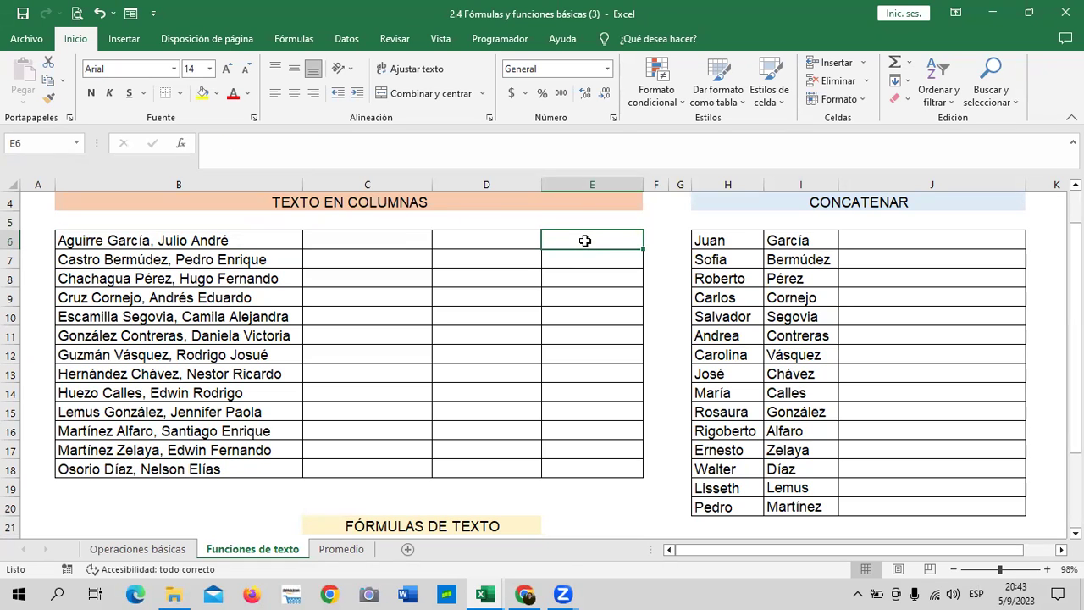
left_click(127, 242)
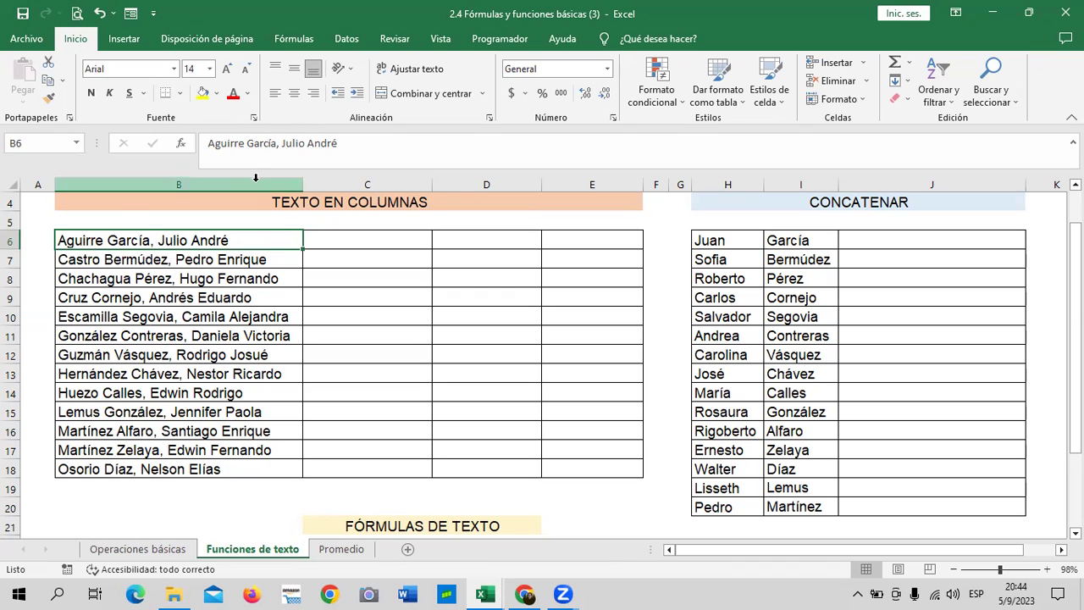
Enter =IZQUIERDA(B6;16) in C6 to pull the first person's two surnames.
left_click(340, 239)
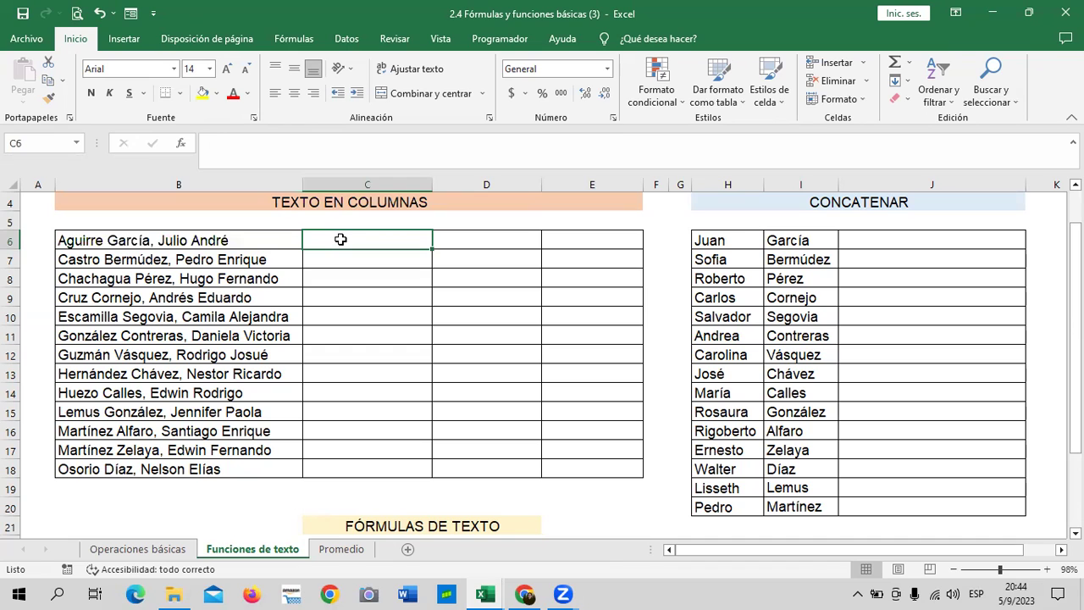
type("=IZQUIERDA(")
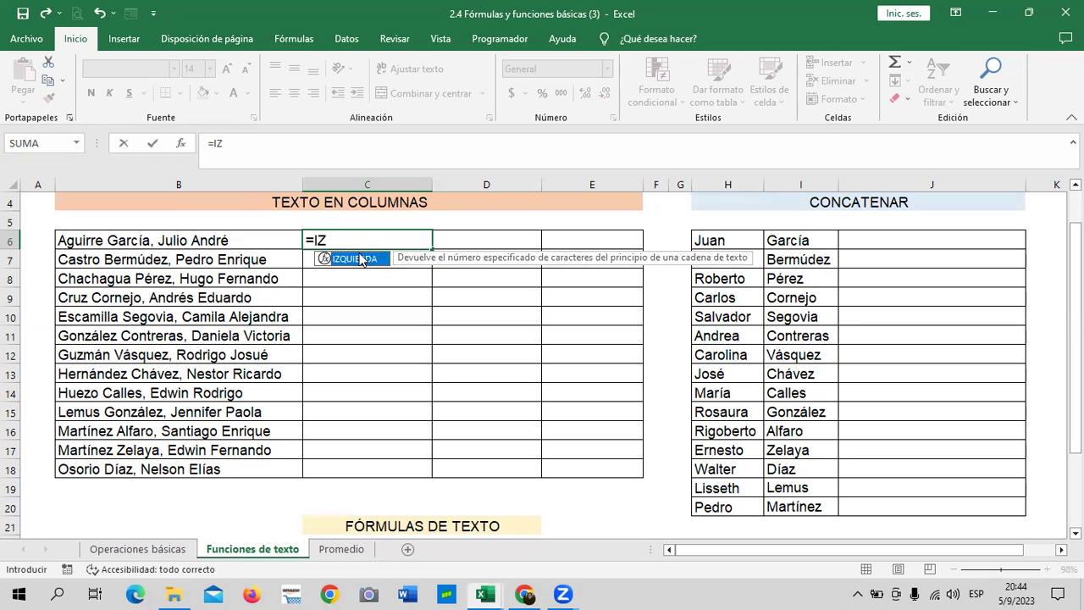
double_click(360, 258)
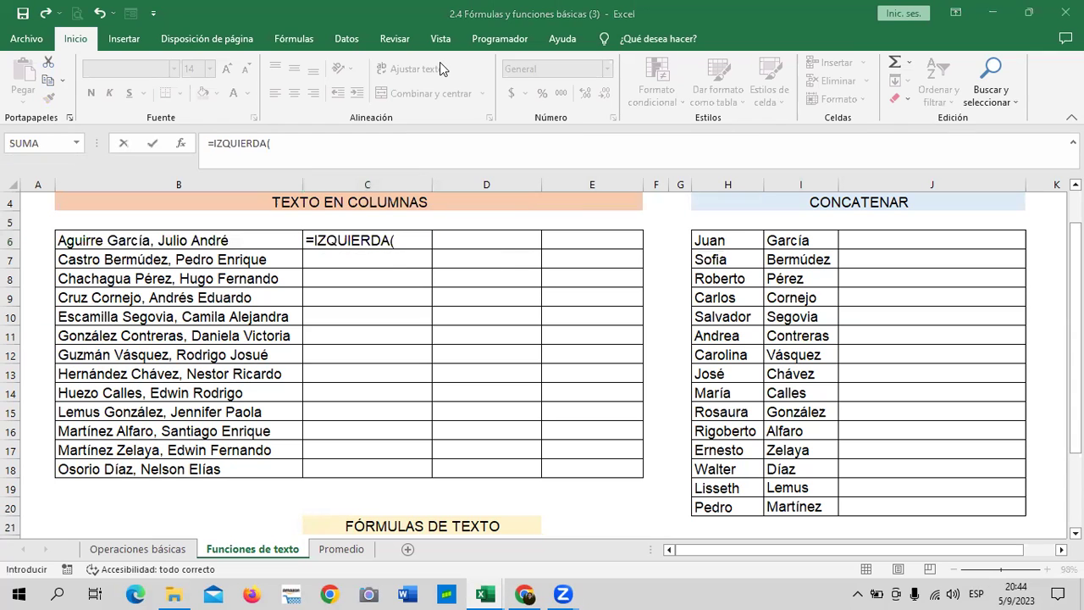
left_click(405, 241)
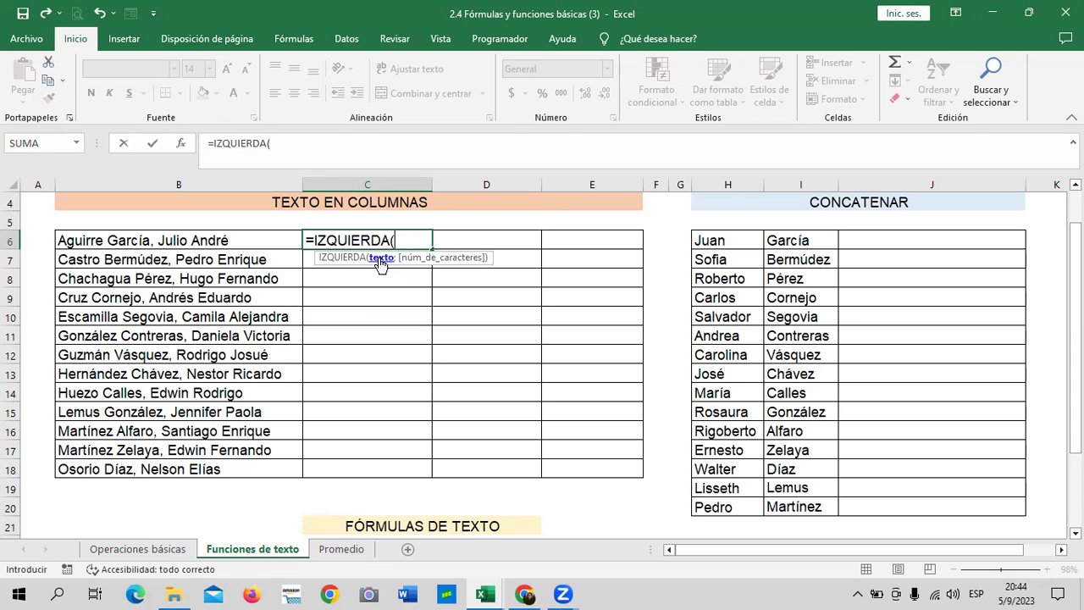
left_click(254, 240)
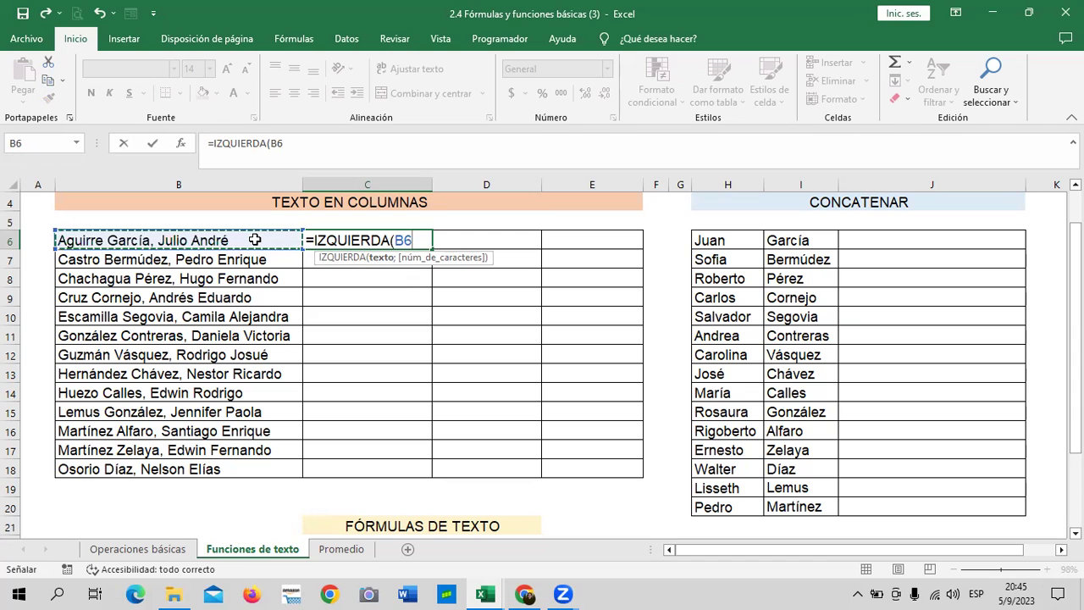
type(";")
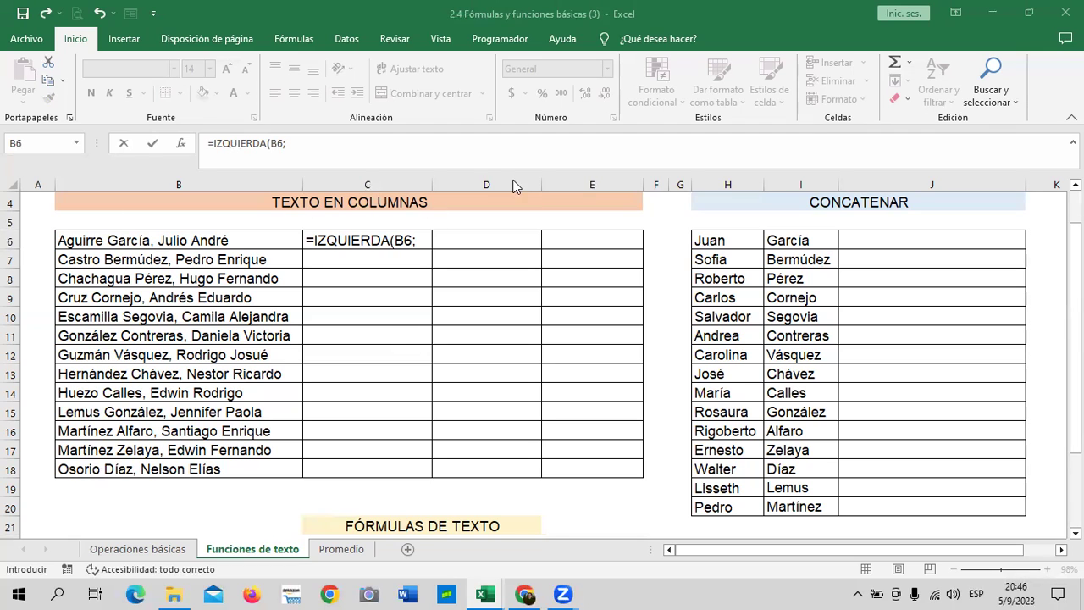
left_click(335, 146)
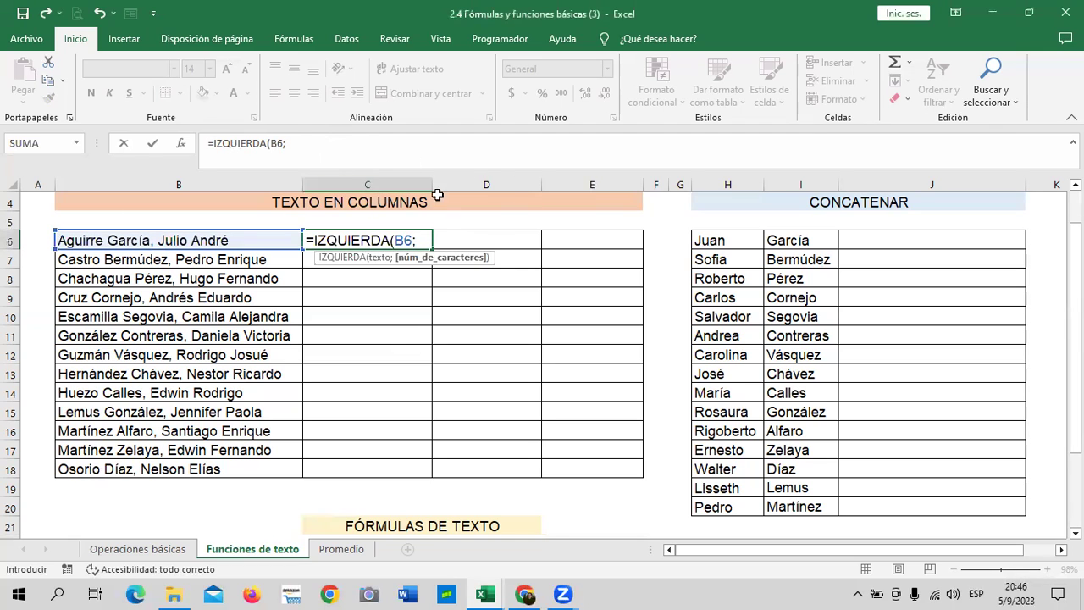
left_click(310, 144)
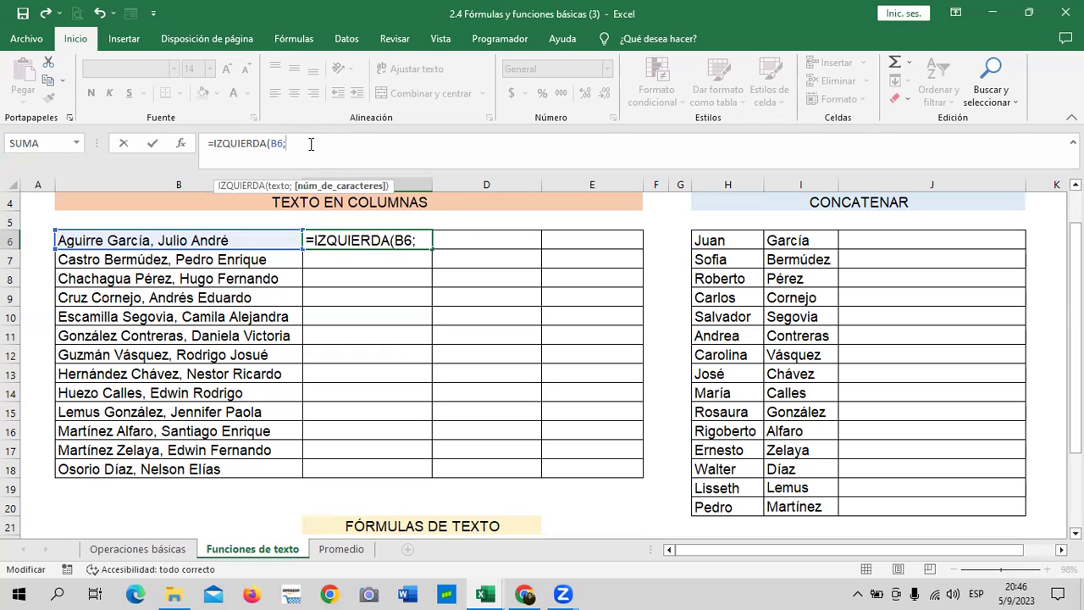
type("16")
type(")")
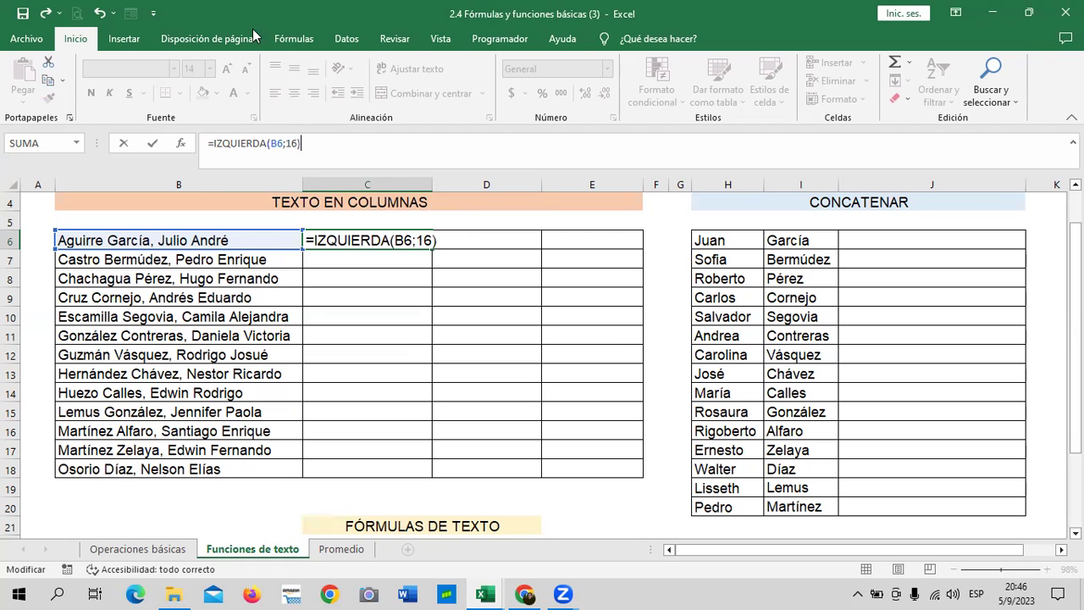
key("Return")
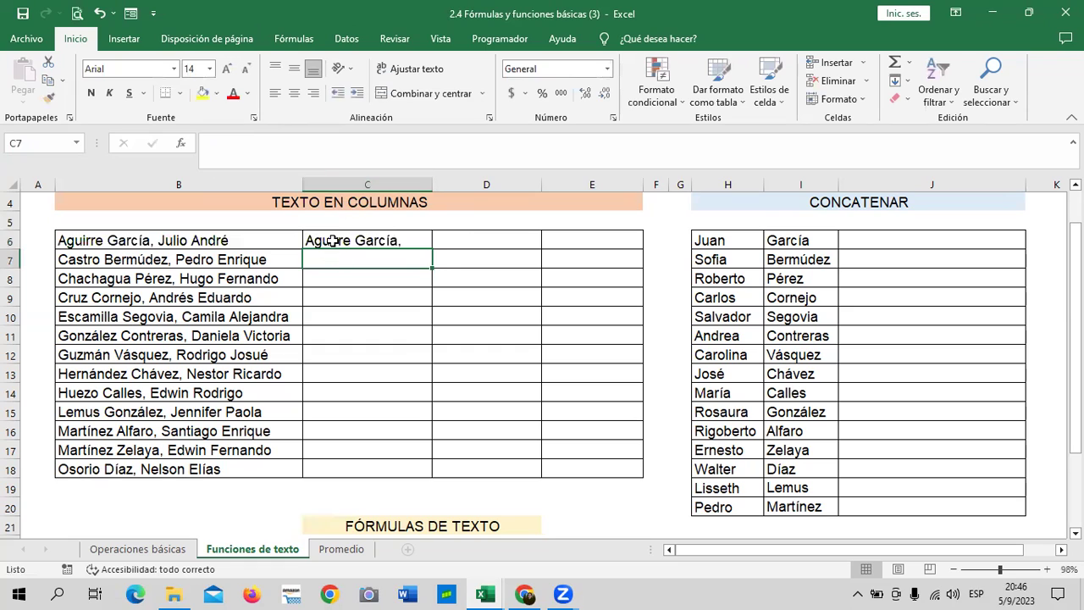
Change C6's IZQUIERDA character count to 15.
left_click(332, 241)
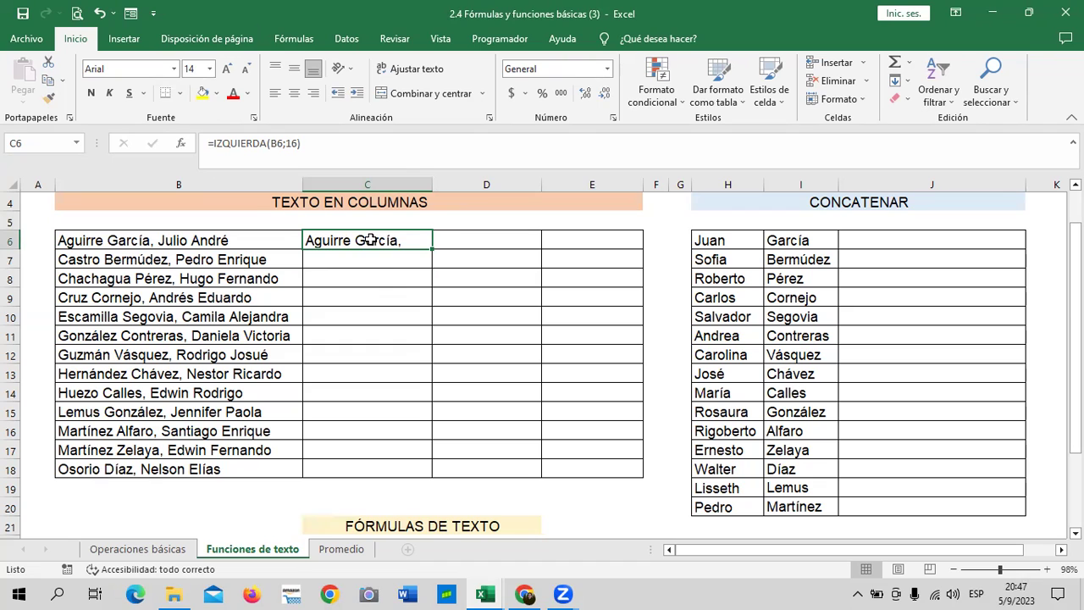
left_click(368, 311)
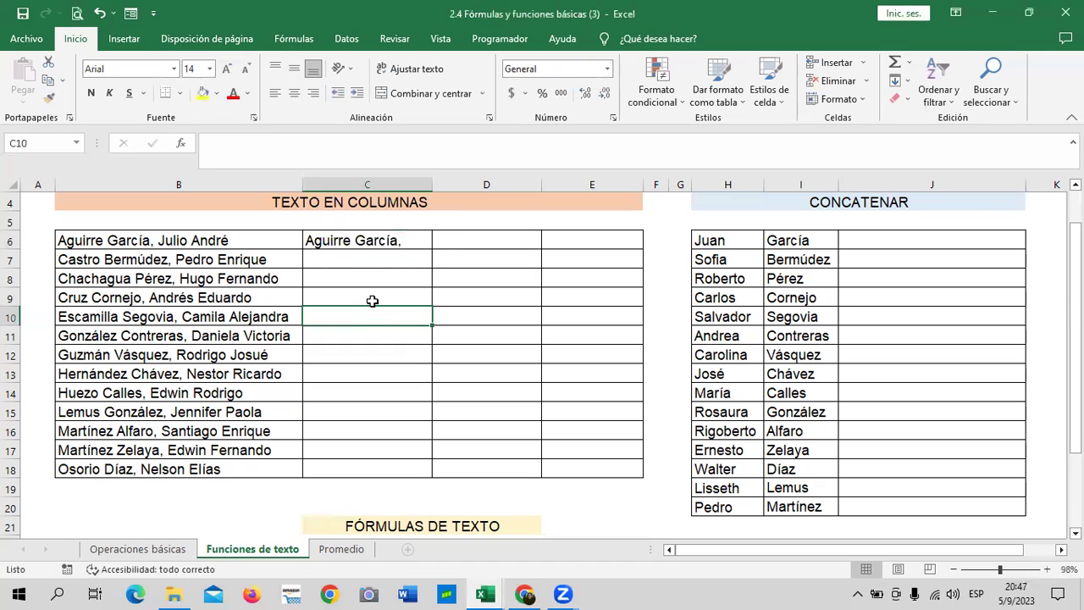
left_click(345, 237)
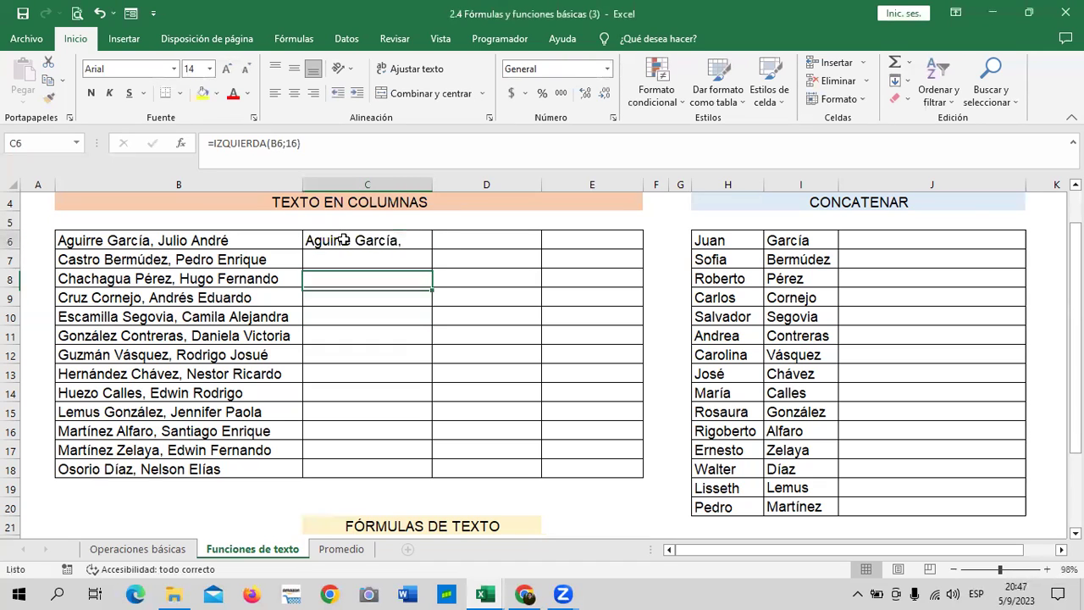
left_click(314, 148)
key("BackSpace")
type("5")
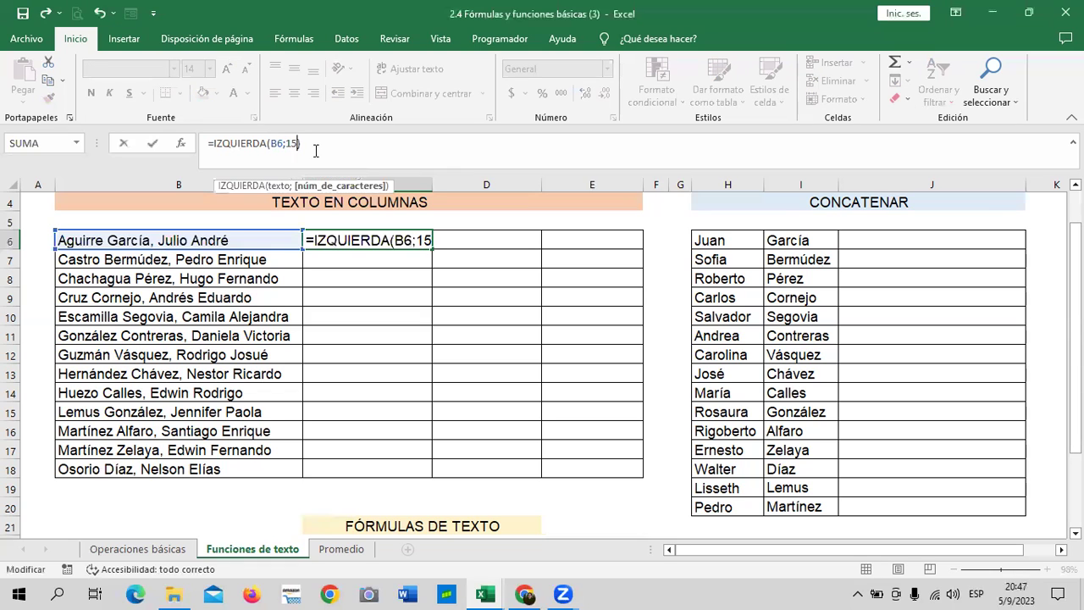
key("Return")
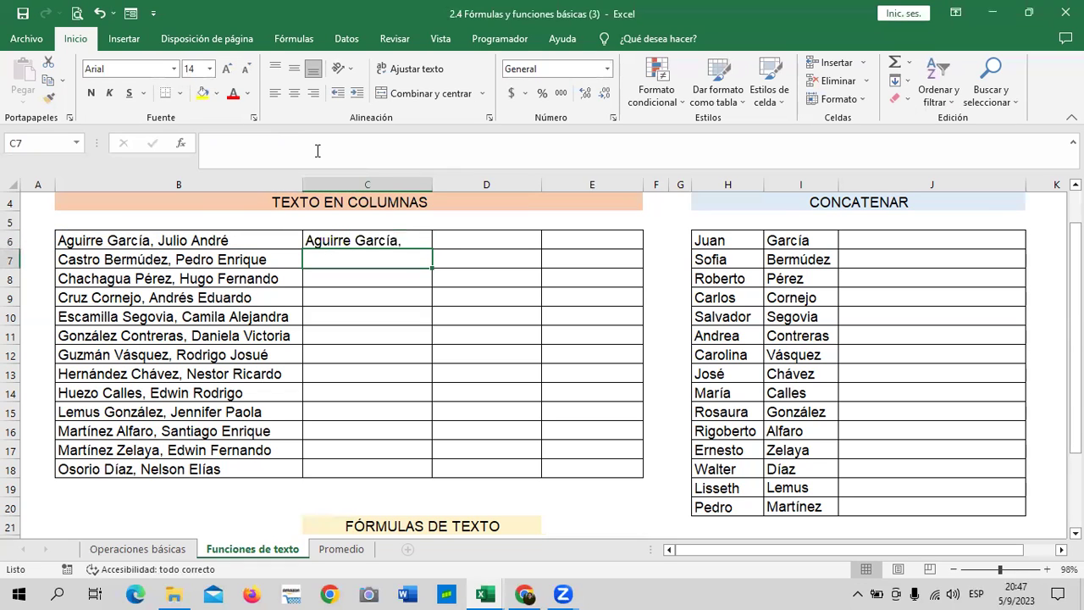
Reduce C6's count to 14 so it shows Aguirre García without the comma.
left_click(408, 244)
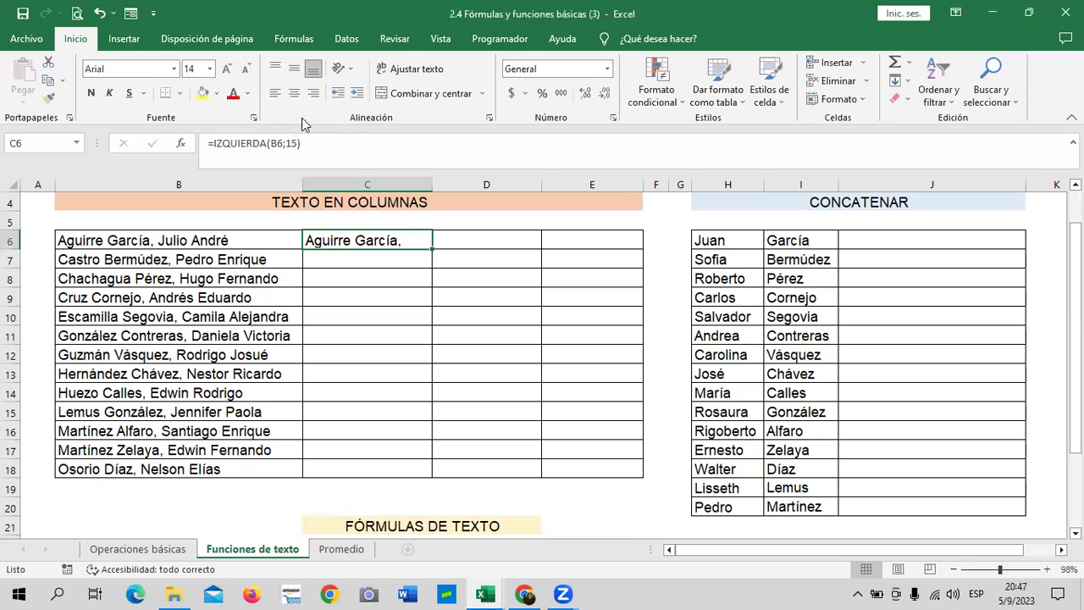
left_click(296, 142)
key("BackSpace")
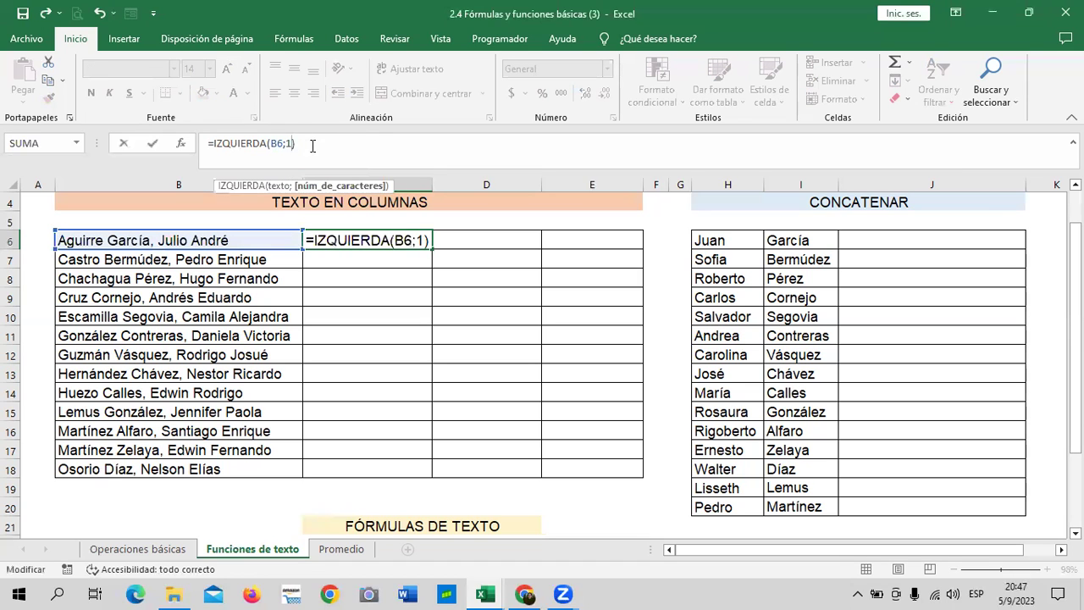
type("4")
key("Return")
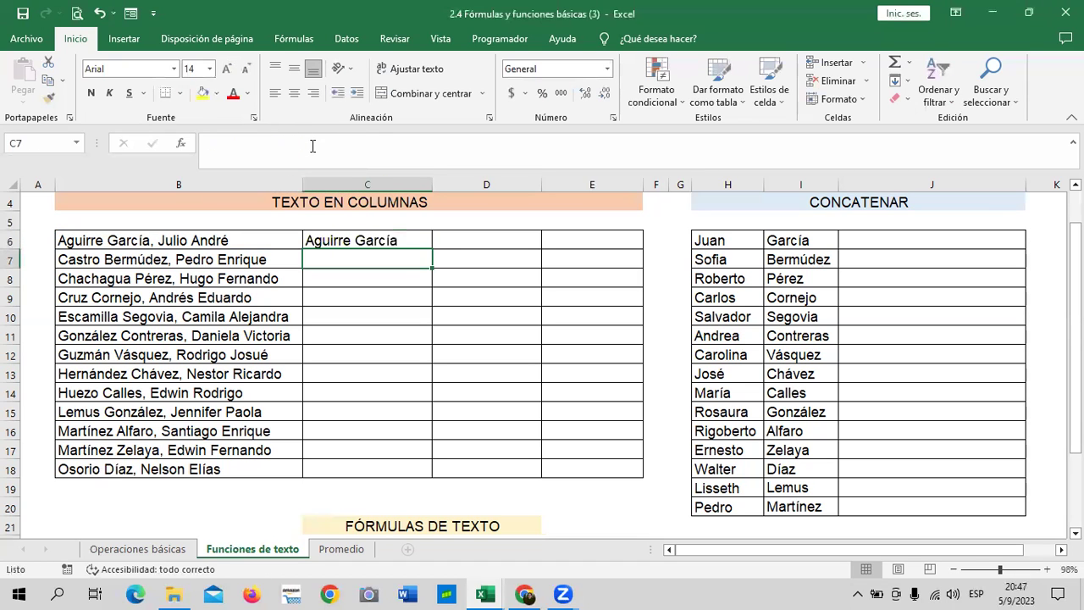
left_click(369, 347)
left_click(357, 262)
double_click(357, 262)
Enter =IZQUIERDA(B7;17) in C7.
type("=")
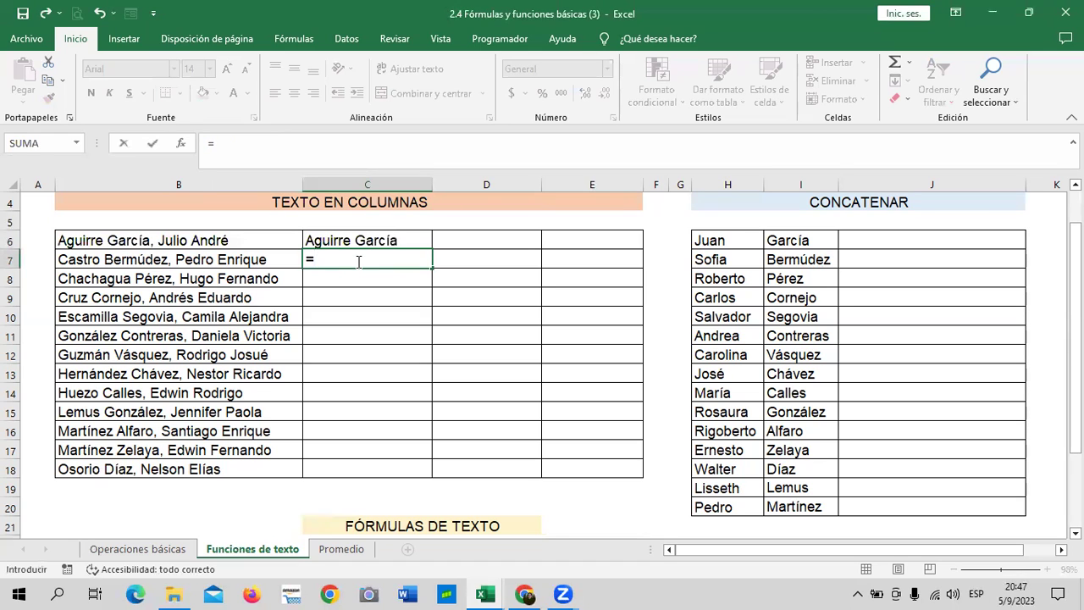
type("IZQUI")
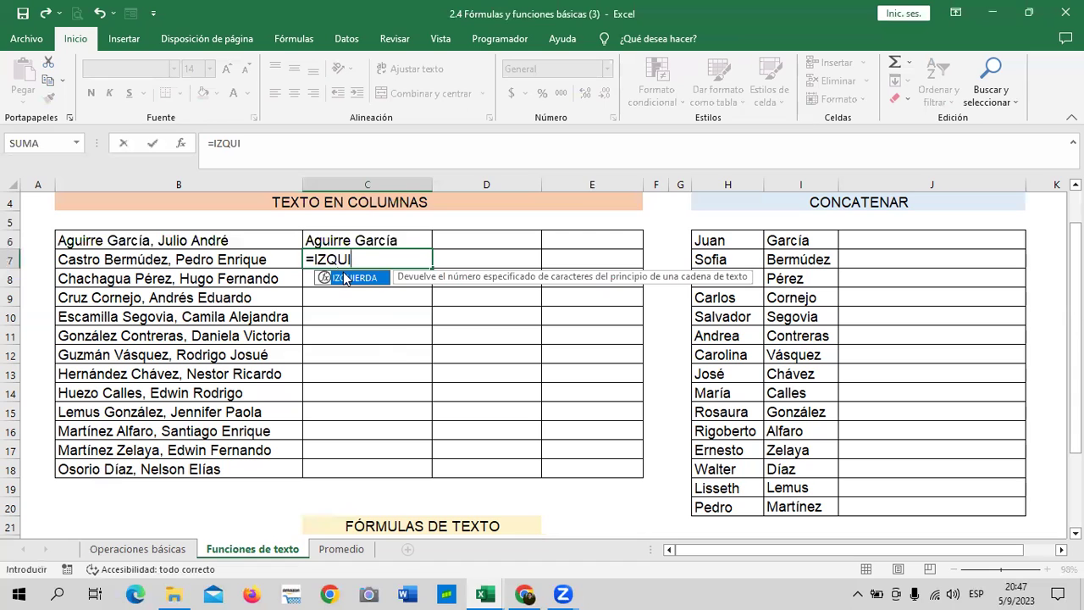
double_click(343, 277)
left_click(203, 262)
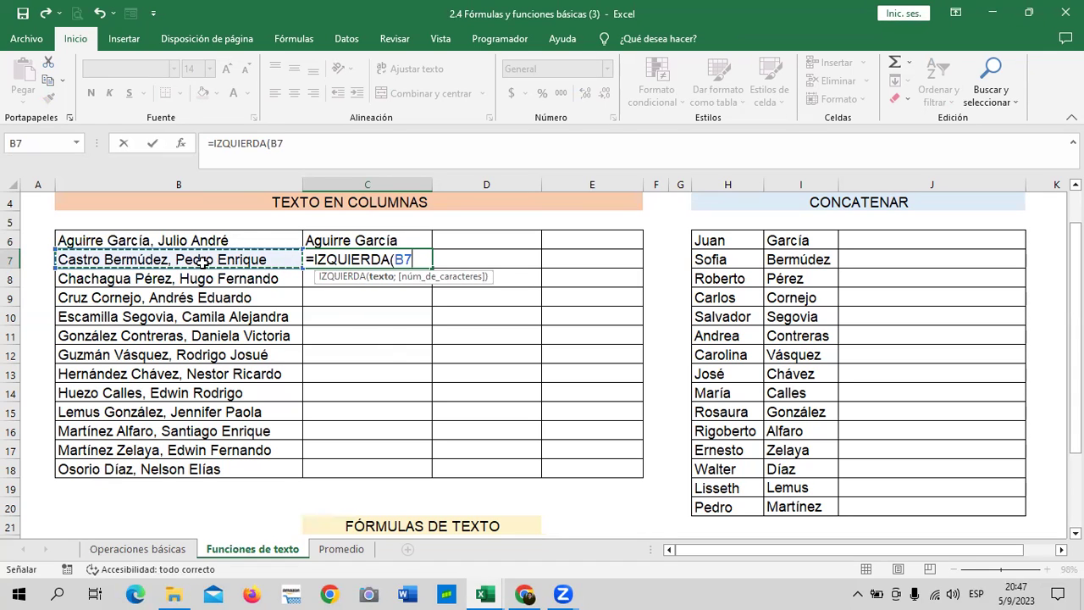
type(";")
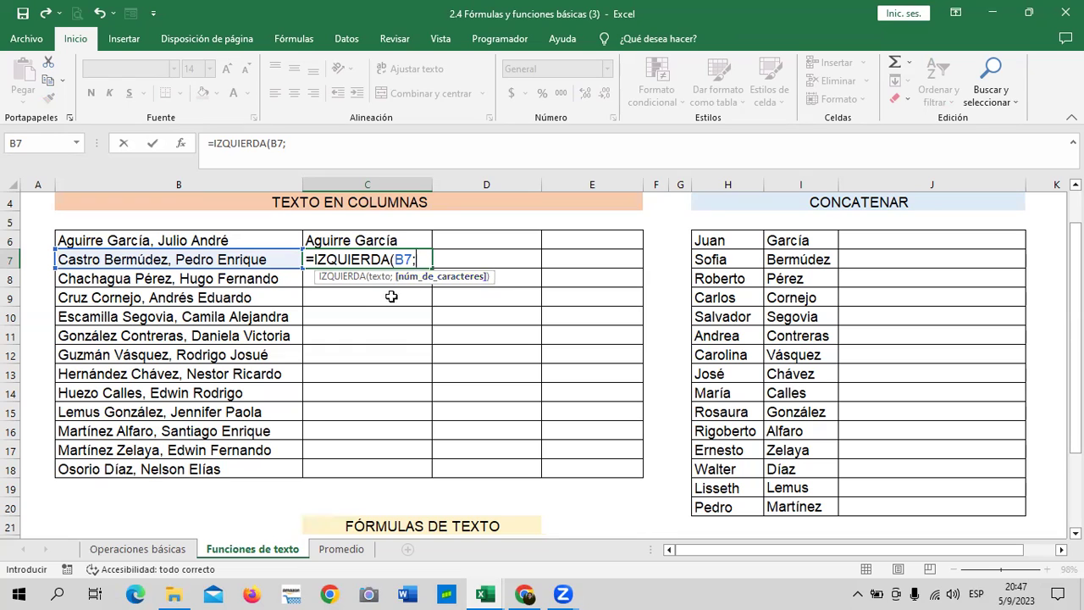
type("17)")
key("Return")
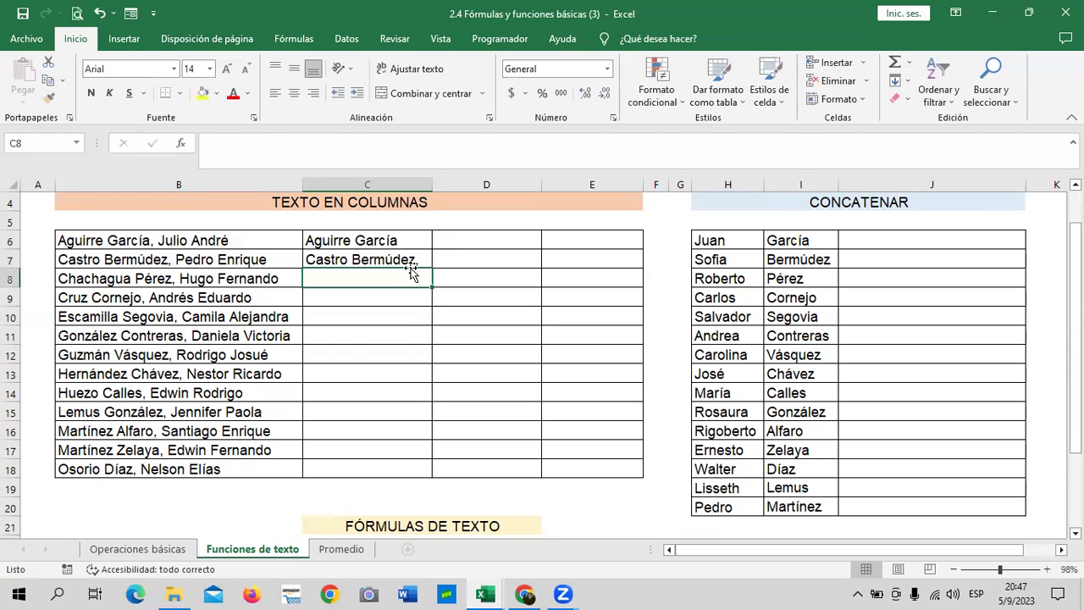
Trim C7's character count to 16, then 15, to show Castro Bermúdez.
left_click(408, 259)
left_click(301, 144)
key("BackSpace")
type("6")
key("Return")
left_click(384, 256)
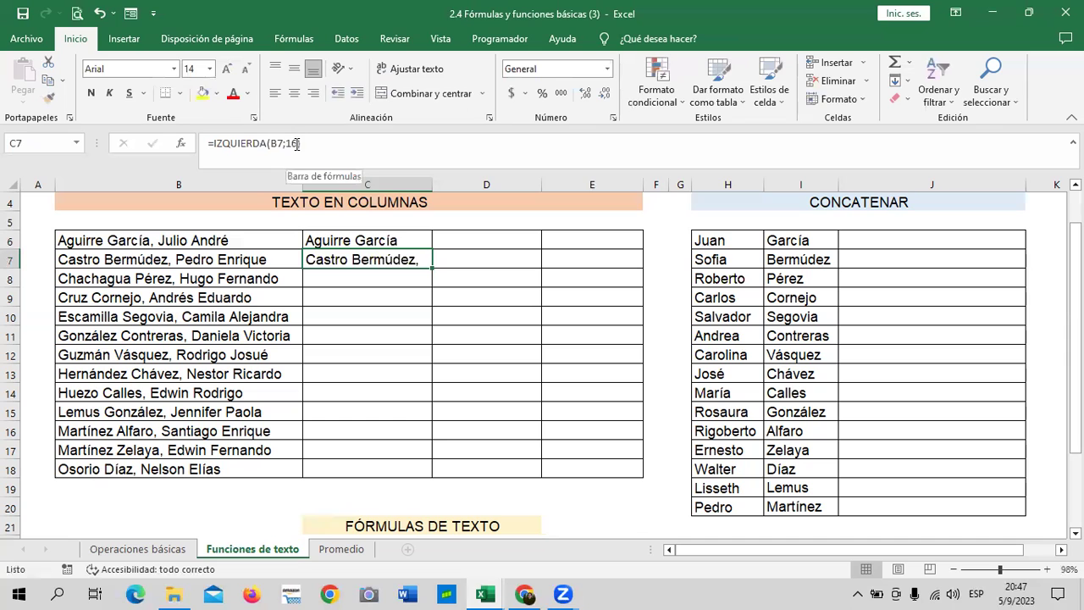
left_click(295, 144)
key("BackSpace")
type("5")
key("Return")
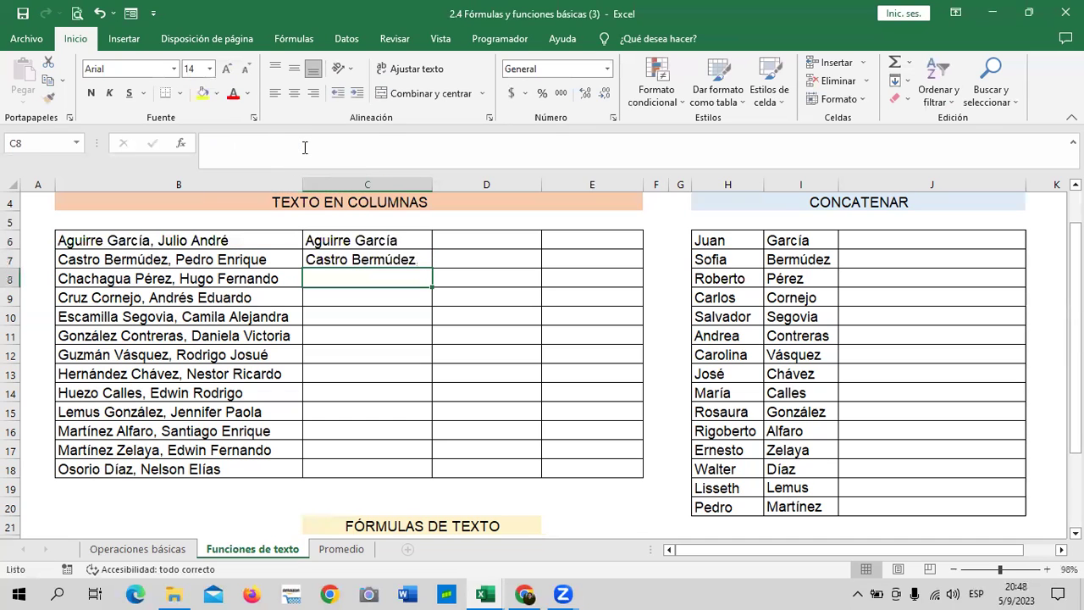
Fill C7's formula down to C18 and widen column C.
left_click(369, 261)
left_click_drag(433, 270, 450, 476)
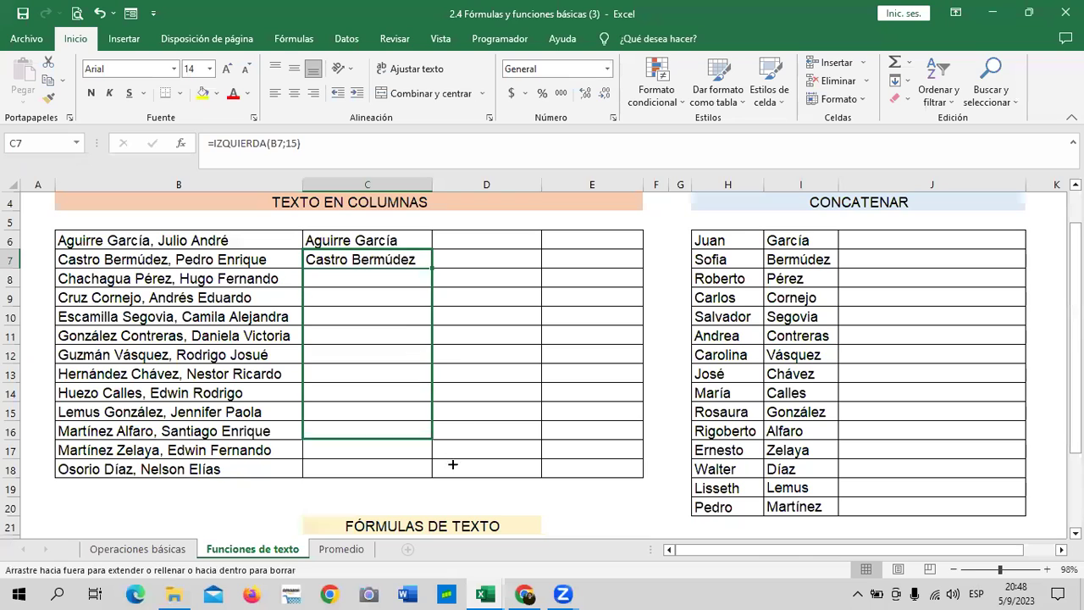
left_click(494, 414)
left_click_drag(435, 180, 454, 184)
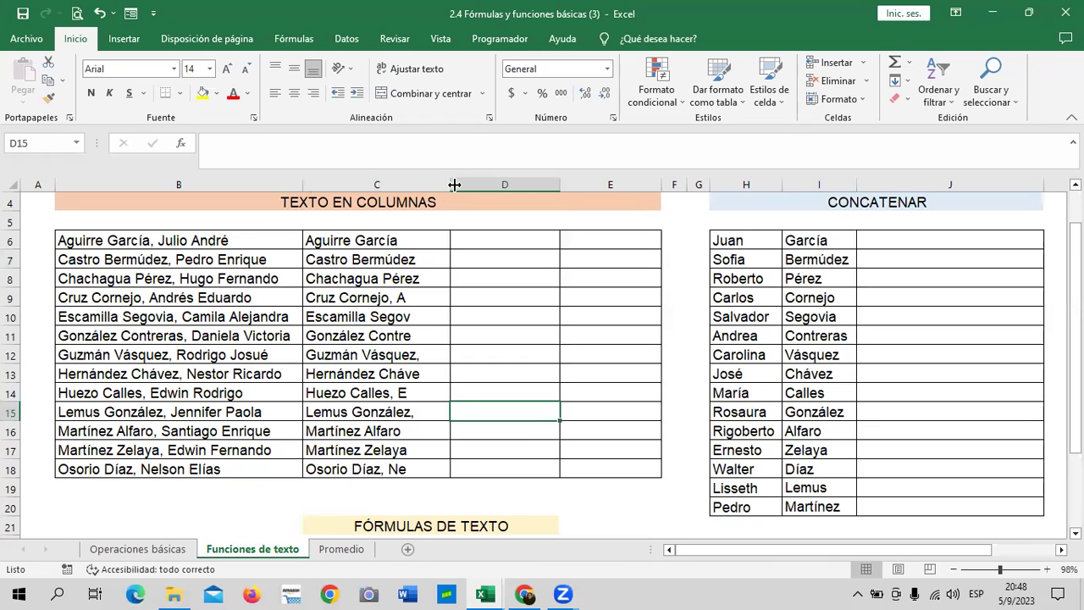
left_click(377, 282)
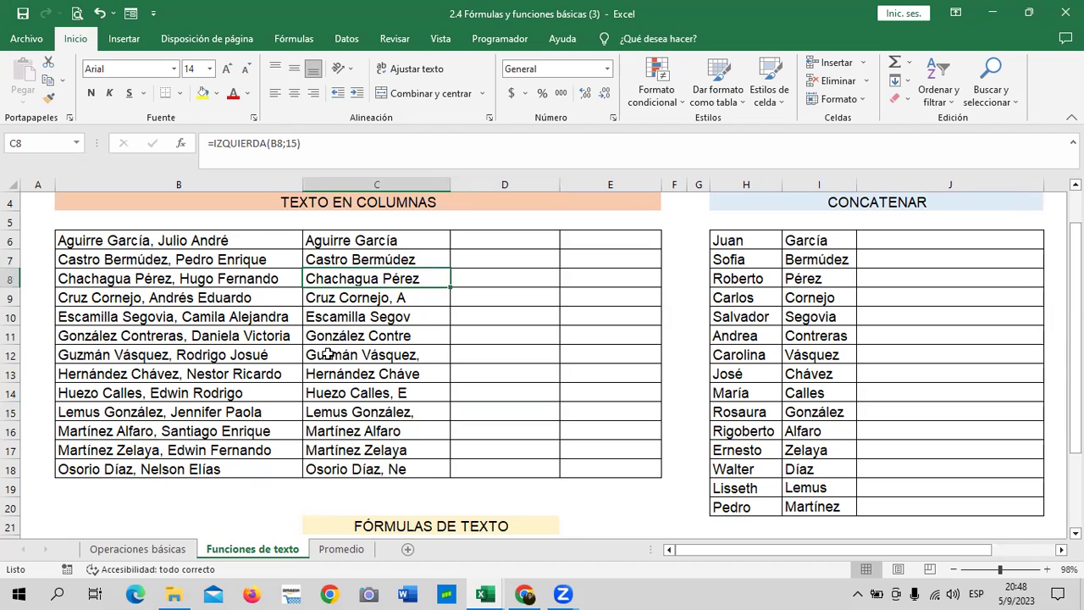
Change C9's character count to 12 and ignore the inconsistent-formula warning.
left_click(339, 299)
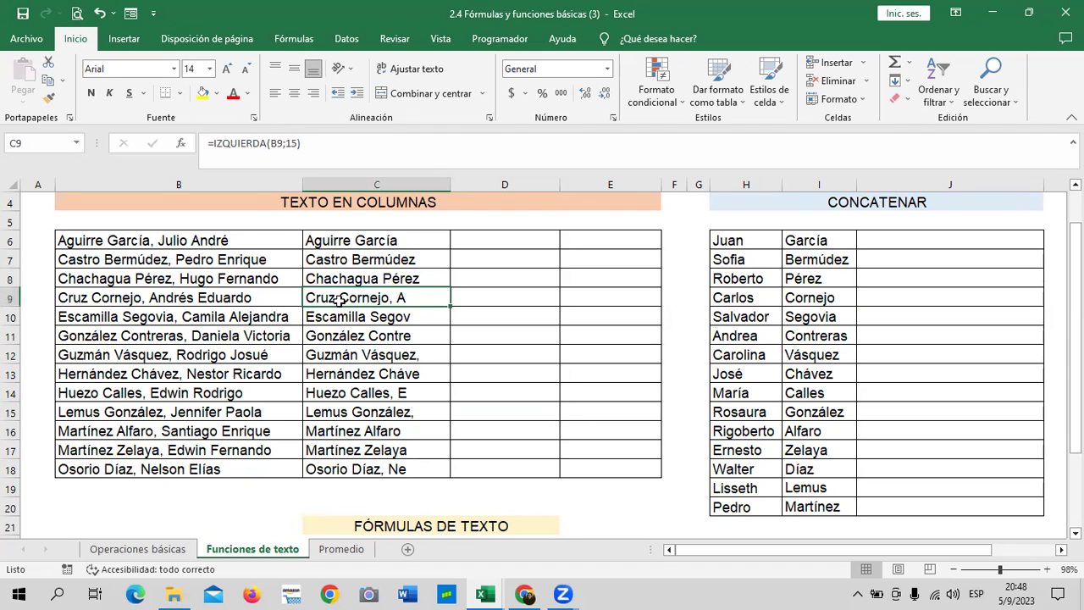
left_click(303, 143)
key("BackSpace")
type("2")
key("Return")
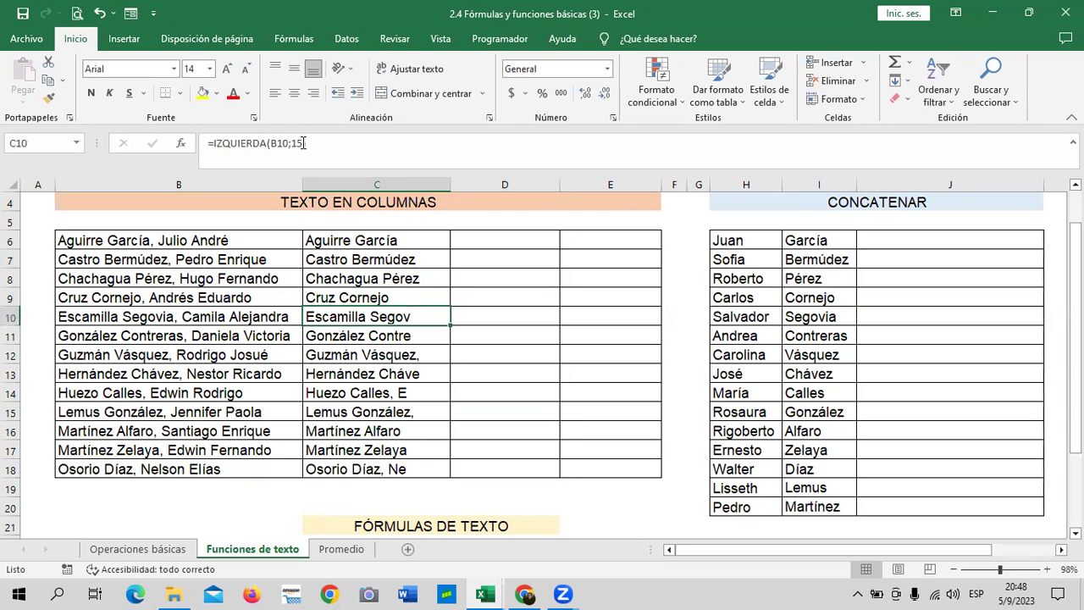
left_click(399, 298)
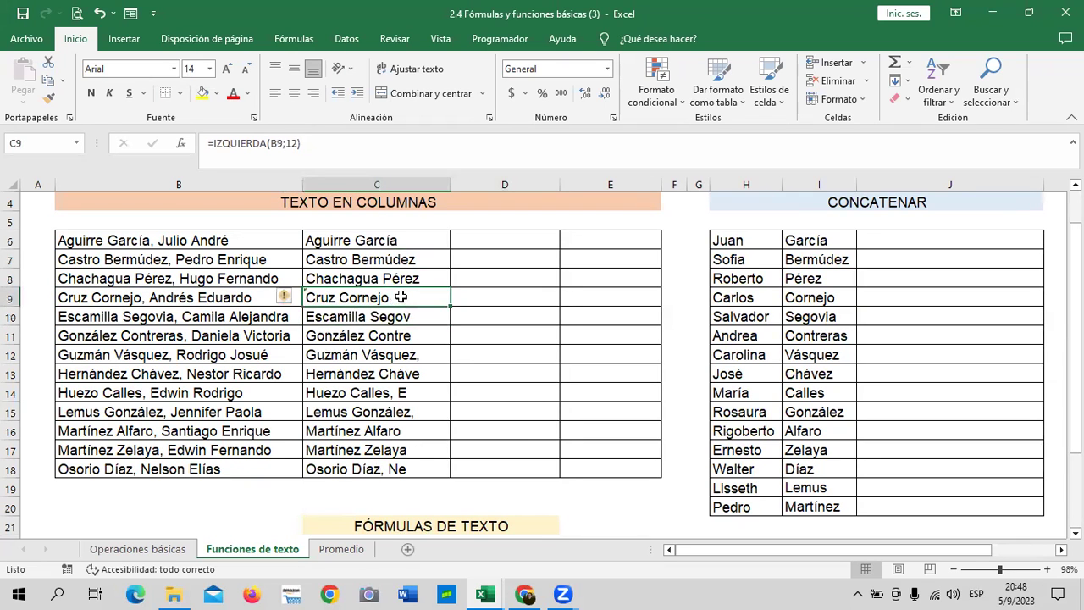
left_click(286, 298)
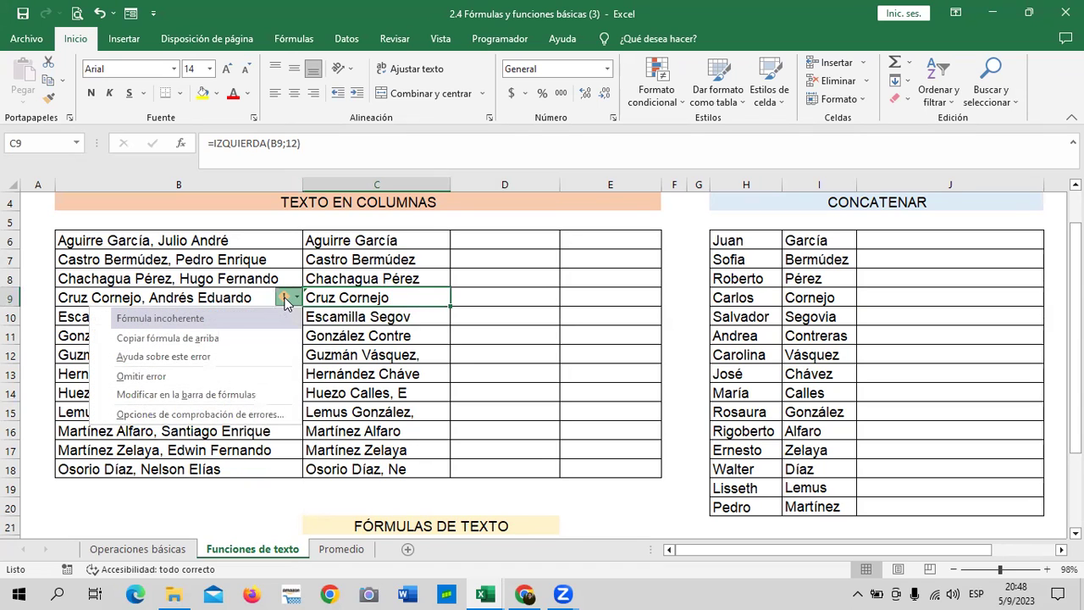
left_click(210, 376)
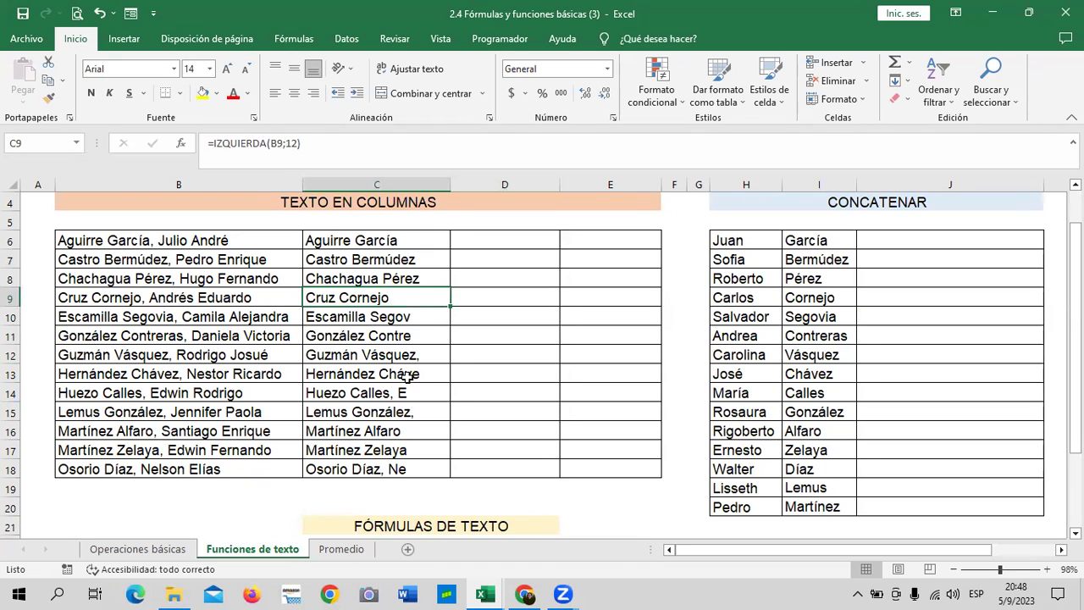
Revise C10 to =IZQUIERDA(B10;17) so it shows Escamilla Segovia.
left_click(359, 316)
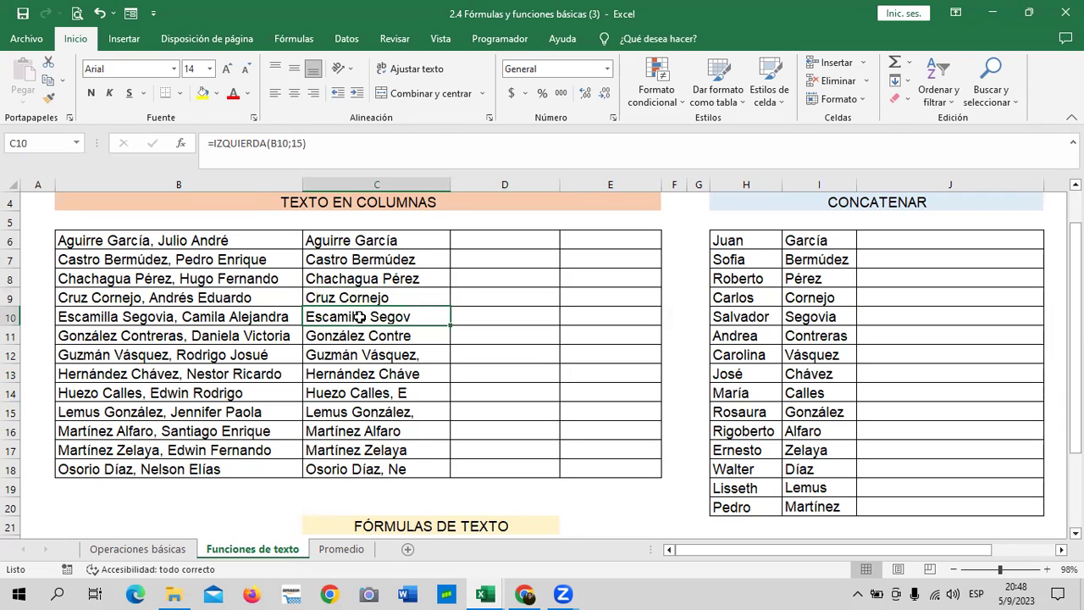
left_click(303, 142)
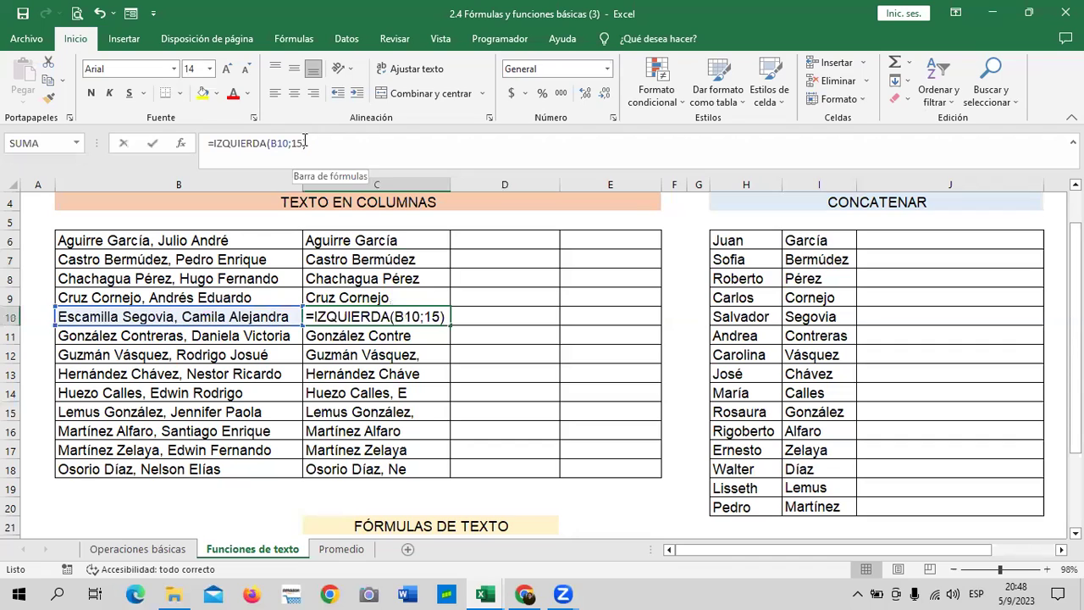
key("Left")
key("BackSpace")
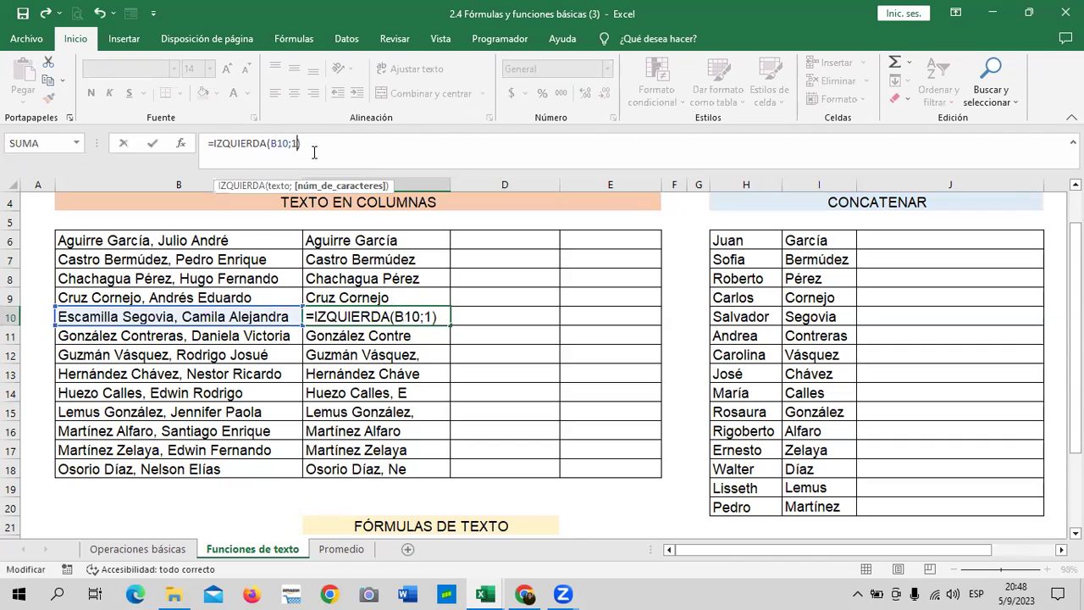
type("5")
key("Return")
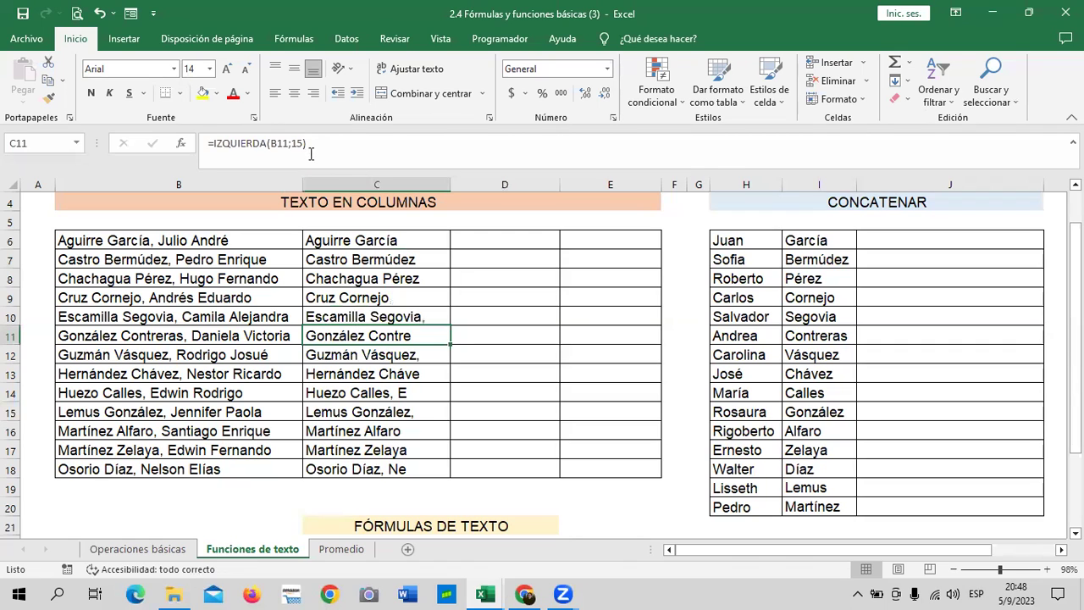
left_click(395, 317)
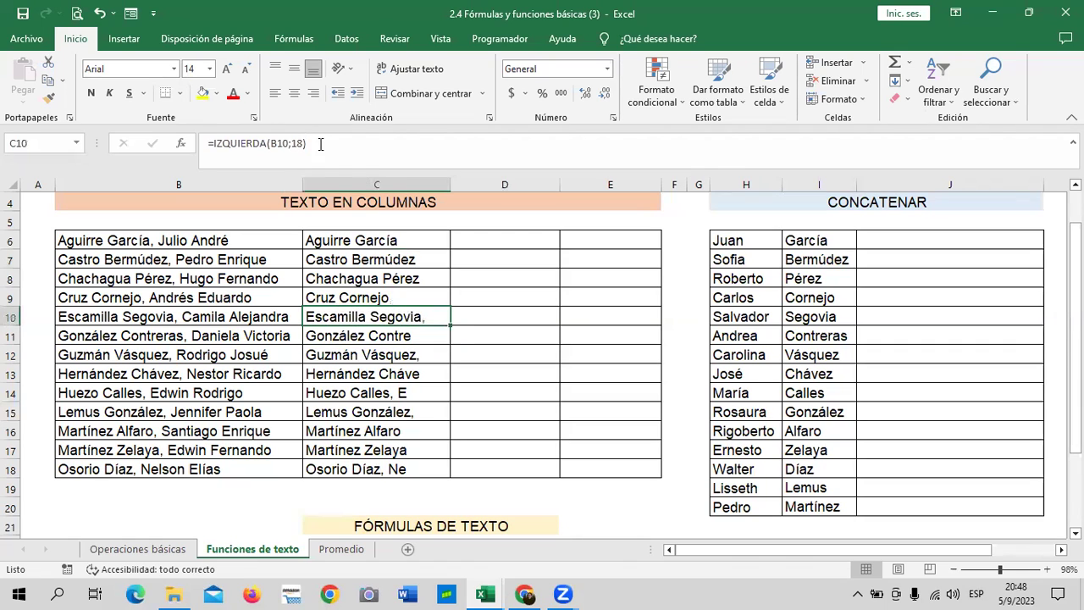
left_click(302, 143)
key("BackSpace")
type("8")
key("BackSpace")
type("7")
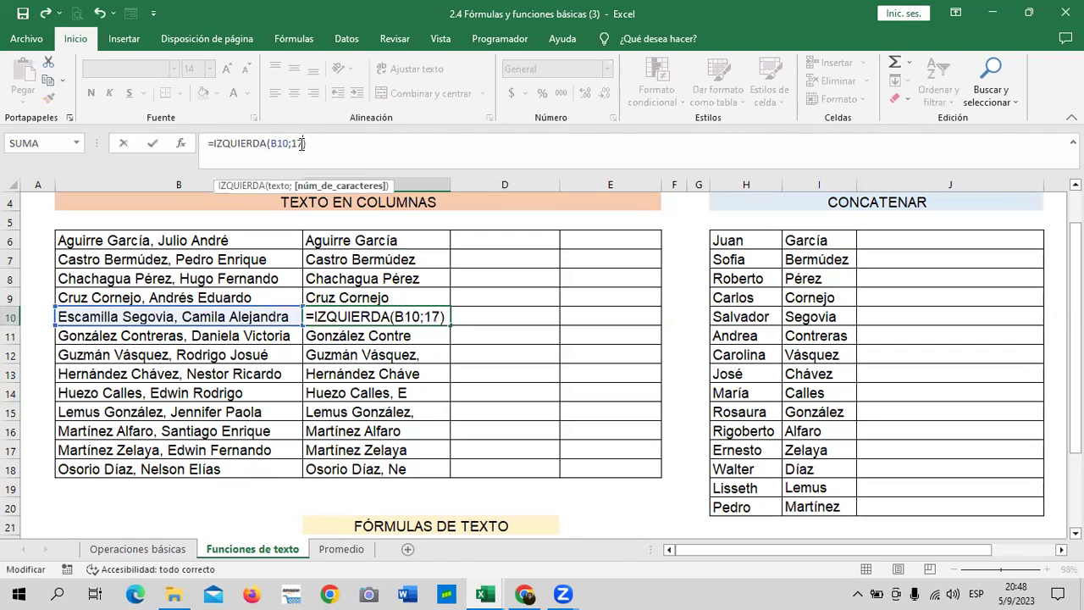
key("Return")
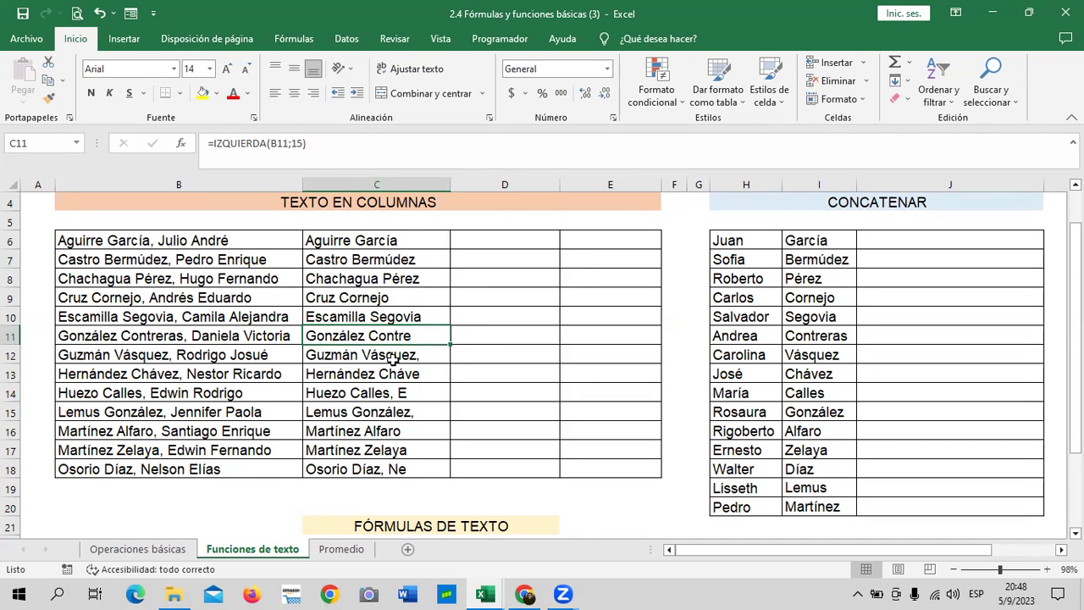
Set C11's count to 18 so González Contreras appears in full.
left_click(305, 143)
type(")")
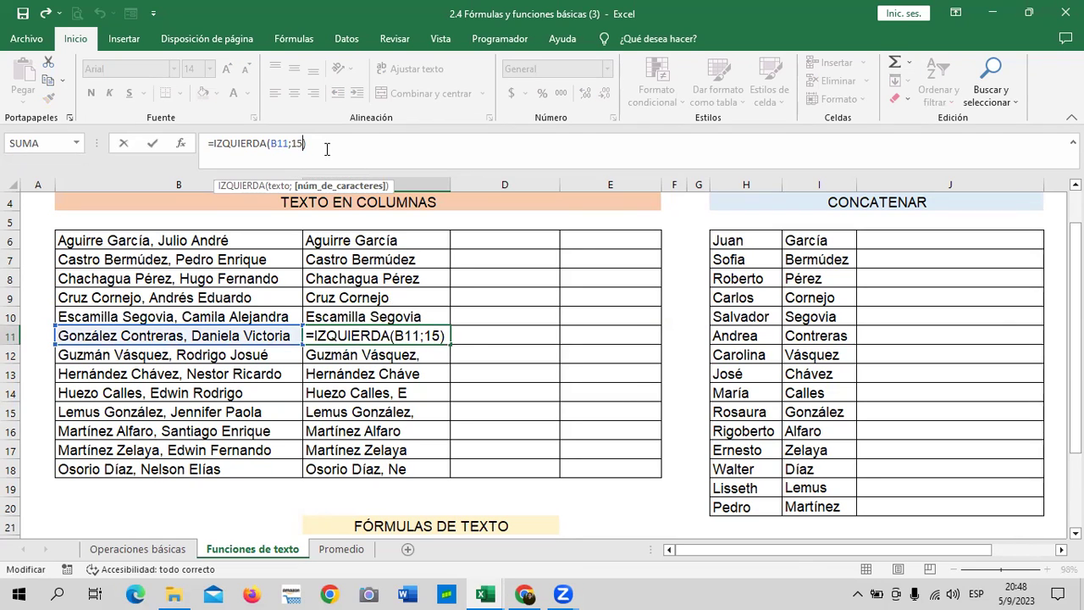
key("BackSpace")
type("8")
key("Return")
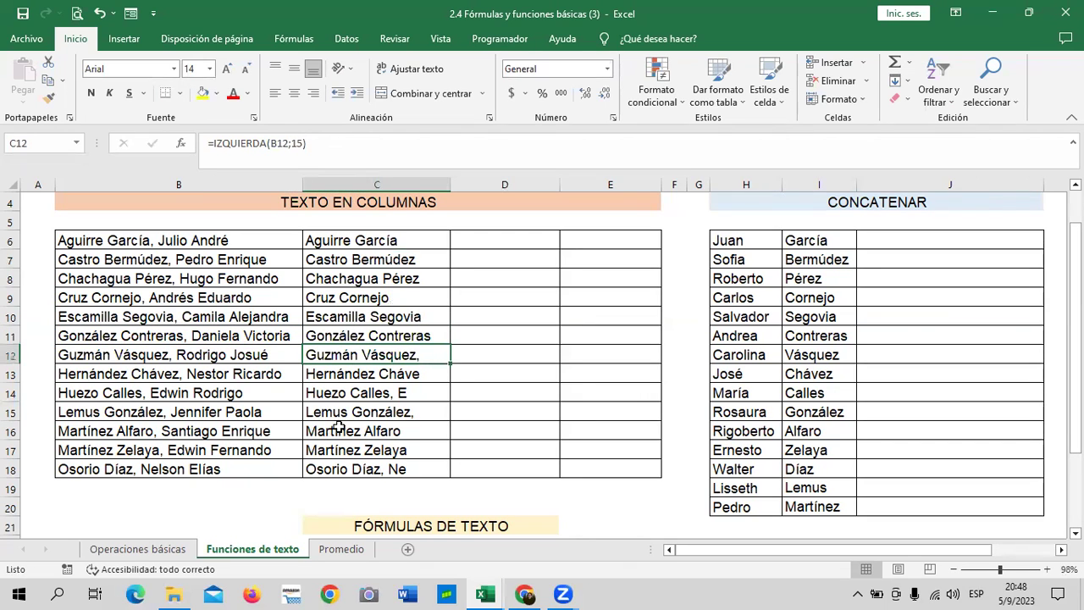
left_click(314, 145)
key("BackSpace")
type("4")
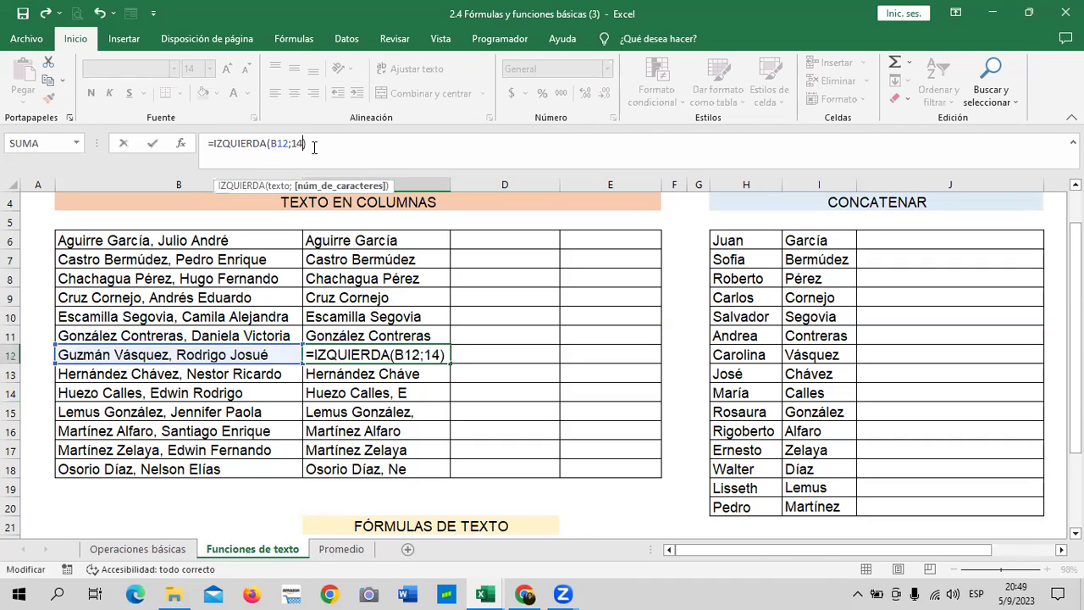
key("Return")
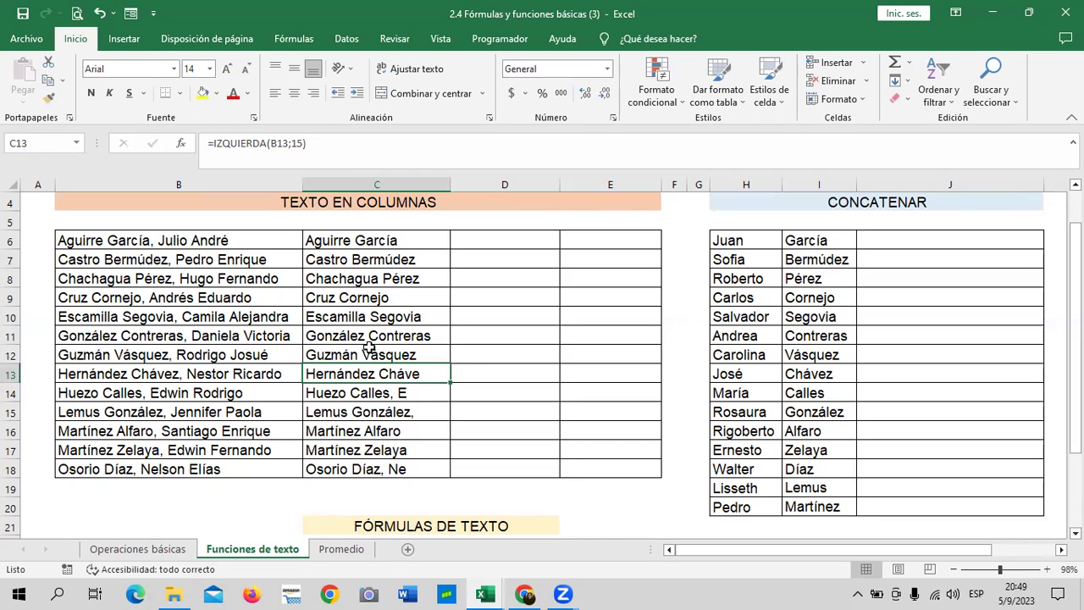
left_click(418, 397)
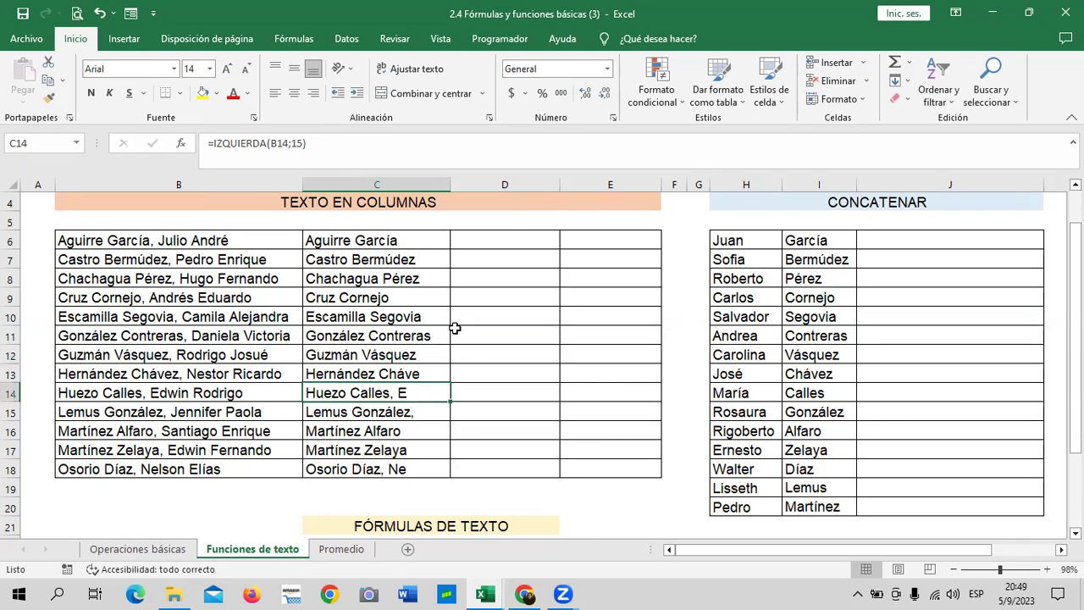
left_click(303, 143)
key("BackSpace")
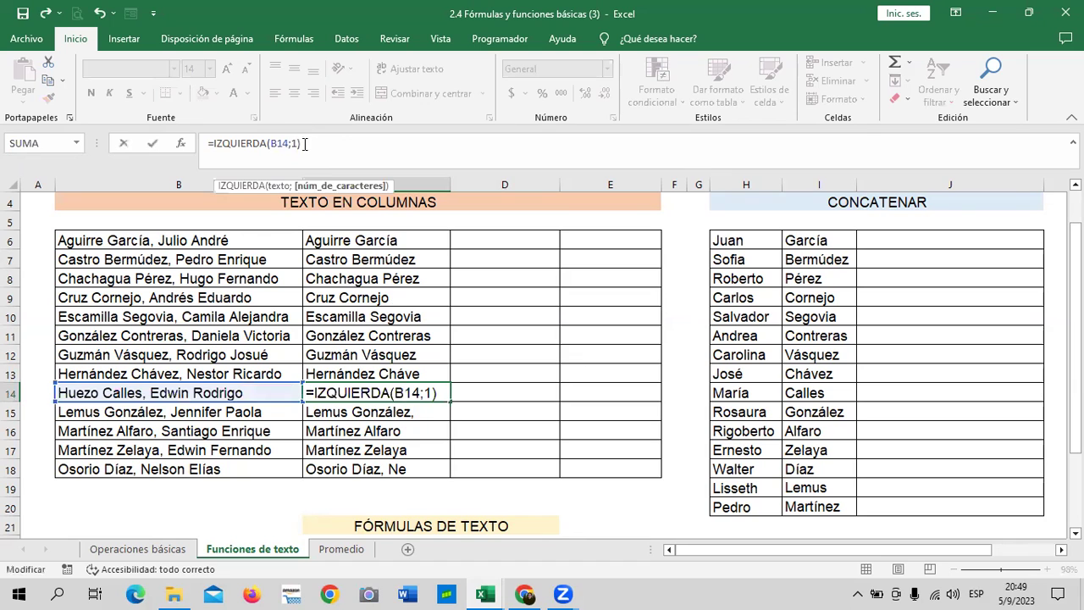
type("2")
key("Return")
left_click(398, 393)
left_click(285, 392)
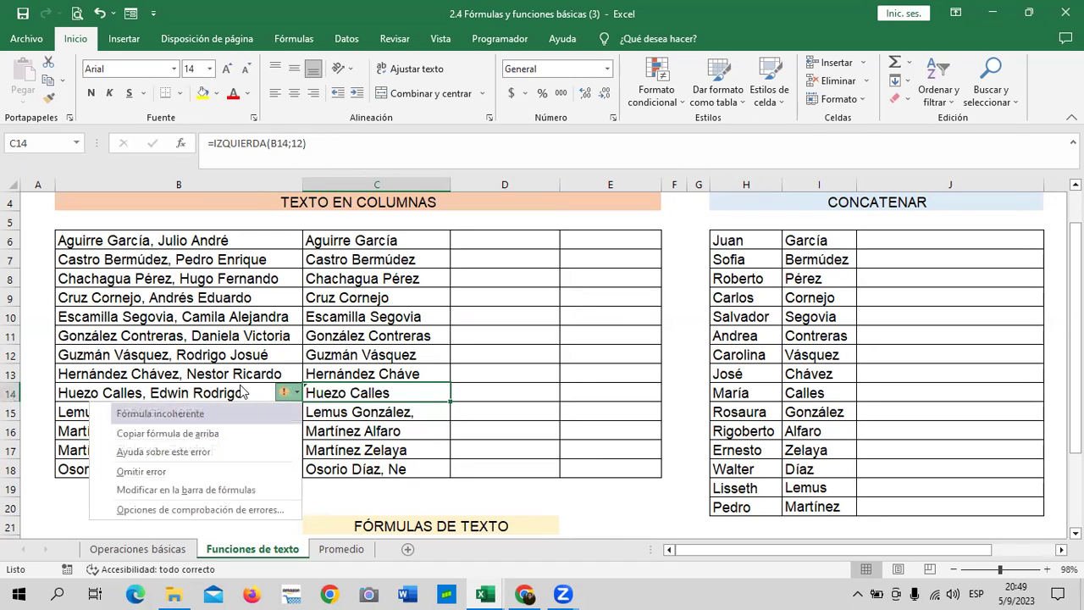
left_click(157, 471)
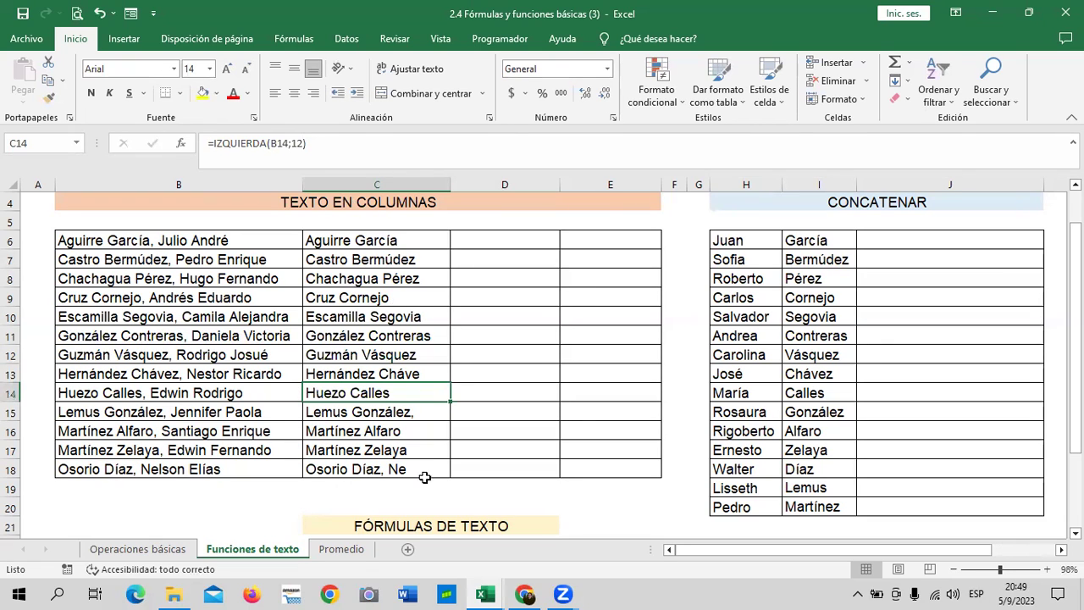
left_click(413, 411)
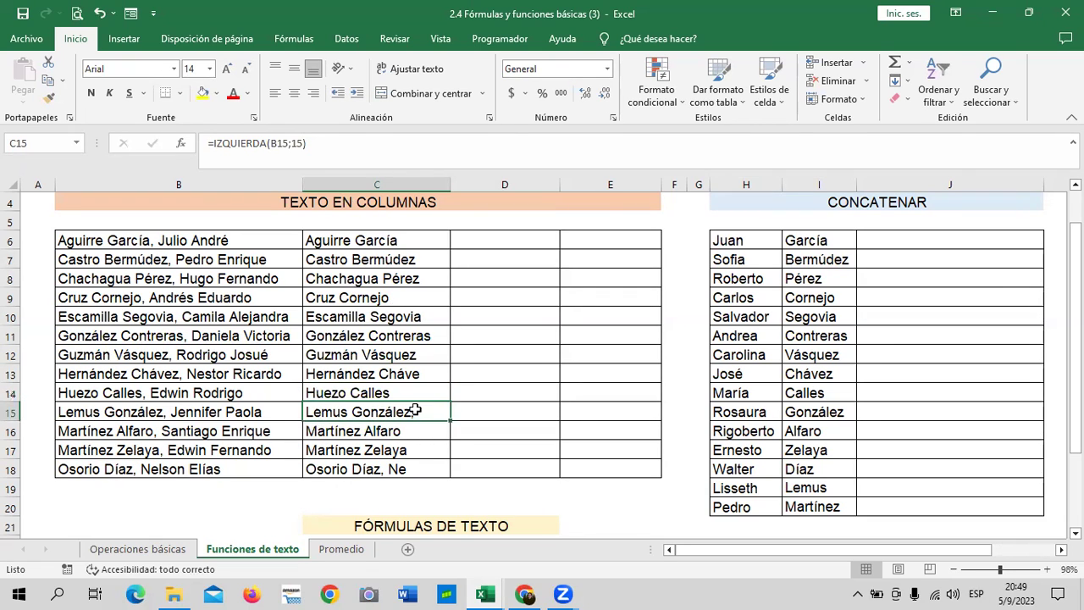
left_click(311, 147)
key("BackSpace")
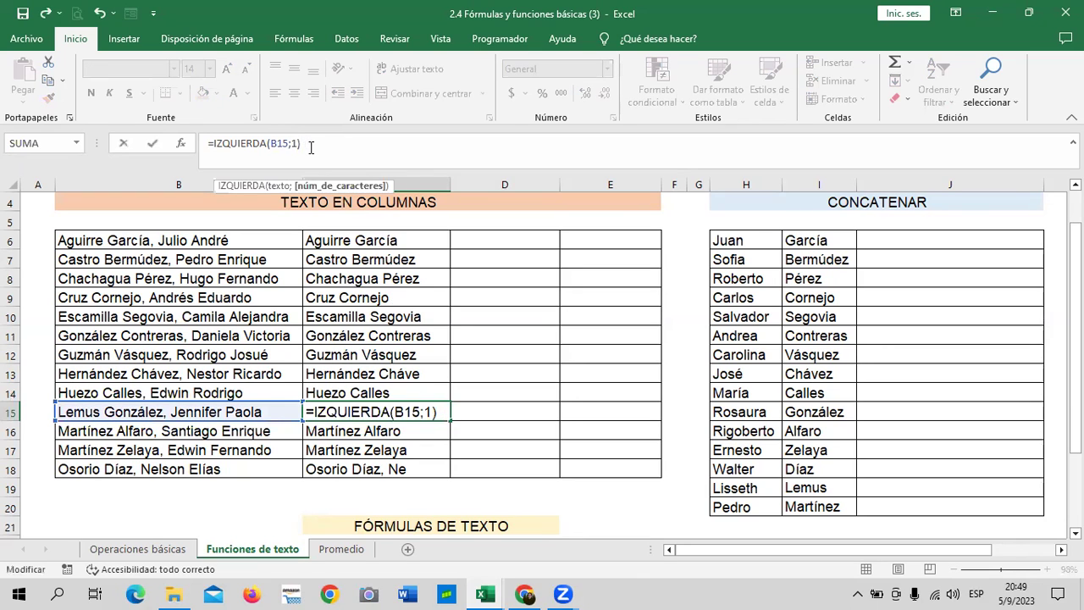
type("4")
key("Return")
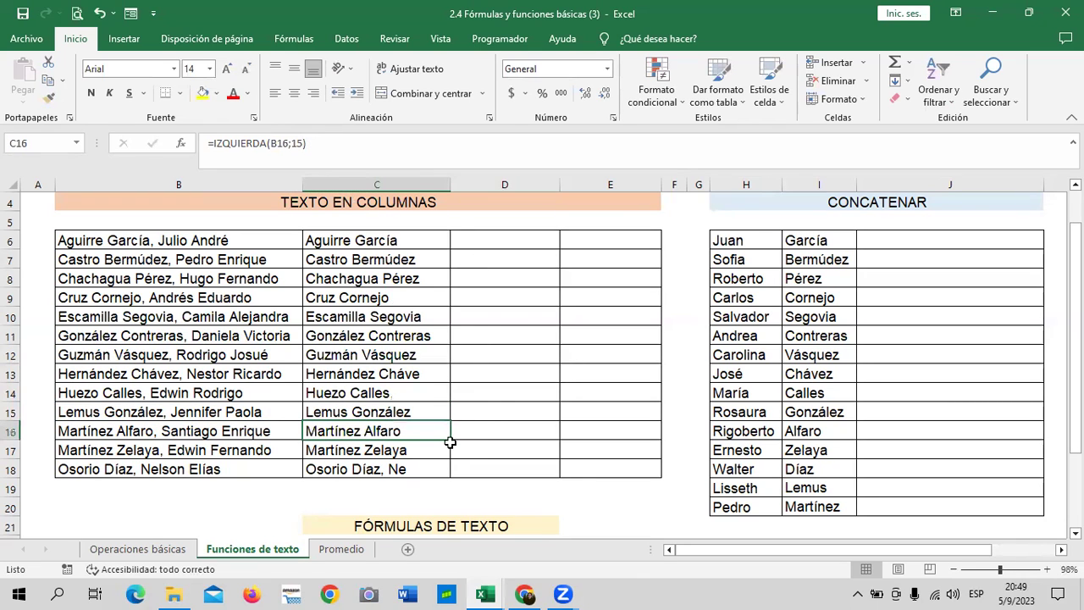
left_click(415, 451)
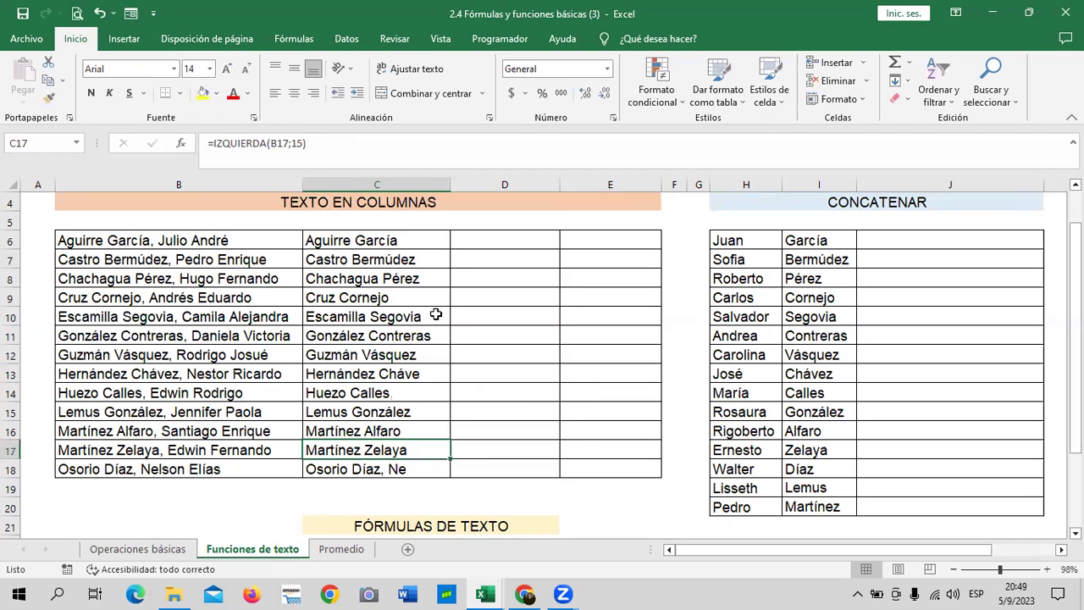
left_click(418, 470)
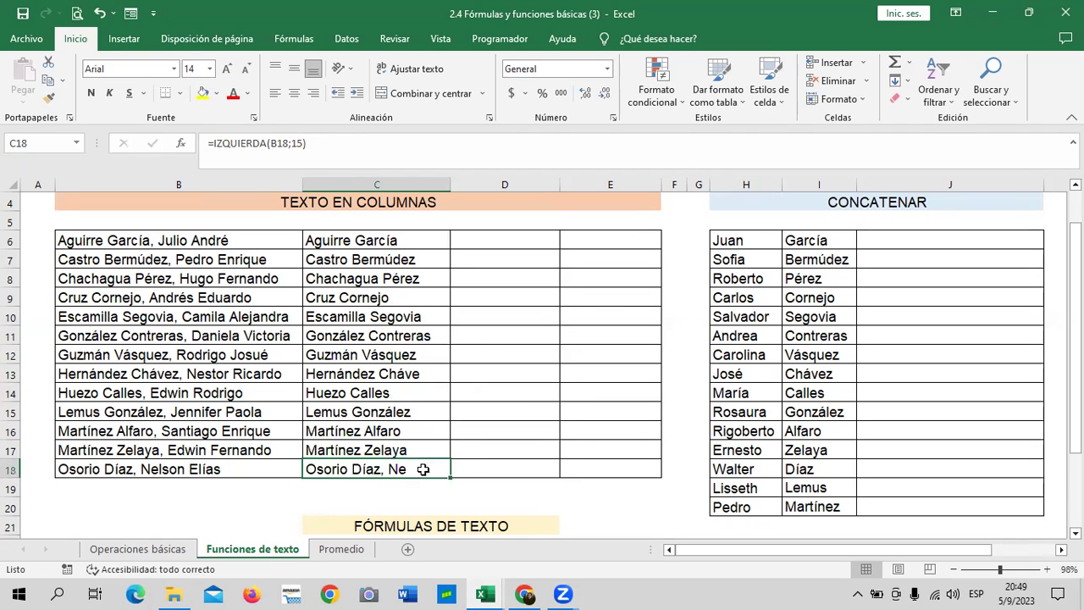
left_click(304, 143)
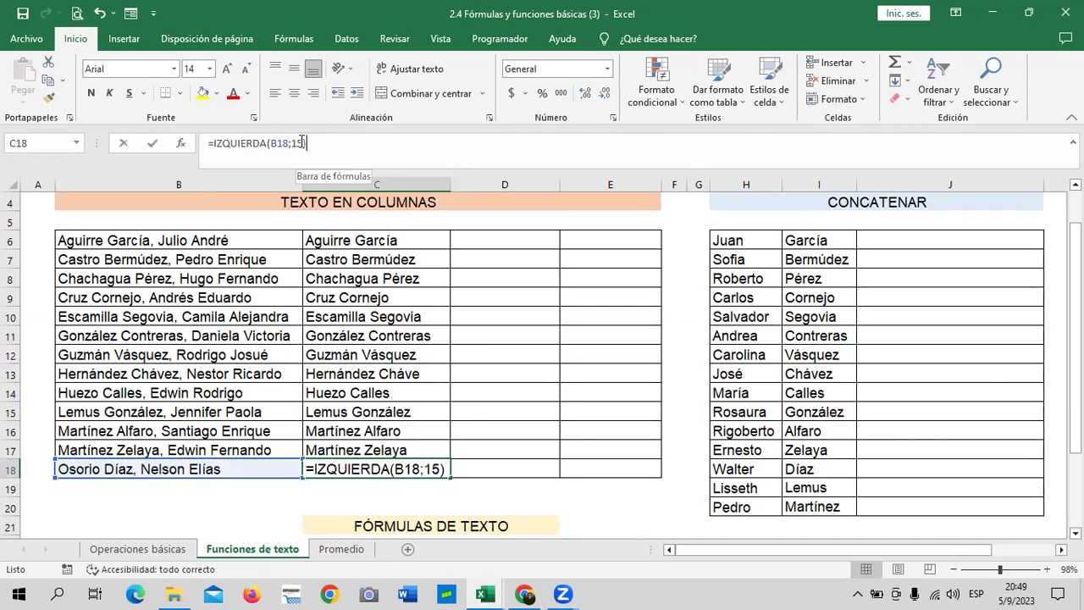
key("BackSpace")
type("1")
key("Return")
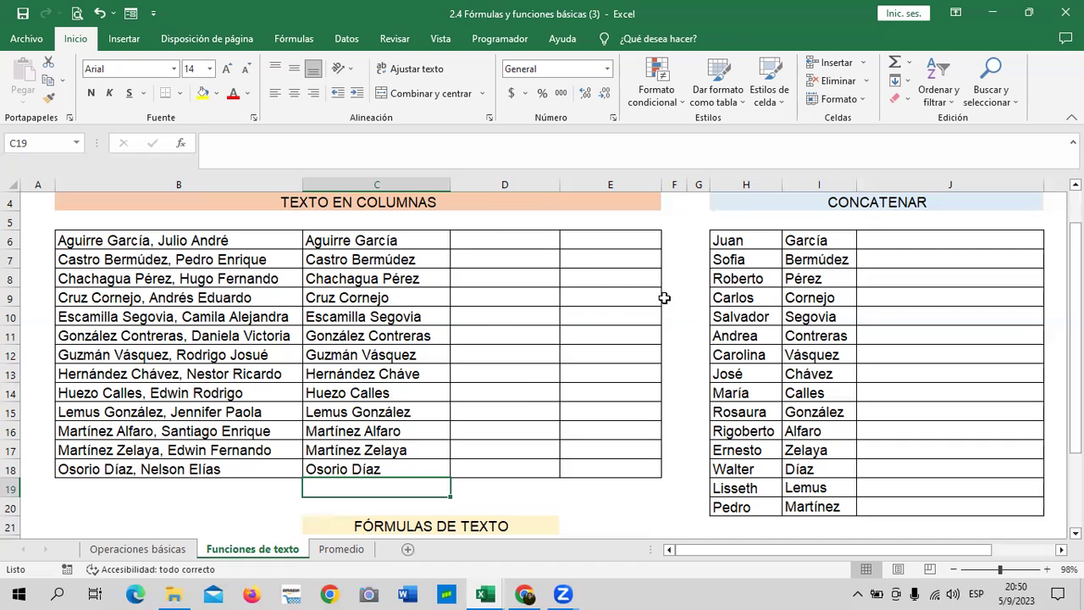
Autofit column C's width to the extracted surnames.
left_click(502, 419)
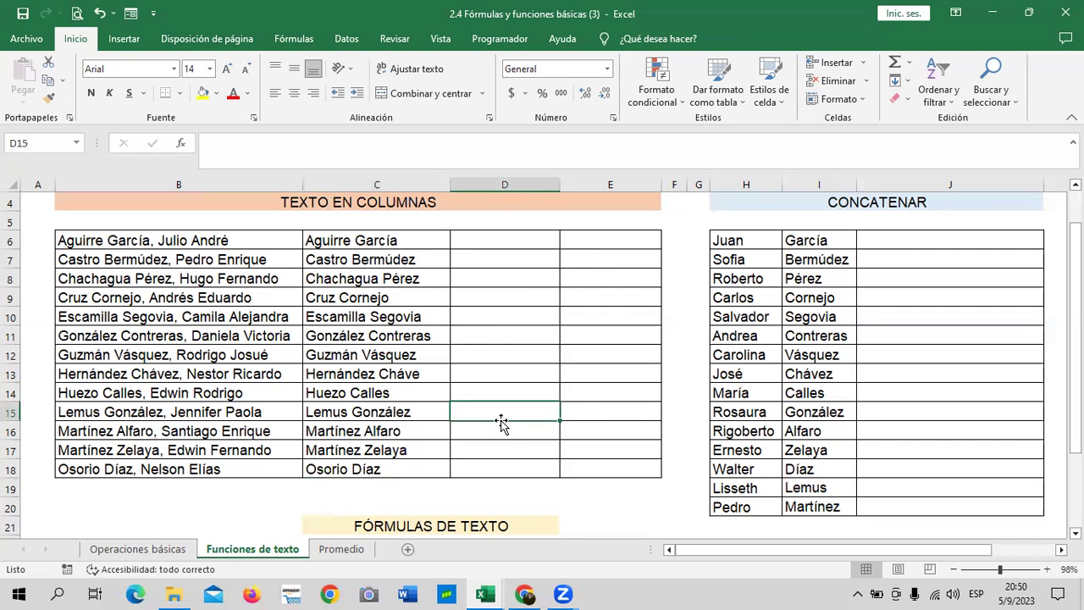
left_click(402, 239)
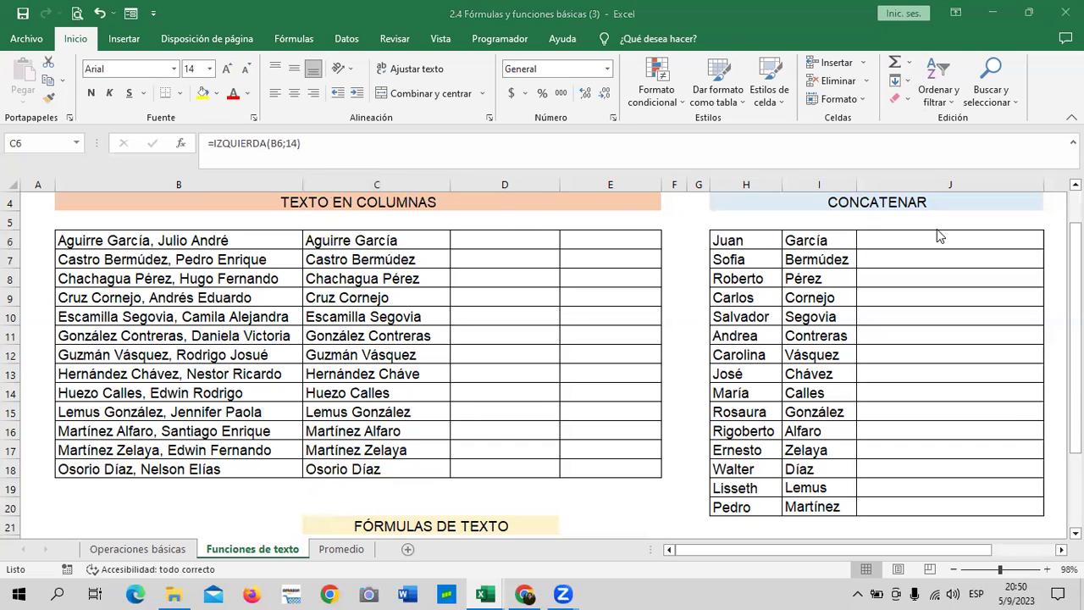
double_click(450, 184)
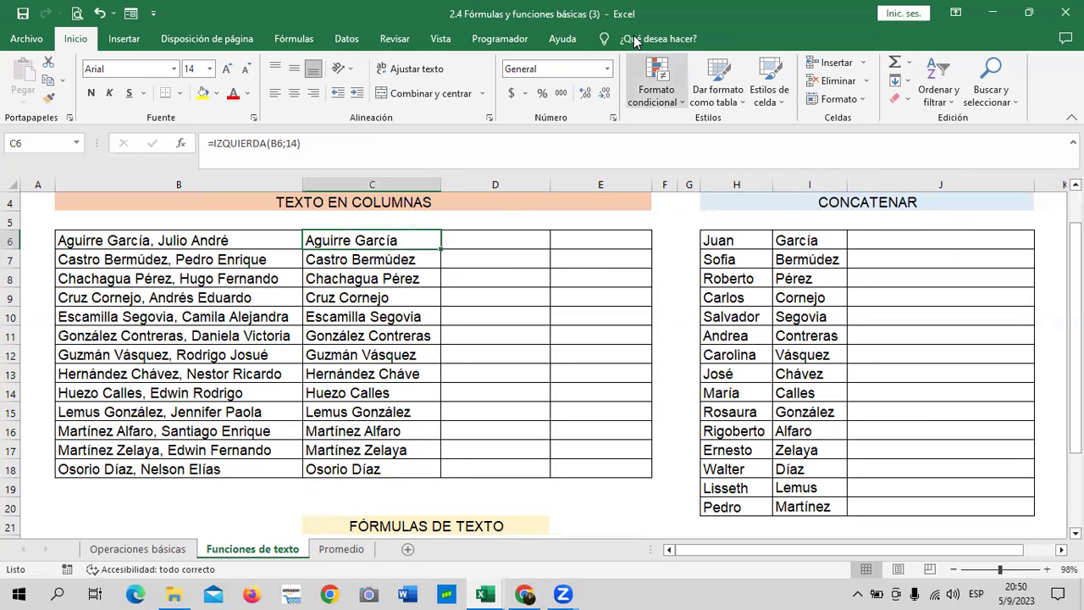
left_click(599, 238)
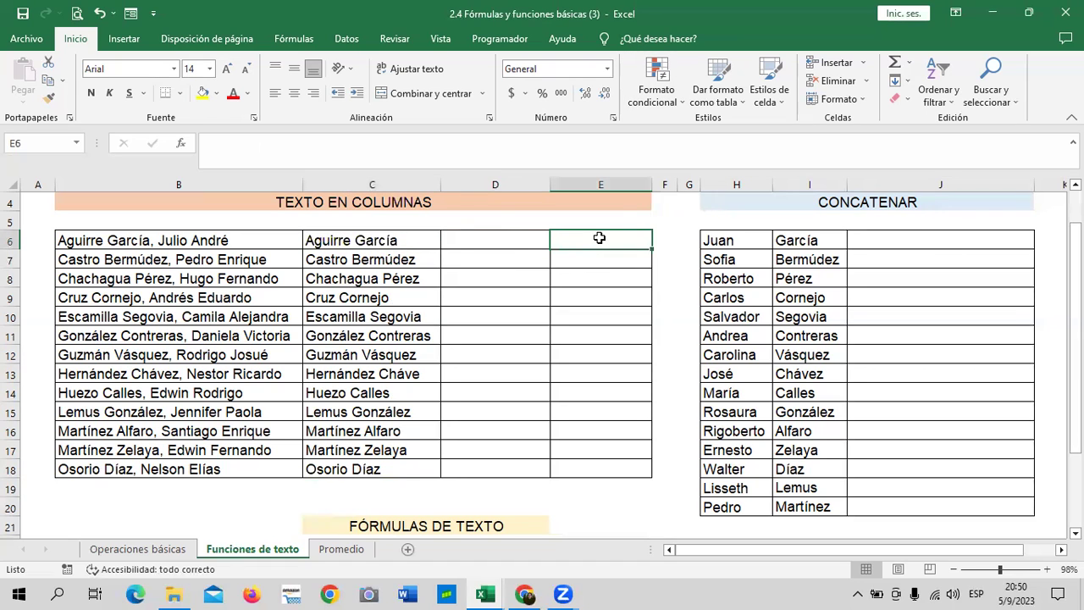
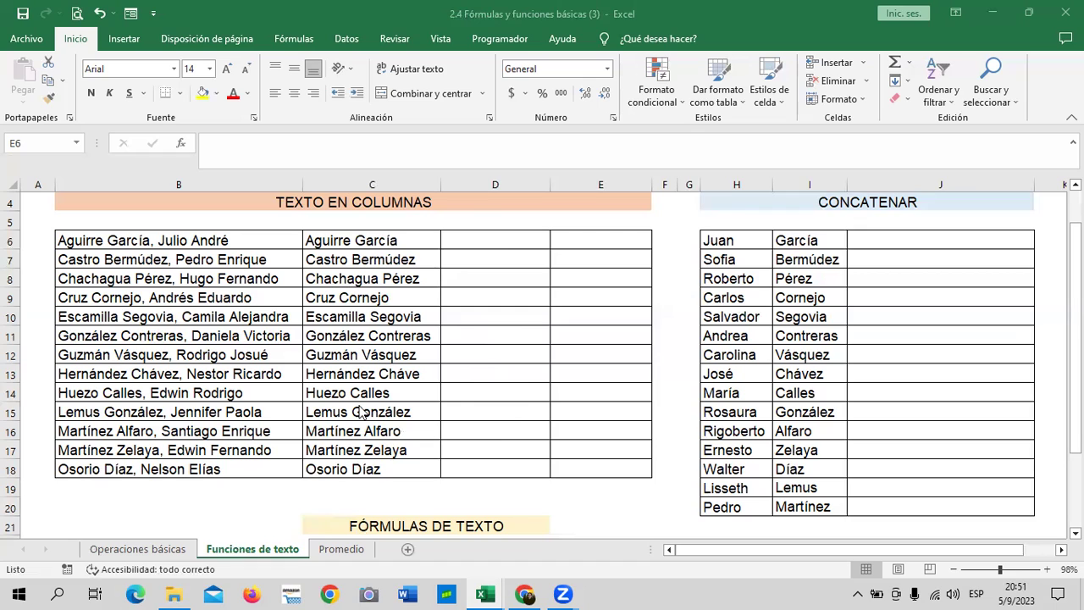
Review and re-commit the surname formulas in C6 and C7.
left_click(387, 241)
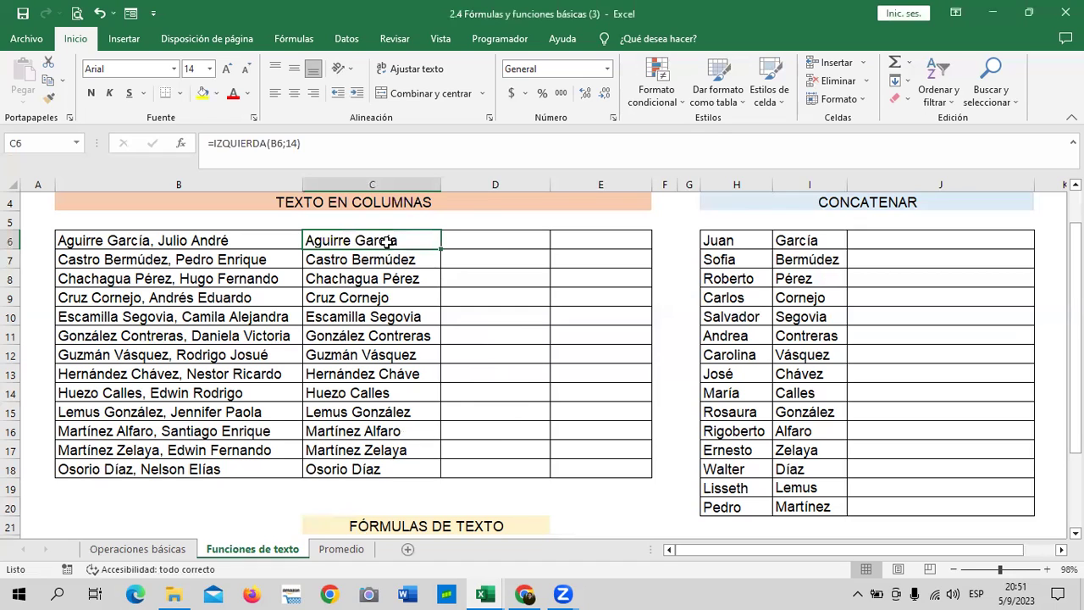
left_click(365, 147)
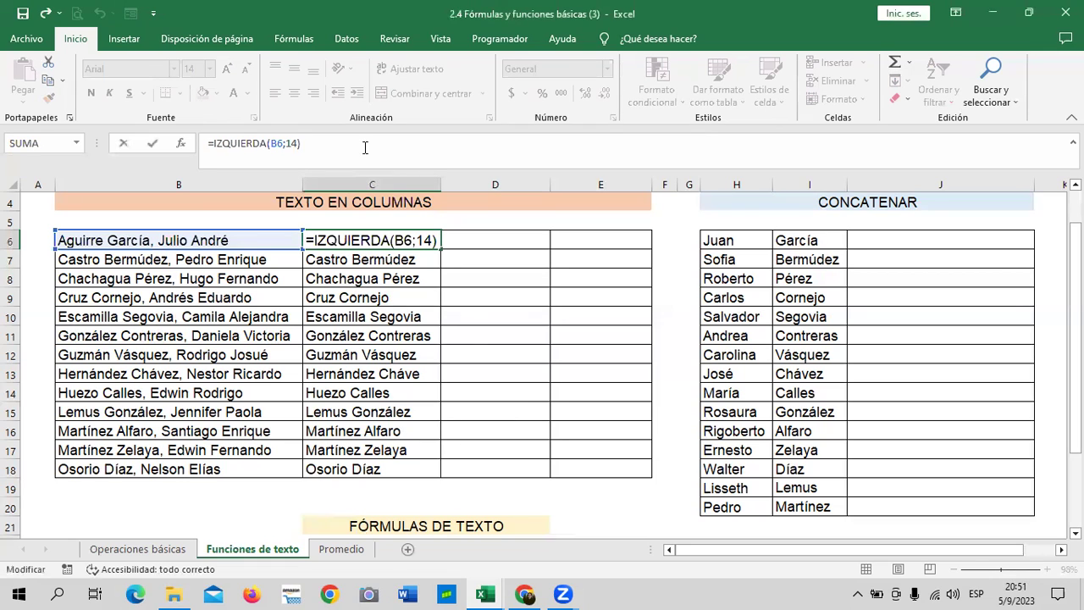
key("Return")
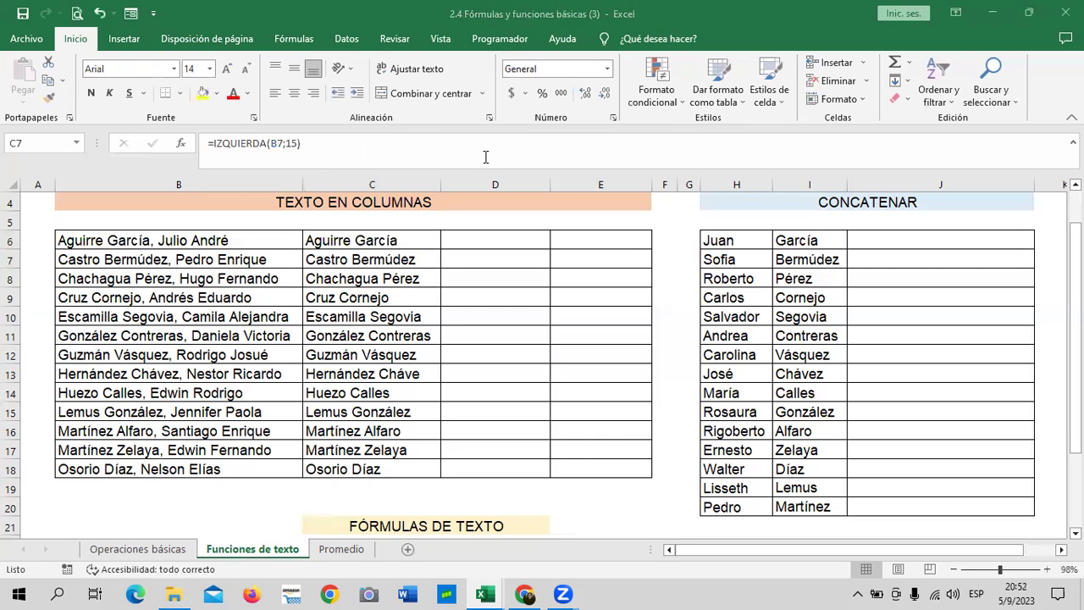
double_click(372, 256)
left_click(364, 146)
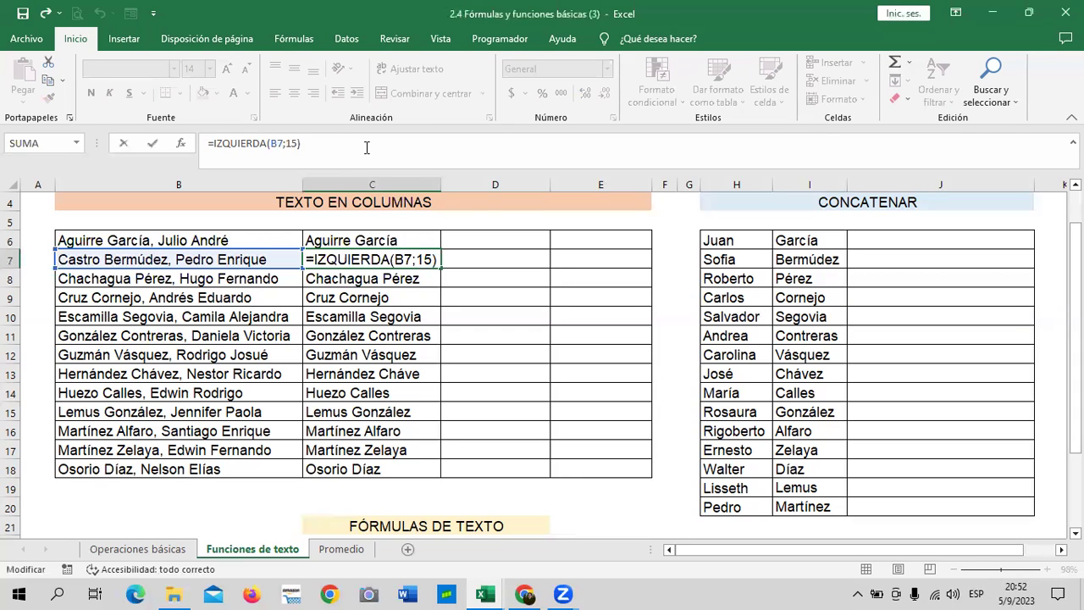
key("Return")
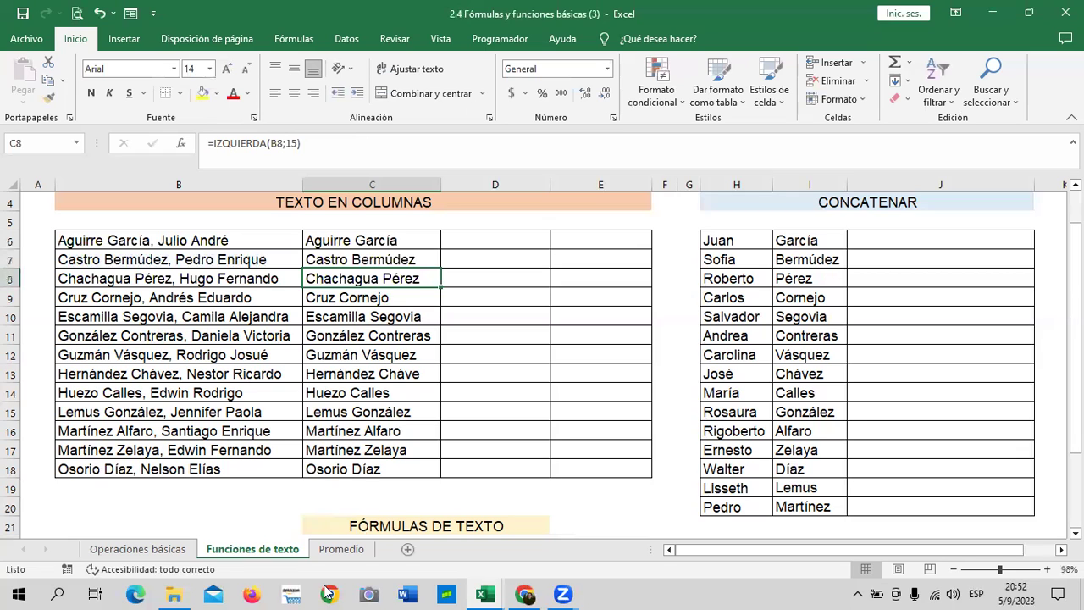
left_click(422, 244)
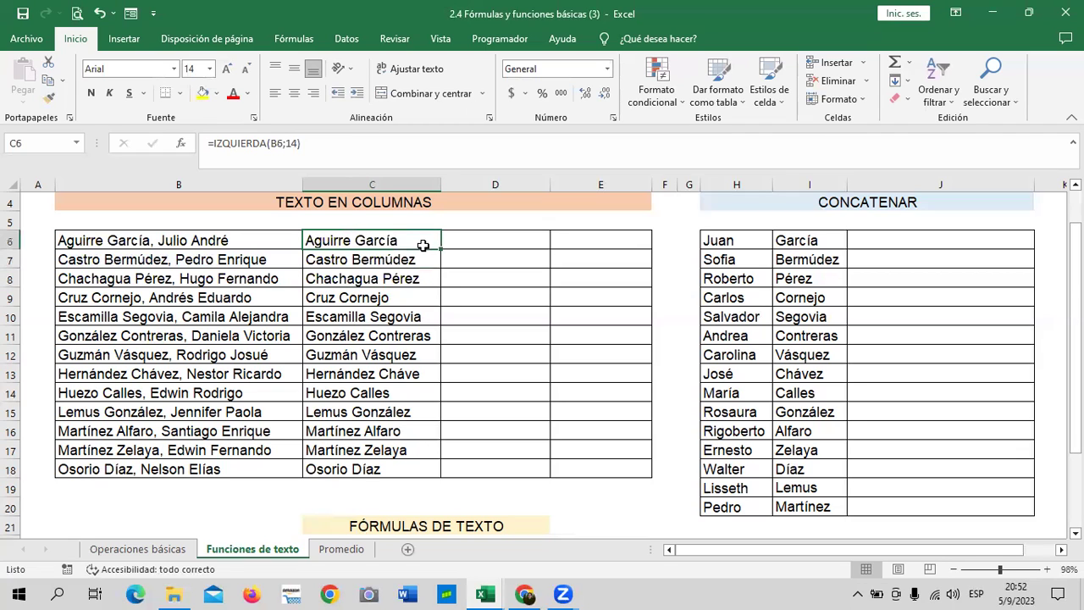
left_click(286, 240)
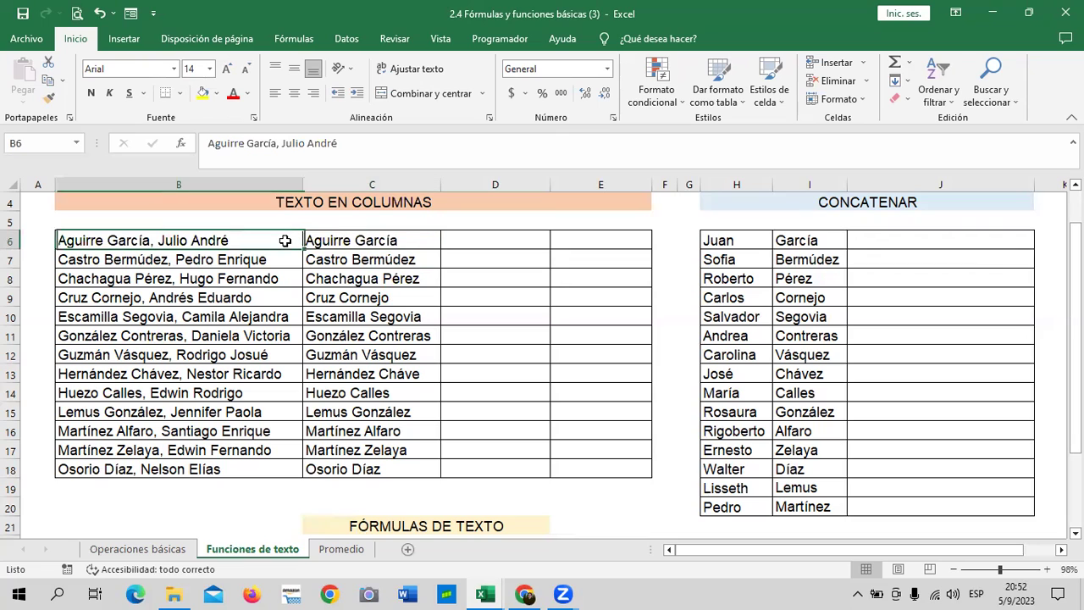
left_click(356, 241)
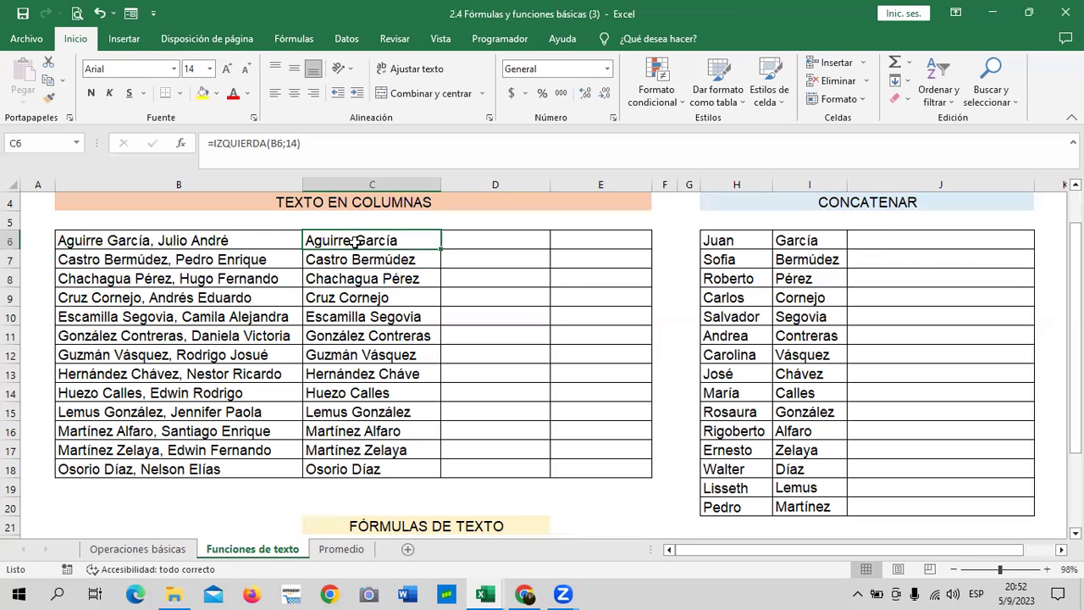
Enter =DERECHA(B6;5) in E6 to pull the second given name from B6.
left_click(586, 236)
type("=")
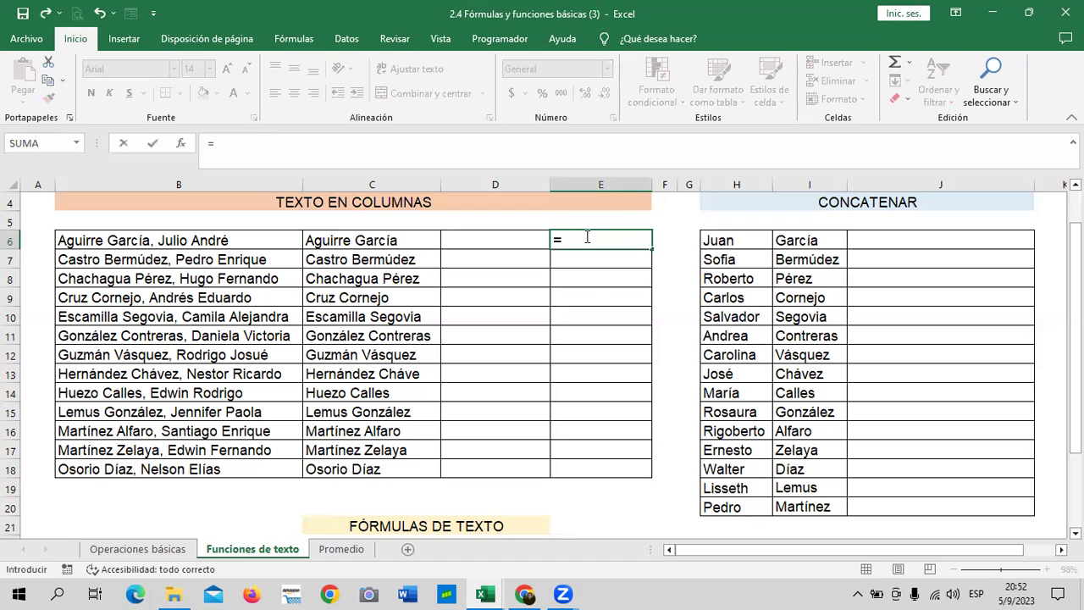
type("DERE")
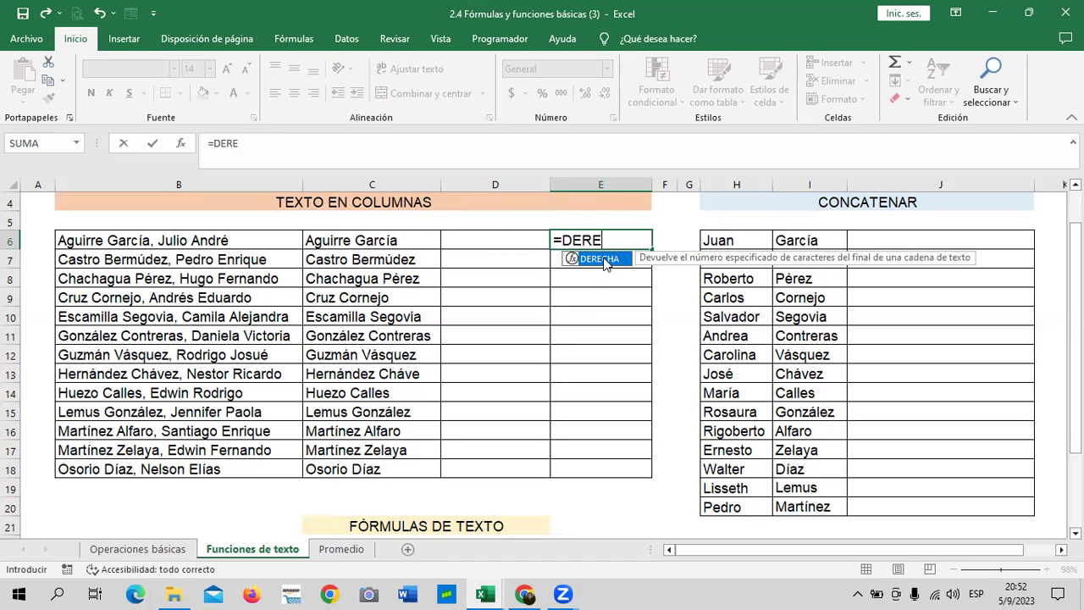
double_click(602, 259)
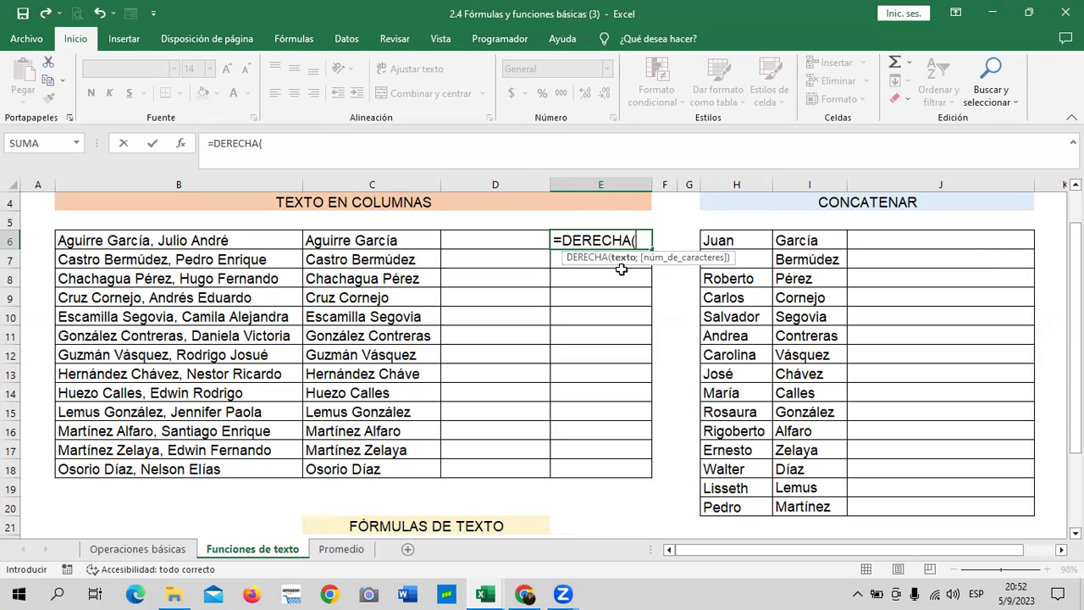
left_click(206, 242)
type(";")
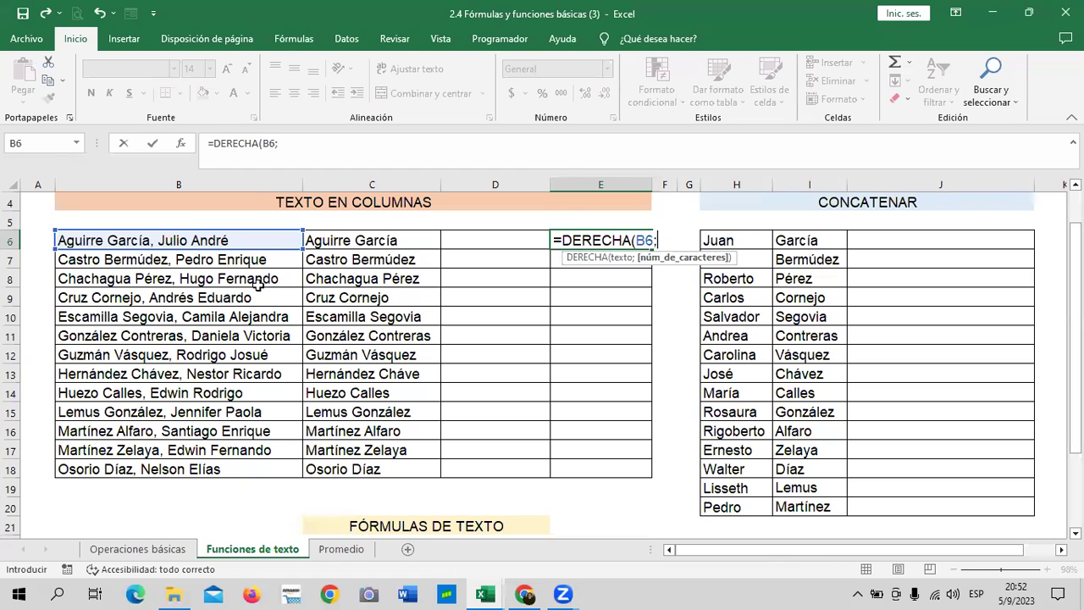
left_click(320, 142)
type("5")
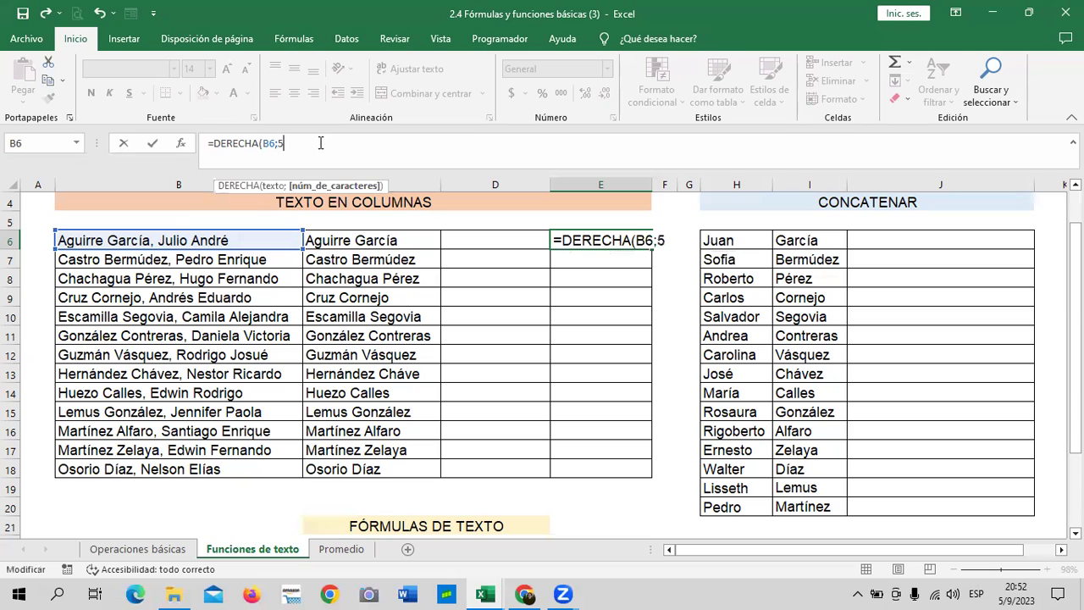
type(")")
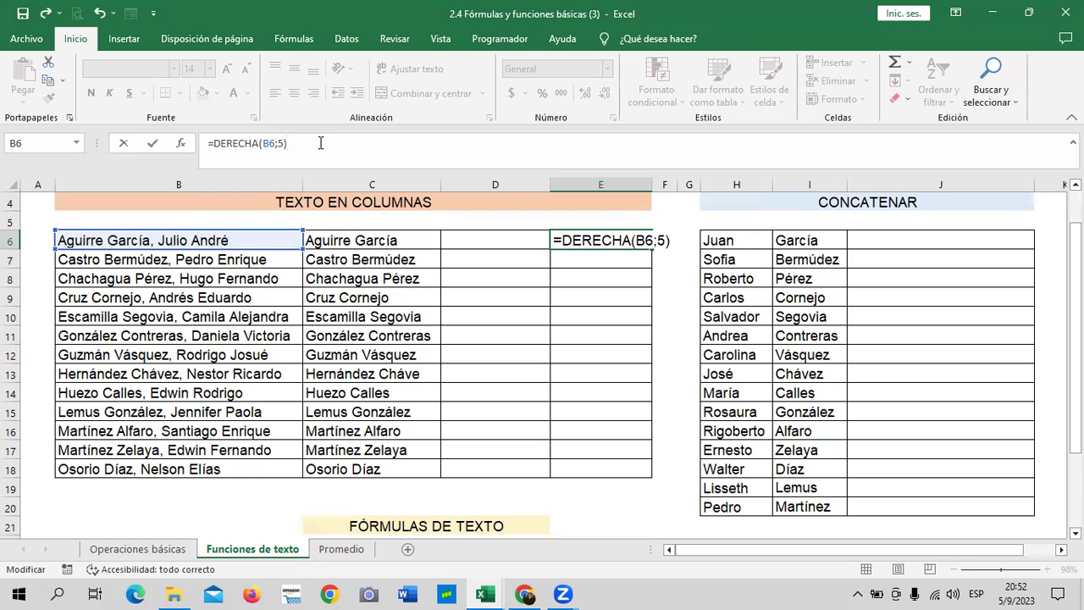
key("Return")
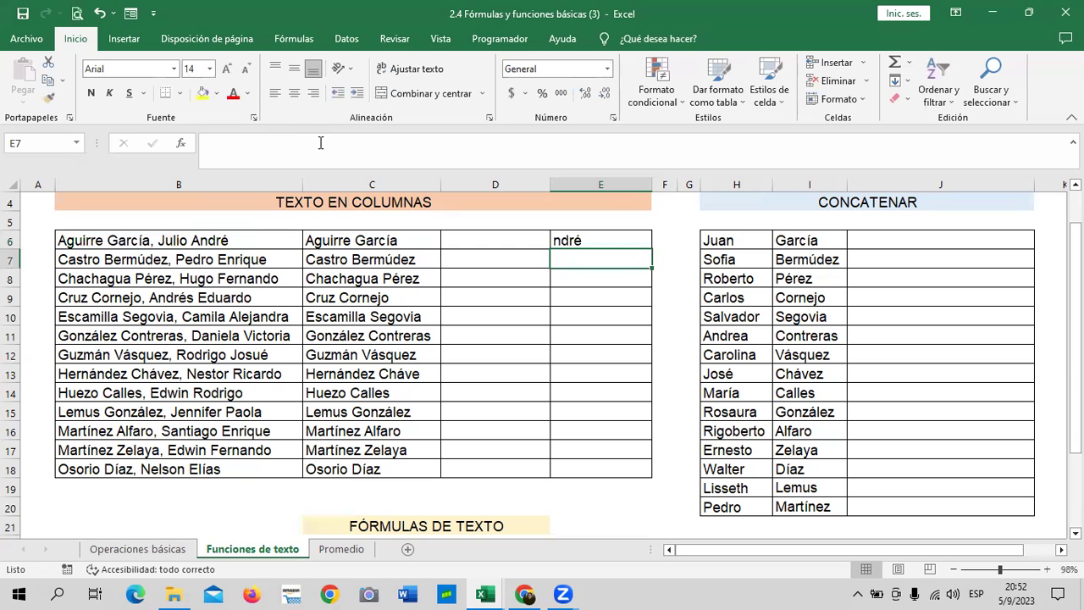
Correct E6 to =DERECHA(B6;6) so it shows André.
left_click(625, 245)
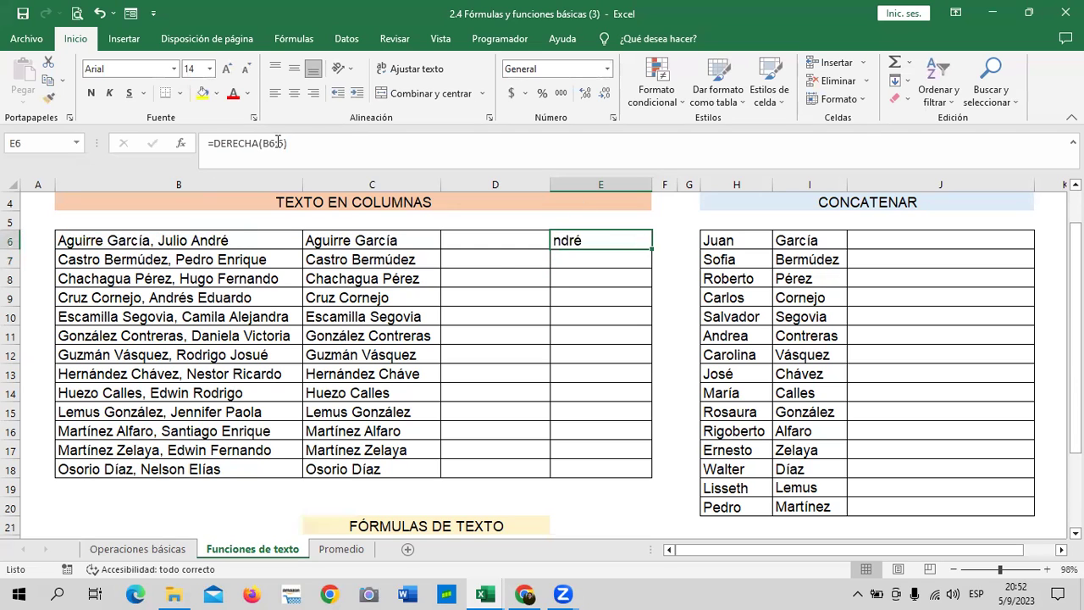
left_click(278, 142)
key("BackSpace")
type("6")
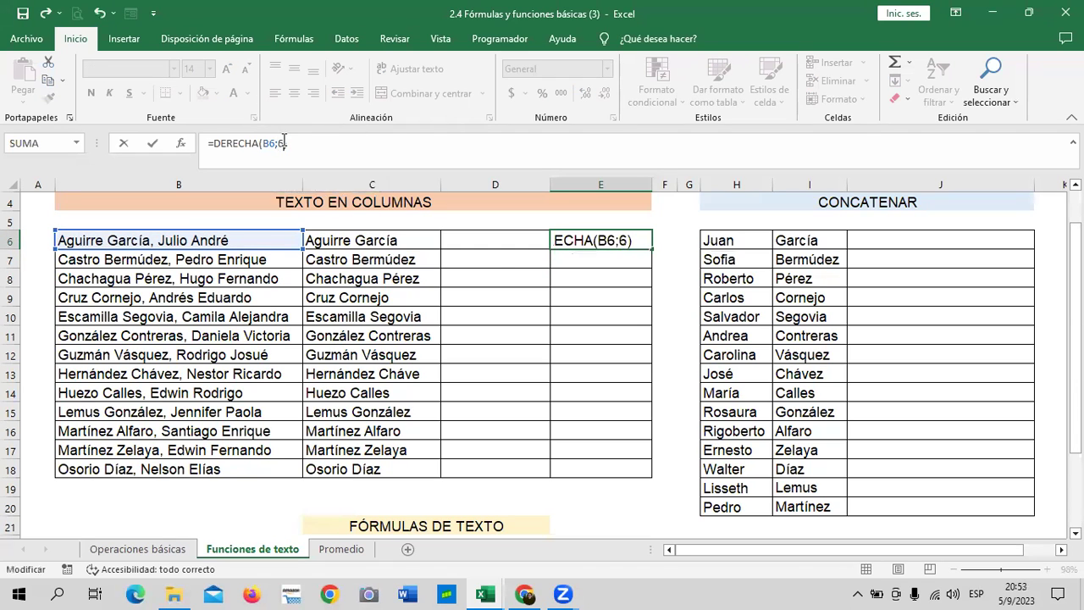
key("Return")
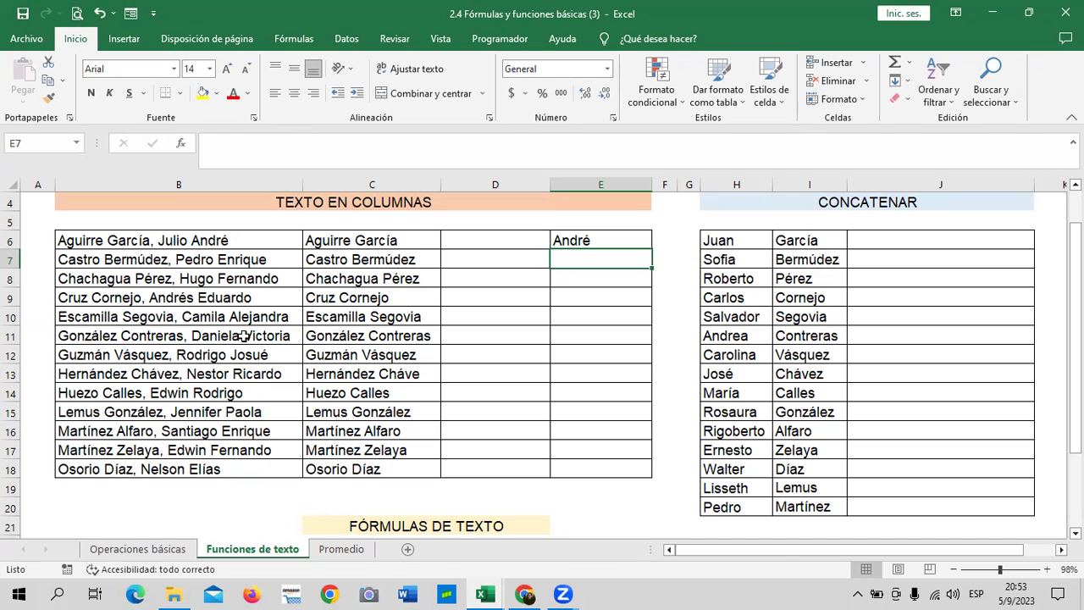
left_click(374, 240)
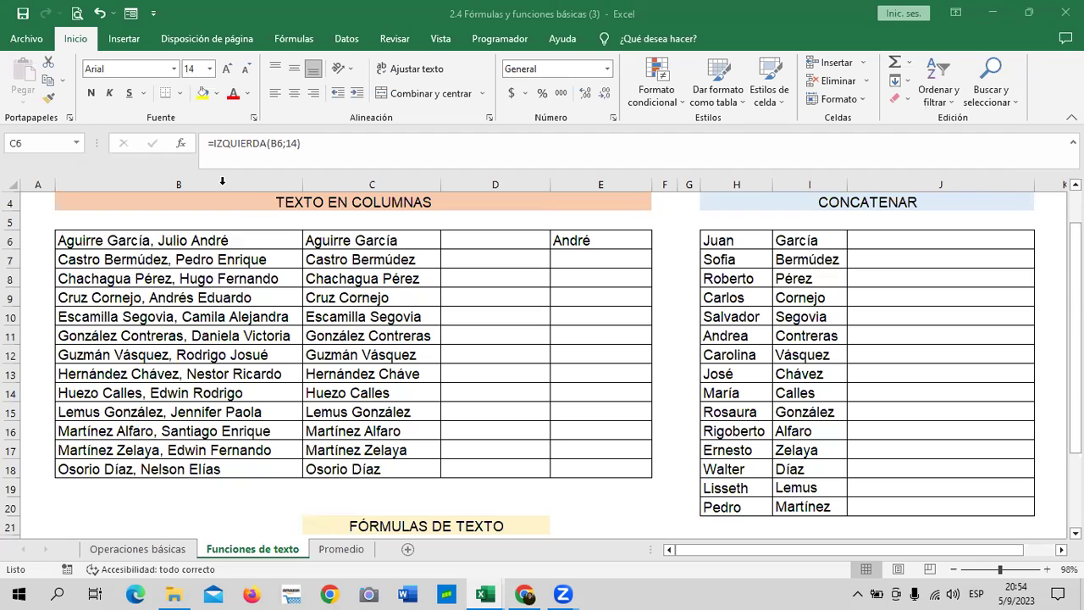
left_click(242, 195)
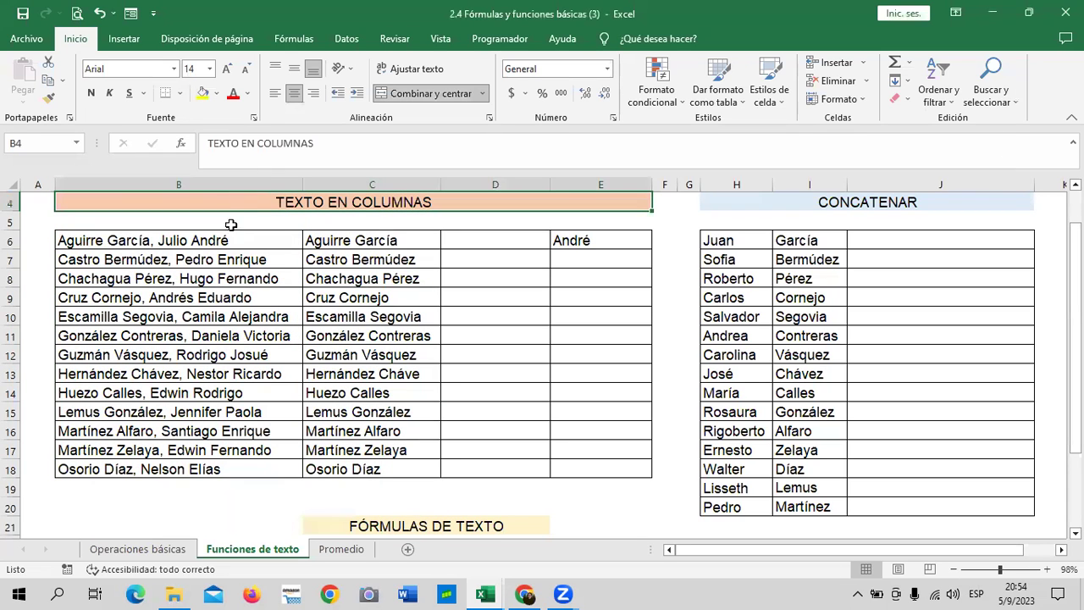
left_click(236, 180)
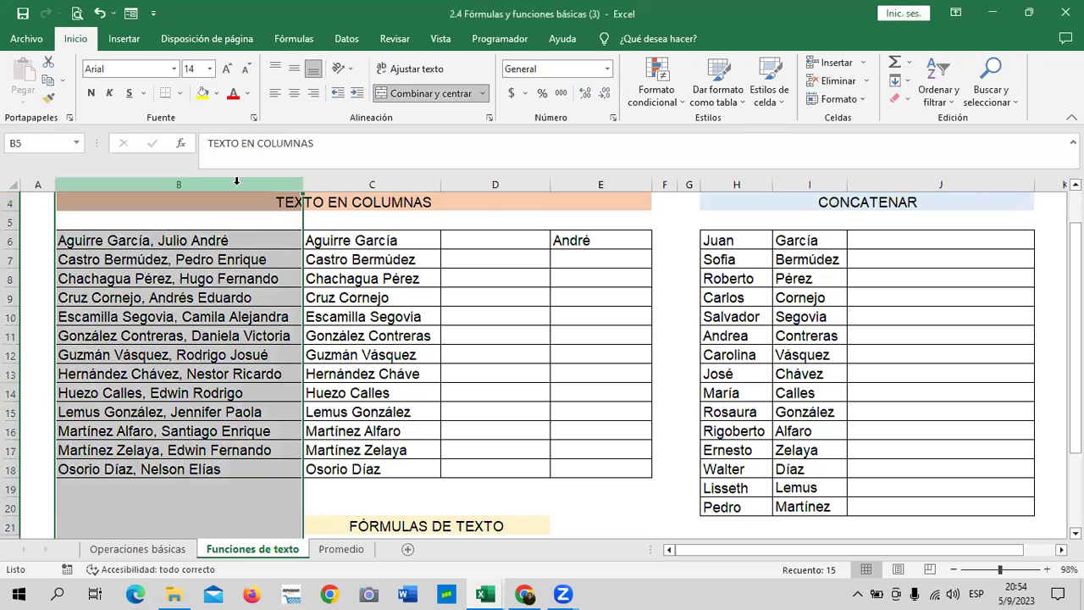
left_click(439, 72)
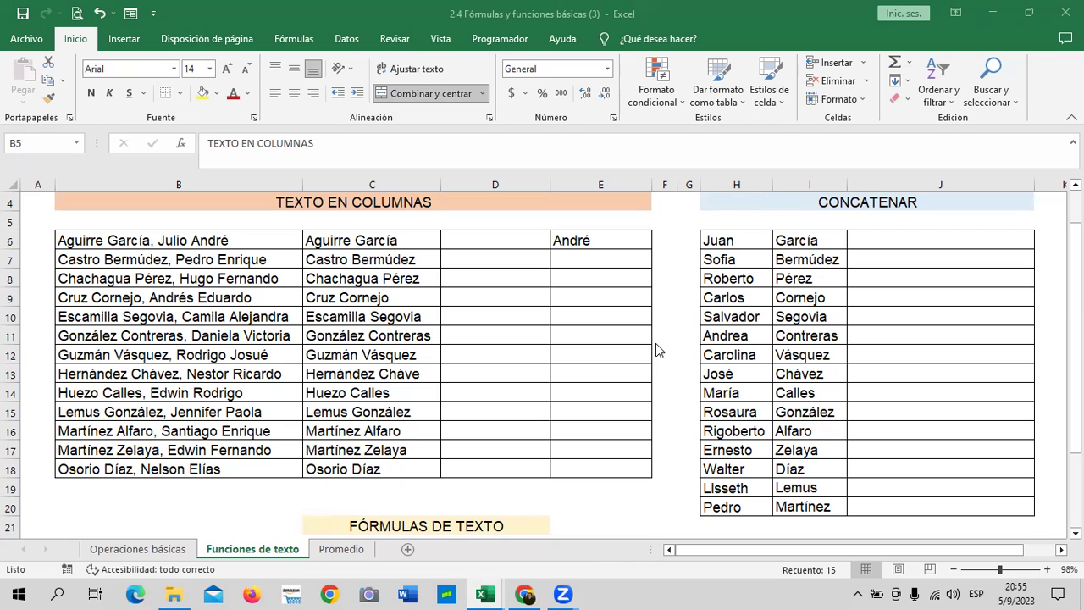
Enter =DERECHA(B7;7) in E7 so it returns Enrique.
left_click(586, 256)
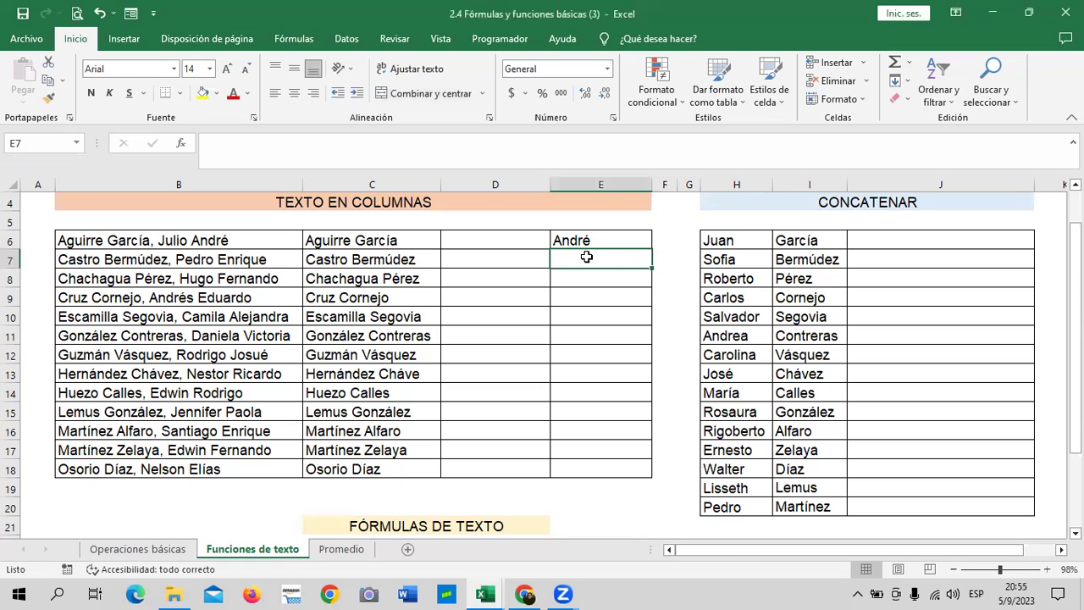
type("=ED")
key("BackSpace")
key("BackSpace")
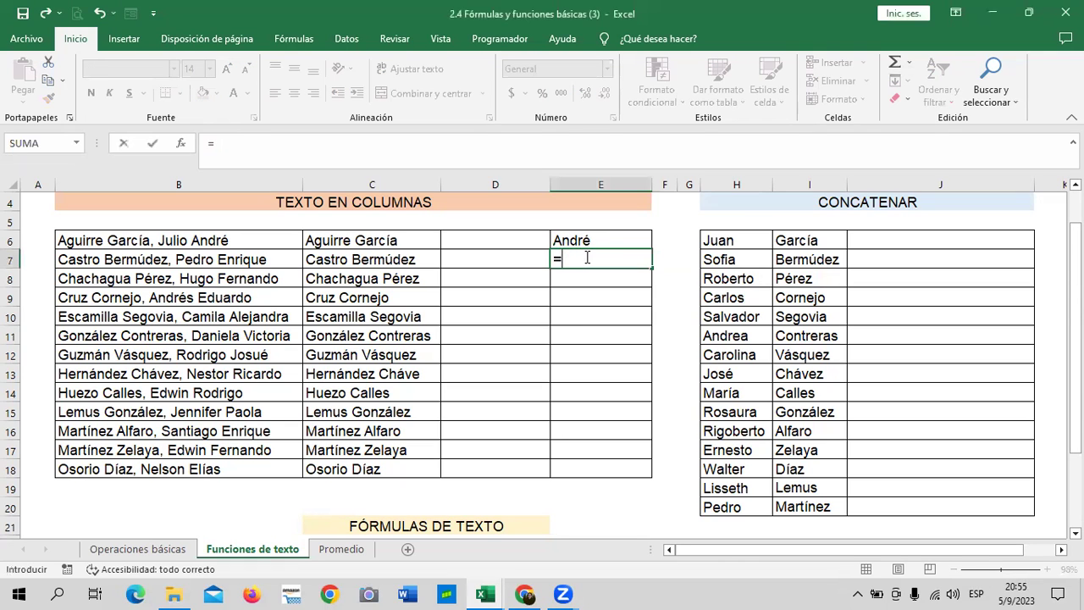
type("DERE")
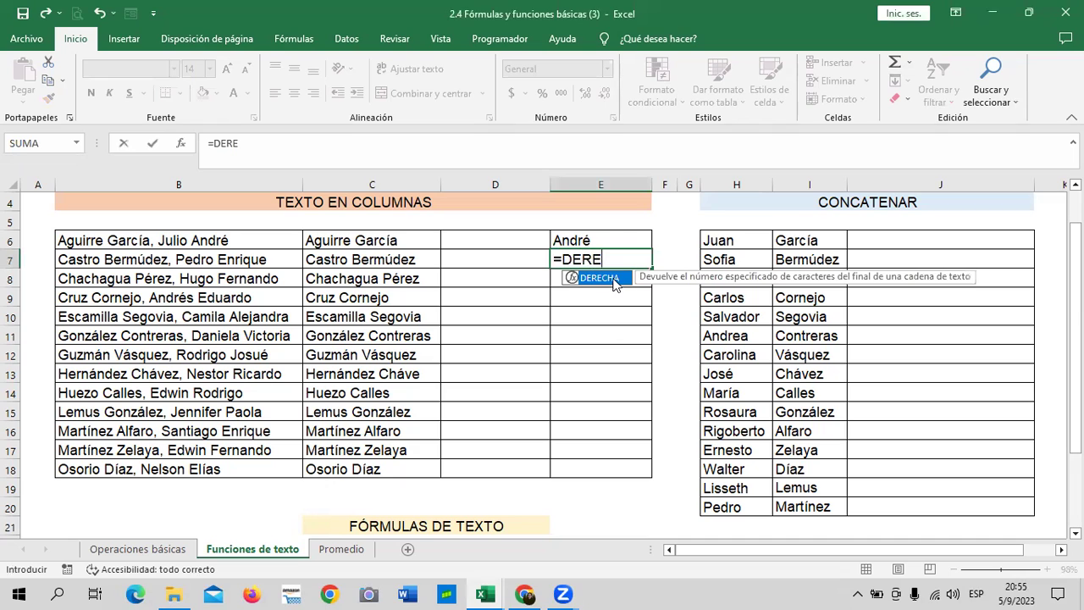
double_click(613, 279)
left_click(273, 261)
type(";")
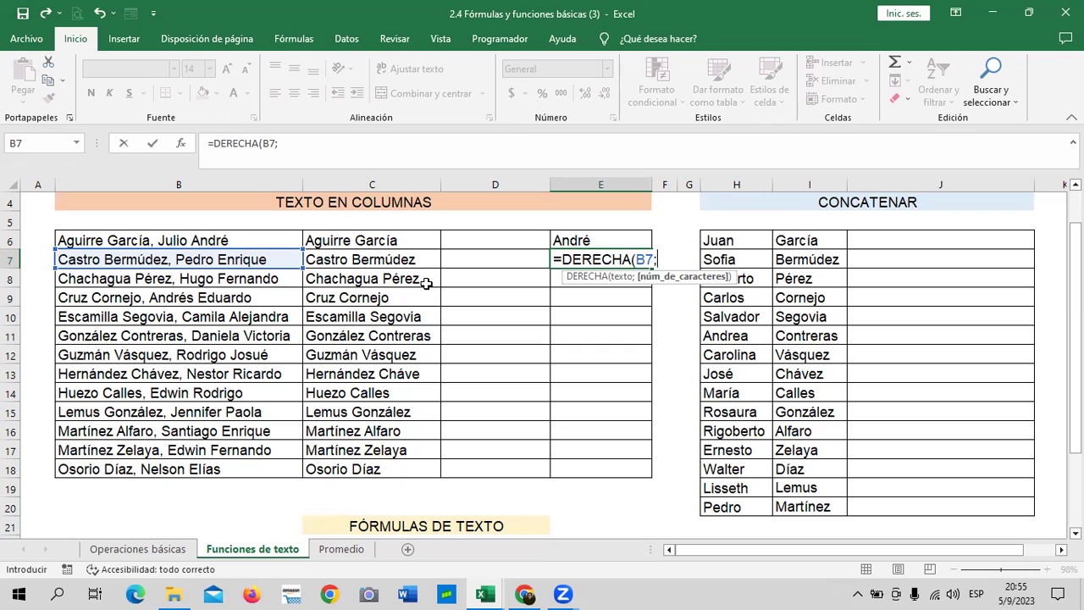
type("7)")
key("Return")
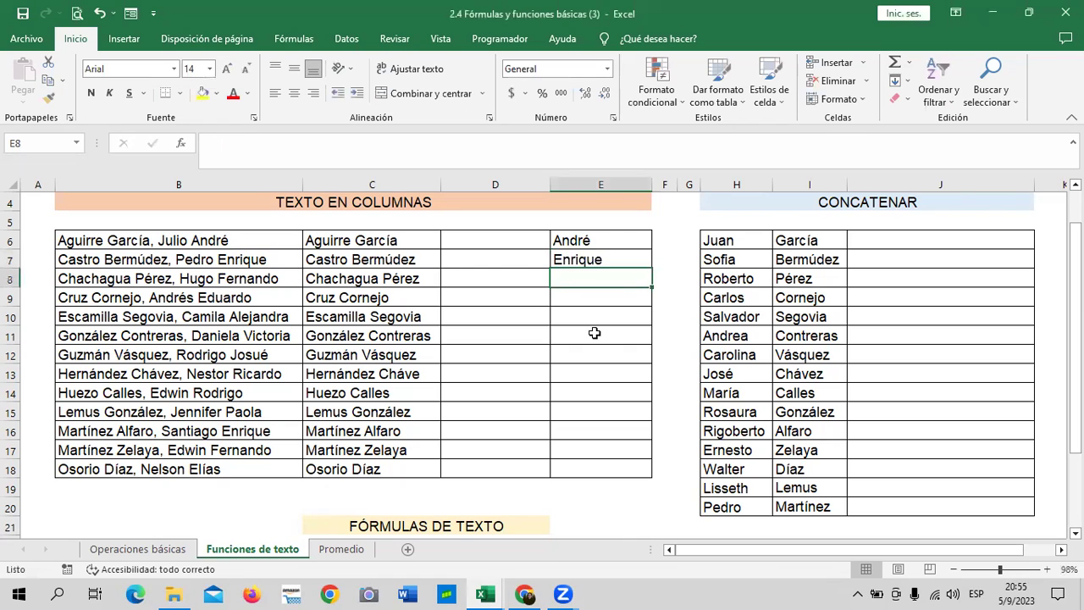
Copy the E7 formula down through E18.
left_click(597, 257)
left_click_drag(653, 269, 650, 472)
left_click(624, 450)
Change the character count in E8's DERECHA formula to 8.
left_click(614, 281)
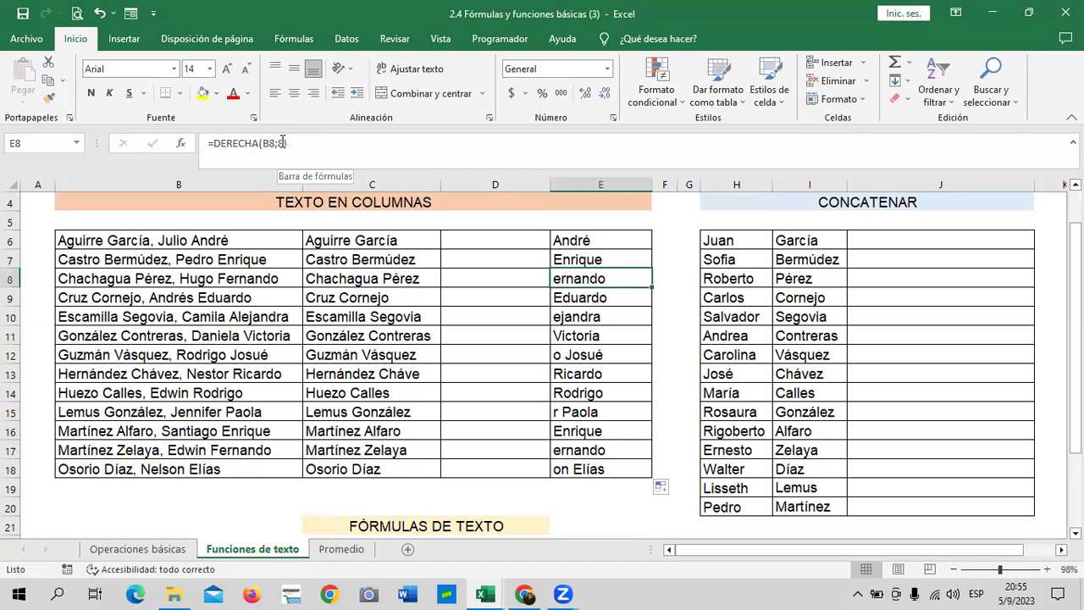
left_click(283, 142)
key("BackSpace")
type("8")
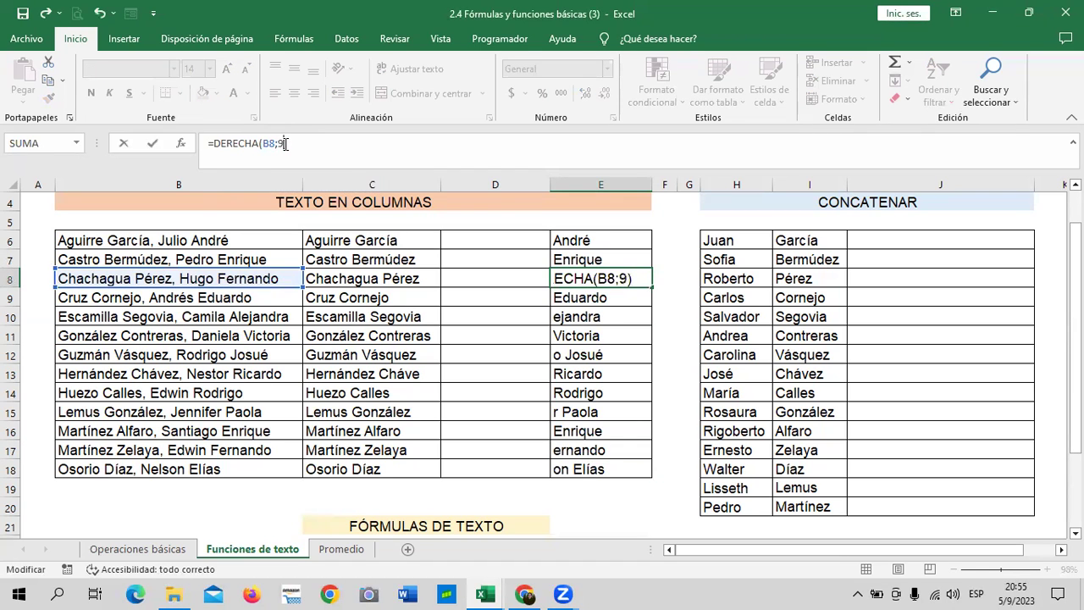
key("Return")
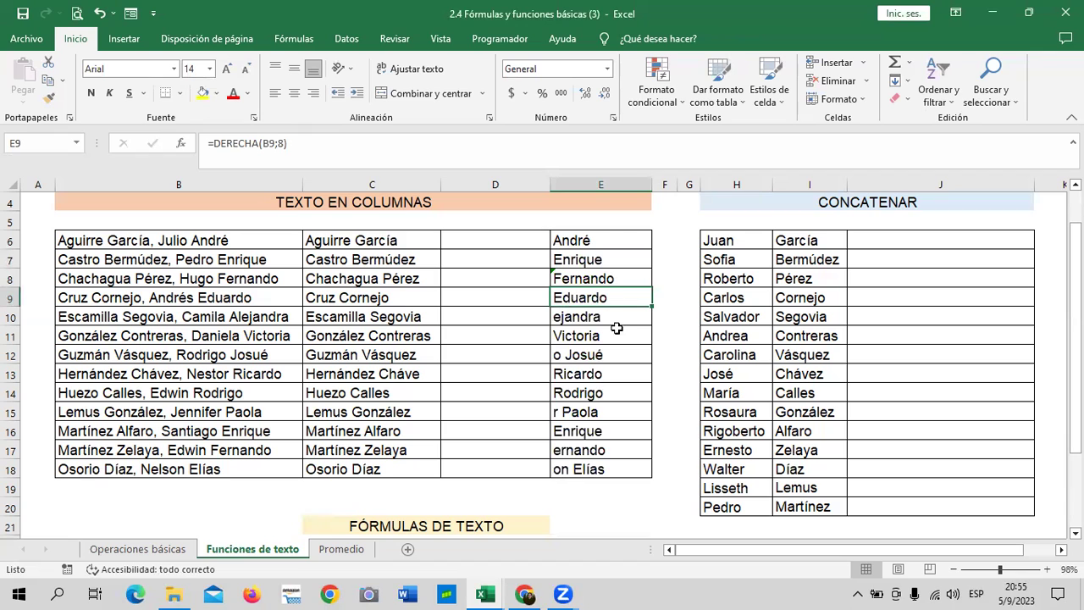
Correct E10's formula to =DERECHA(B10;10) so it shows Alejandra.
left_click(591, 315)
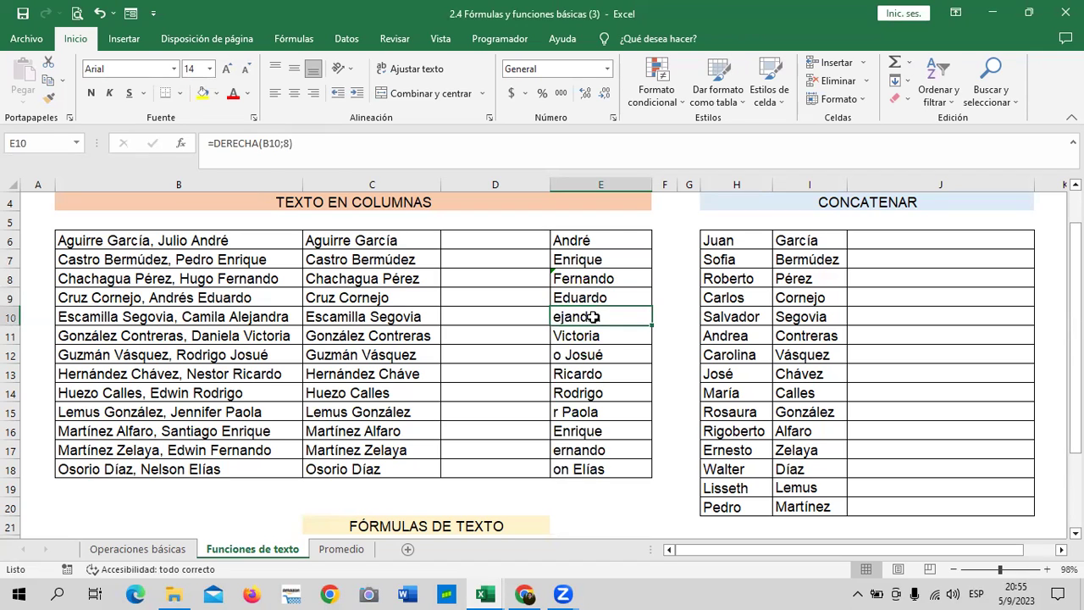
left_click(292, 144)
key("BackSpace")
type("8")
key("Return")
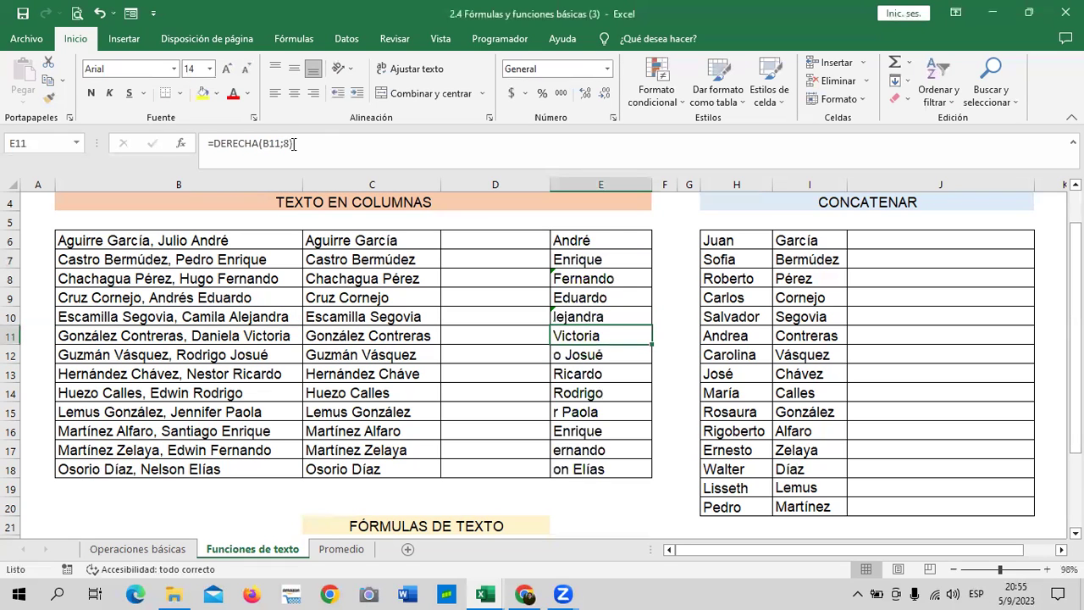
left_click(612, 312)
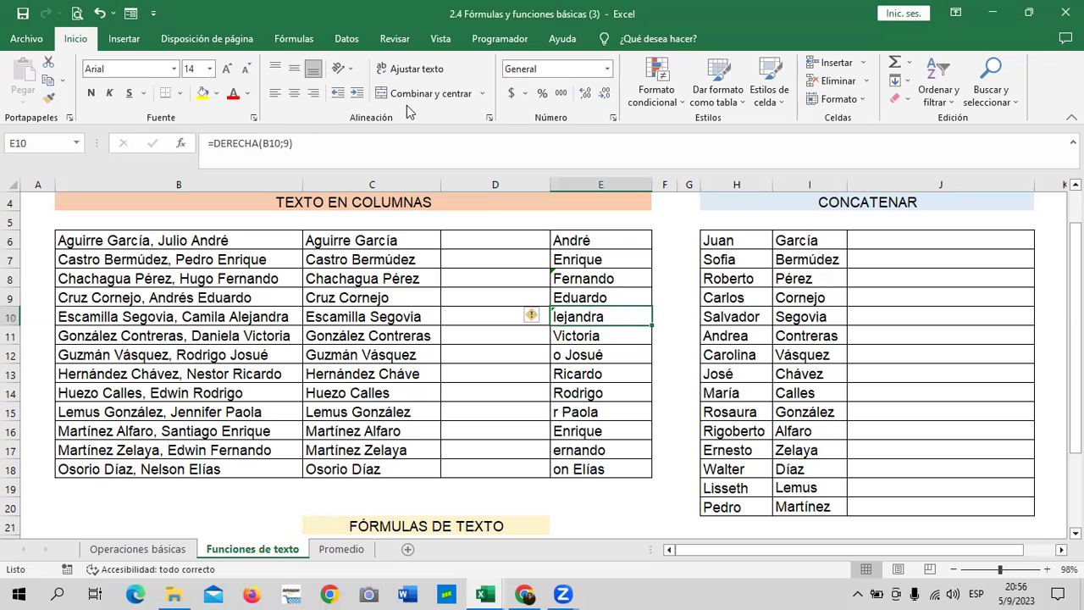
left_click(290, 143)
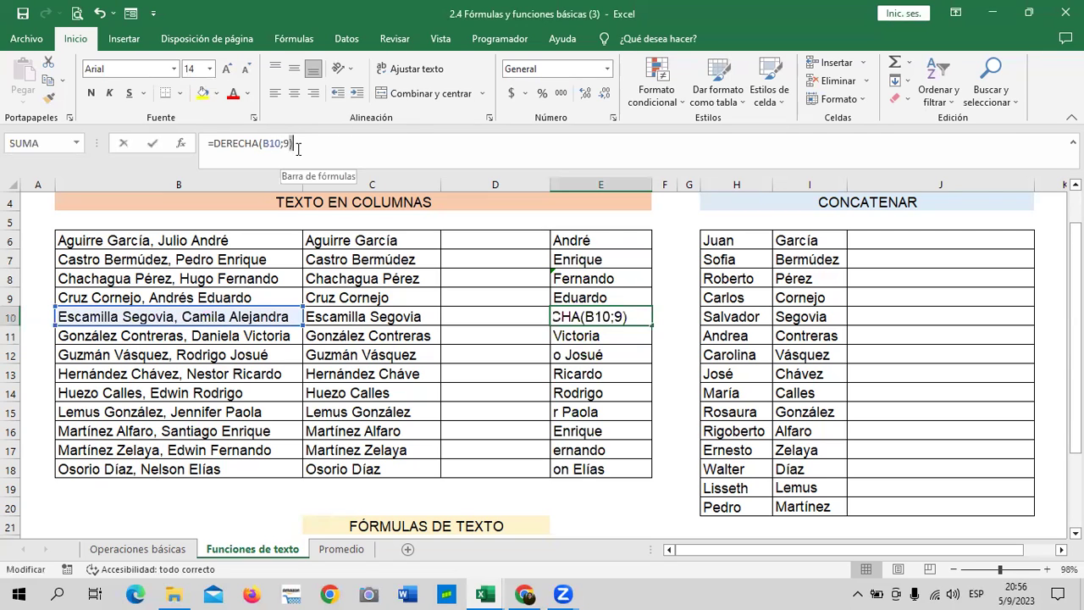
left_click(289, 142)
key("BackSpace")
type("10")
key("Return")
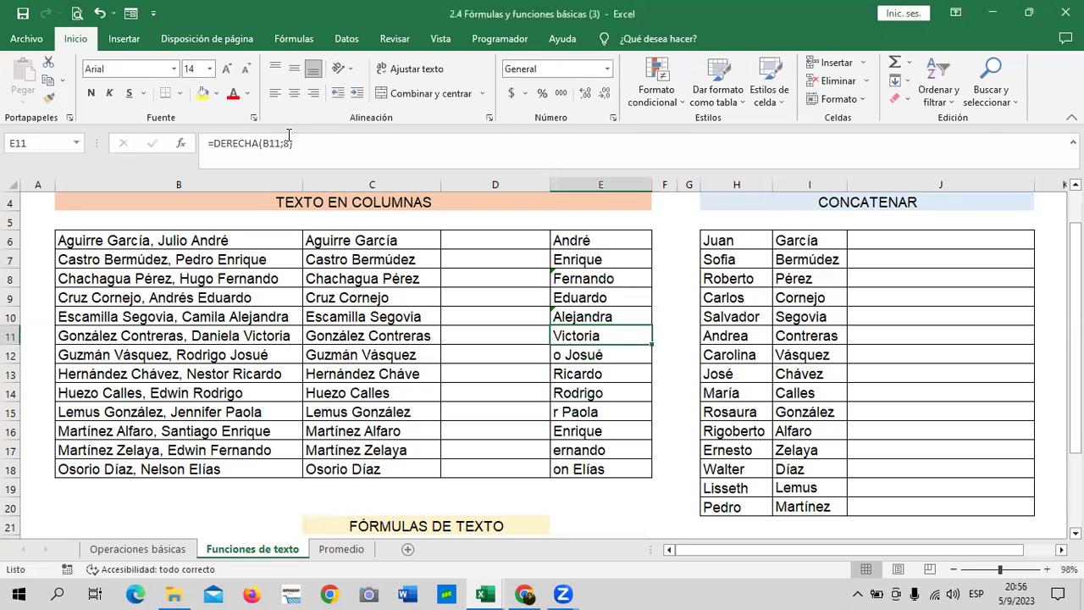
Correct E12's formula to =DERECHA(B12;6) so it shows Josué.
left_click(612, 353)
left_click(292, 144)
key("BackSpace")
type("2;2)")
key("Return")
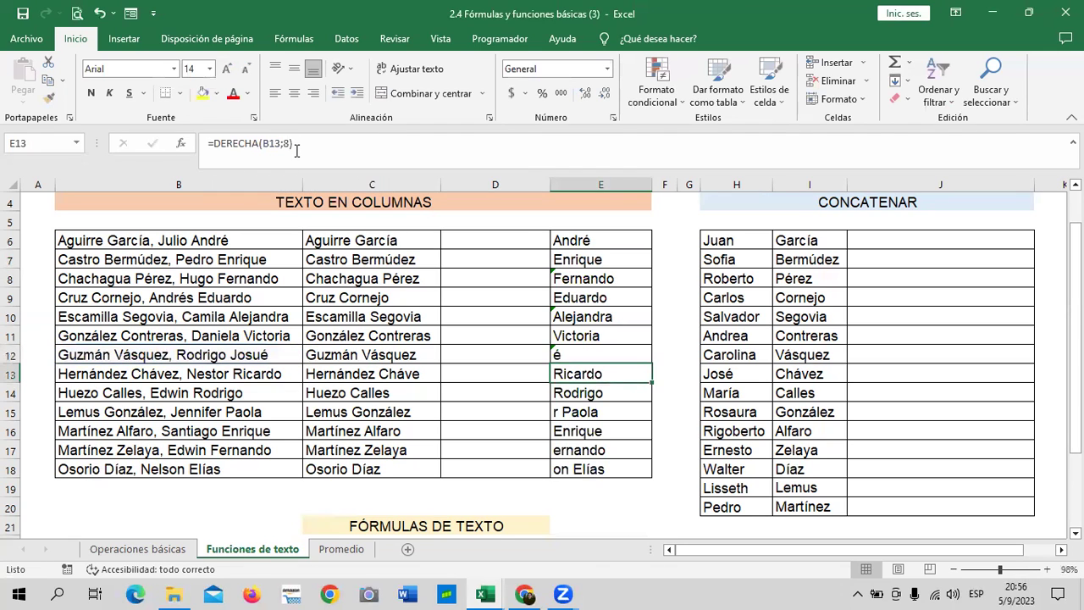
left_click(597, 352)
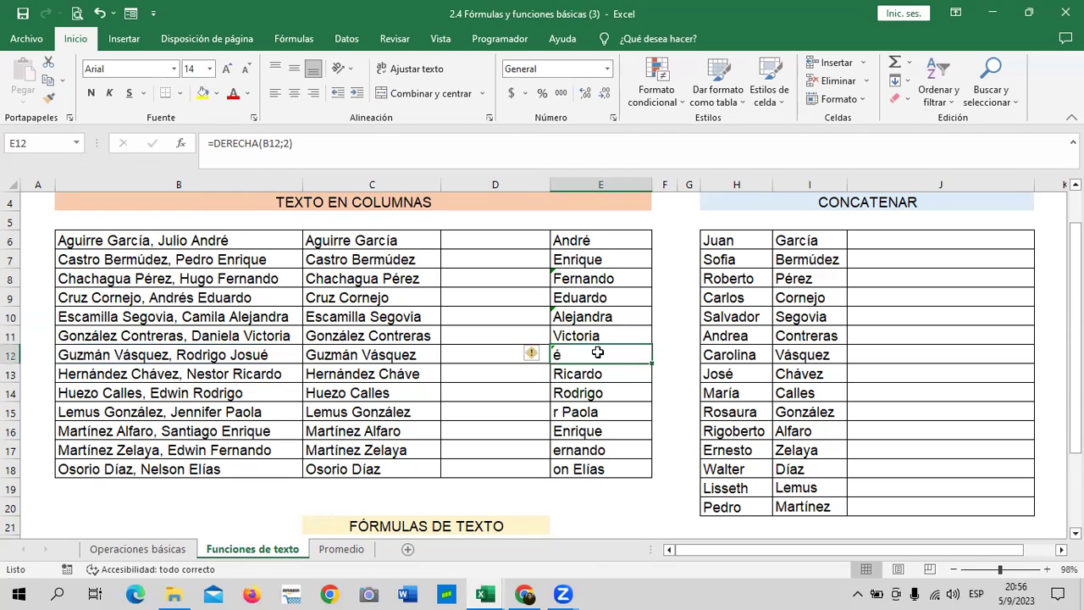
left_click(291, 143)
key("BackSpace")
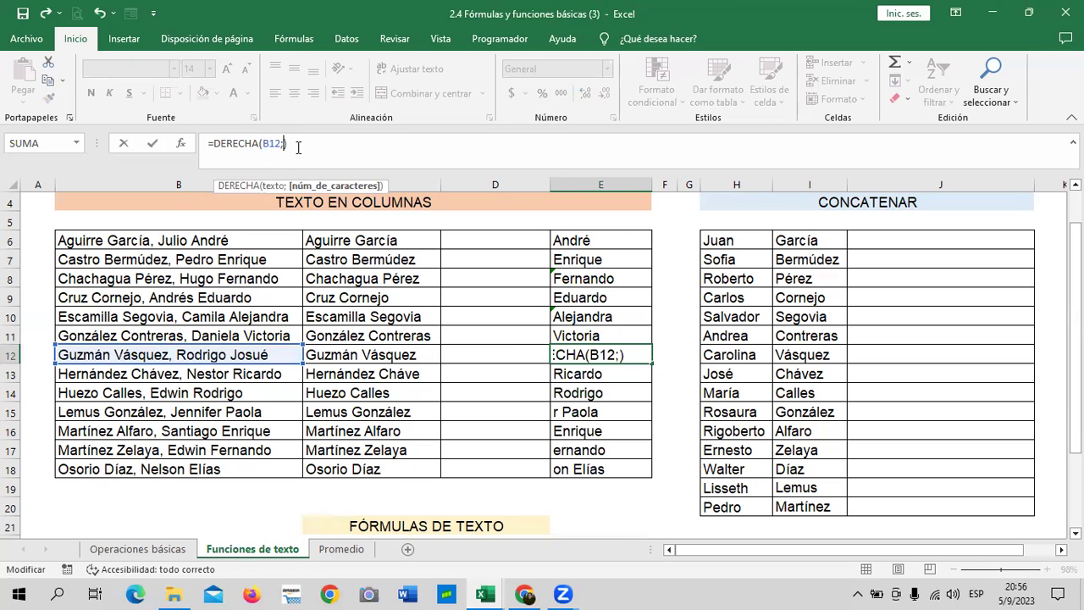
type("6")
key("Return")
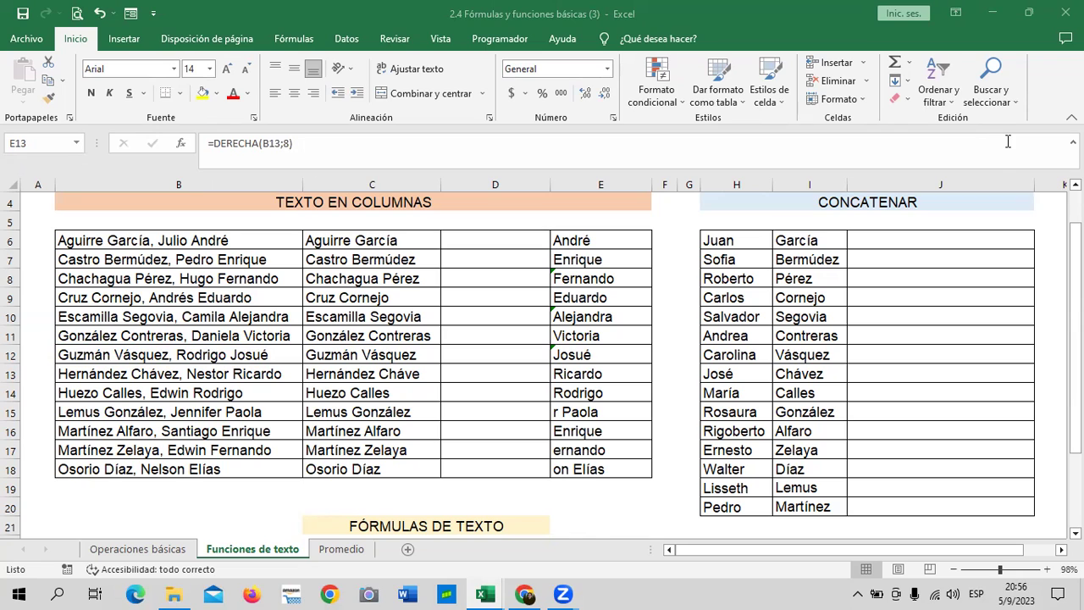
Review the formulas in E8, E18, E15, C6 and E6 before returning to D6.
left_click(590, 278)
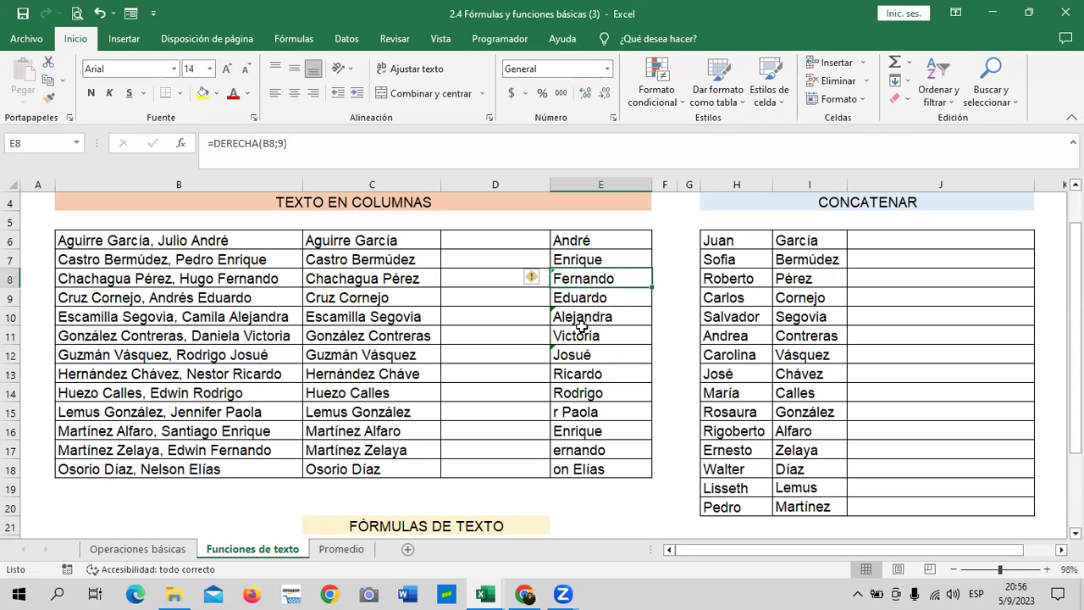
left_click(590, 466)
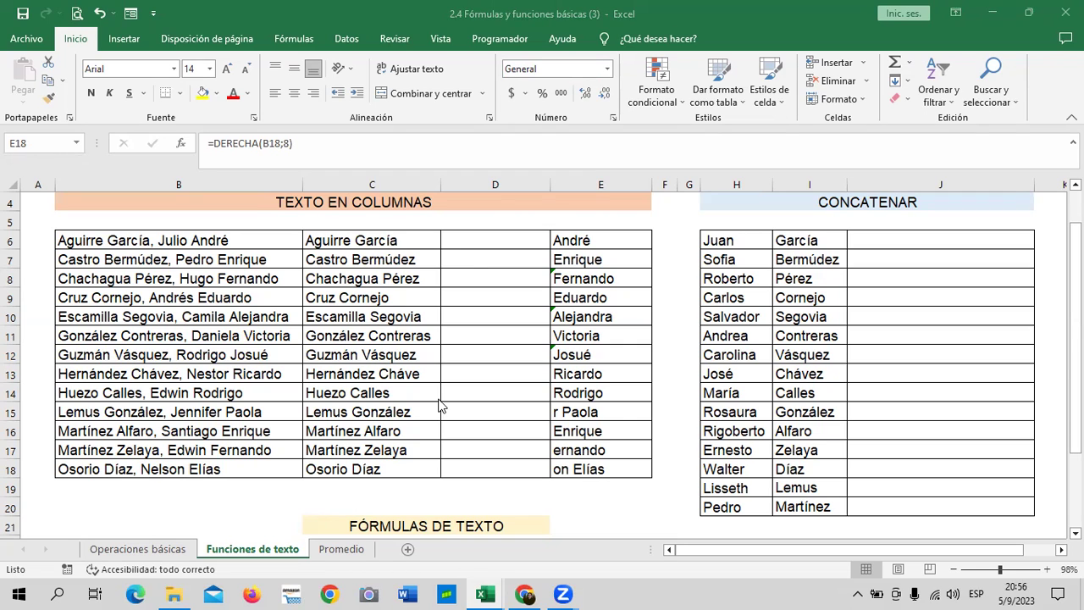
left_click(566, 468)
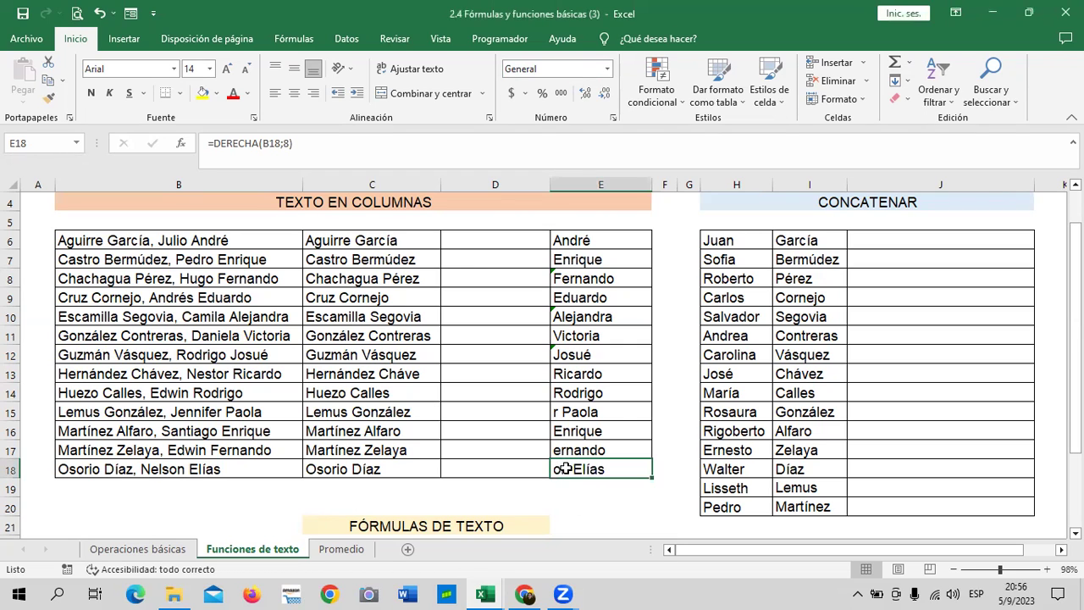
left_click(563, 408)
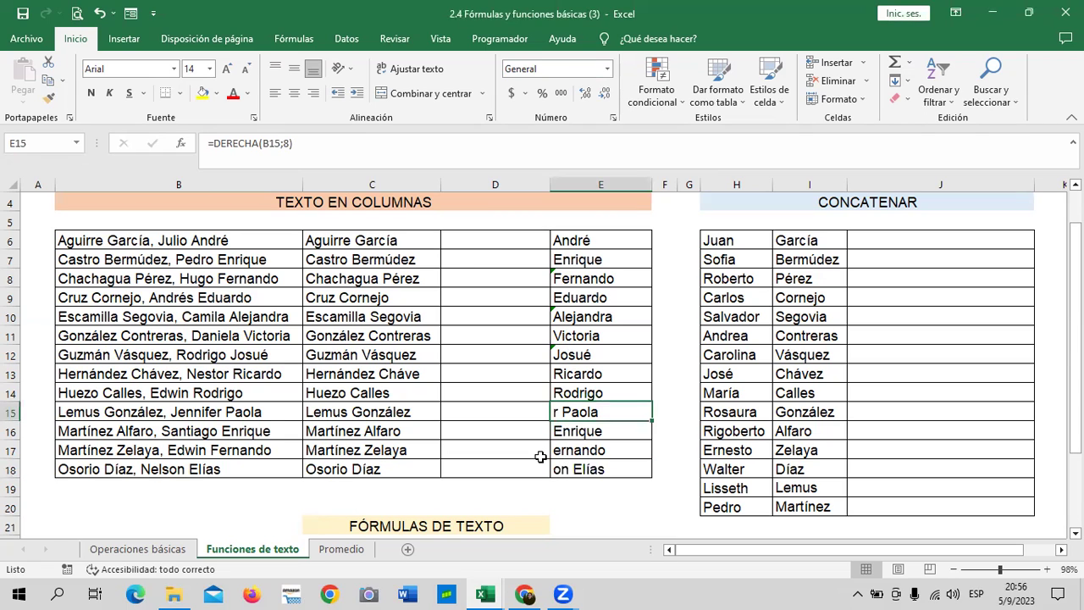
left_click(487, 242)
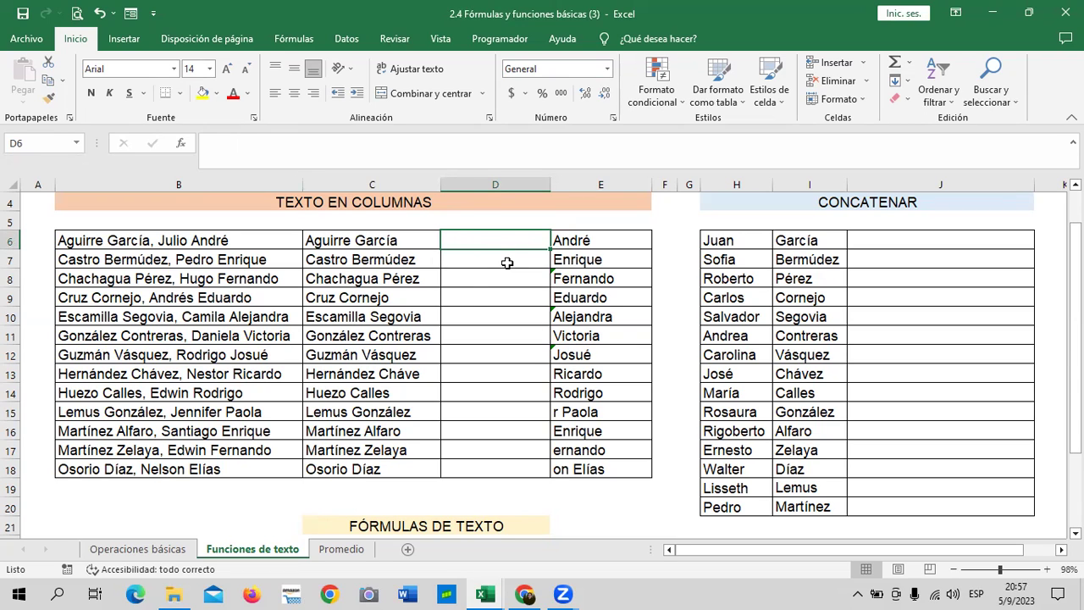
left_click(581, 237)
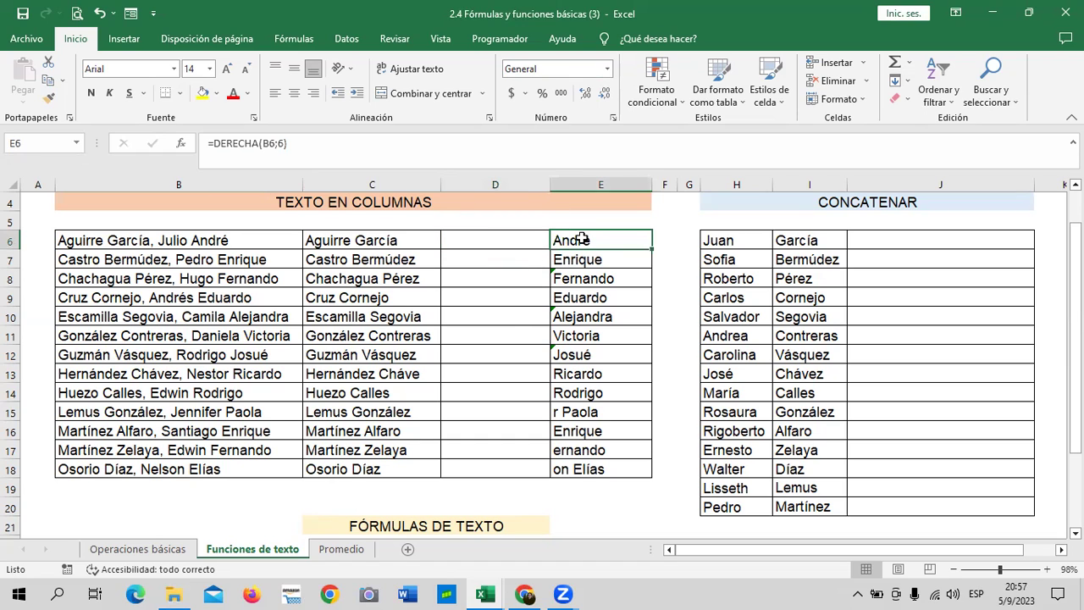
left_click(364, 241)
left_click(598, 237)
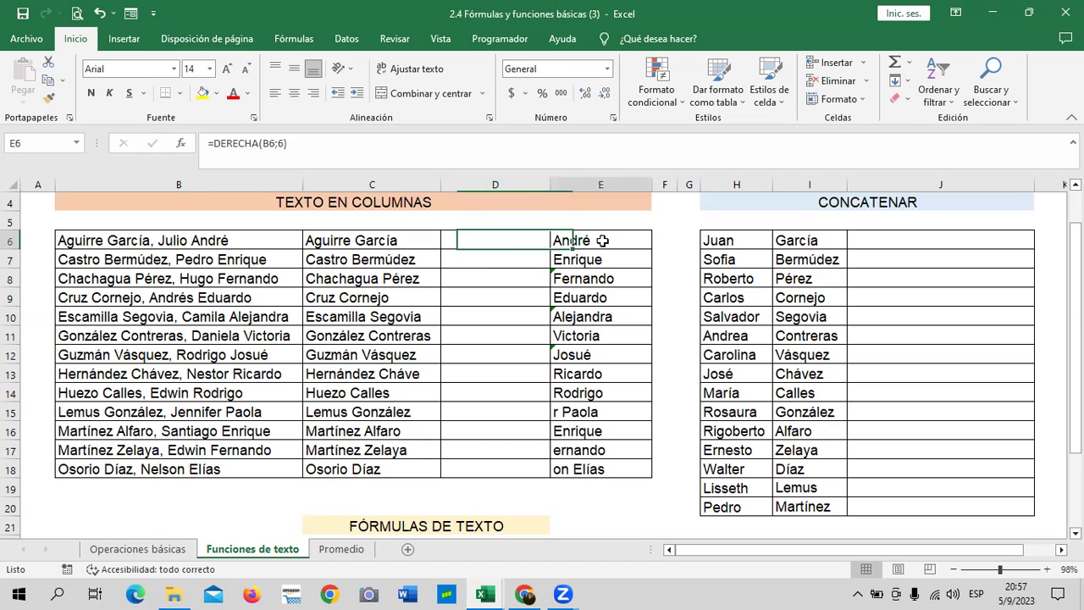
left_click(397, 242)
left_click(565, 240)
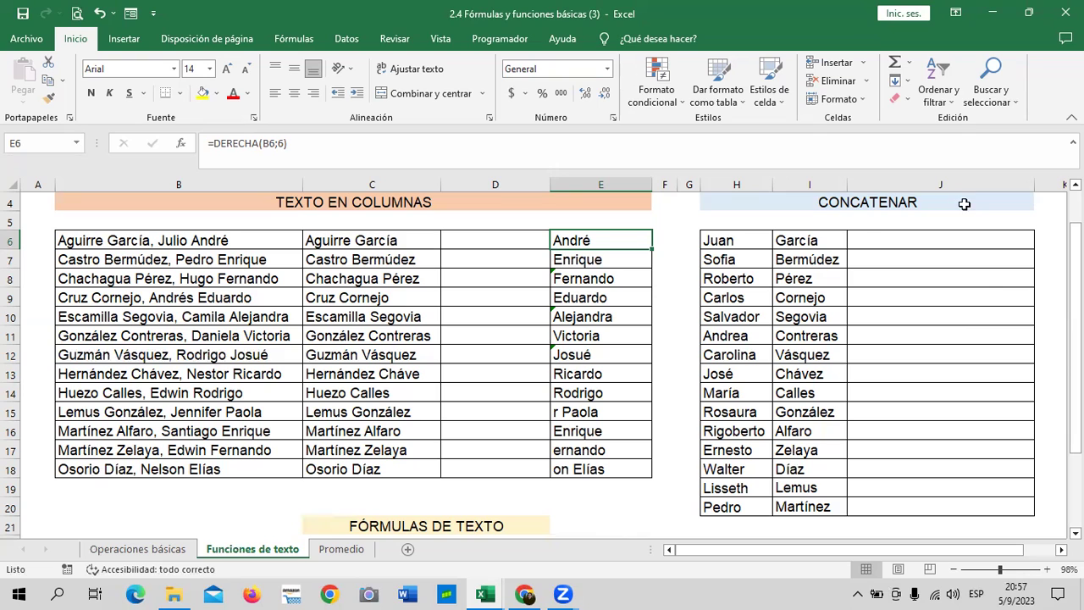
left_click(511, 240)
Enter =EXTRAE(B6;16;5) in D6 to extract the first name.
type("=EXTR")
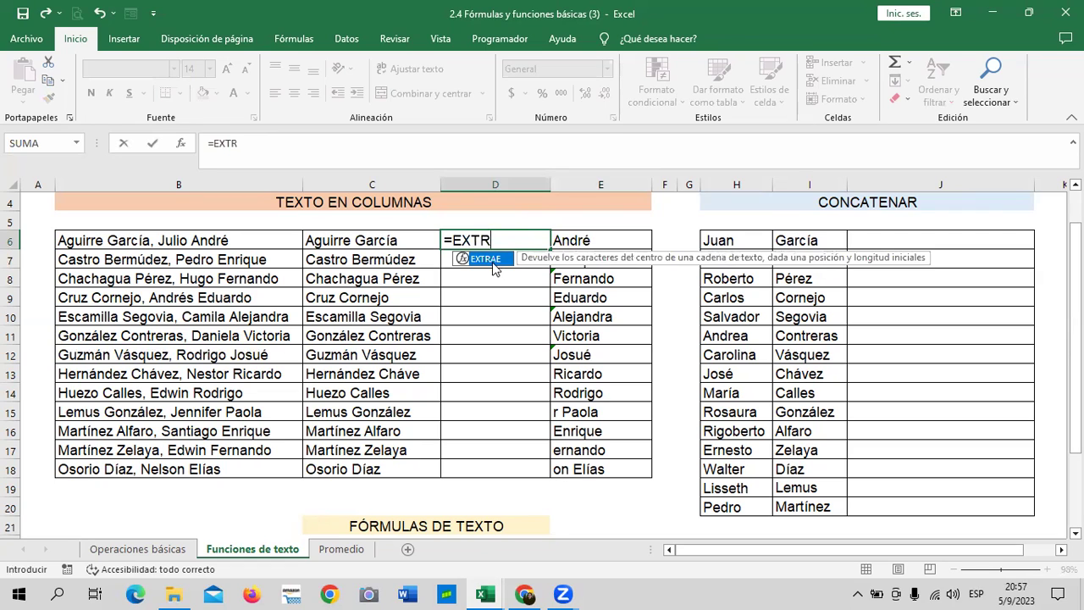
double_click(490, 258)
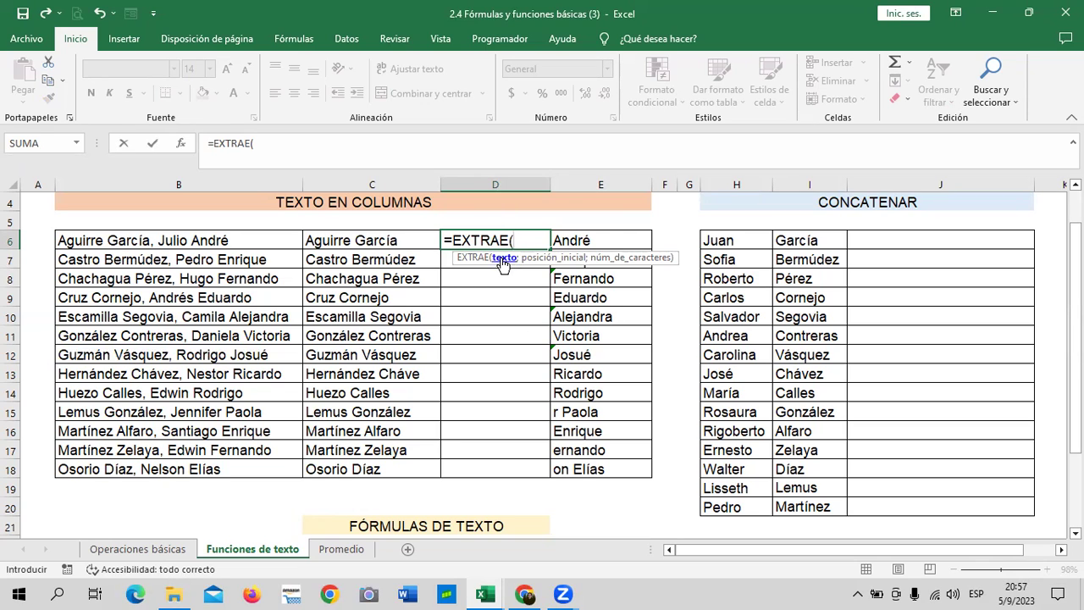
left_click(238, 241)
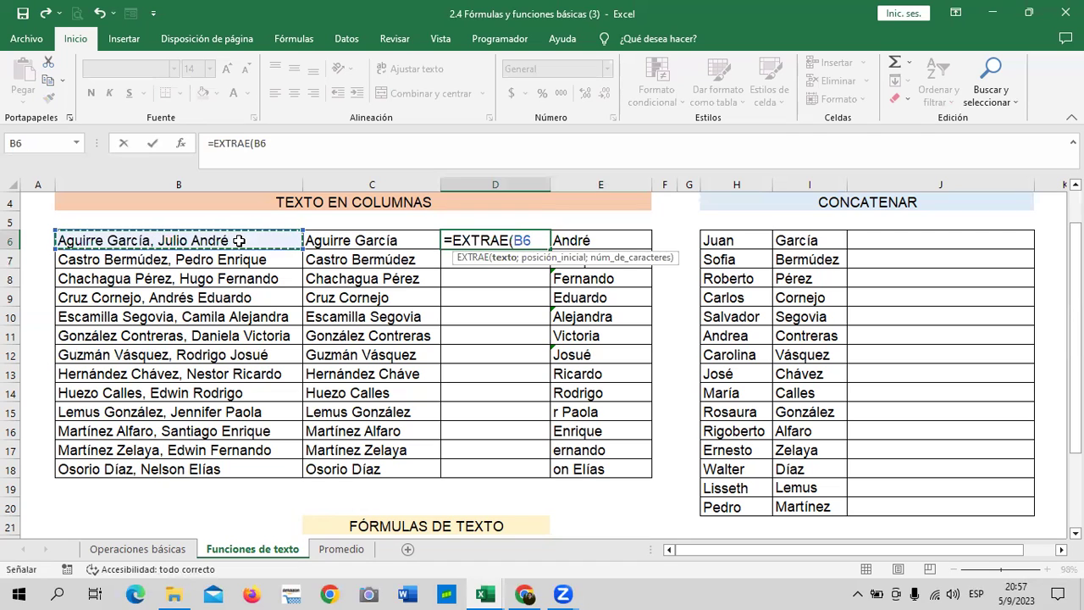
type(";")
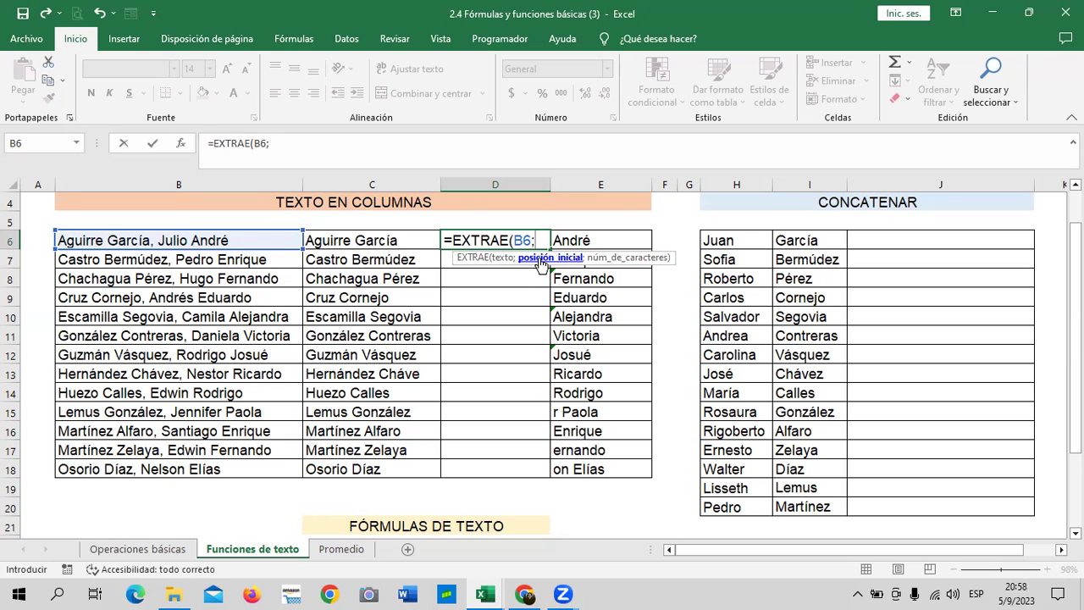
type("16")
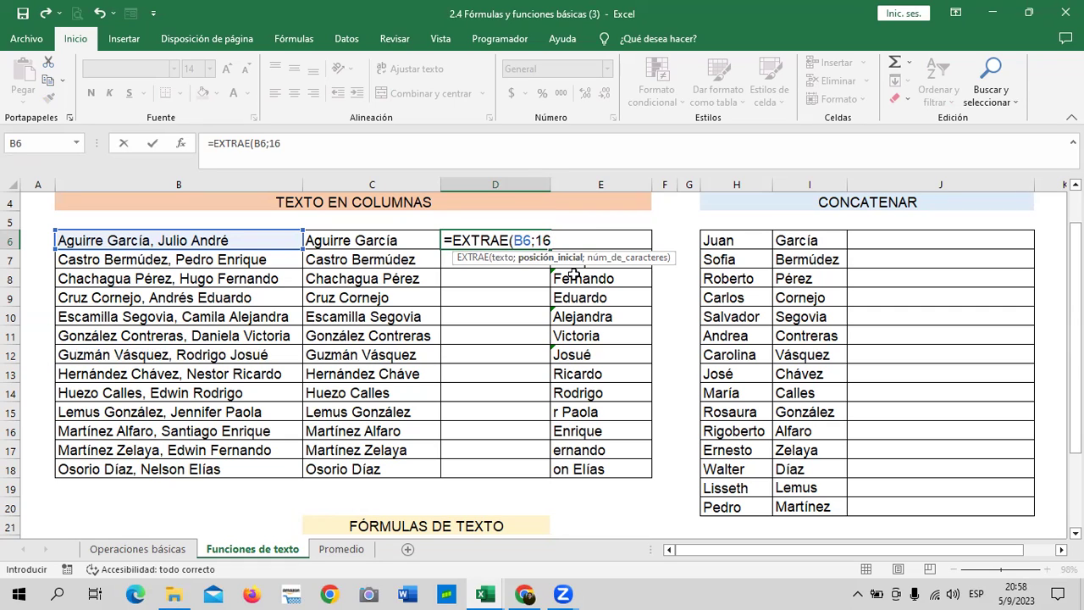
type(";")
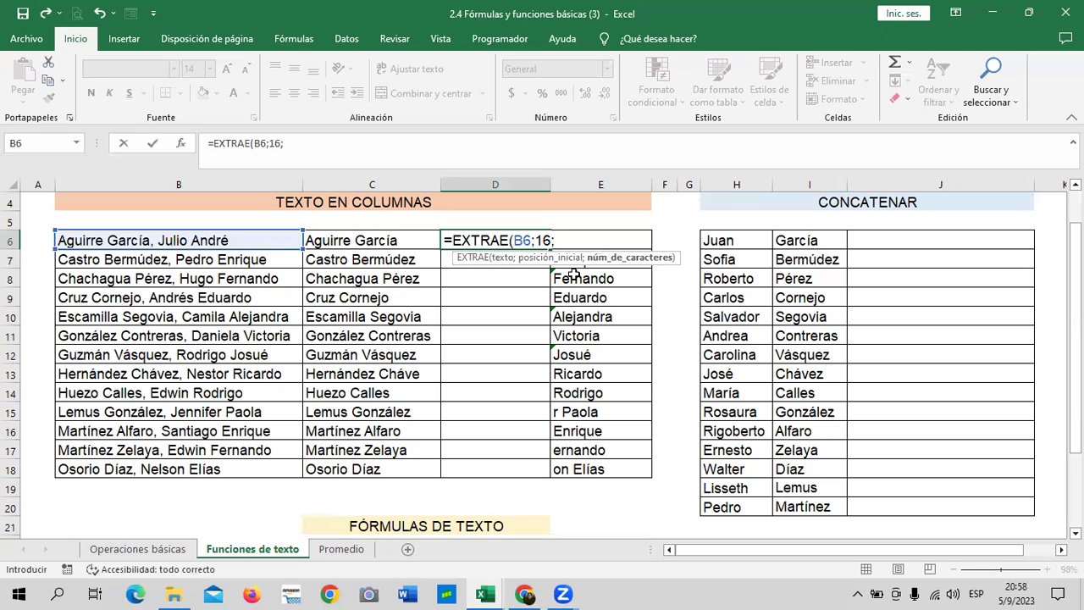
type("5)")
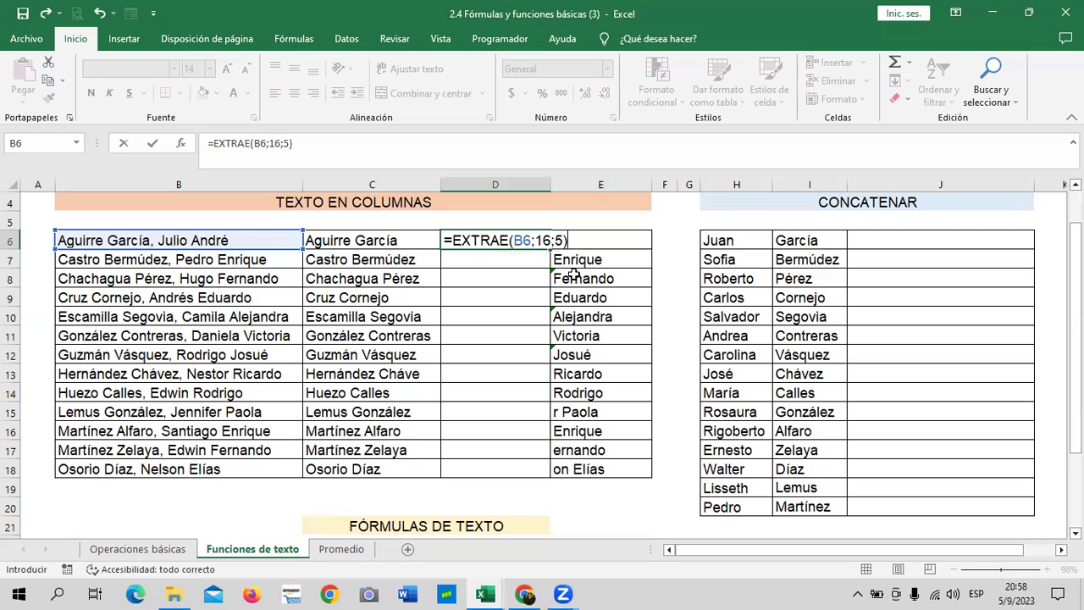
key("Return")
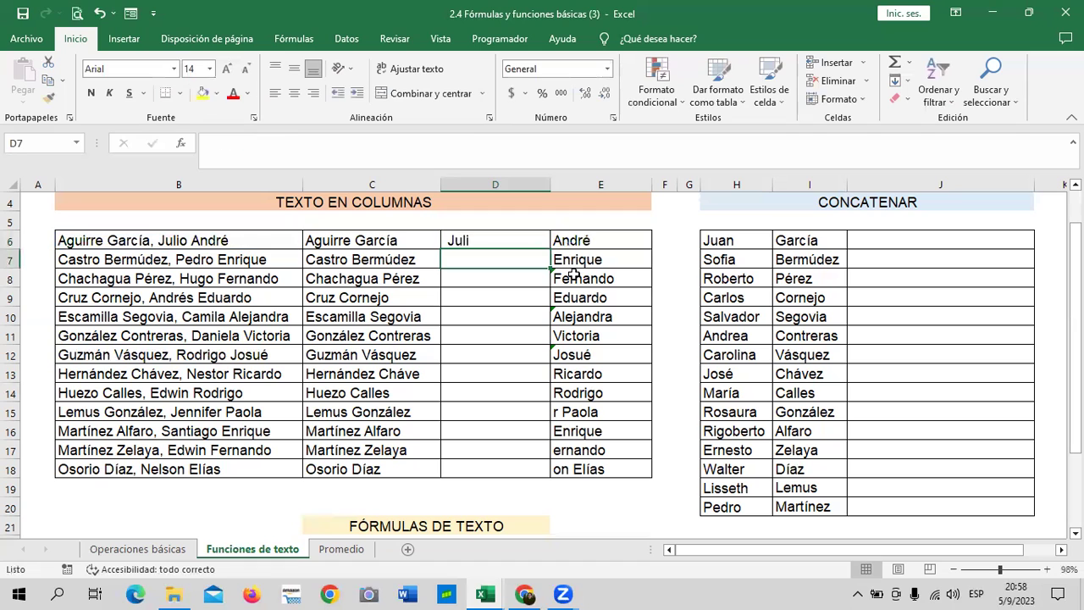
Change D6's length argument to 6 so =EXTRAE(B6;16;6) returns Julio.
left_click(470, 240)
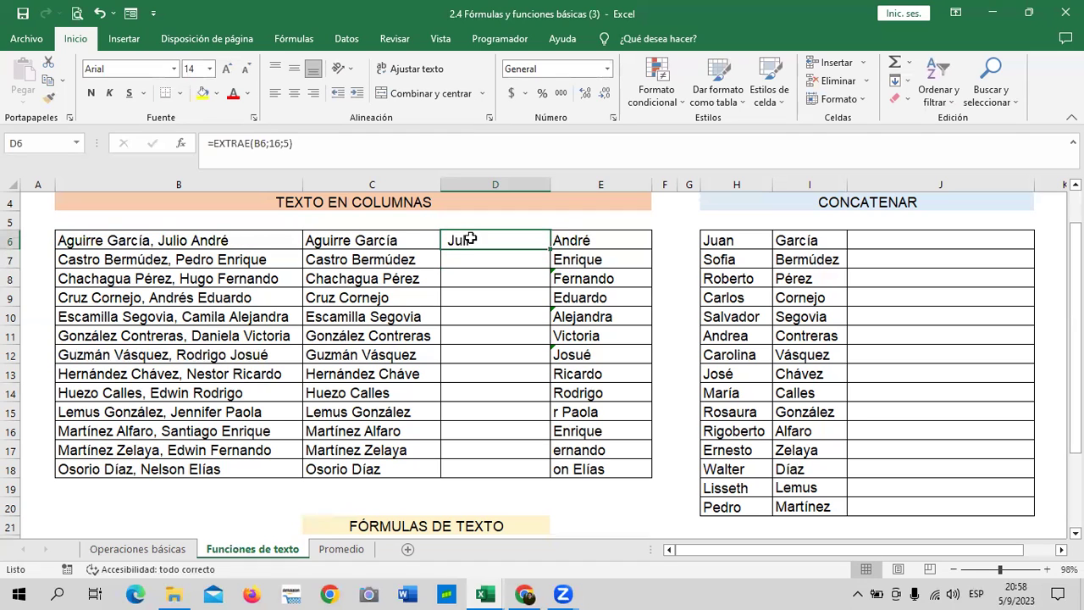
left_click(288, 144)
key("BackSpace")
type("6")
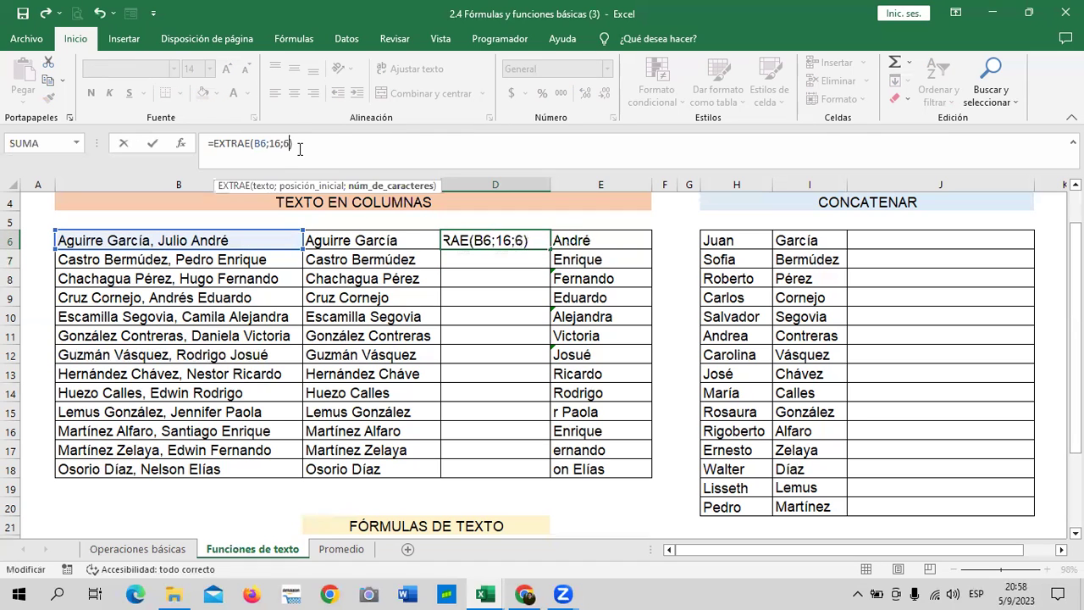
key("Return")
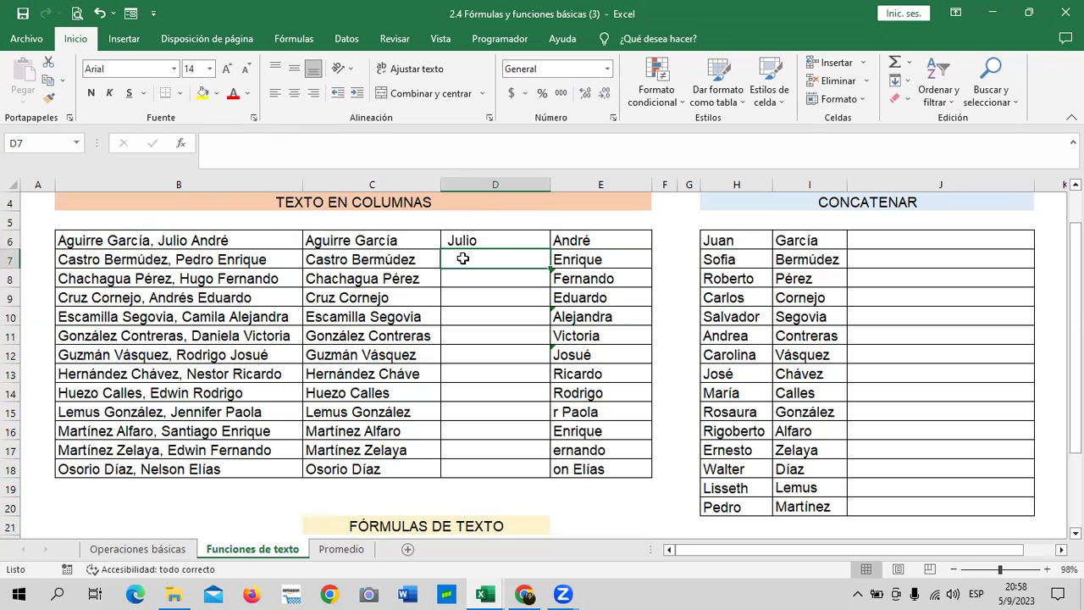
type("=EXTRAE")
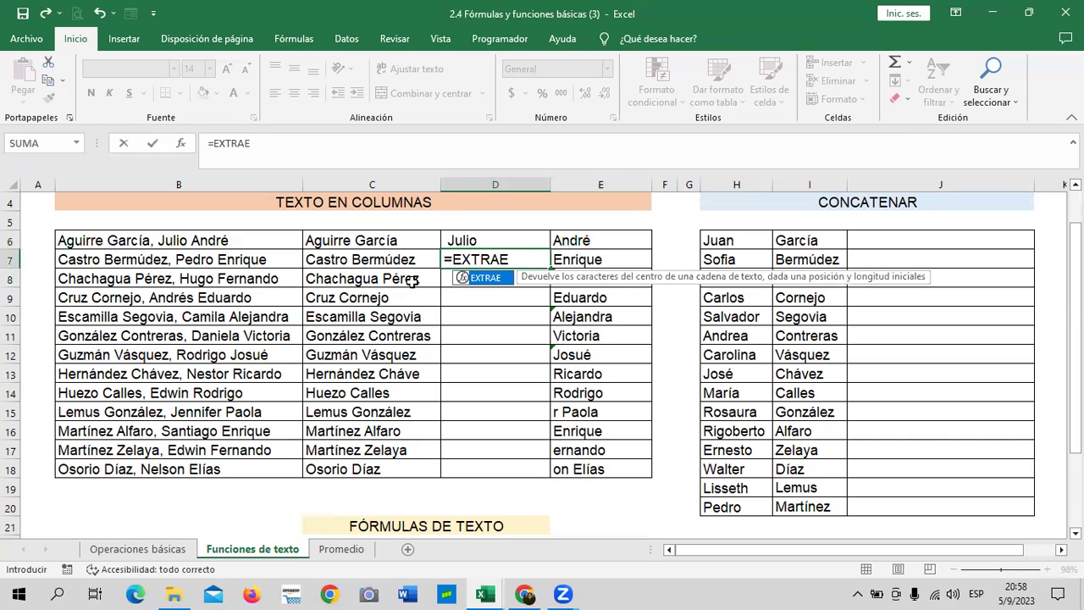
Enter =EXTRAE(B7;18;6) in D7 for Pedro and copy it down to D18.
double_click(482, 282)
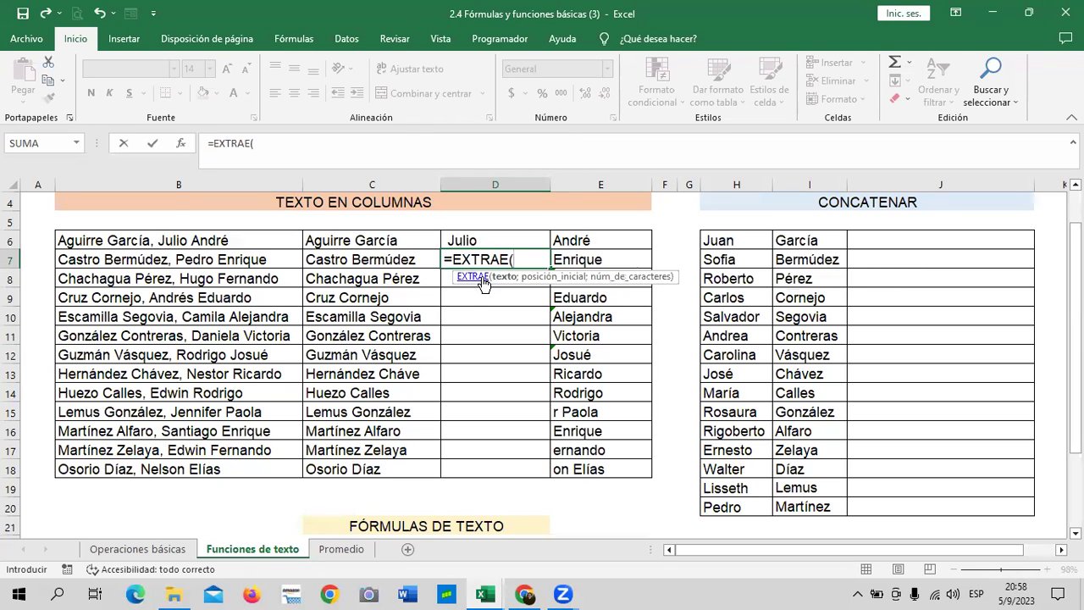
left_click(279, 255)
type(";")
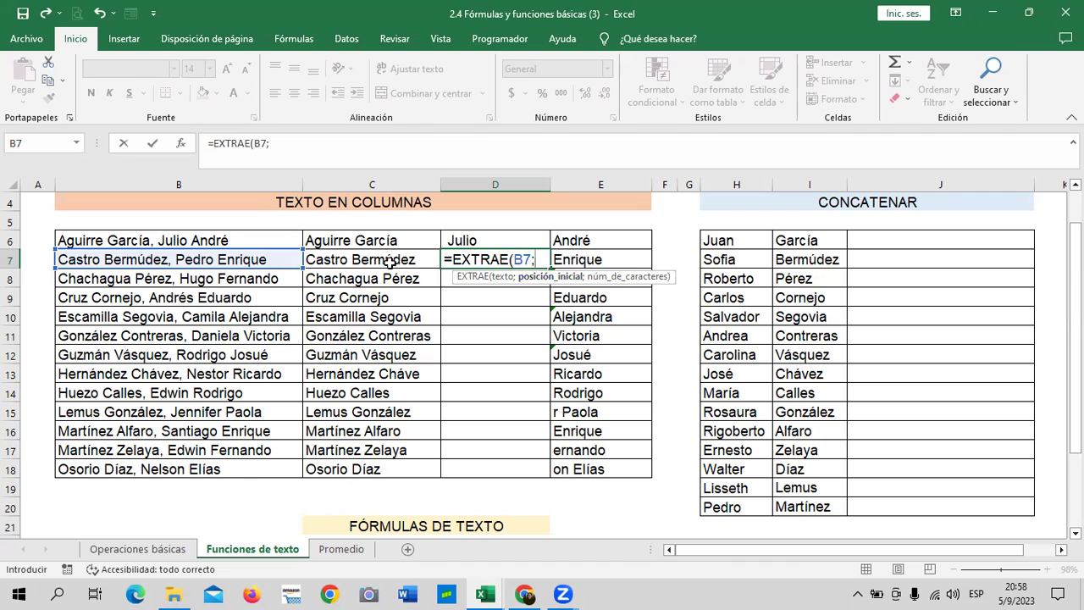
type("18")
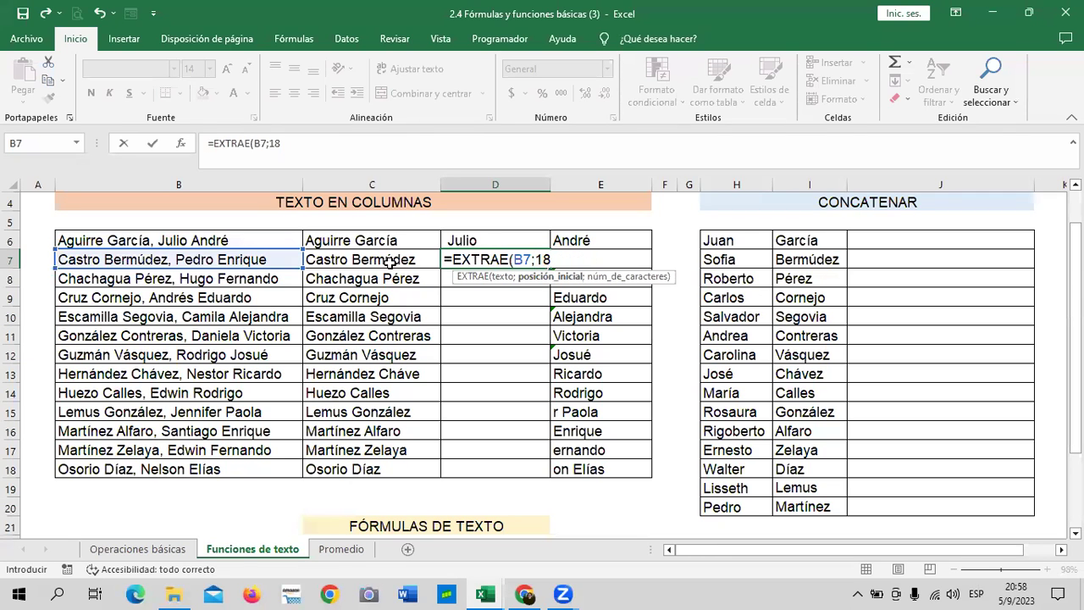
type(";")
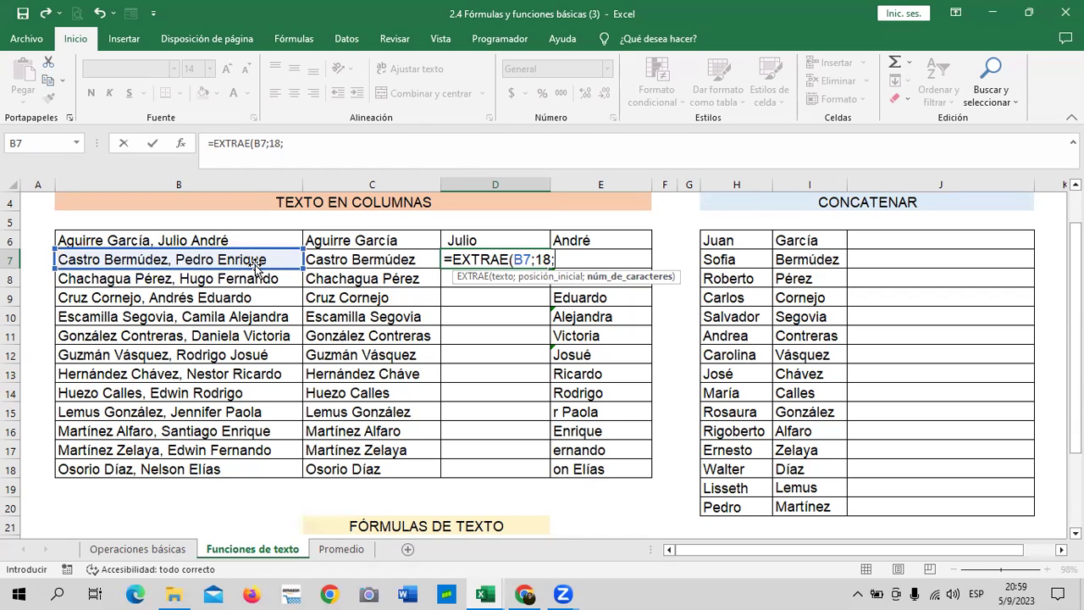
type("6)")
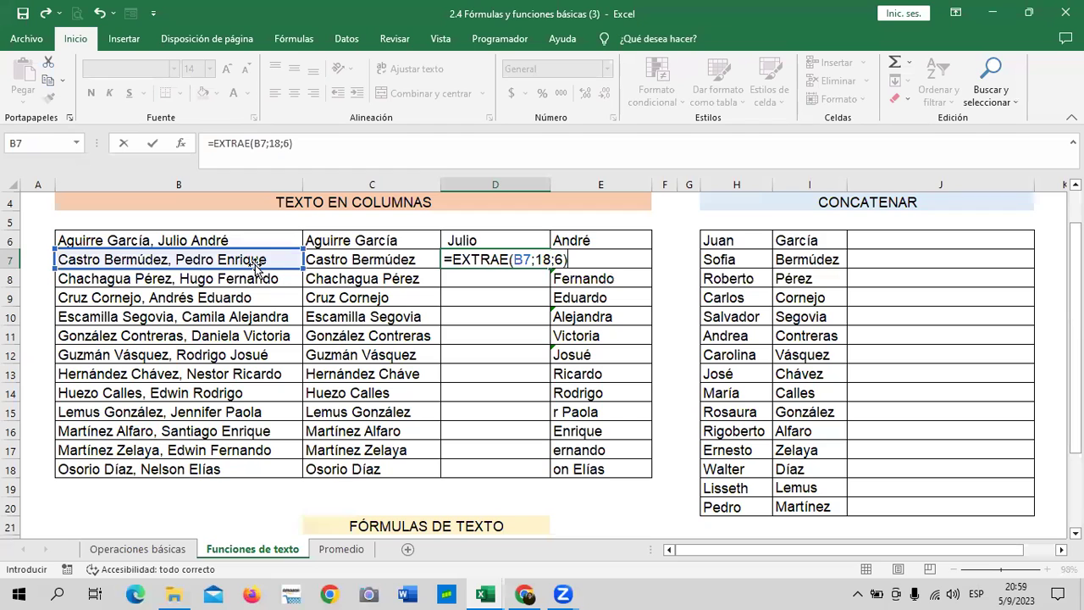
key("ctrl+Return")
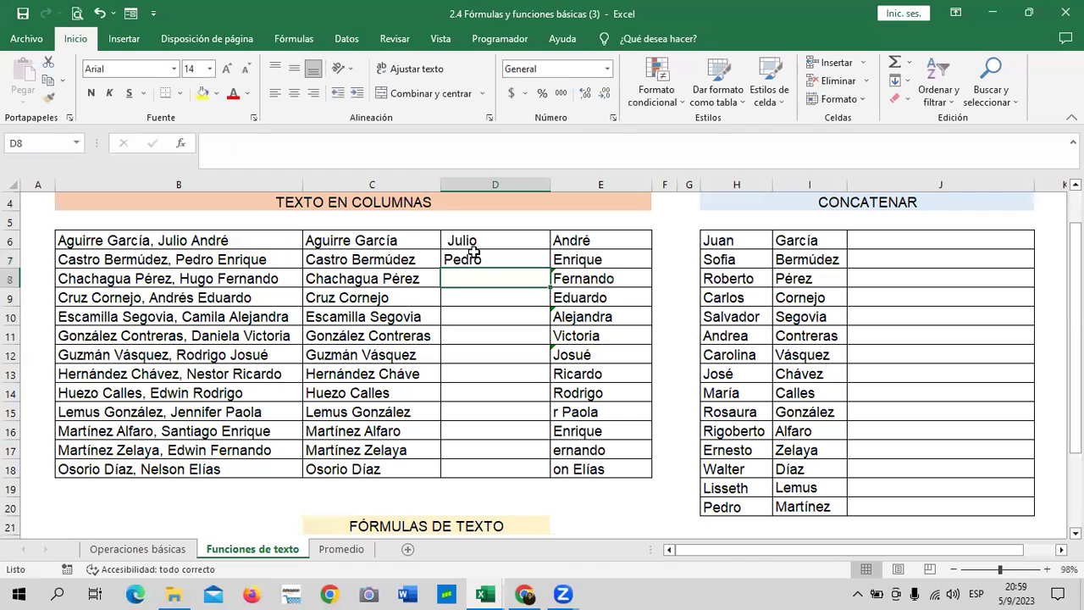
left_click_drag(550, 268, 569, 476)
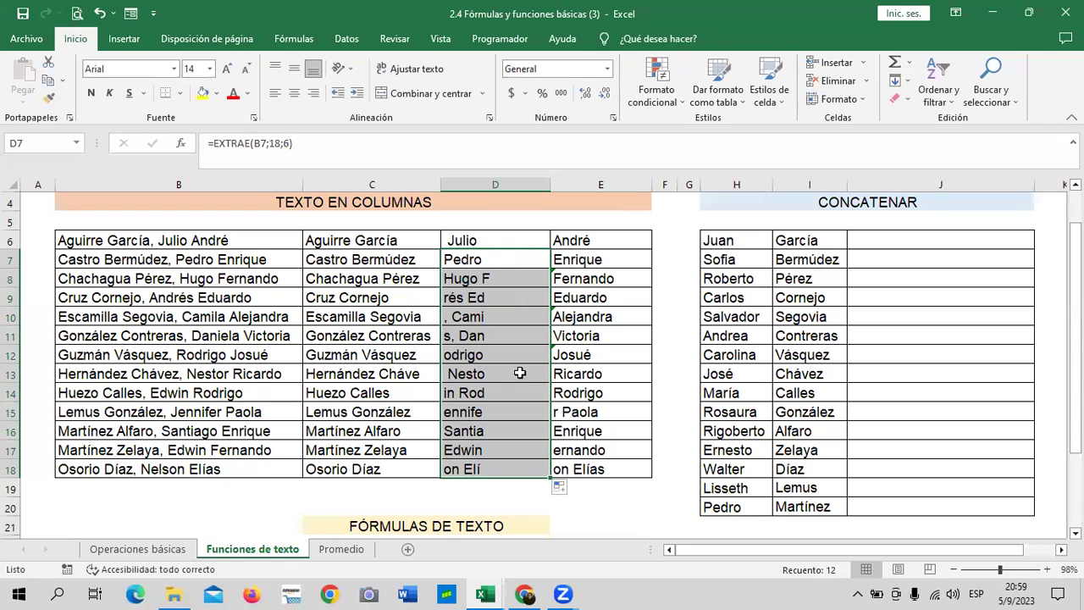
left_click(484, 263)
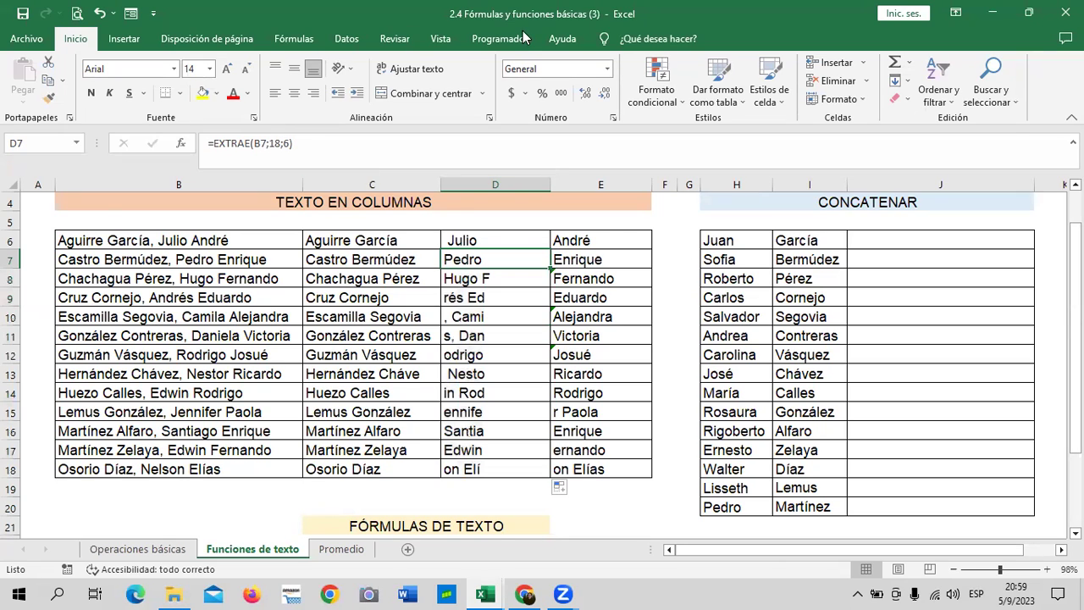
Clear the split-name results in C6:E18.
left_click(537, 375)
mouse_move(392, 240)
left_mouse_down()
mouse_move(593, 392)
mouse_move(606, 455)
left_mouse_up()
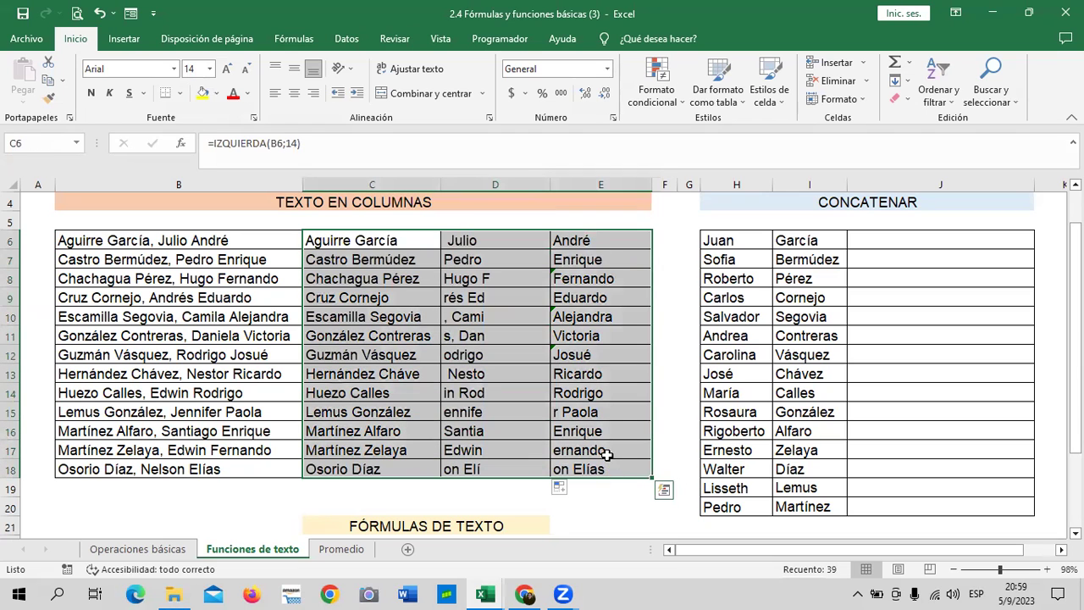
key("Delete")
left_click_drag(596, 359, 596, 339)
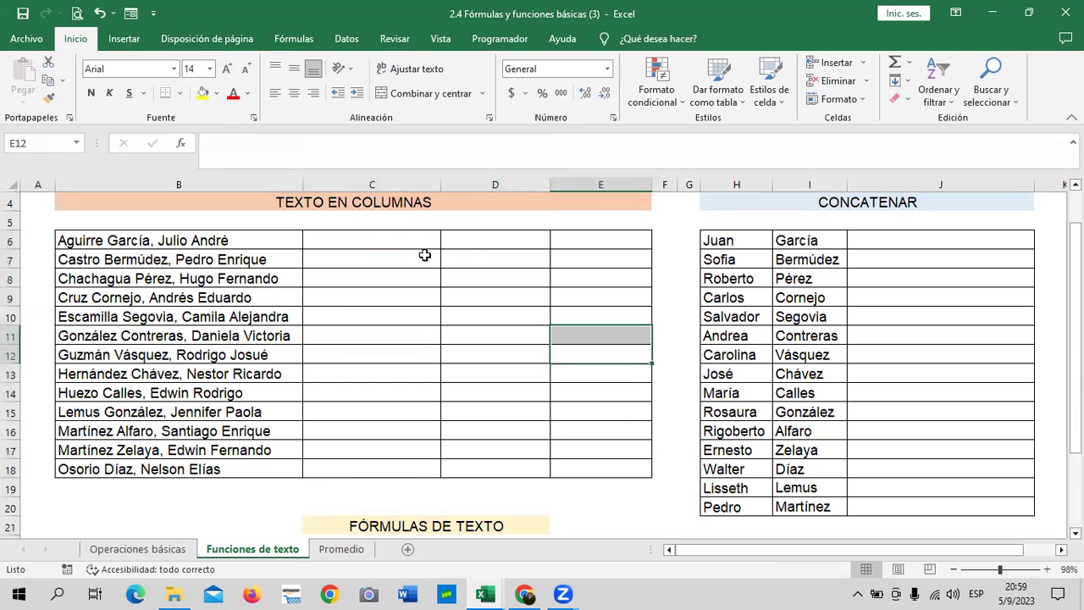
left_click(373, 240)
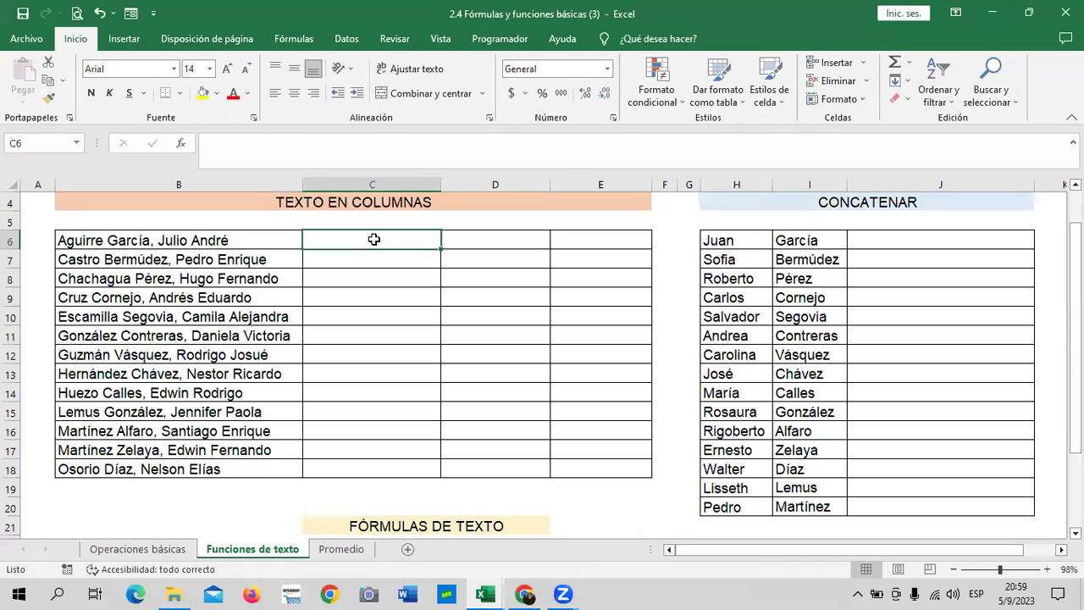
type("aGUIRRE")
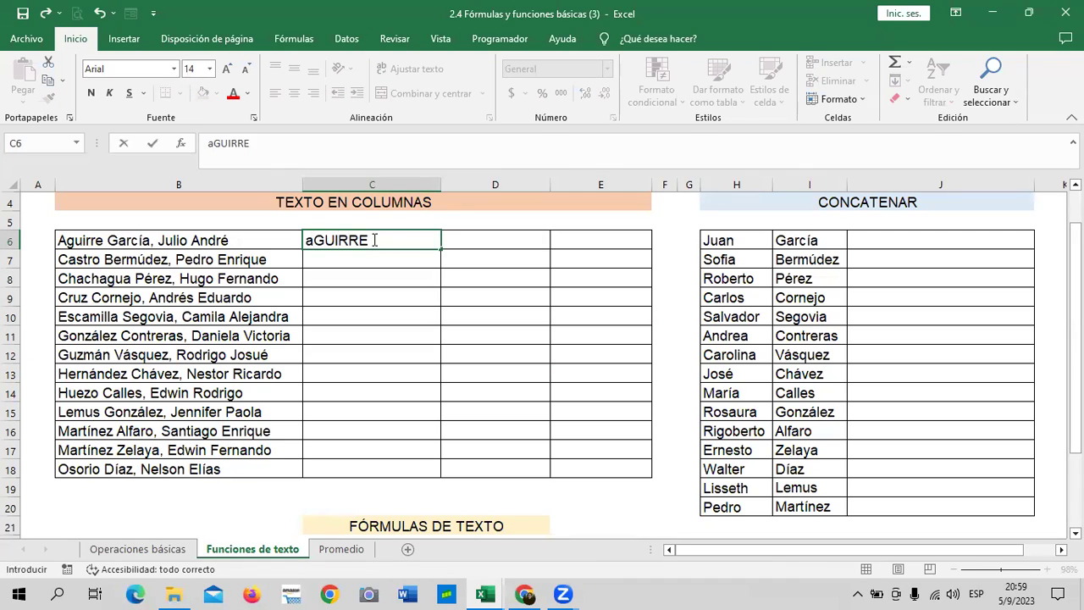
key("BackSpace")
key("BackSpace")
key("BackSpace")
key("BackSpace")
key("BackSpace")
key("BackSpace")
type("Aguirre")
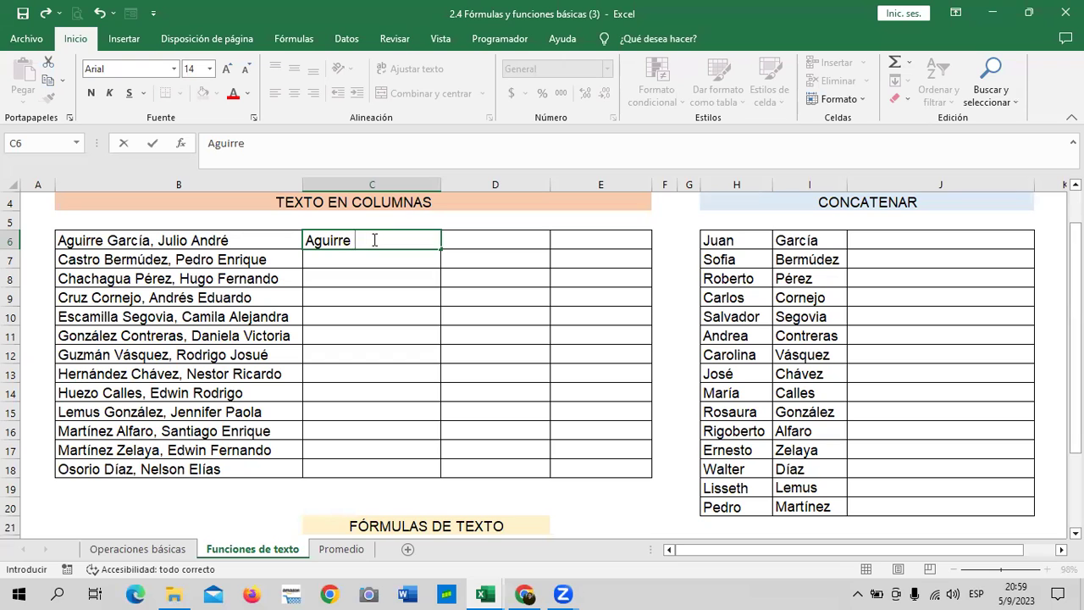
type(" Garcia")
left_click(465, 243)
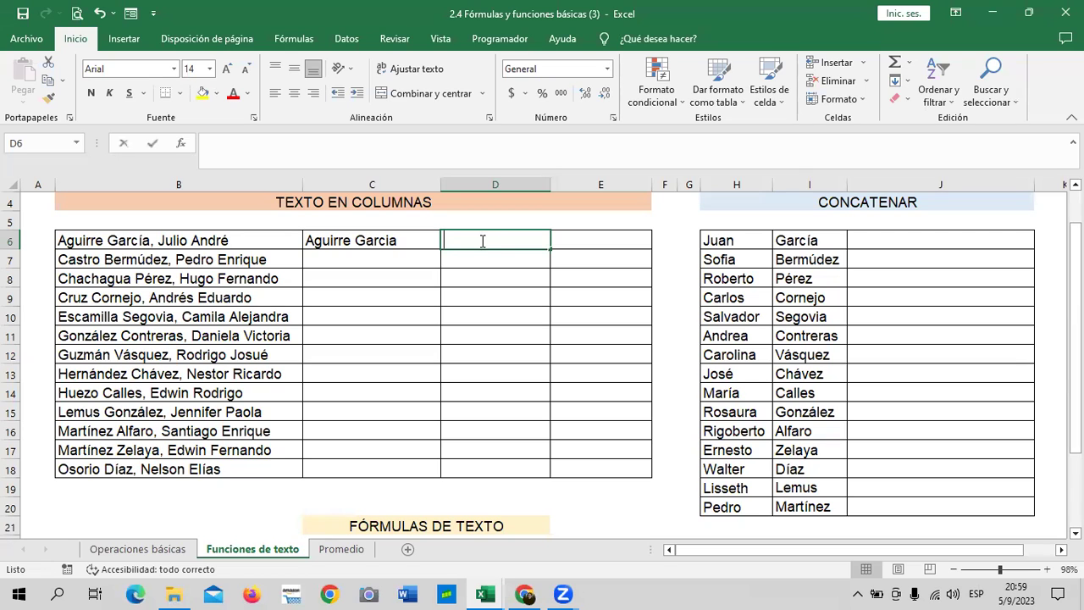
type("Julio")
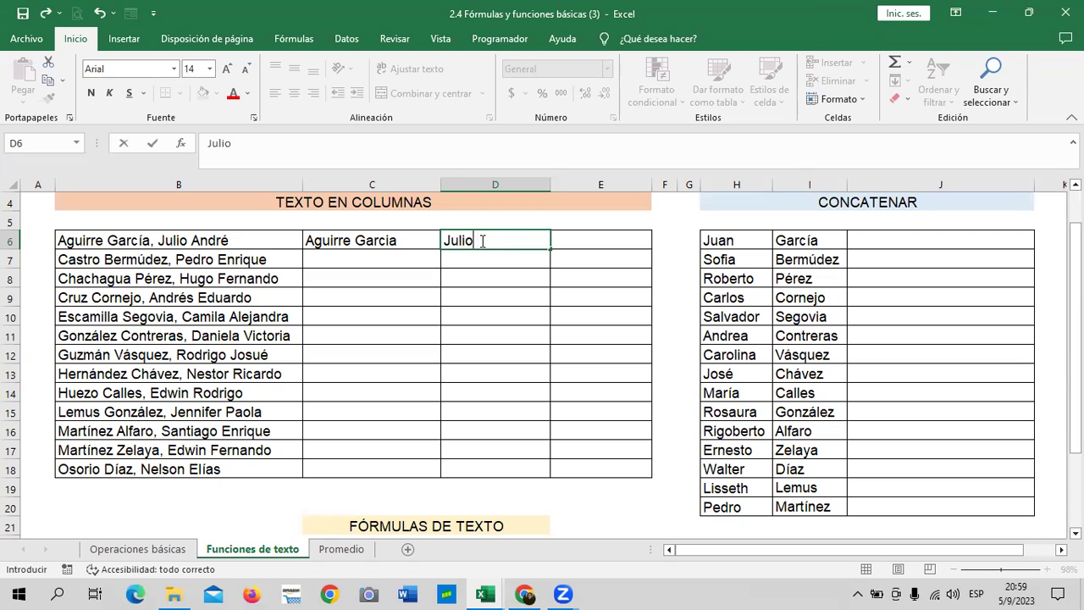
left_click(580, 238)
type("A")
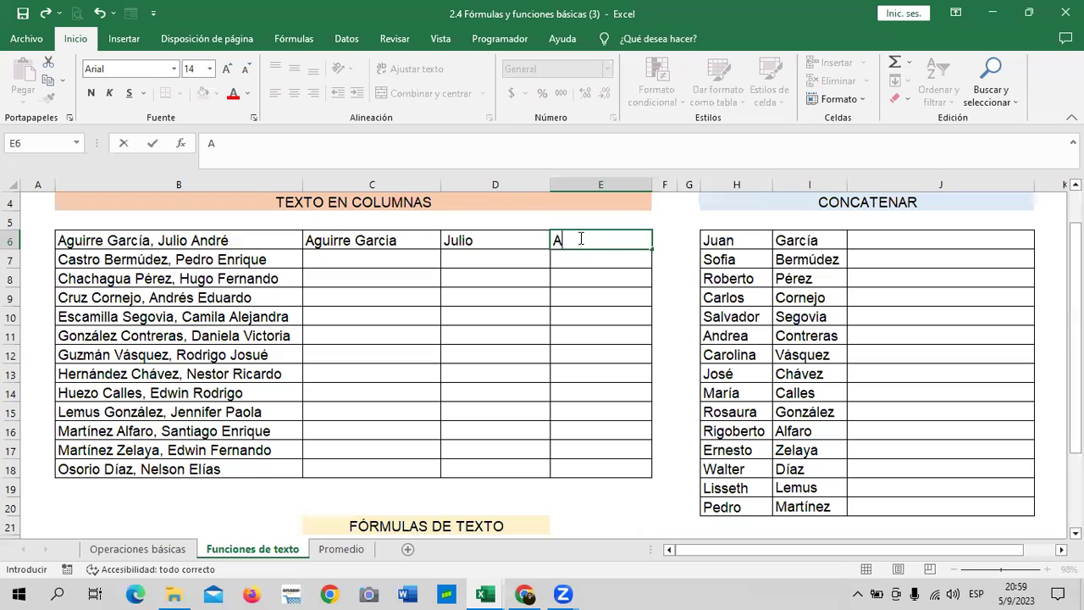
type("ndre")
left_click(613, 286)
left_click(372, 241)
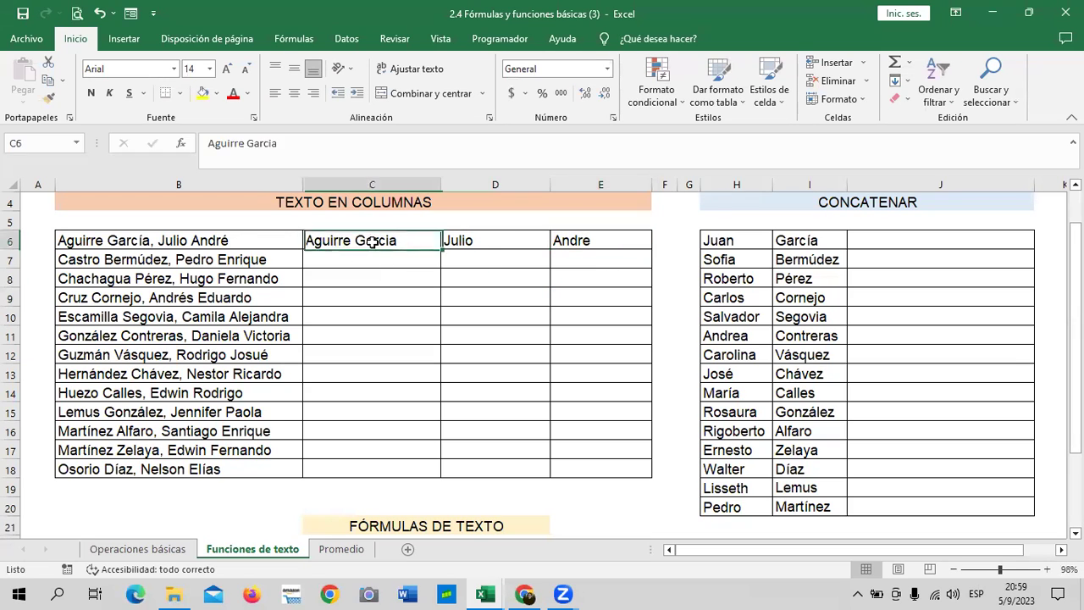
left_click(528, 337)
left_click(390, 240)
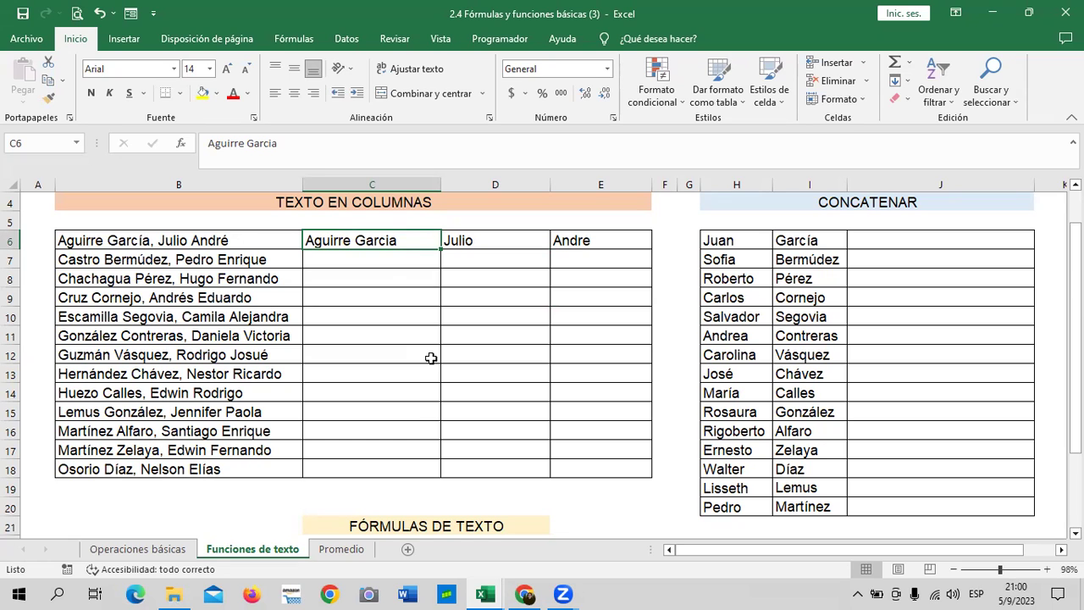
Flash Fill the surname and first-name columns C and D from the row 6 examples.
key("ctrl+e")
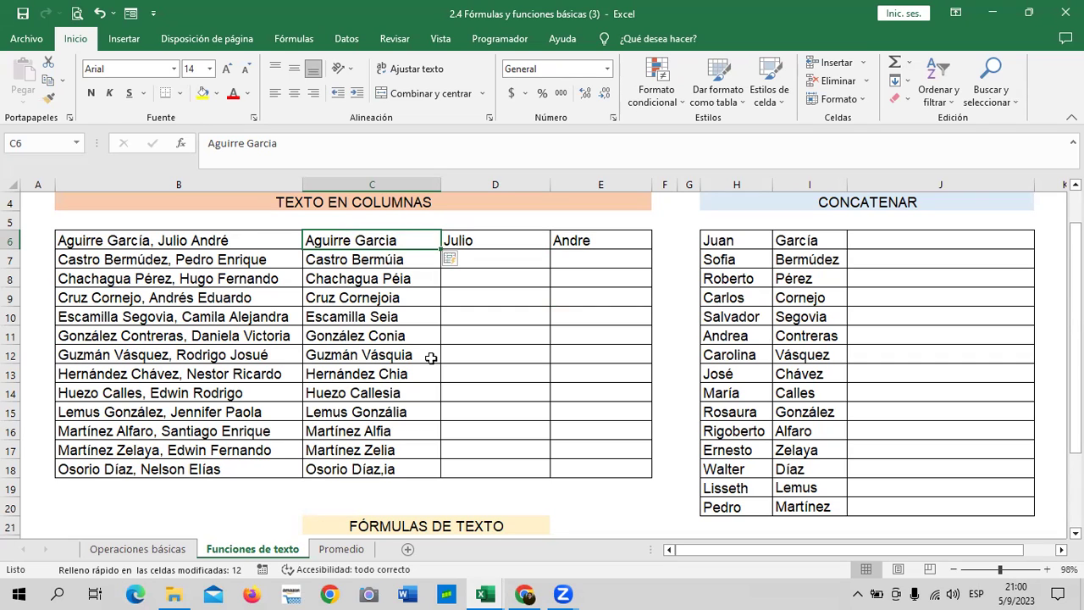
left_click(497, 254)
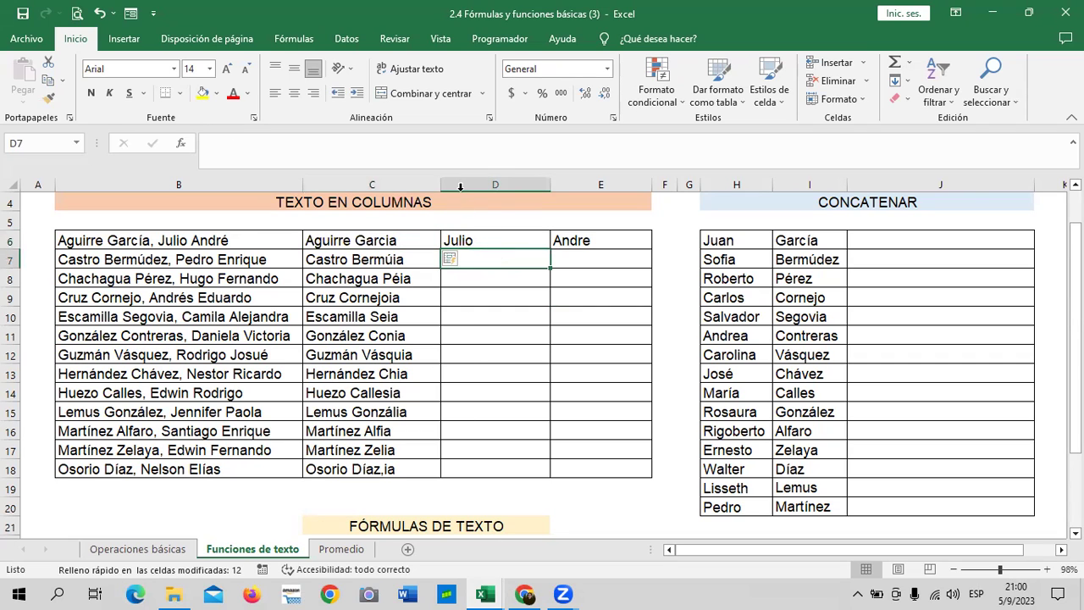
left_click(508, 246)
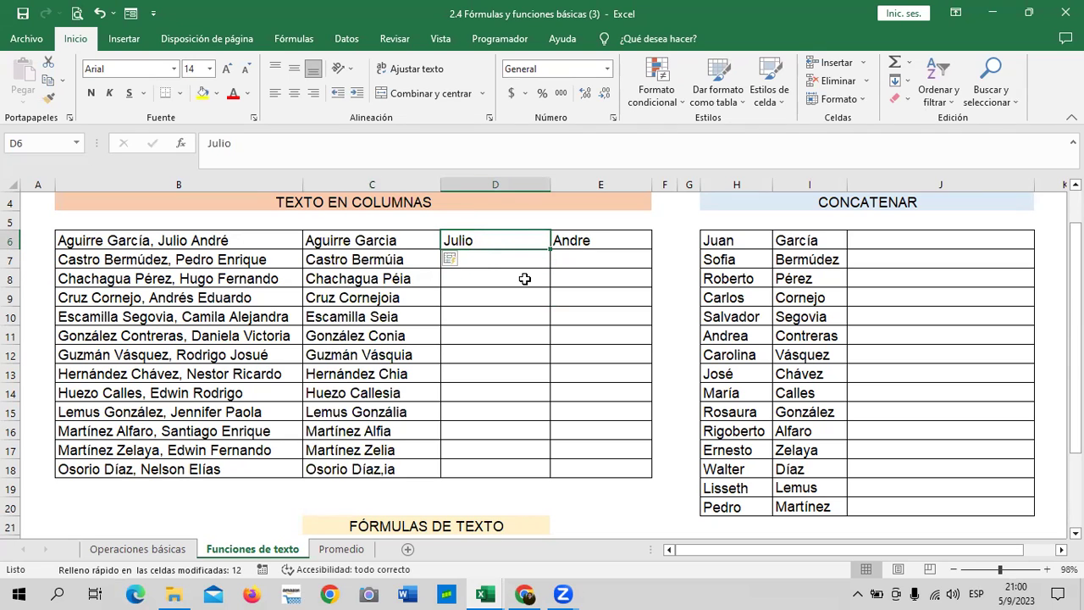
key("ctrl+e")
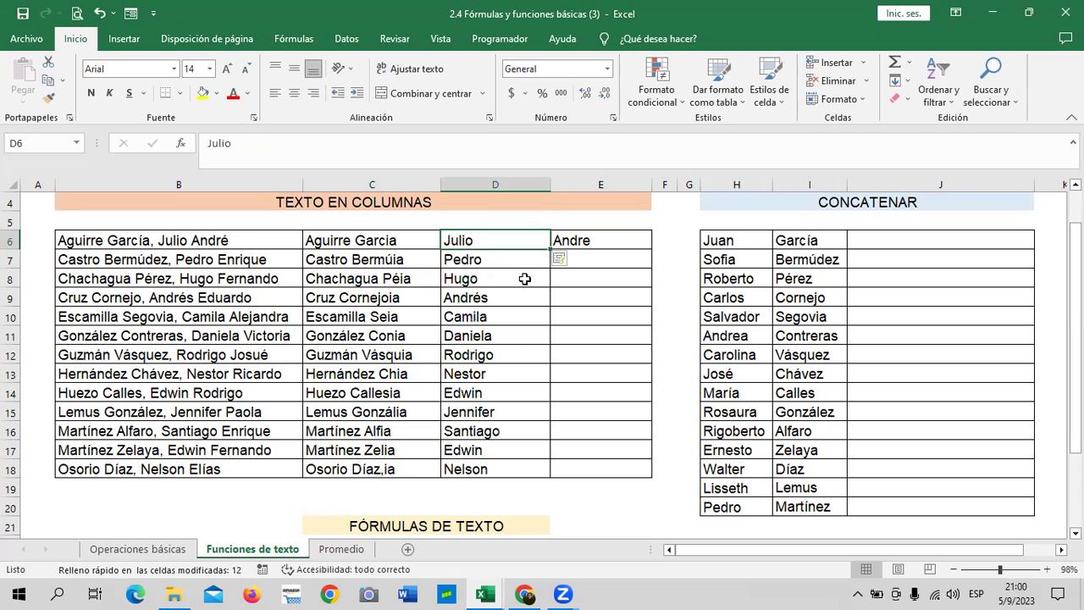
left_click(596, 255)
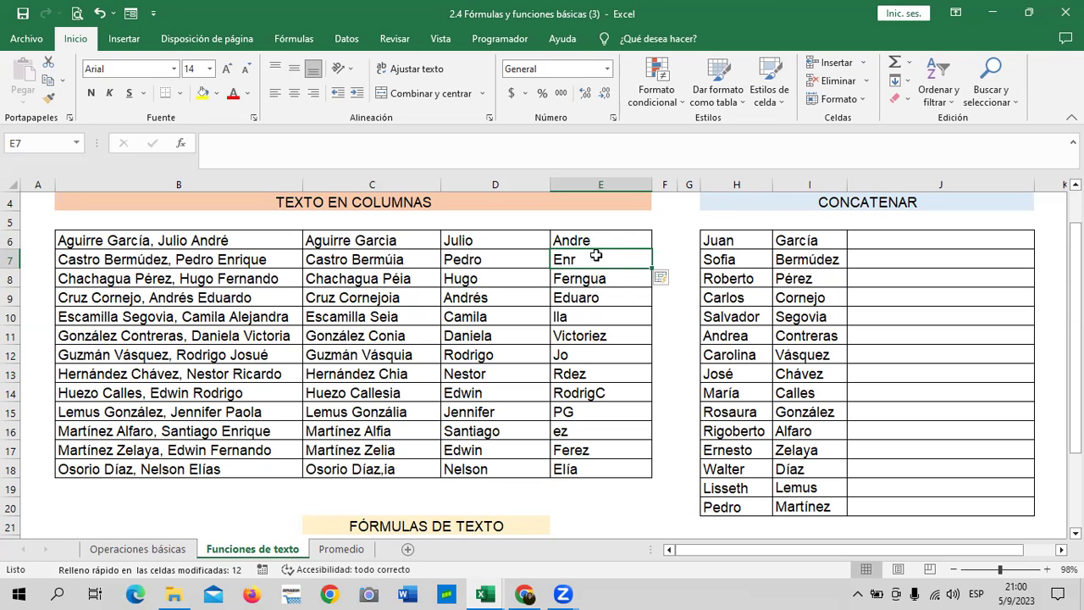
type("Enr")
Autofit column C's width and check the filled surnames in C7 to C16.
left_click(418, 316)
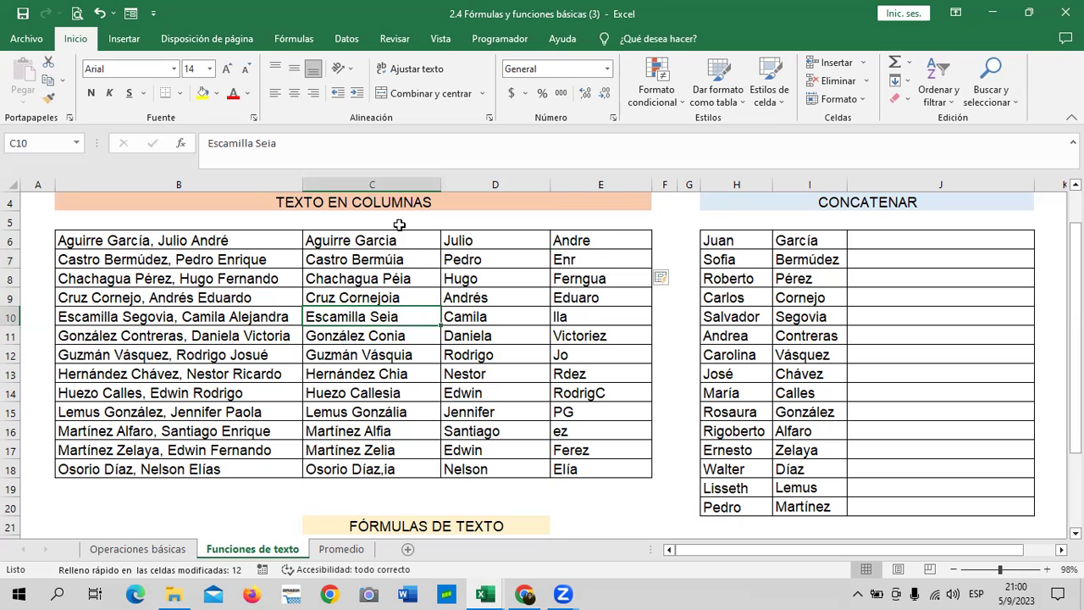
left_click(415, 261)
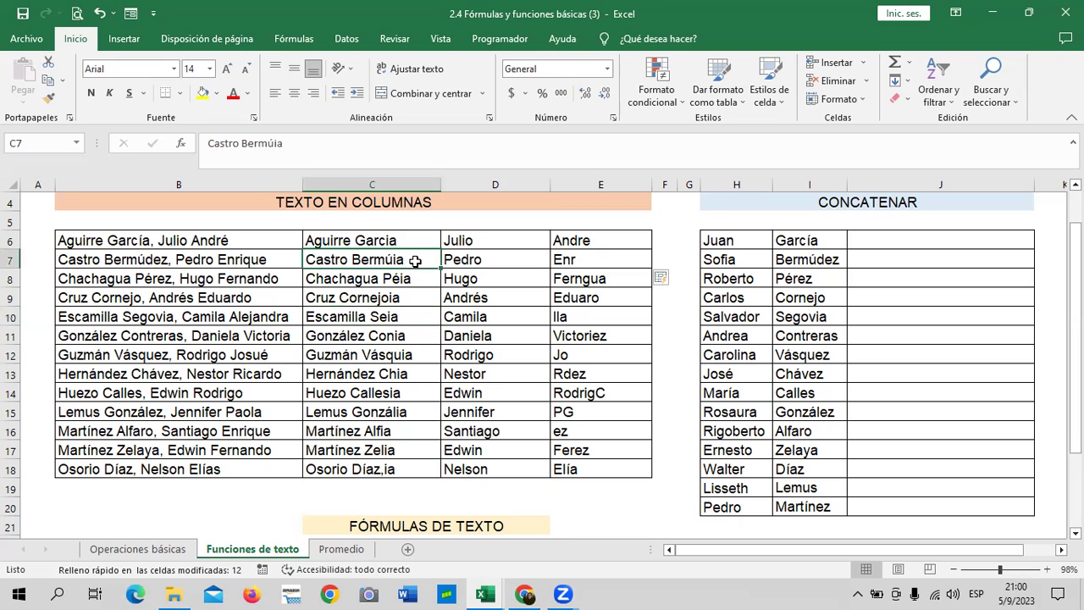
double_click(440, 183)
left_click(413, 375)
left_click(390, 349)
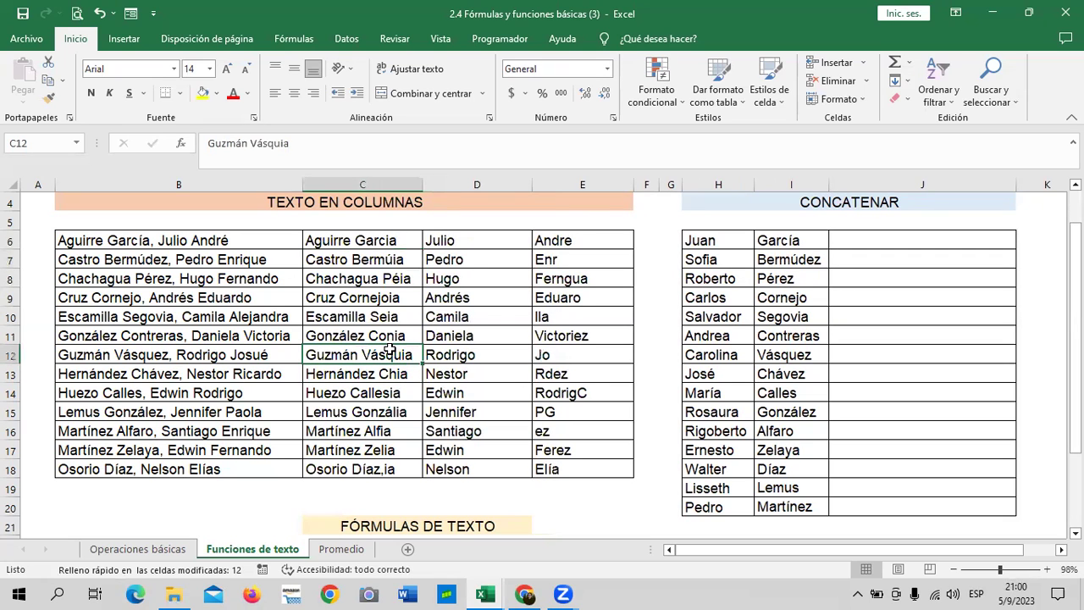
left_click(394, 411)
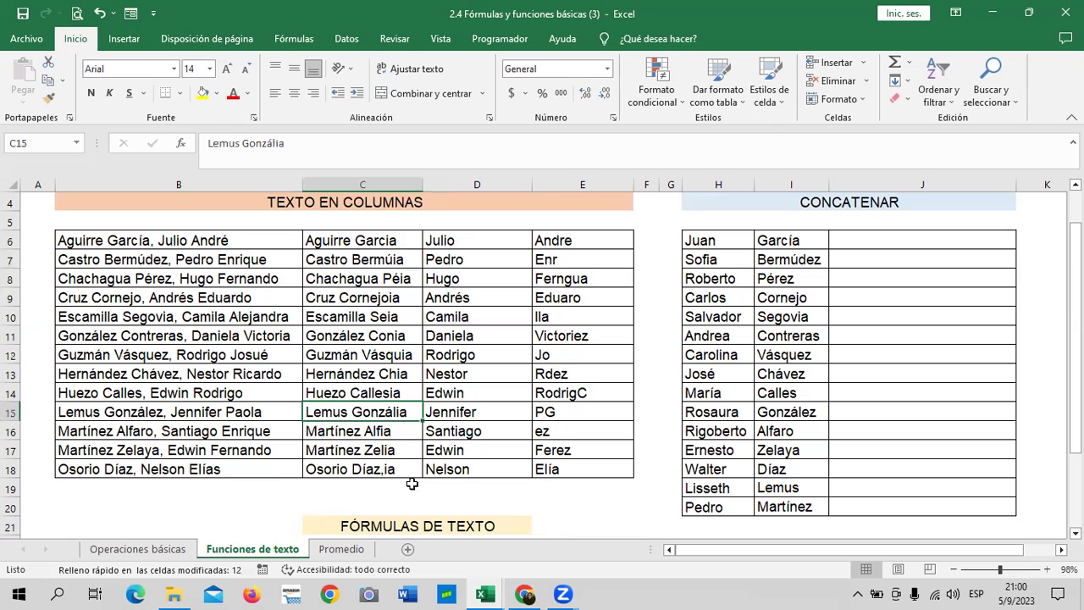
left_click(408, 435)
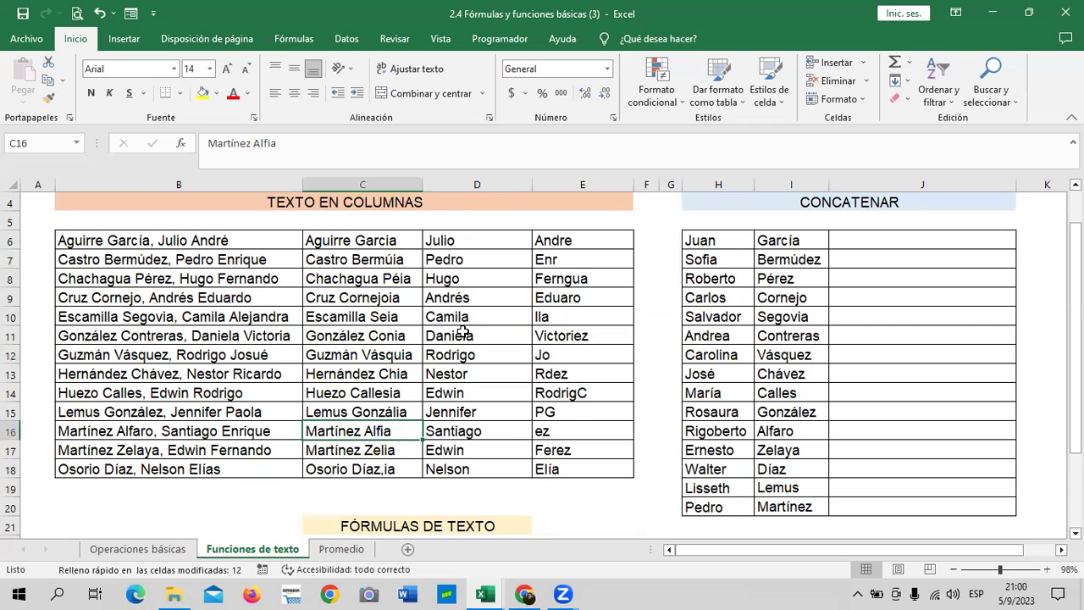
left_click(366, 238)
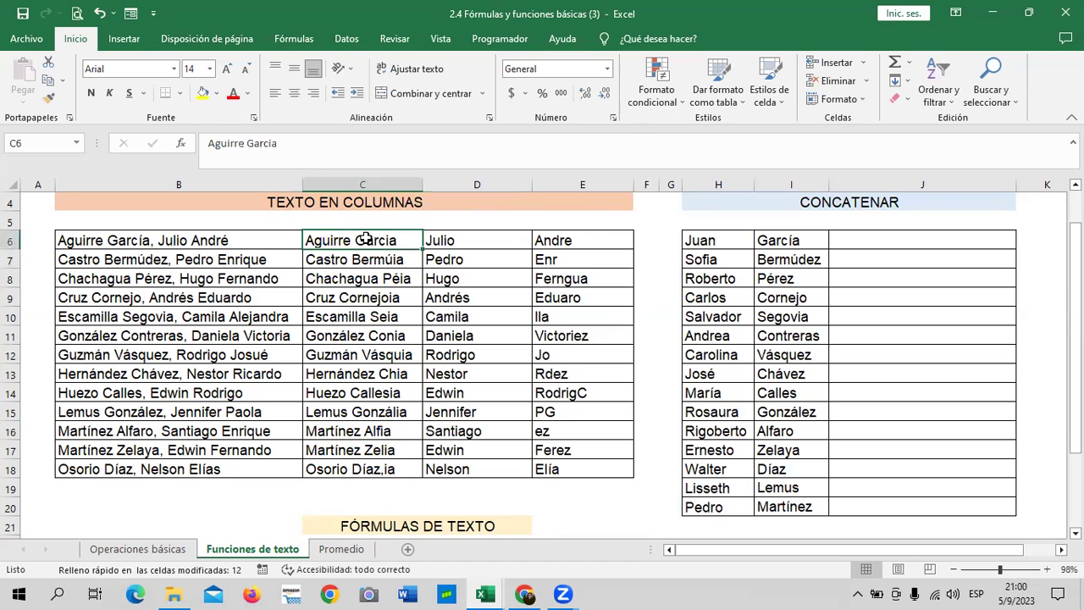